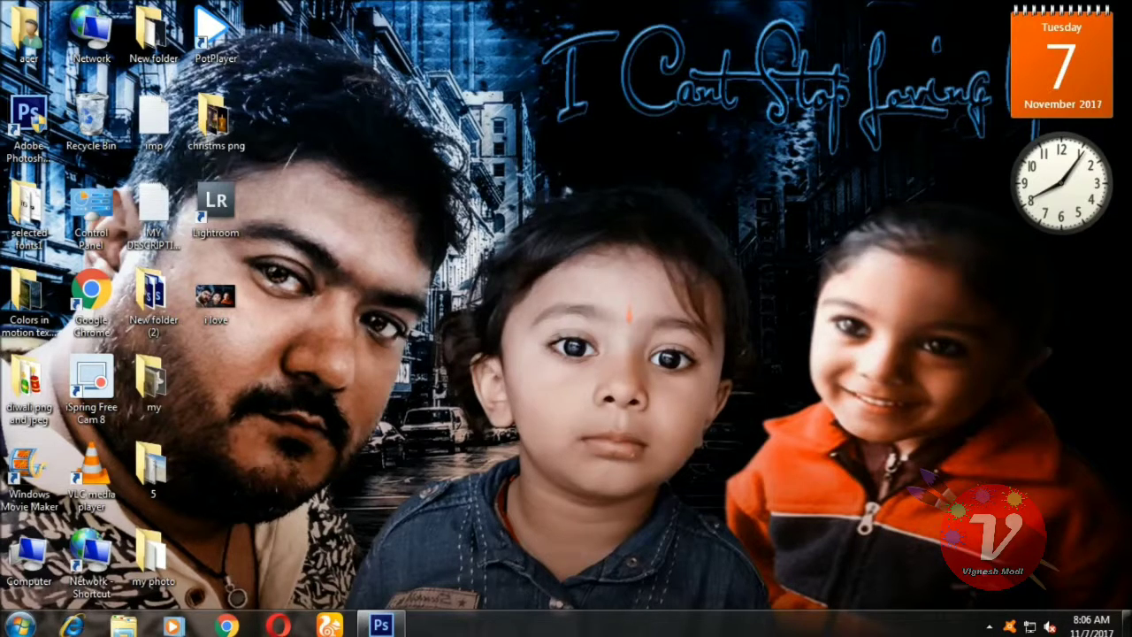
Restore the Photoshop window from the taskbar and show the File menu.
{"action": "left_click", "coordinate": [384, 625]}
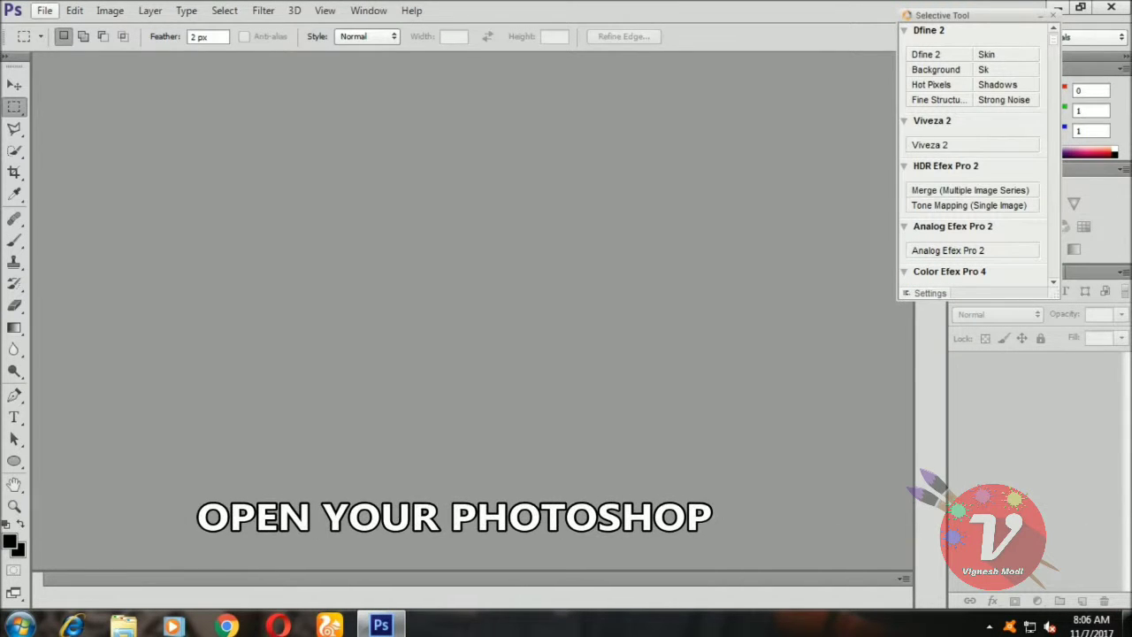
{"action": "left_click", "coordinate": [45, 11]}
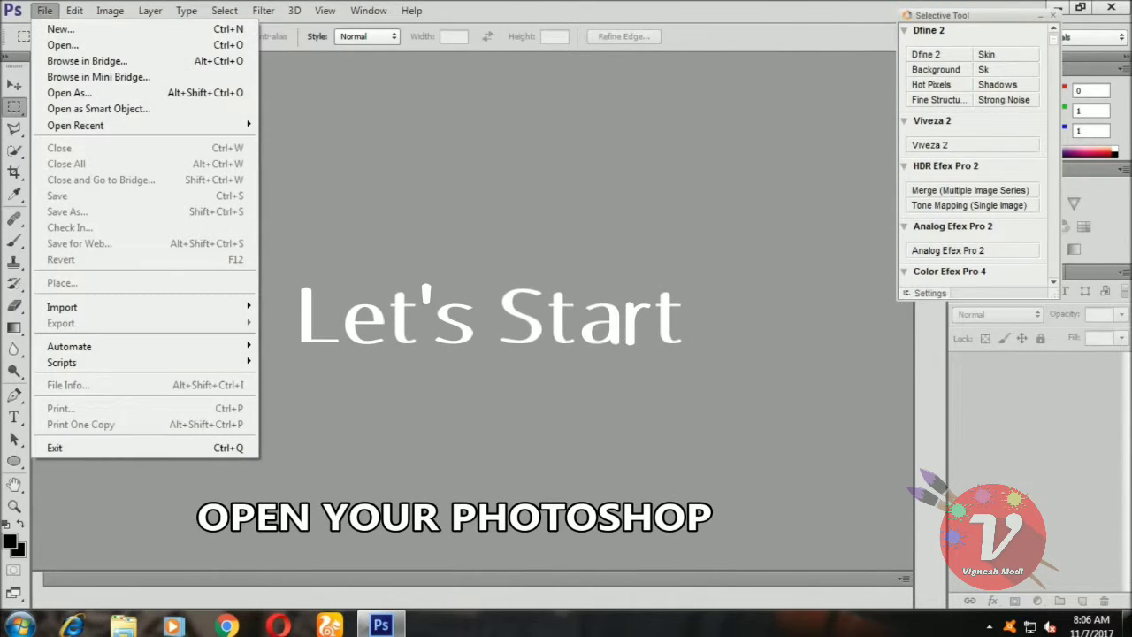
Start opening an image and go into the Colors in motion folder.
{"action": "left_click", "coordinate": [62, 44]}
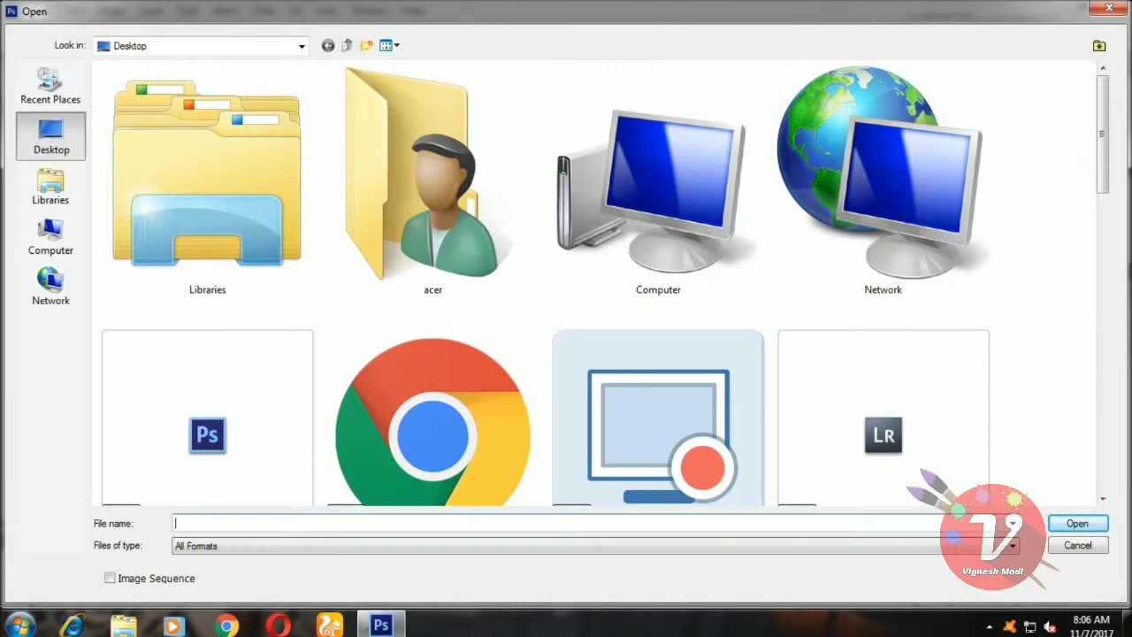
{"action": "scroll", "coordinate": [658, 416], "scroll_direction": "down", "scroll_amount": 3}
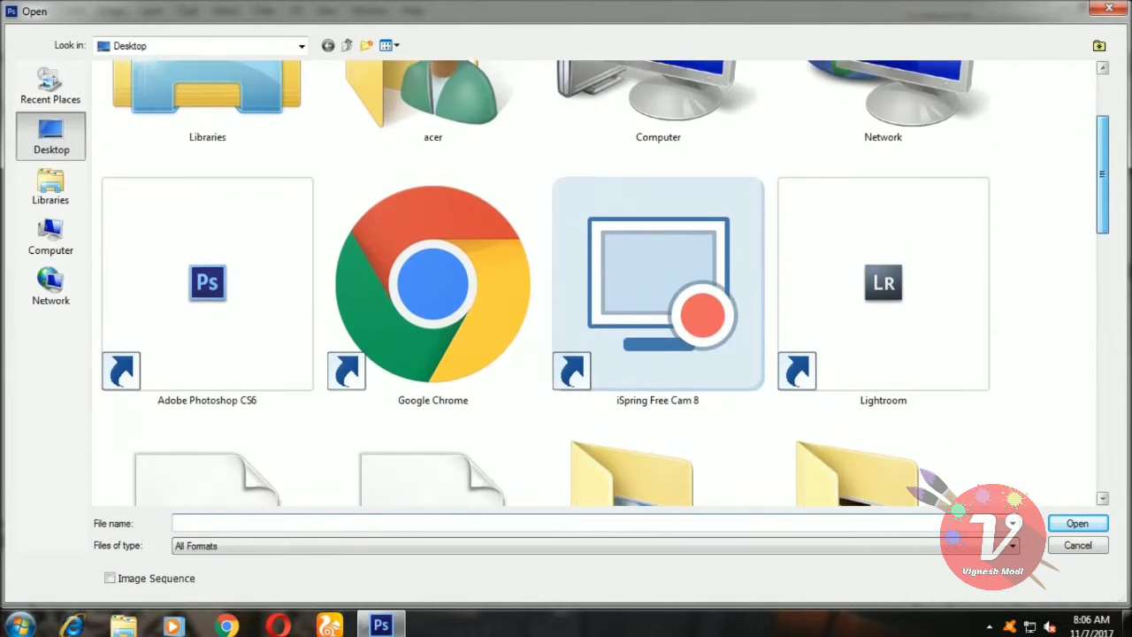
{"action": "scroll", "coordinate": [658, 283], "scroll_direction": "down", "scroll_amount": 5}
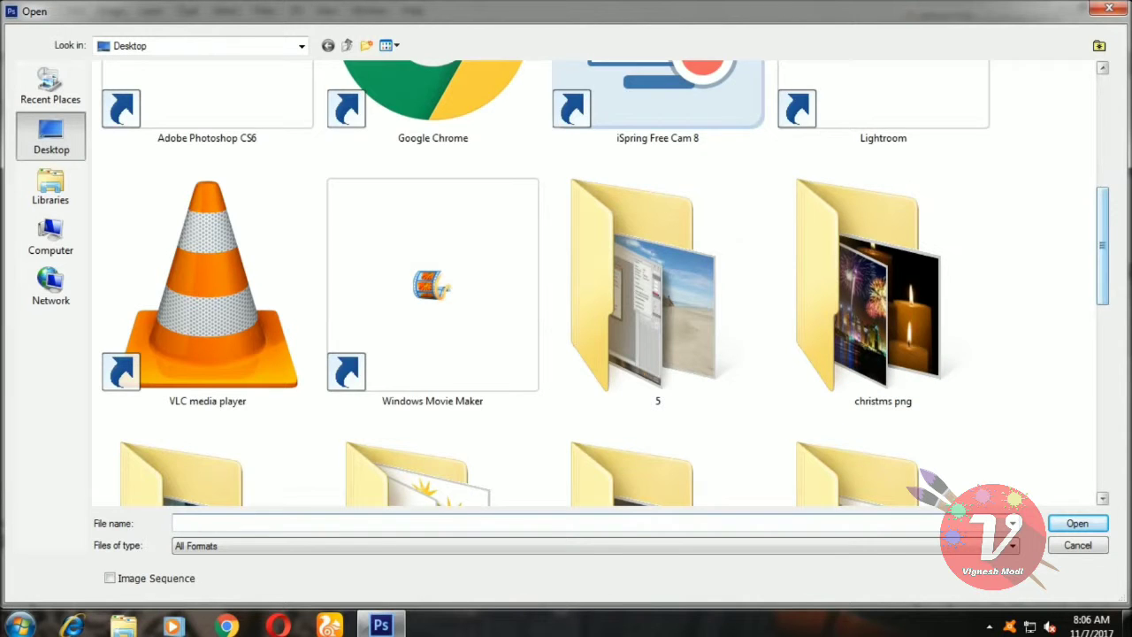
{"action": "scroll", "coordinate": [658, 283], "scroll_direction": "down", "scroll_amount": 3}
{"action": "scroll", "coordinate": [208, 283], "scroll_direction": "down", "scroll_amount": 2}
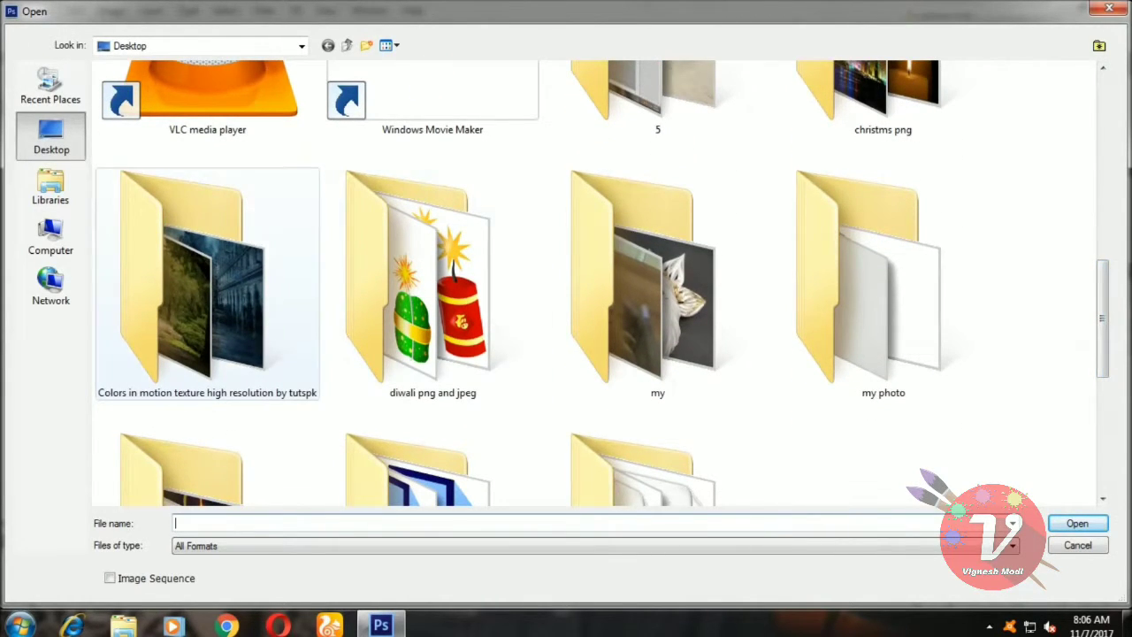
{"action": "double_click", "coordinate": [208, 283]}
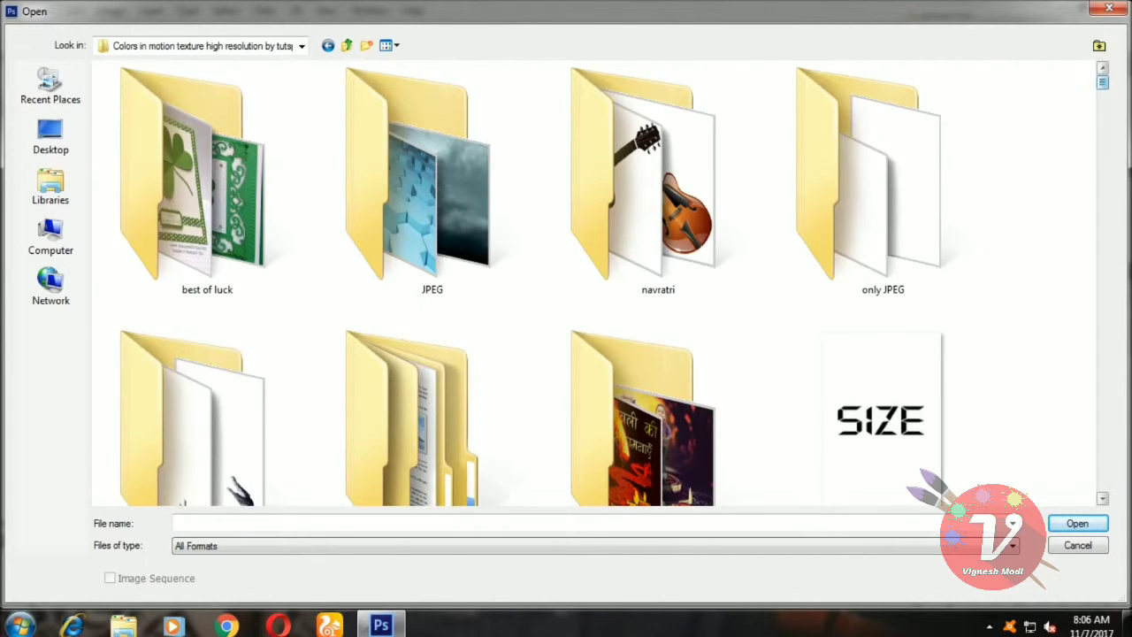
Open the river-and-trees photo 2748203_L.jpg in Camera Raw.
{"action": "scroll", "coordinate": [592, 283], "scroll_direction": "down", "scroll_amount": 2}
{"action": "scroll", "coordinate": [593, 283], "scroll_direction": "down", "scroll_amount": 3}
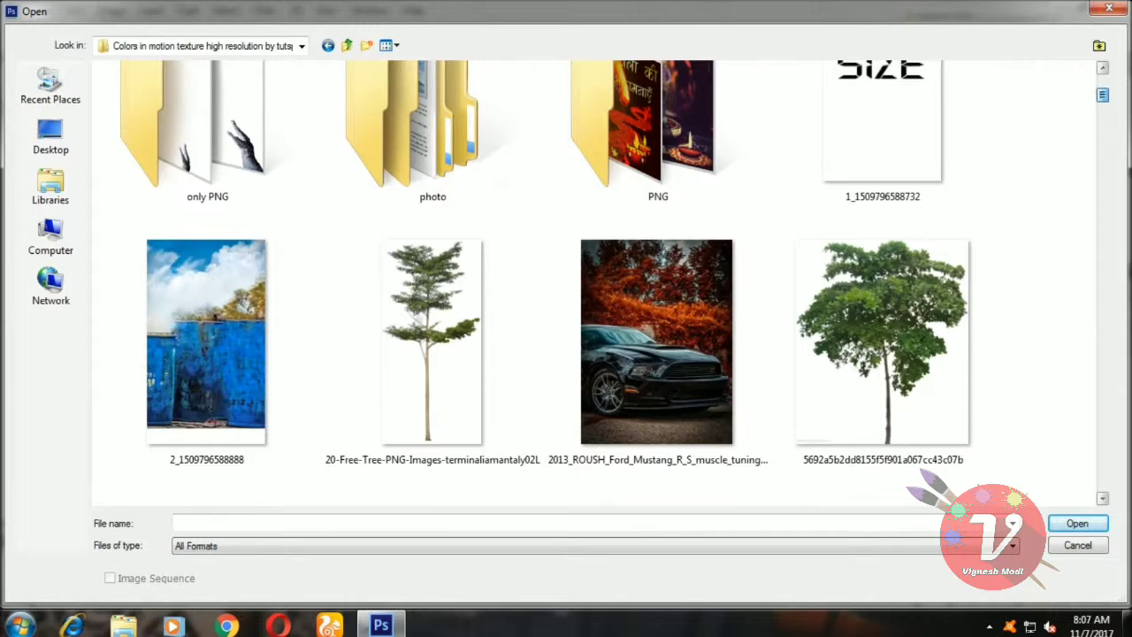
{"action": "scroll", "coordinate": [601, 283], "scroll_direction": "down", "scroll_amount": 2}
{"action": "scroll", "coordinate": [602, 283], "scroll_direction": "down", "scroll_amount": 1}
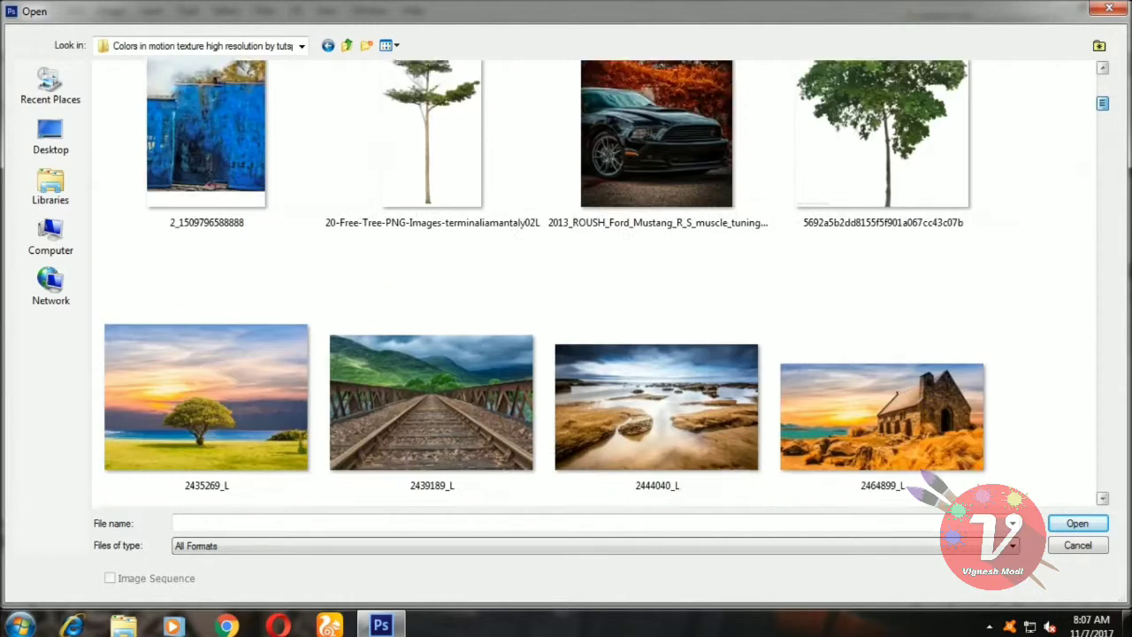
{"action": "scroll", "coordinate": [601, 283], "scroll_direction": "down", "scroll_amount": 1}
{"action": "scroll", "coordinate": [601, 283], "scroll_direction": "down", "scroll_amount": 1}
{"action": "scroll", "coordinate": [601, 283], "scroll_direction": "down", "scroll_amount": 1}
{"action": "scroll", "coordinate": [601, 283], "scroll_direction": "down", "scroll_amount": 1}
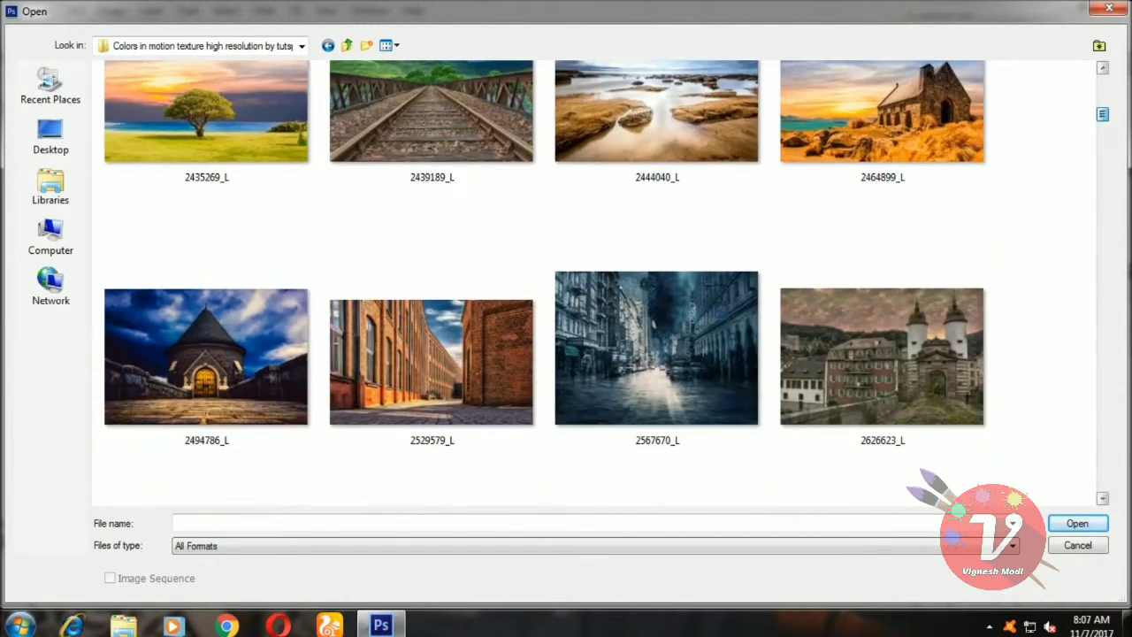
{"action": "scroll", "coordinate": [602, 283], "scroll_direction": "down", "scroll_amount": 1}
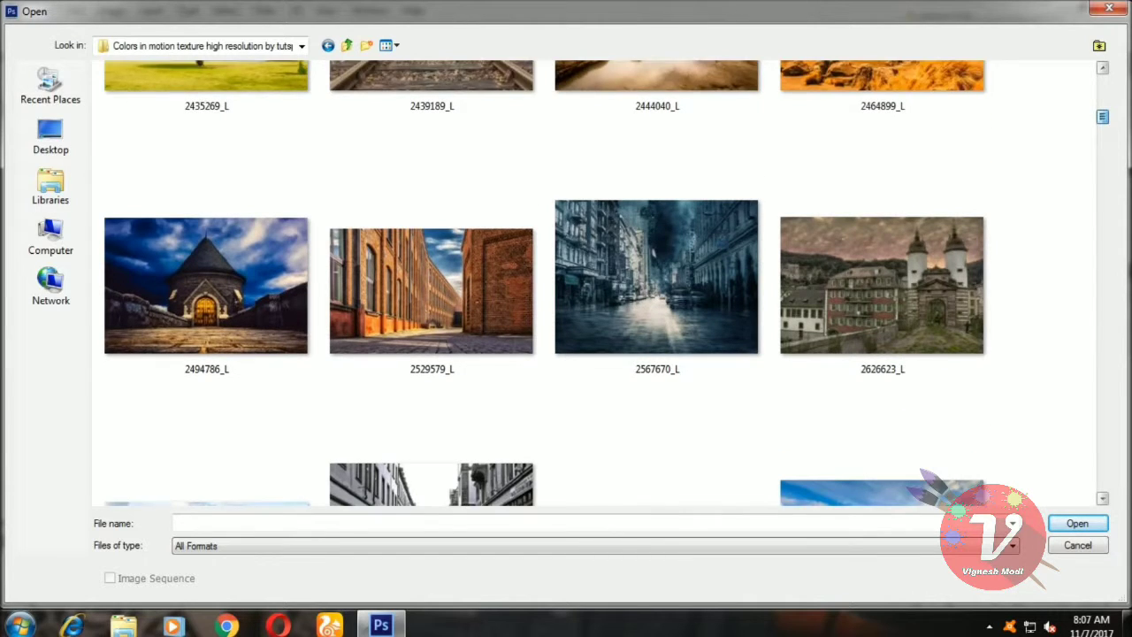
{"action": "scroll", "coordinate": [601, 283], "scroll_direction": "down", "scroll_amount": 1}
{"action": "scroll", "coordinate": [601, 283], "scroll_direction": "down", "scroll_amount": 1}
{"action": "scroll", "coordinate": [601, 283], "scroll_direction": "down", "scroll_amount": 1}
{"action": "scroll", "coordinate": [606, 282], "scroll_direction": "down", "scroll_amount": 2}
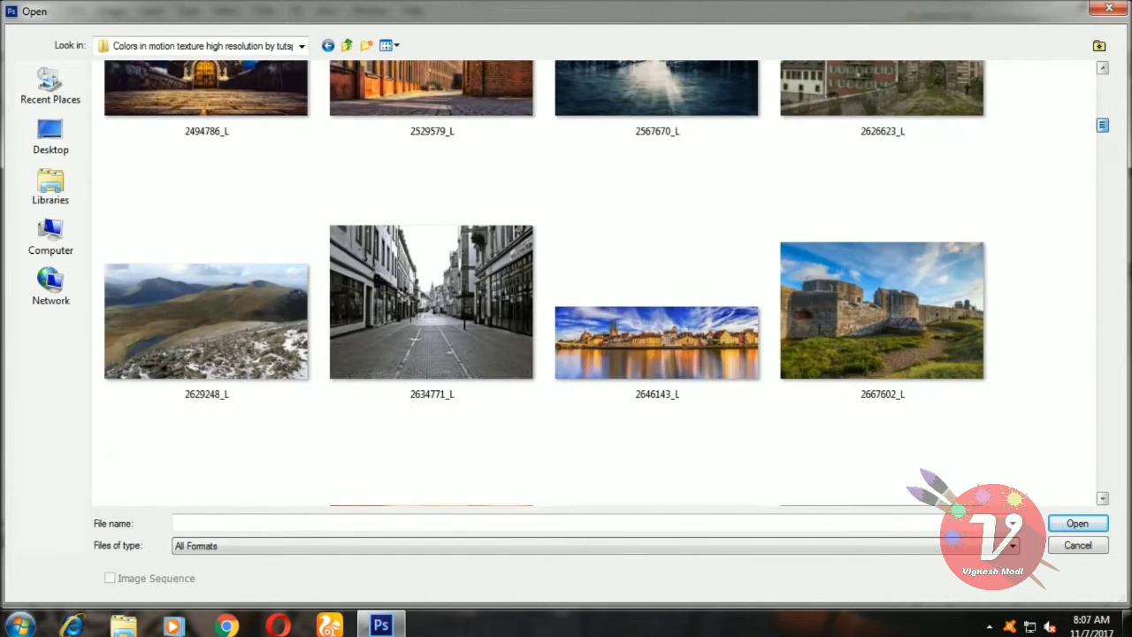
{"action": "scroll", "coordinate": [607, 283], "scroll_direction": "down", "scroll_amount": 6}
{"action": "scroll", "coordinate": [606, 283], "scroll_direction": "down", "scroll_amount": 4}
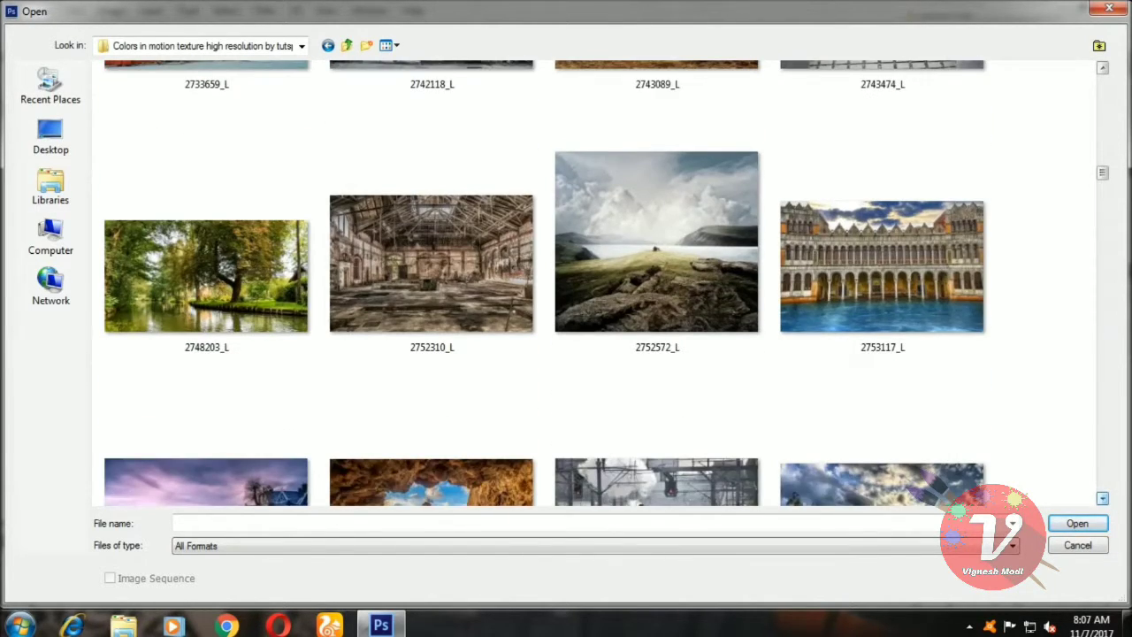
{"action": "left_click", "coordinate": [206, 274]}
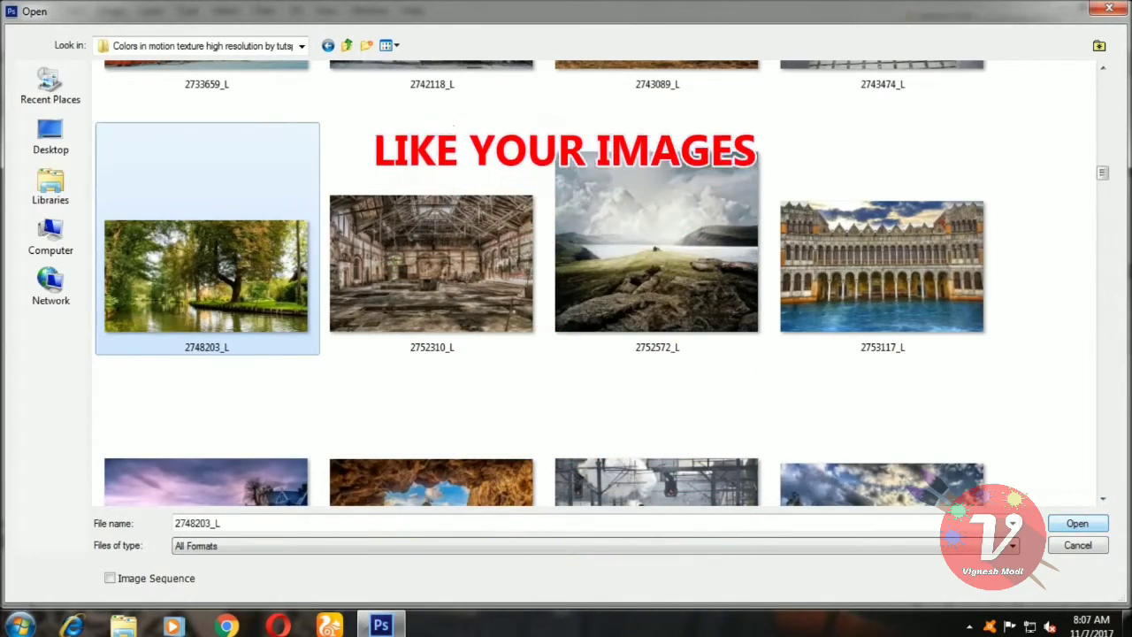
{"action": "key", "text": "Return"}
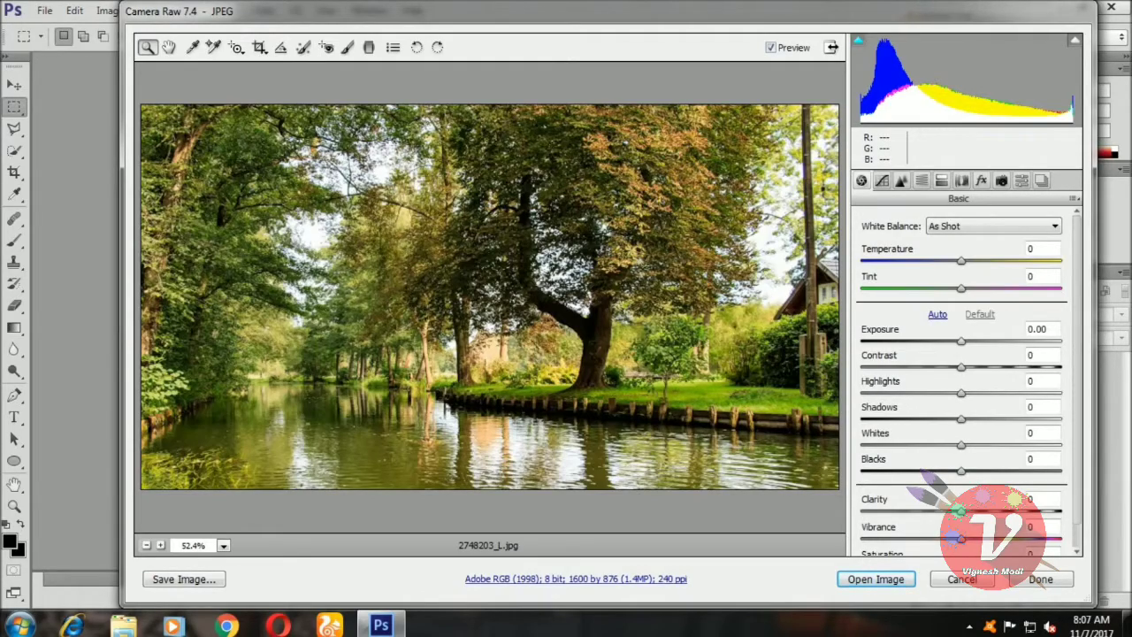
Raise the photo's Exposure to +0.50 in the Camera Raw Basic panel.
{"action": "left_click", "coordinate": [1037, 329]}
{"action": "key", "text": "Down"}
{"action": "key", "text": "Down"}
{"action": "key", "text": "Down"}
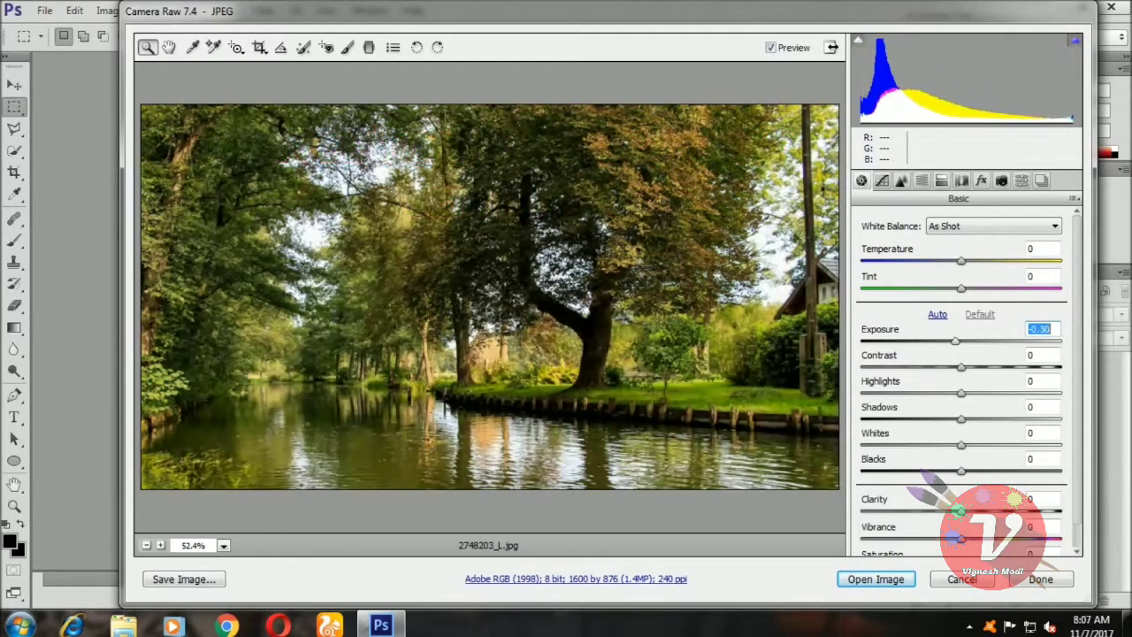
{"action": "key", "text": "Up"}
{"action": "key", "text": "Up"}
{"action": "key", "text": "Up"}
{"action": "key", "text": "Up"}
{"action": "key", "text": "Up"}
{"action": "key", "text": "Up"}
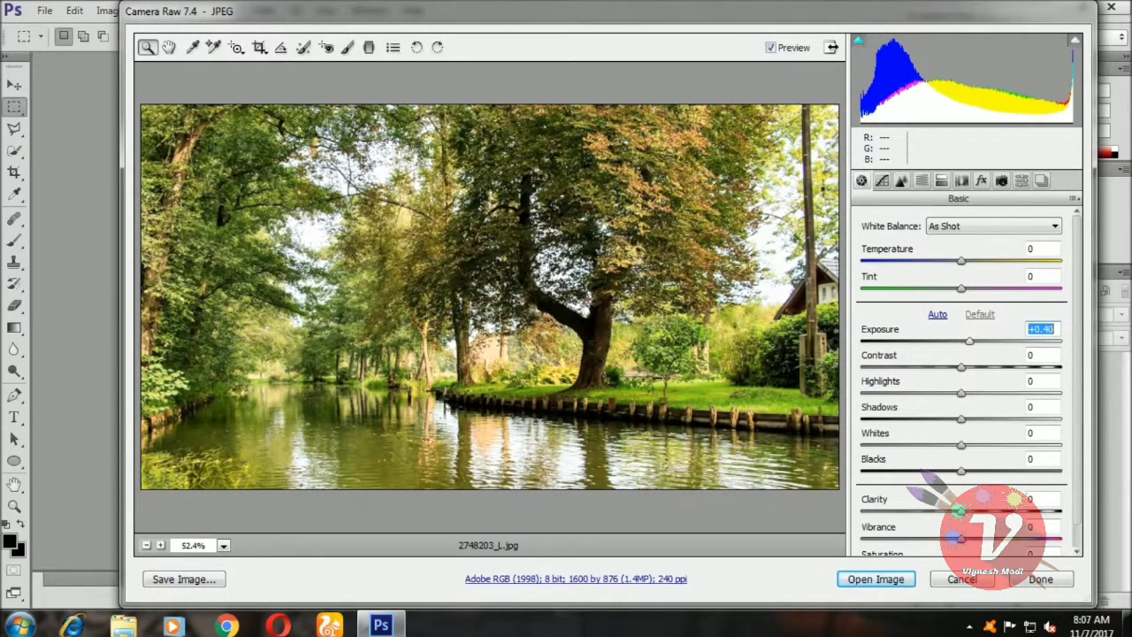
{"action": "key", "text": "Up"}
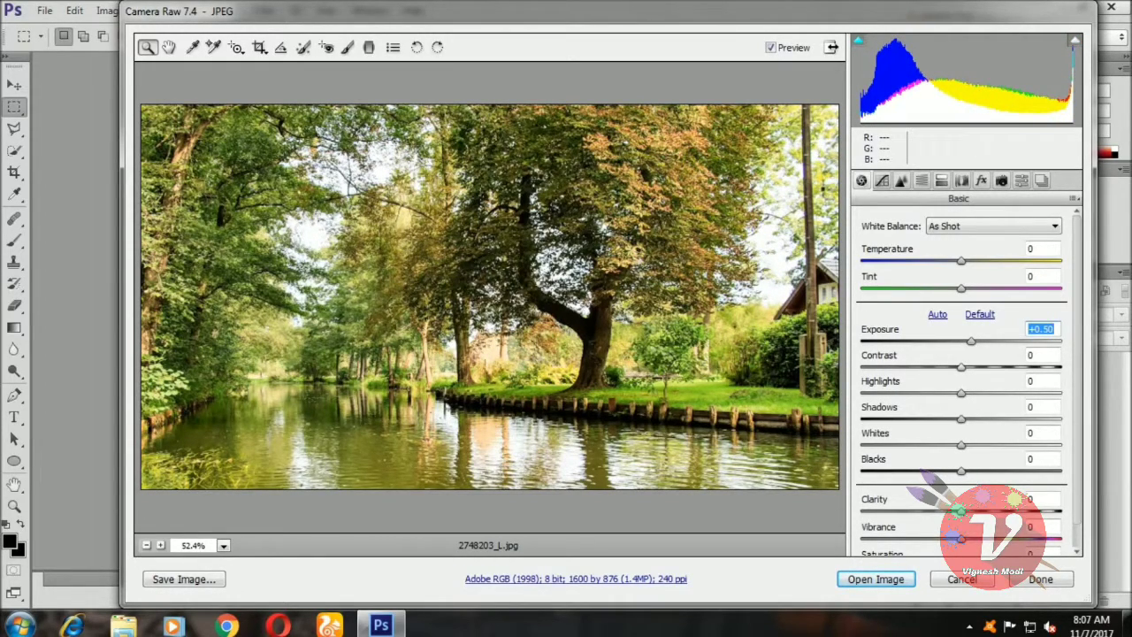
Set Contrast to +25.
{"action": "key", "text": "Tab"}
{"action": "key", "text": "Down"}
{"action": "key", "text": "Down"}
{"action": "key", "text": "Down"}
{"action": "key", "text": "Down"}
{"action": "key", "text": "Down"}
{"action": "key", "text": "Down"}
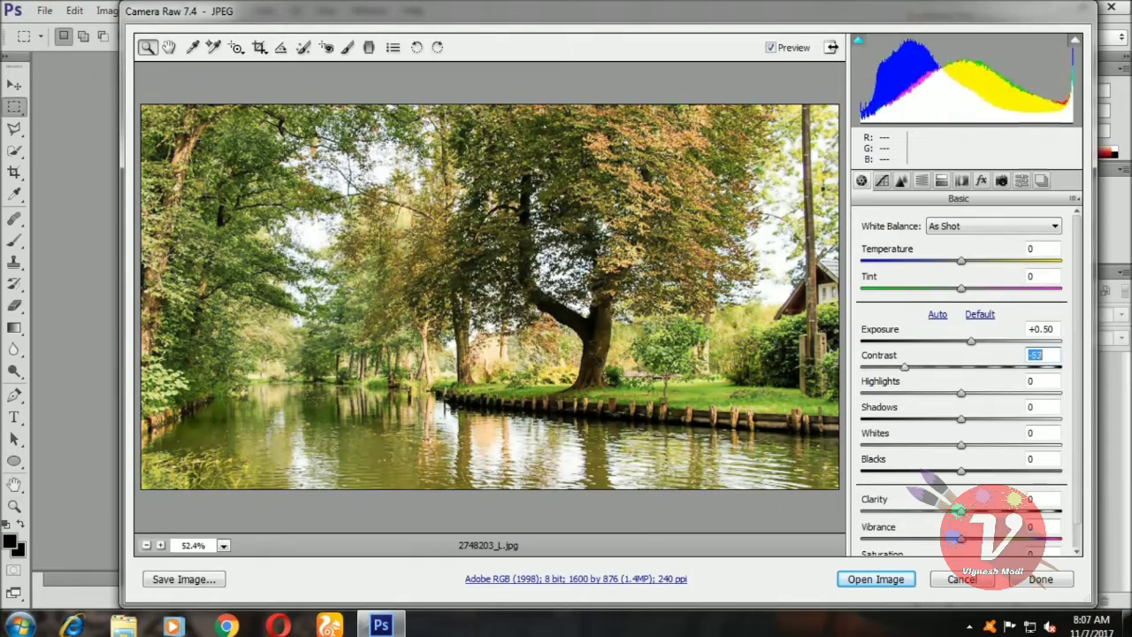
{"action": "key", "text": "shift+Up"}
{"action": "key", "text": "shift+Up"}
{"action": "key", "text": "shift+Up"}
{"action": "key", "text": "shift+Up"}
{"action": "key", "text": "shift+Up"}
{"action": "key", "text": "shift+Up"}
{"action": "key", "text": "Up"}
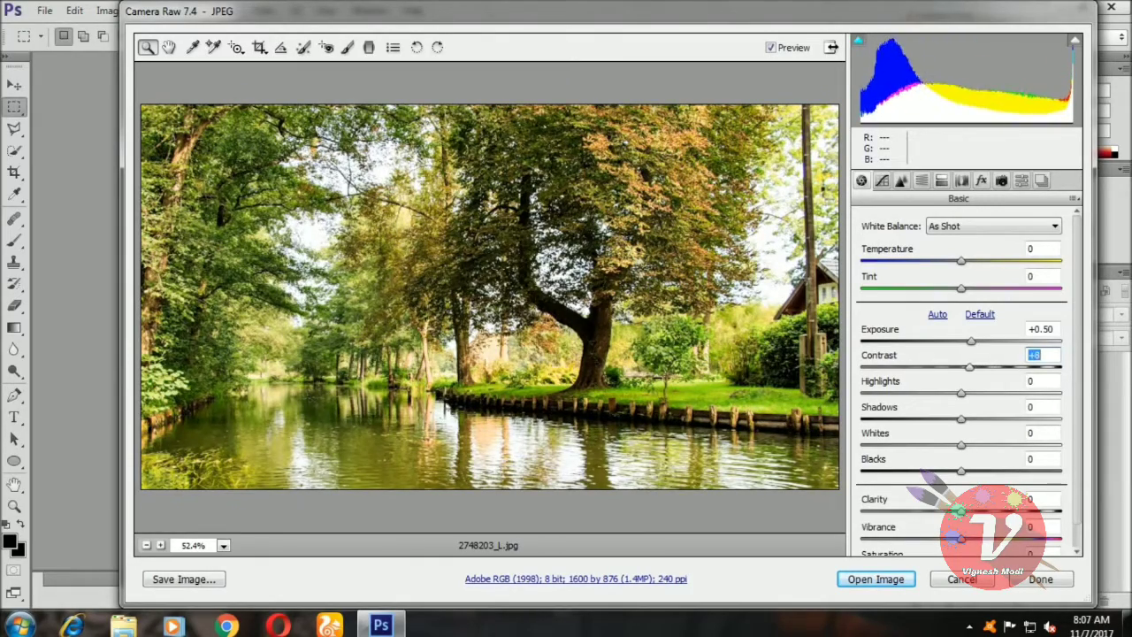
{"action": "key", "text": "shift+Down"}
{"action": "key", "text": "shift+Down"}
{"action": "key", "text": "shift+Down"}
{"action": "key", "text": "shift+Down"}
{"action": "key", "text": "shift+Down"}
{"action": "key", "text": "shift+Down"}
{"action": "key", "text": "shift+Down"}
{"action": "key", "text": "Down"}
{"action": "key", "text": "Down"}
{"action": "key", "text": "Down"}
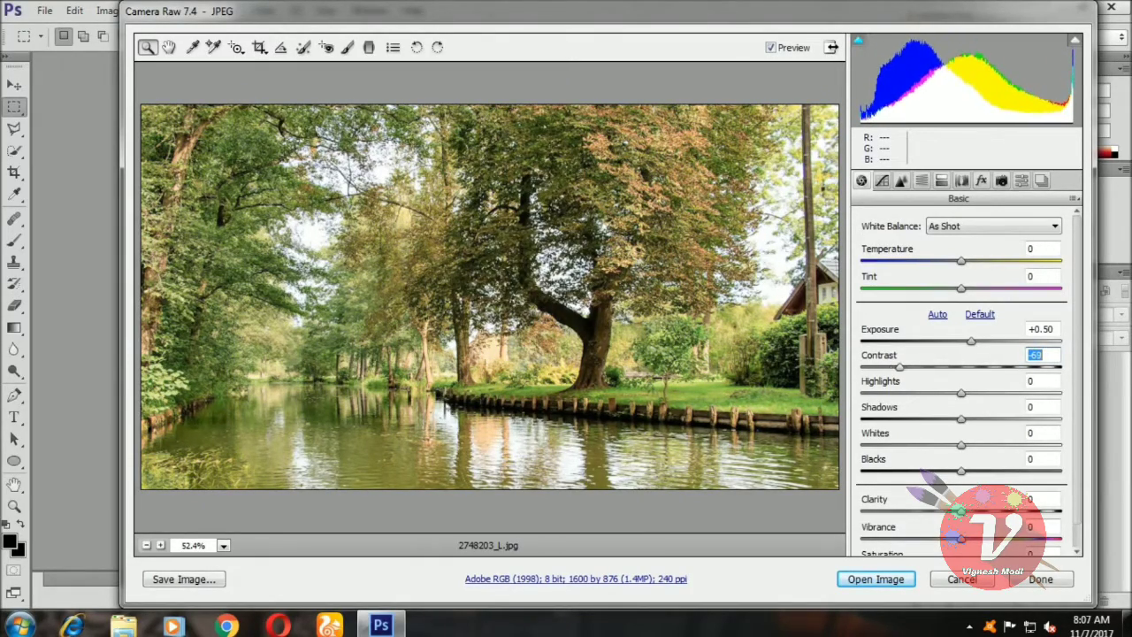
{"action": "key", "text": "shift+Up"}
{"action": "key", "text": "shift+Up"}
{"action": "key", "text": "shift+Up"}
{"action": "key", "text": "shift+Up"}
{"action": "key", "text": "shift+Up"}
{"action": "key", "text": "shift+Up"}
{"action": "key", "text": "shift+Up"}
{"action": "key", "text": "shift+Up"}
{"action": "key", "text": "shift+Up"}
{"action": "key", "text": "Up"}
{"action": "key", "text": "Up"}
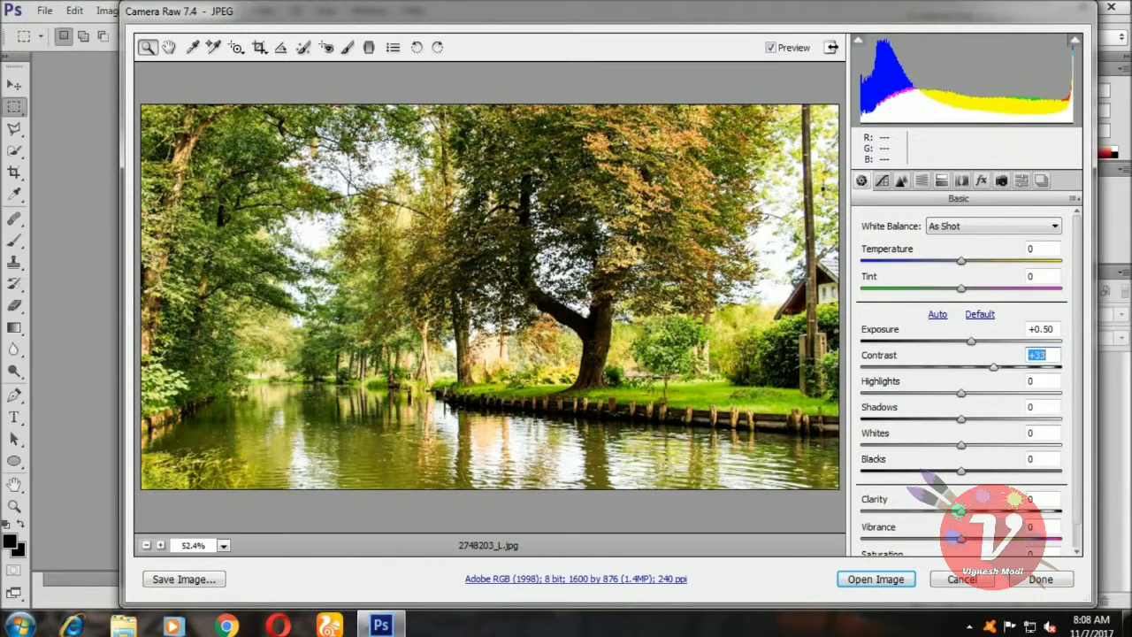
{"action": "key", "text": "Down"}
{"action": "key", "text": "Down"}
{"action": "key", "text": "Down"}
{"action": "key", "text": "Down"}
{"action": "key", "text": "Down"}
{"action": "key", "text": "Down"}
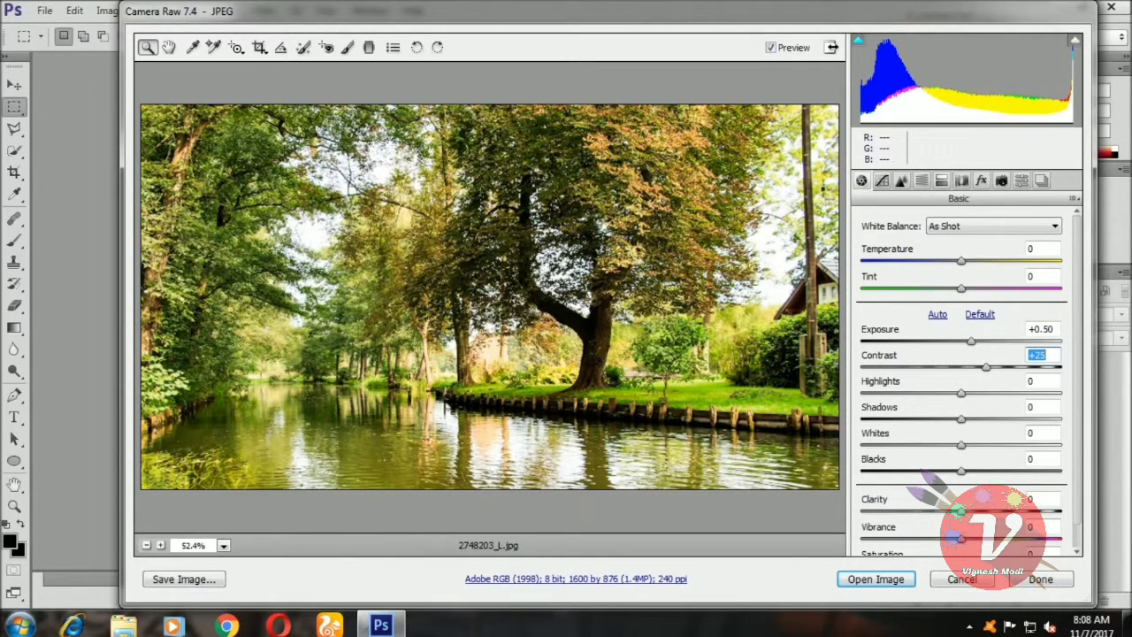
Set Highlights to +6.
{"action": "key", "text": "Tab"}
{"action": "key", "text": "shift+Down"}
{"action": "key", "text": "shift+Down"}
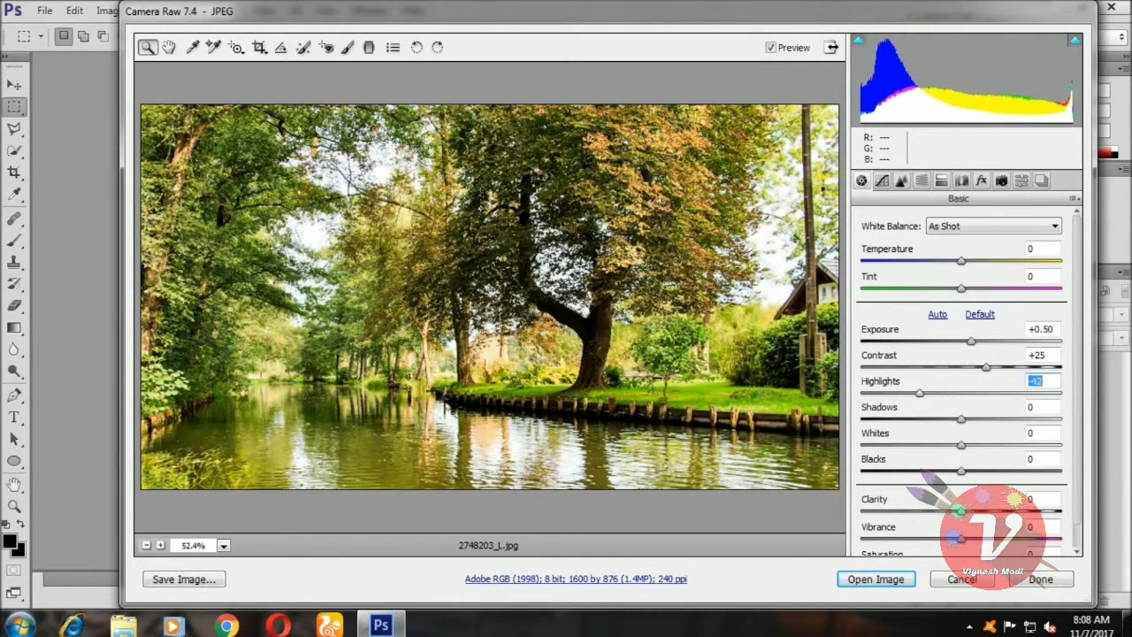
{"action": "key", "text": "shift+Up"}
{"action": "key", "text": "shift+Up"}
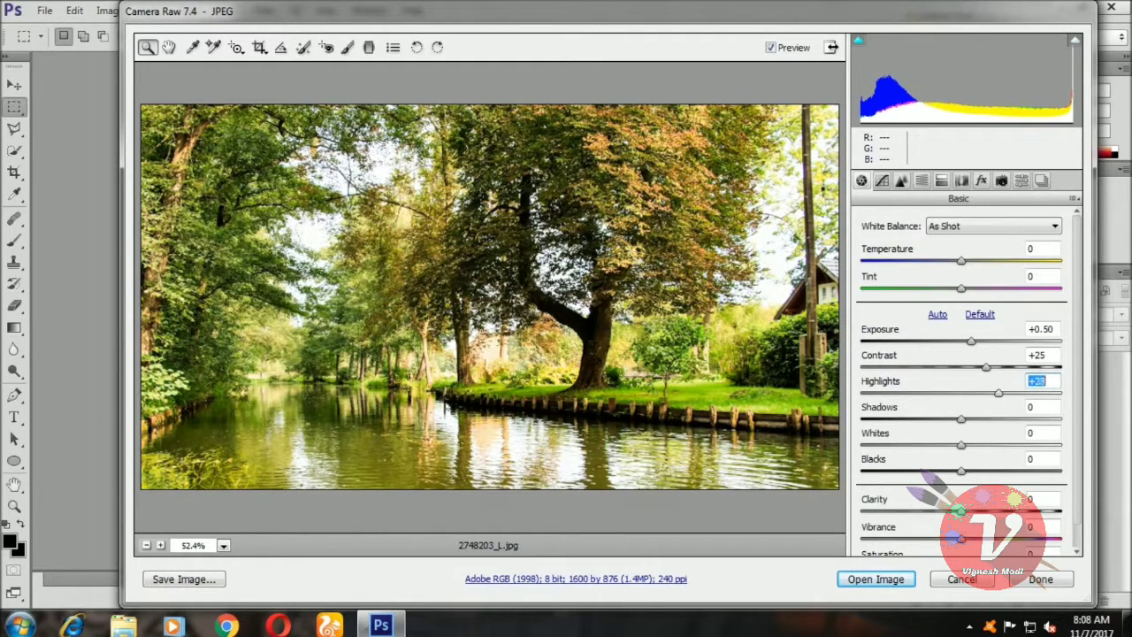
{"action": "key", "text": "shift+Up"}
{"action": "key", "text": "Up"}
{"action": "key", "text": "Up"}
{"action": "key", "text": "Down"}
{"action": "key", "text": "Down"}
{"action": "key", "text": "Down"}
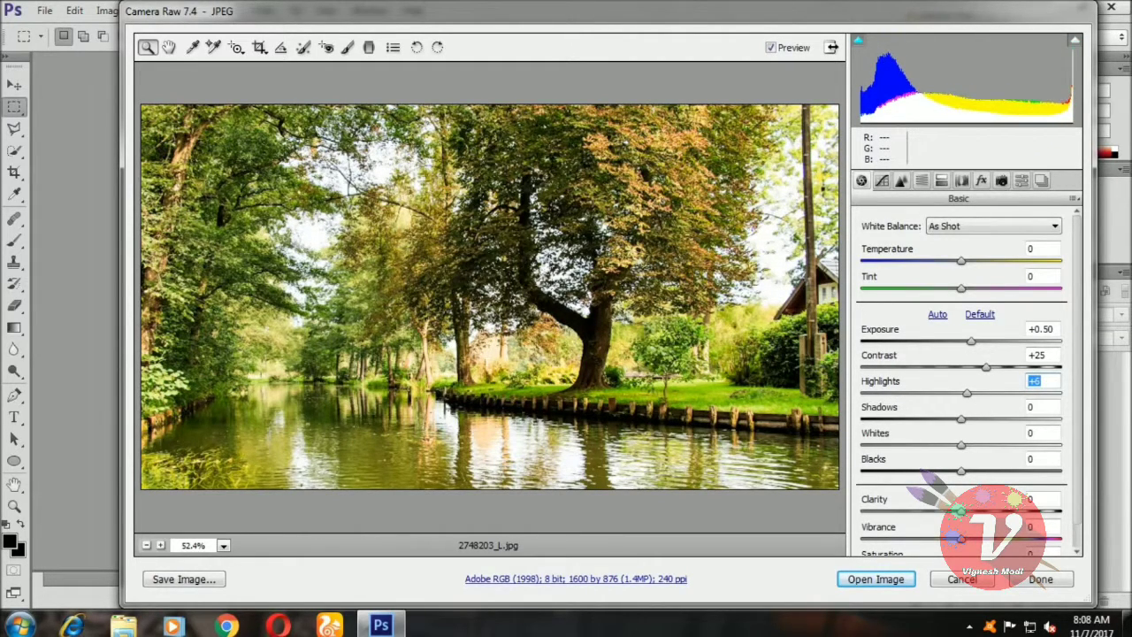
Set Shadows to -34 and Blacks to +43.
{"action": "key", "text": "Tab"}
{"action": "key", "text": "shift+Down"}
{"action": "key", "text": "shift+Down"}
{"action": "key", "text": "shift+Down"}
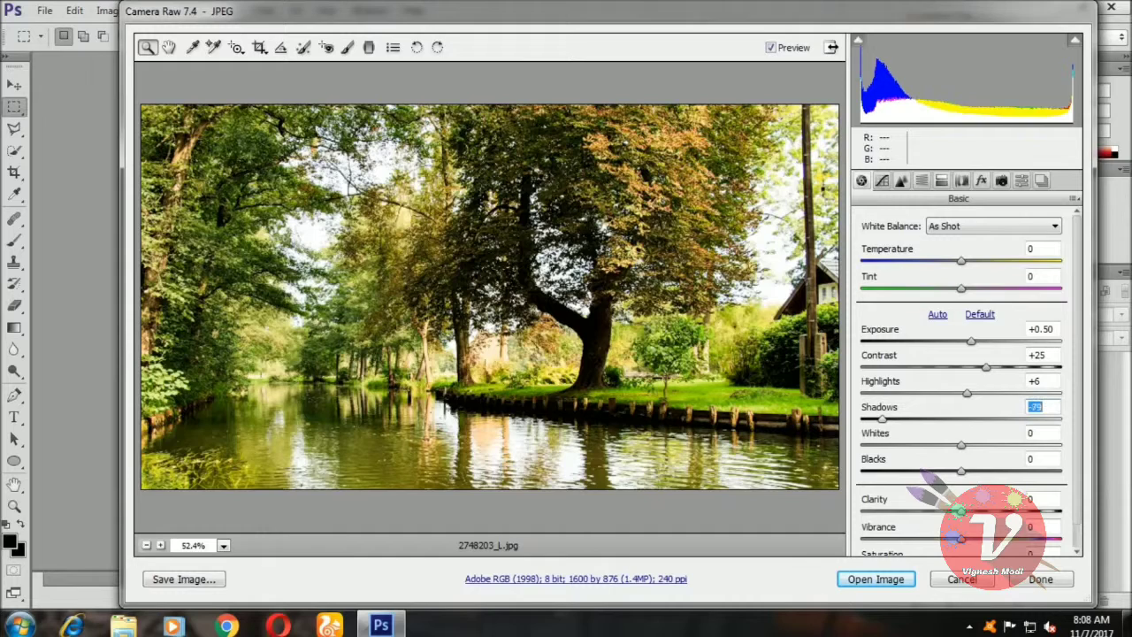
{"action": "key", "text": "Up"}
{"action": "key", "text": "Up"}
{"action": "key", "text": "Up"}
{"action": "key", "text": "Up"}
{"action": "key", "text": "Up"}
{"action": "key", "text": "Up"}
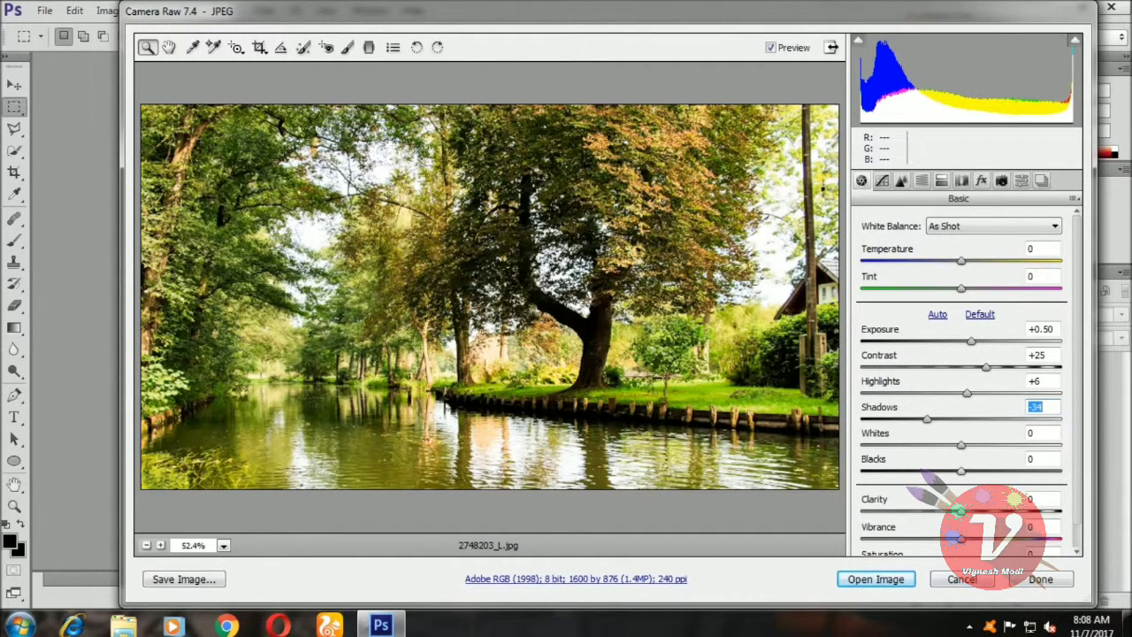
{"action": "key", "text": "Tab"}
{"action": "key", "text": "Tab"}
{"action": "key", "text": "shift+Up"}
{"action": "key", "text": "shift+Up"}
{"action": "key", "text": "shift+Up"}
{"action": "key", "text": "shift+Up"}
{"action": "key", "text": "shift+Up"}
{"action": "key", "text": "shift+Up"}
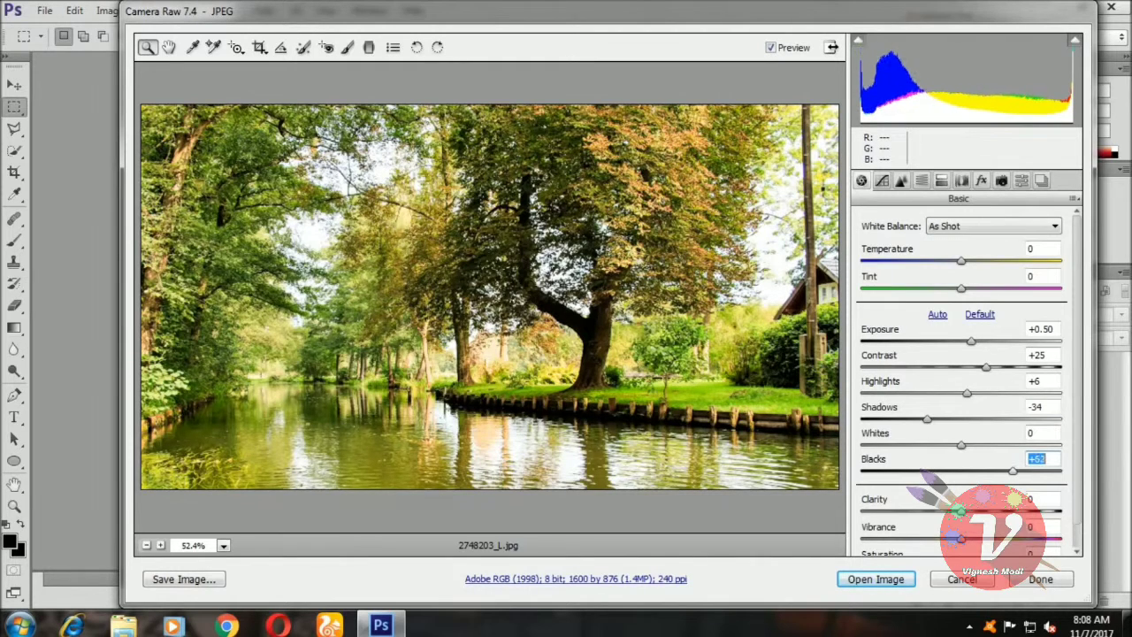
{"action": "key", "text": "shift+Down"}
{"action": "key", "text": "shift+Down"}
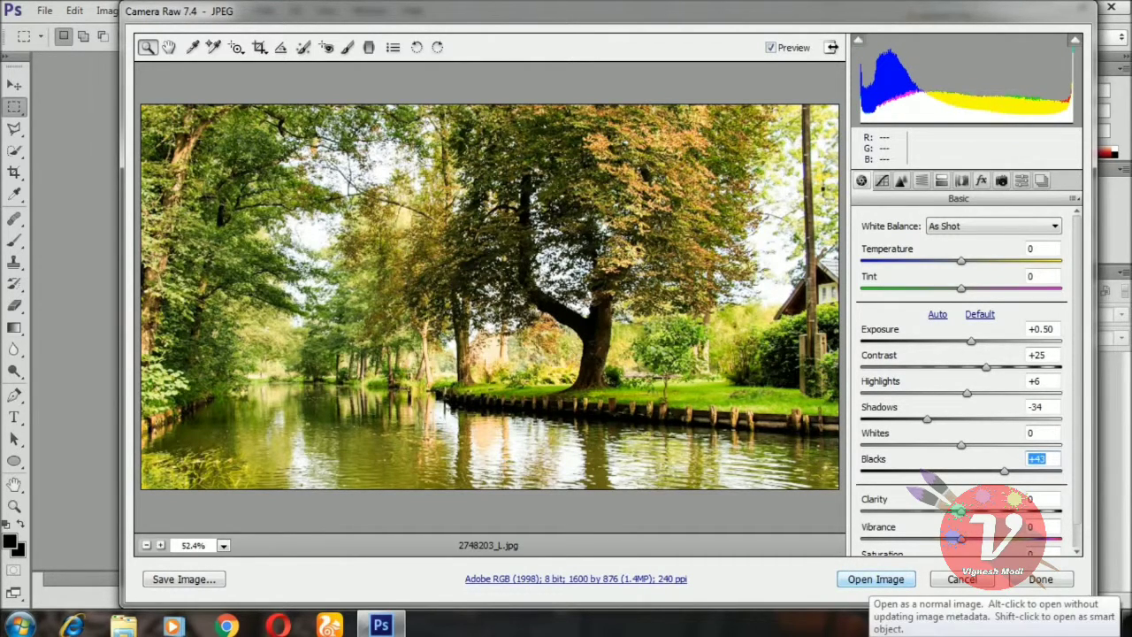
Open the adjusted photo, discarding its profile, and create a new 1280 × 720 px document.
{"action": "left_click", "coordinate": [875, 579]}
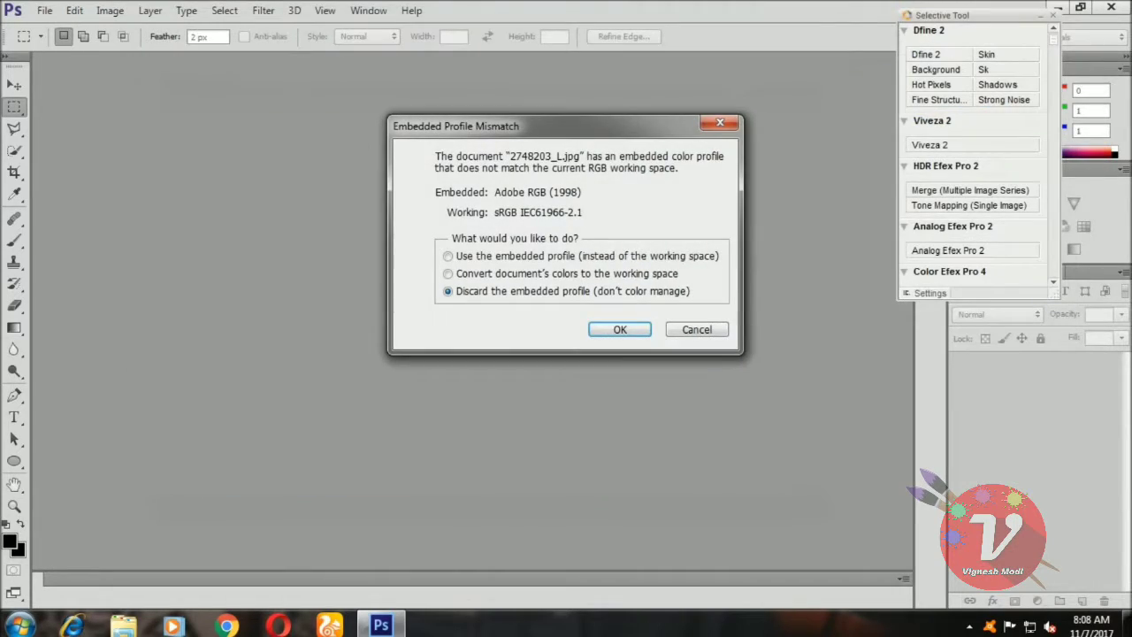
{"action": "key", "text": "Return"}
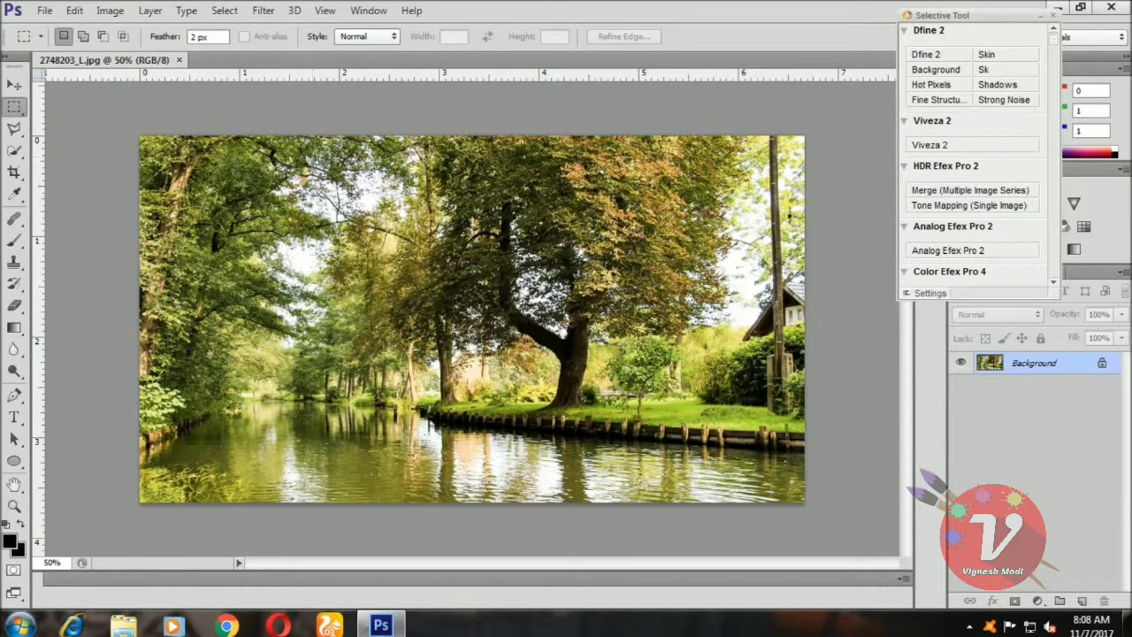
{"action": "left_click", "coordinate": [44, 11]}
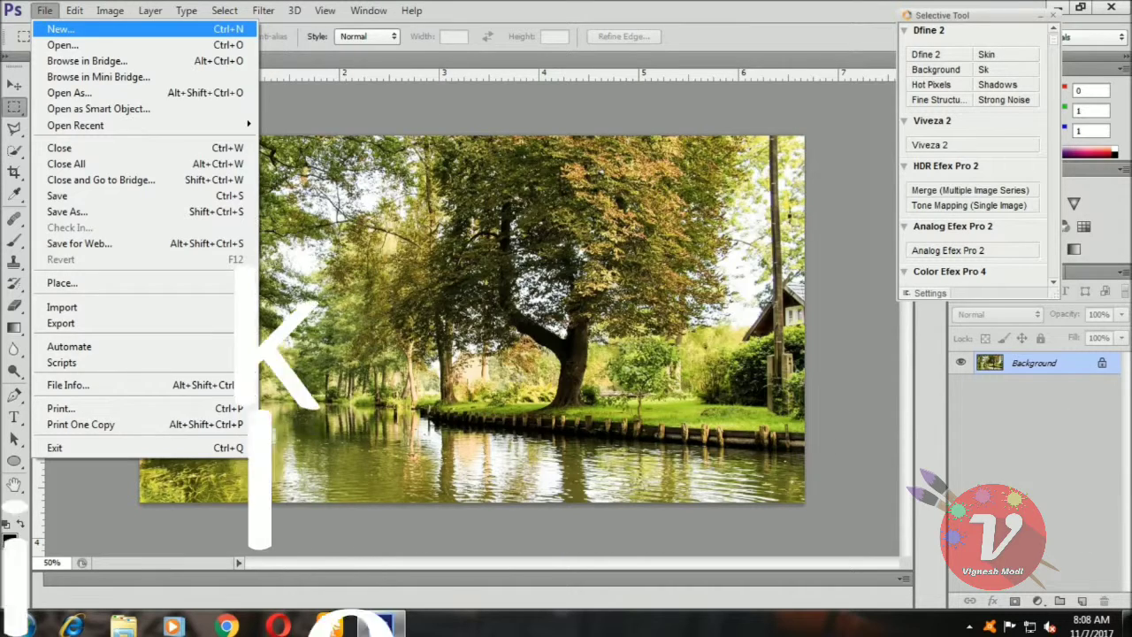
{"action": "left_click", "coordinate": [60, 29]}
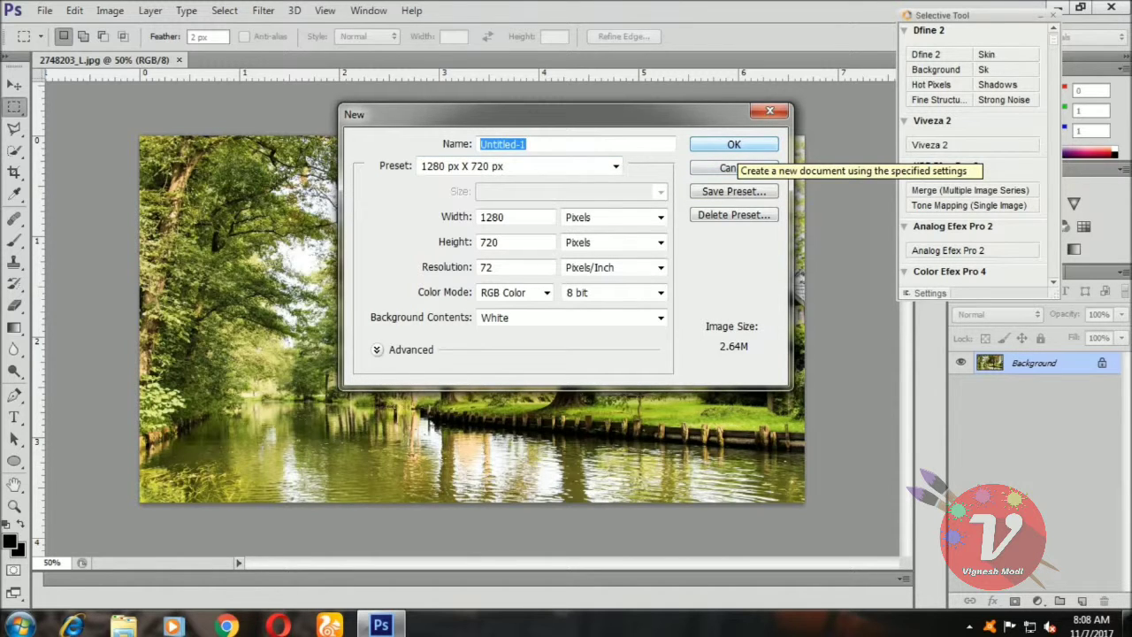
{"action": "left_click", "coordinate": [734, 146]}
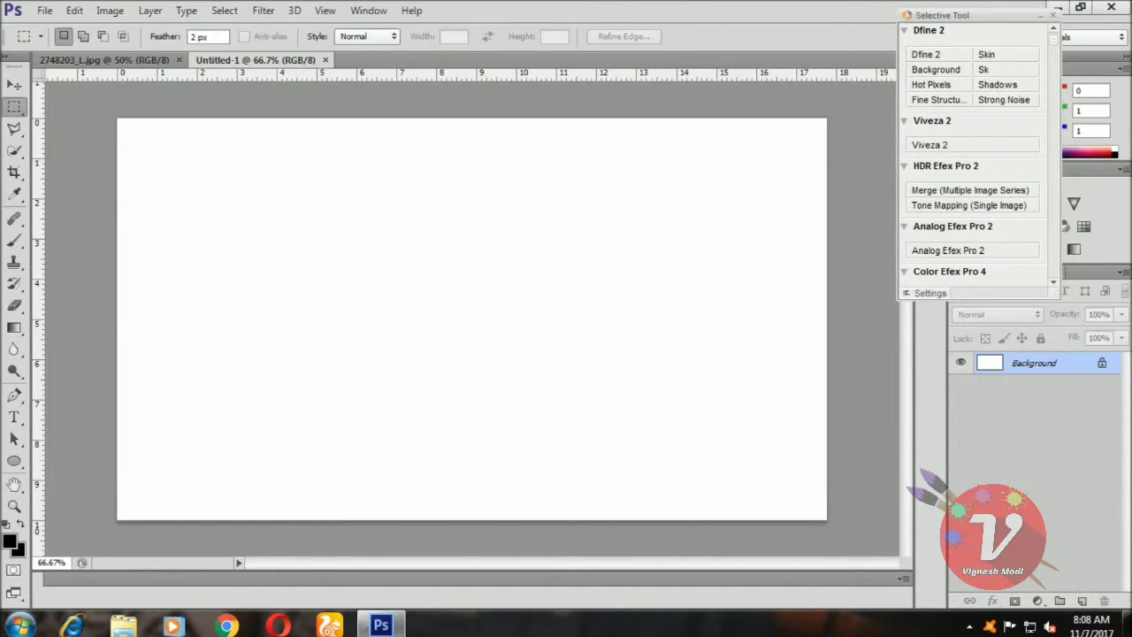
Unlock the photo's Background as Layer 0, select all of it, and return to Untitled-1.
{"action": "left_click", "coordinate": [104, 60]}
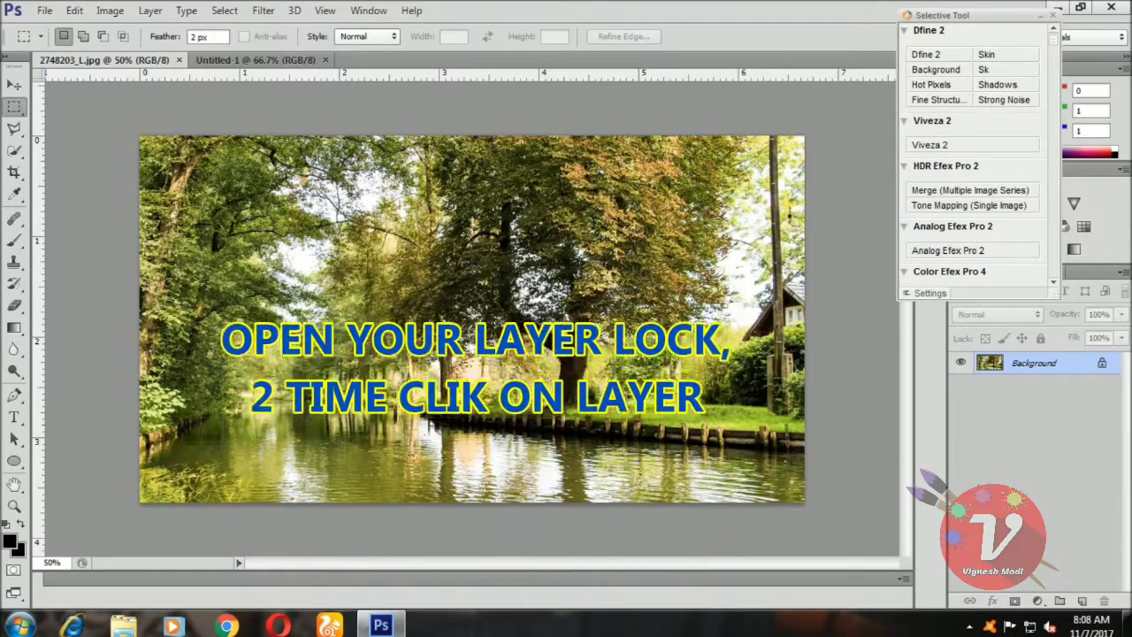
{"action": "double_click", "coordinate": [1033, 363]}
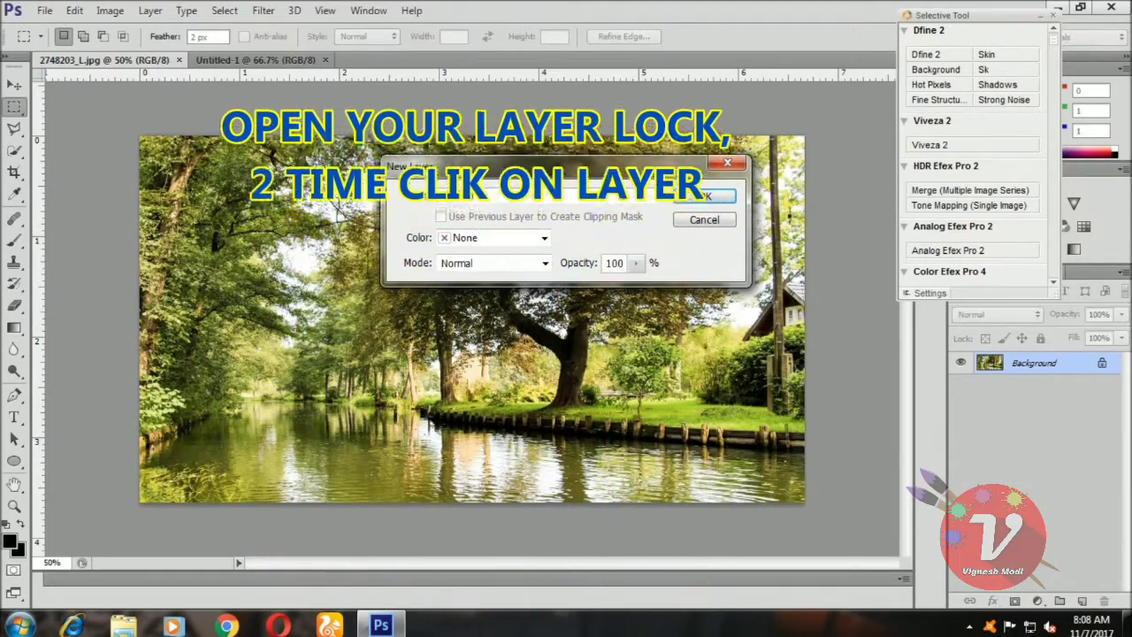
{"action": "key", "text": "Return"}
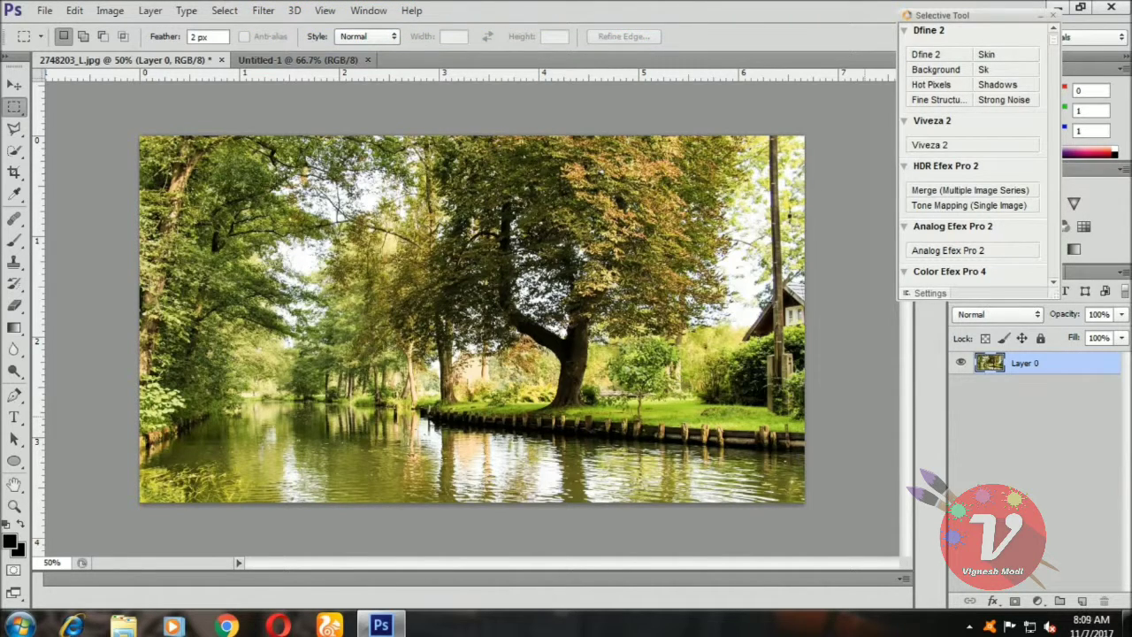
{"action": "key", "text": "ctrl+a"}
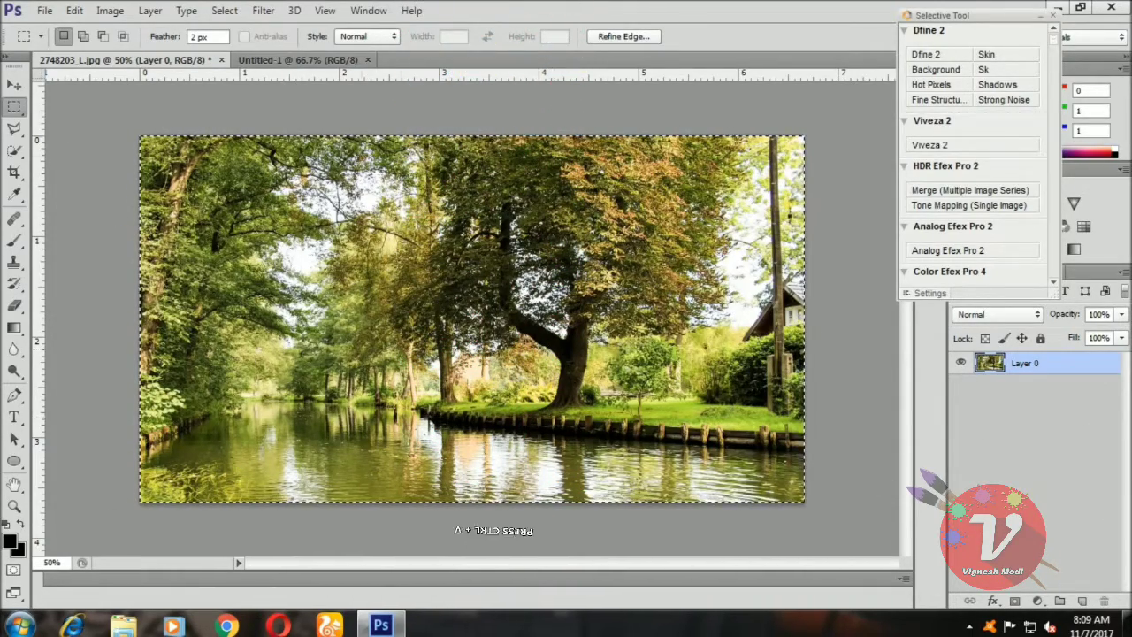
{"action": "key", "text": "ctrl+Tab"}
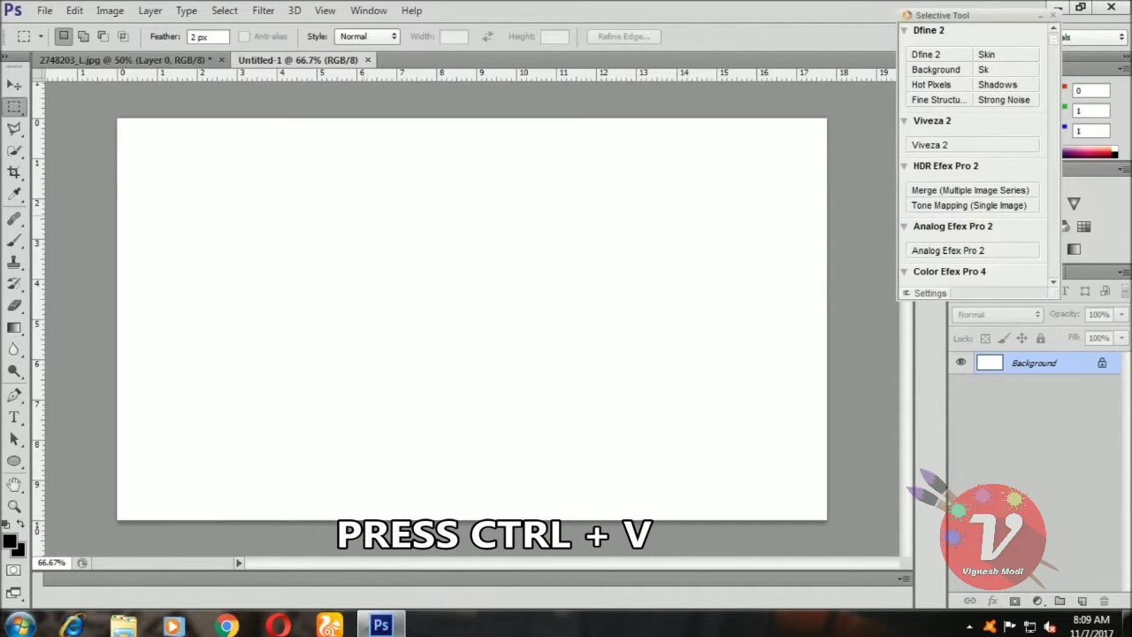
Paste the river photo into Untitled-1 and scale it down to fill the 1280 × 720 canvas.
{"action": "key", "text": "ctrl+v"}
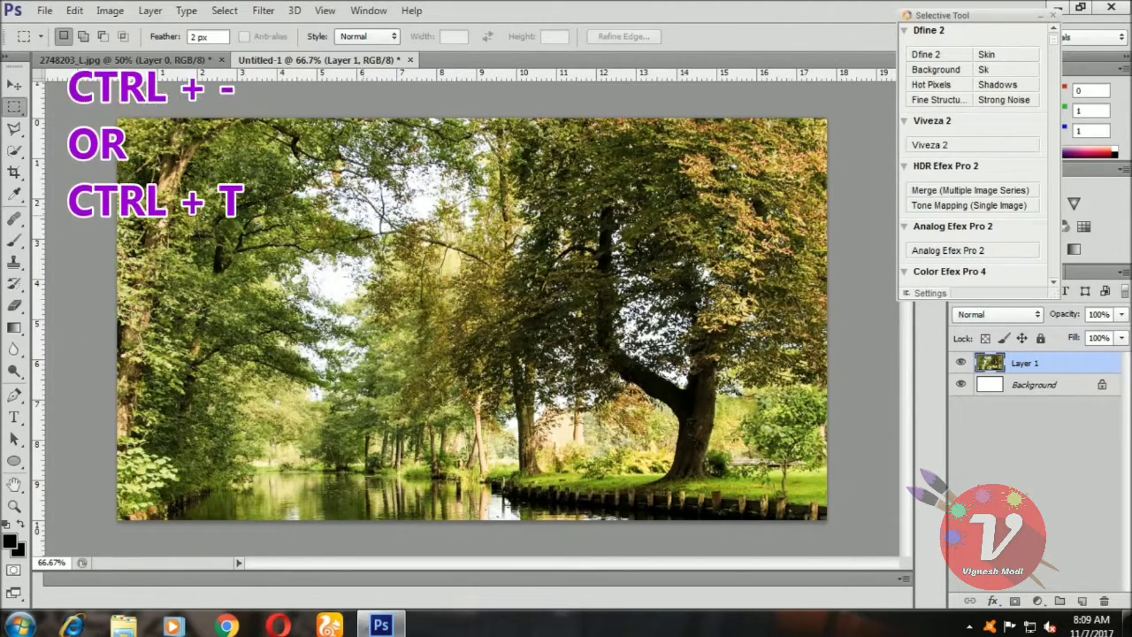
{"action": "key", "text": "ctrl+minus"}
{"action": "key", "text": "ctrl+minus"}
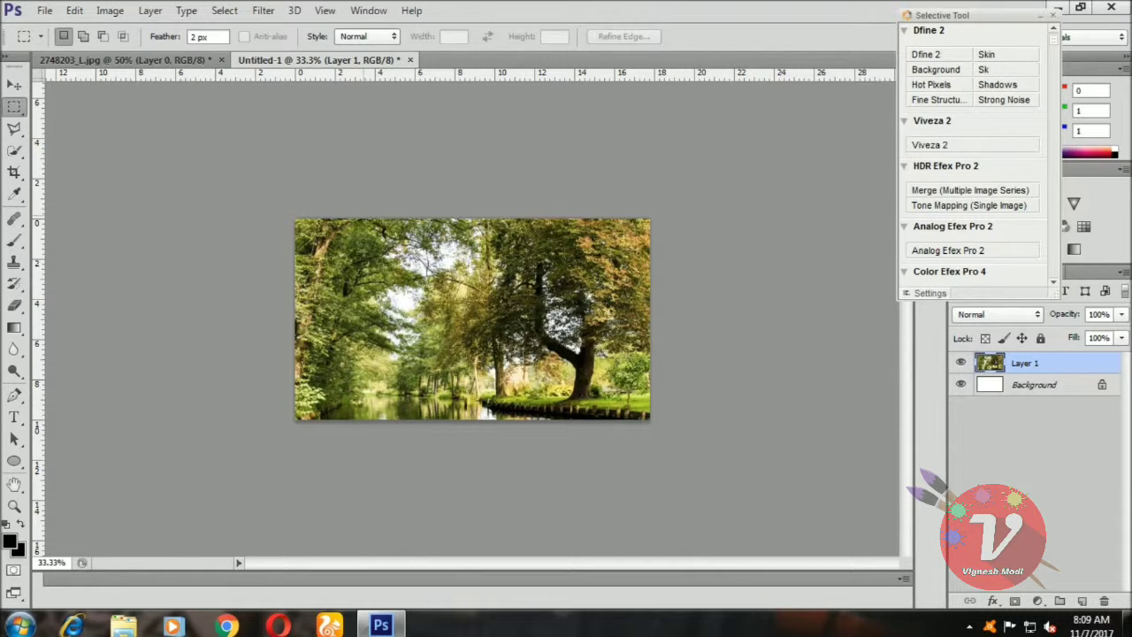
{"action": "key", "text": "ctrl+t"}
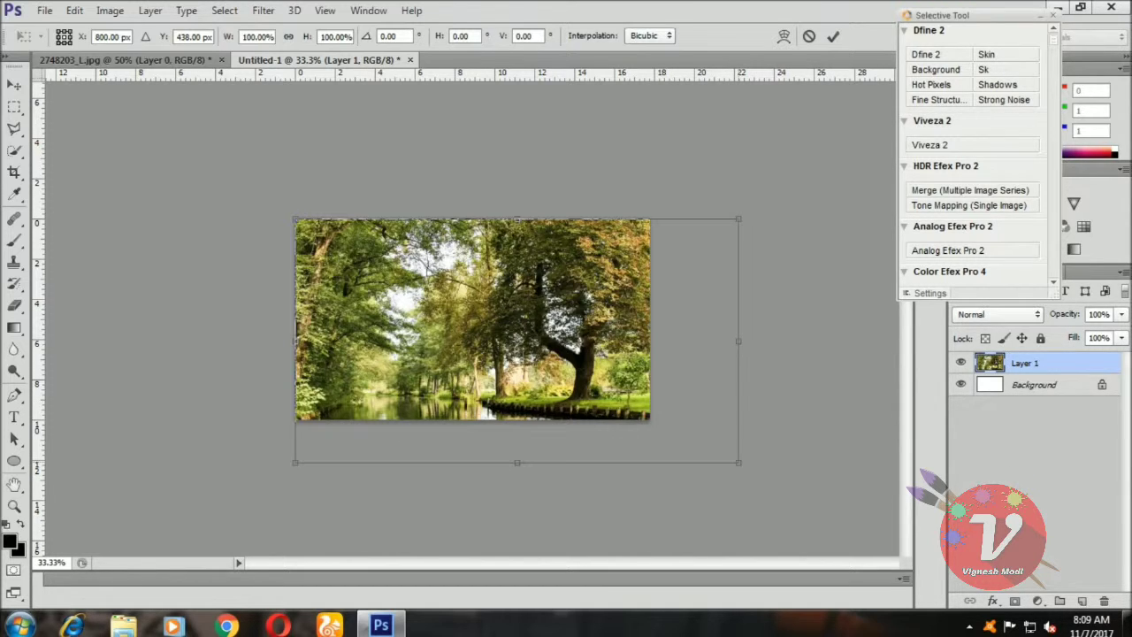
{"action": "left_click_drag", "start_coordinate": [739, 461], "coordinate": [655, 417]}
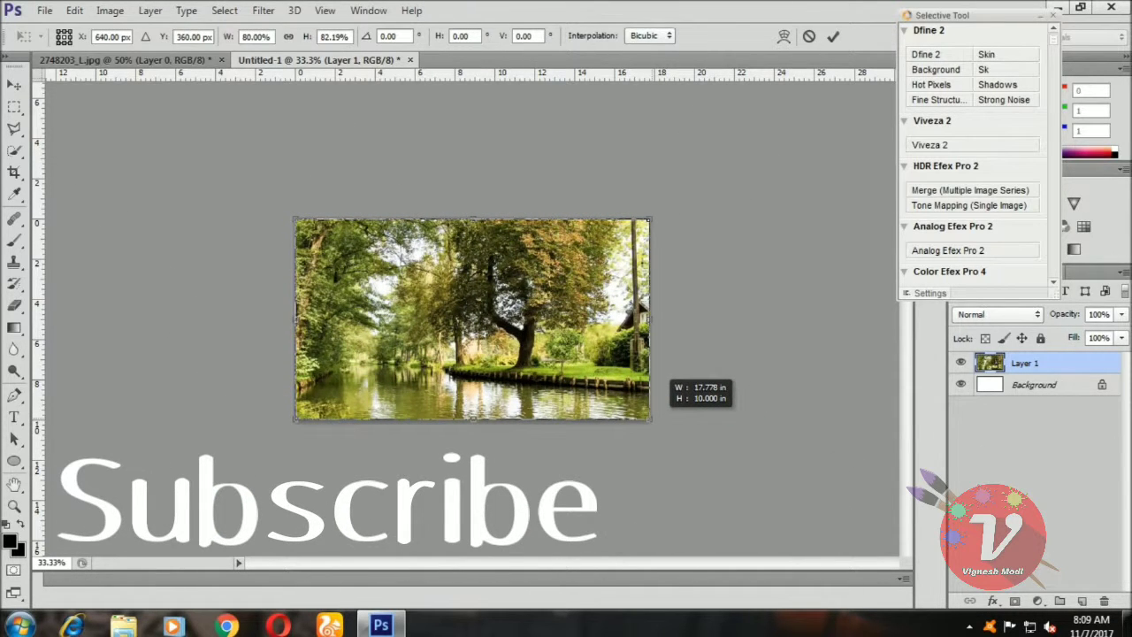
{"action": "left_click_drag", "start_coordinate": [653, 419], "coordinate": [653, 419]}
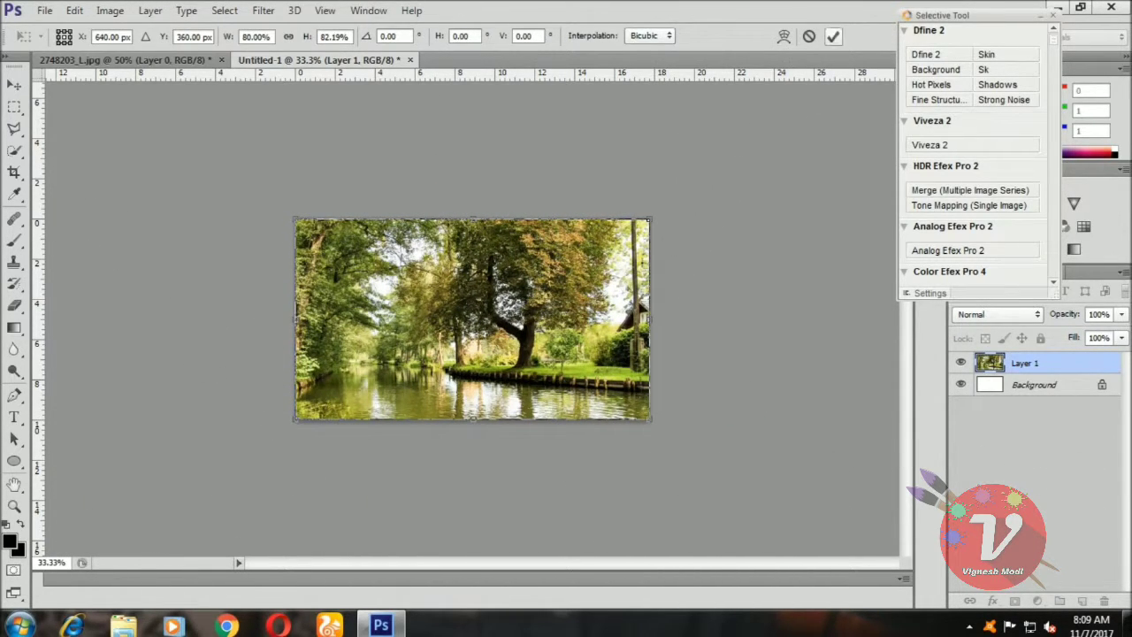
{"action": "left_click", "coordinate": [833, 37]}
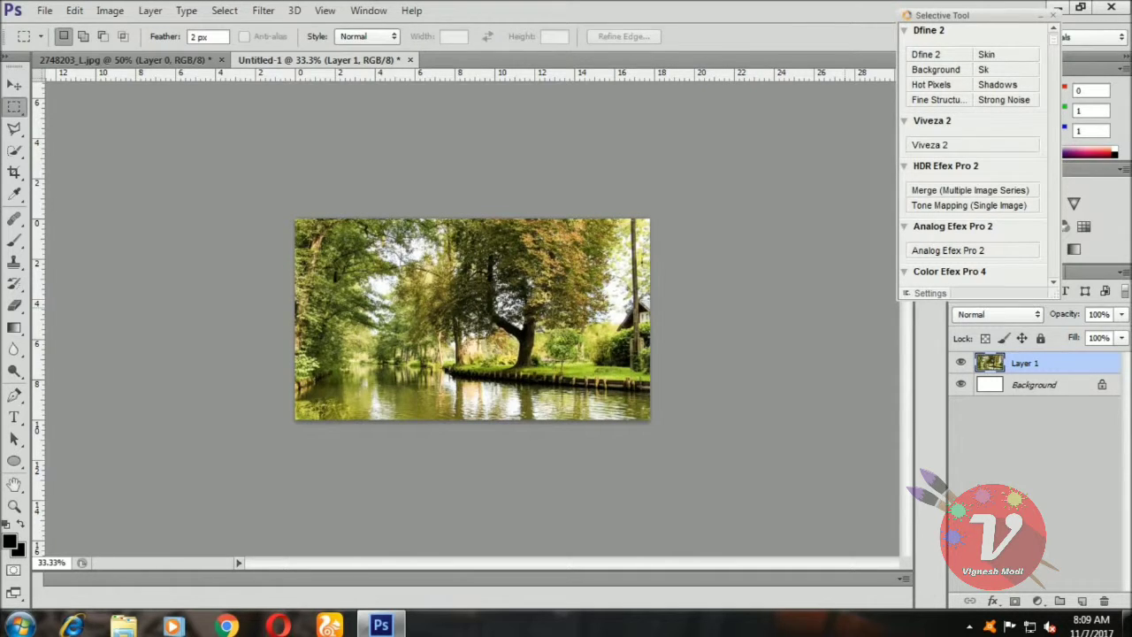
{"action": "key", "text": "ctrl+0"}
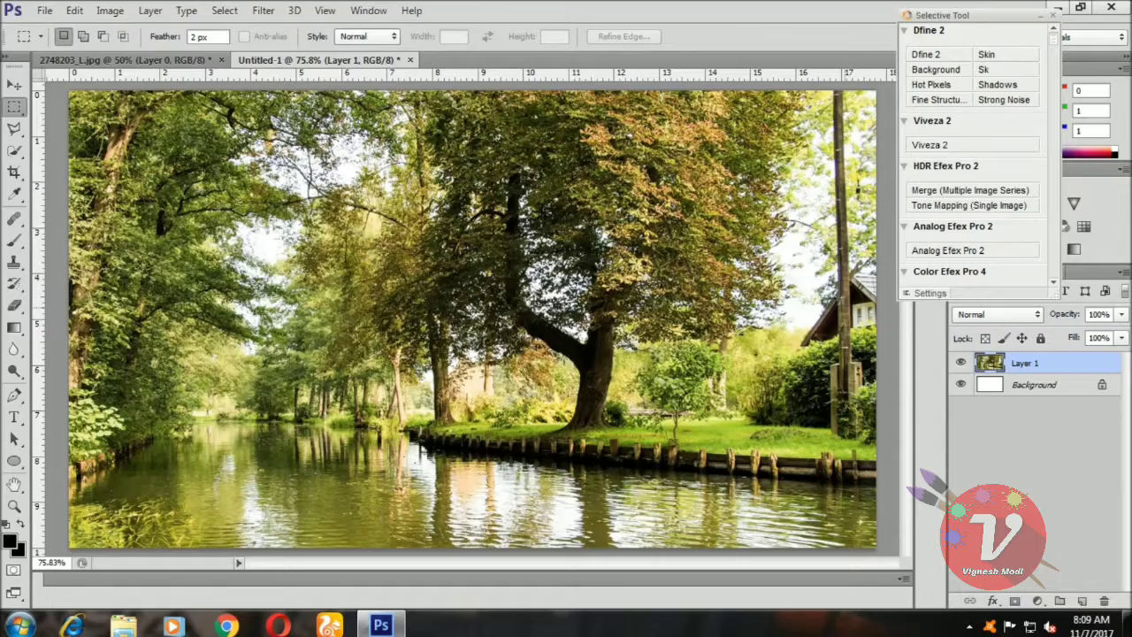
{"action": "key", "text": "ctrl+minus"}
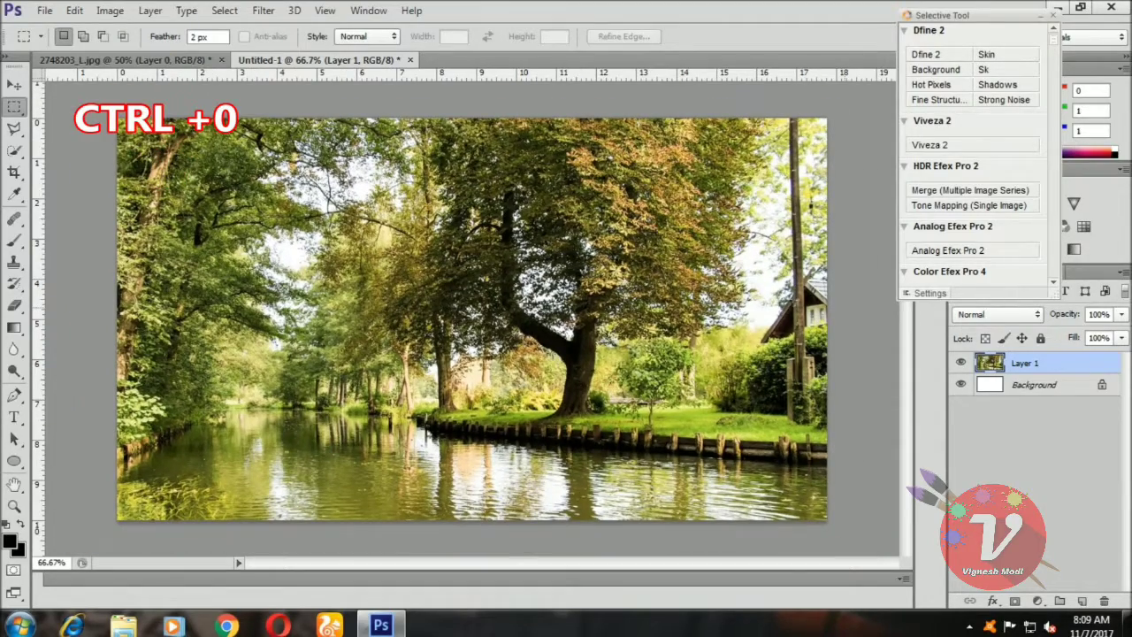
{"action": "key", "text": "ctrl+0"}
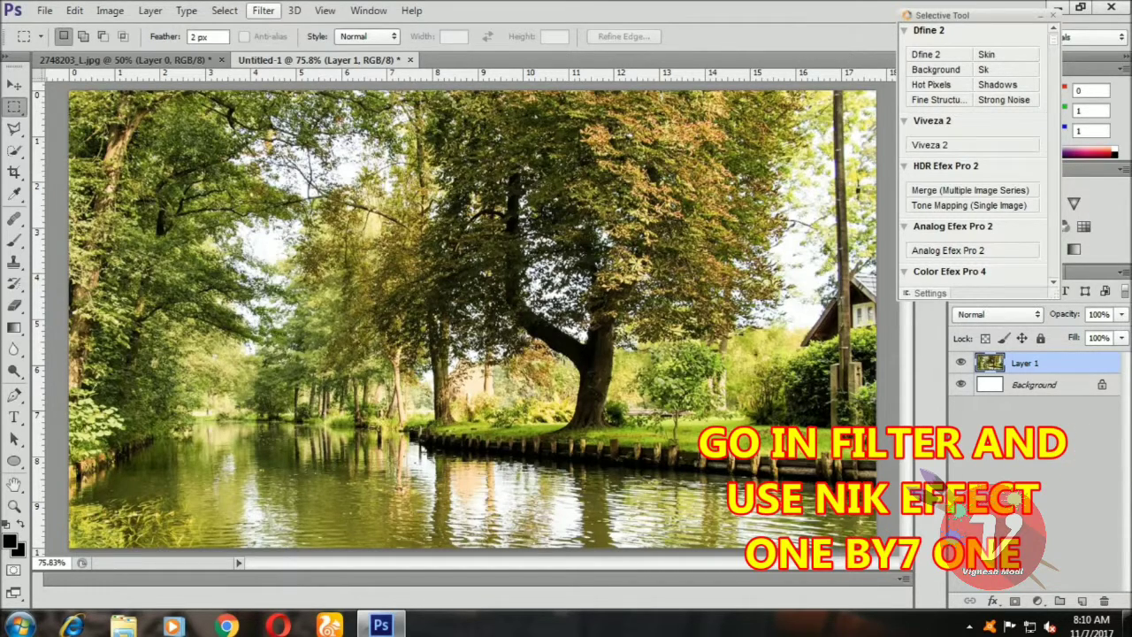
Launch Color Efex Pro 4 from Filter > Nik Collection on the pasted photo layer.
{"action": "left_click", "coordinate": [263, 11]}
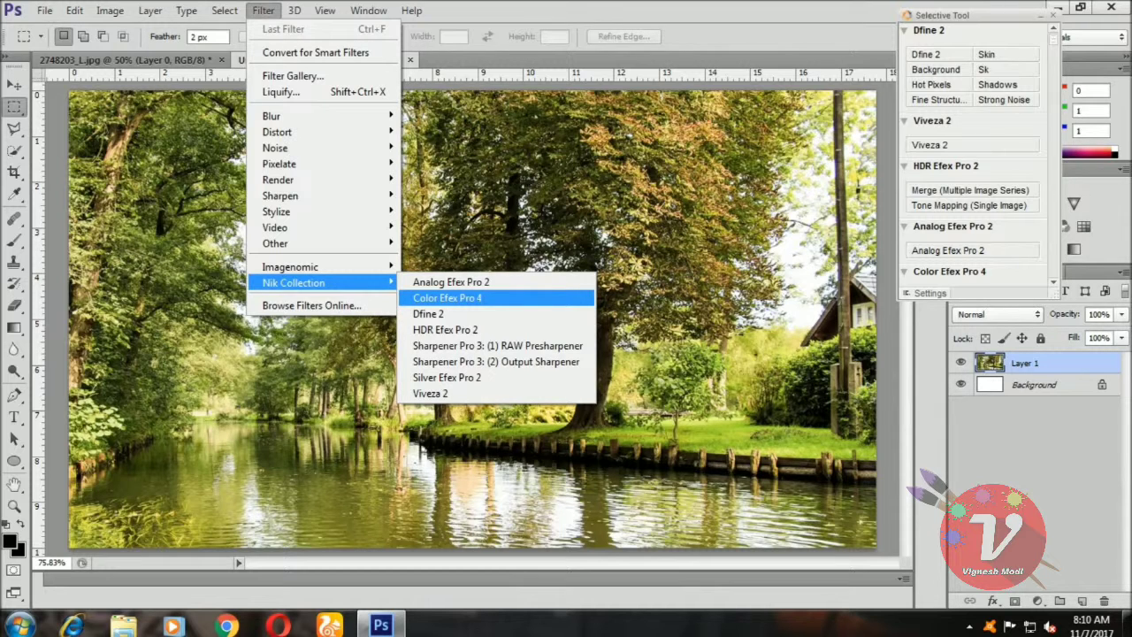
{"action": "key", "text": "Return"}
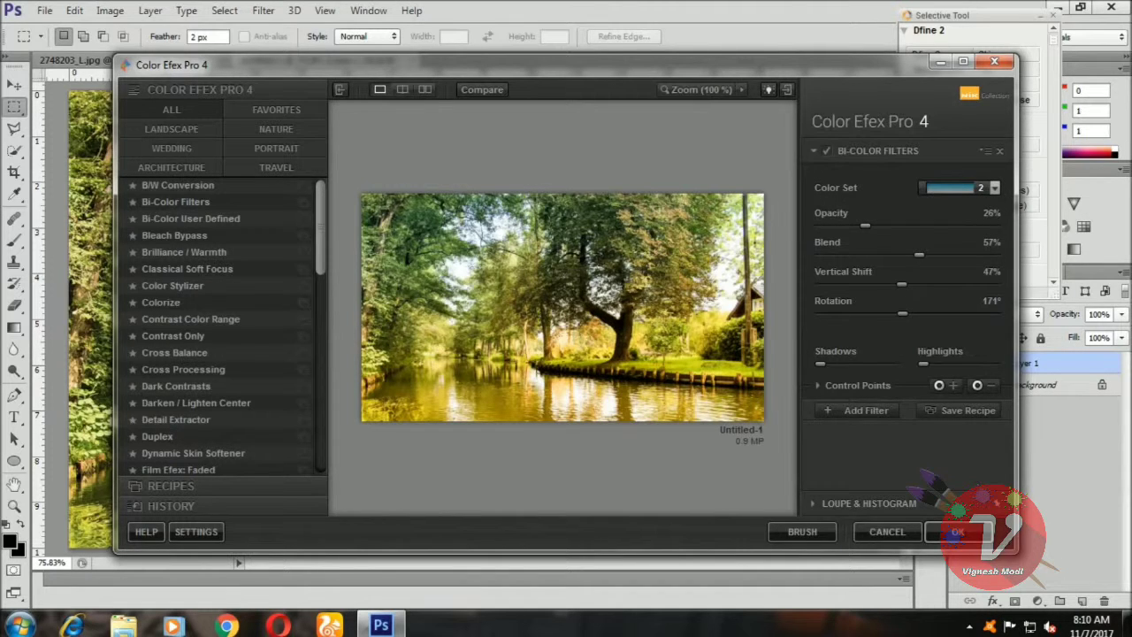
Set the Bi-Color filter to Brown 3 with 79% opacity, 69% blend and 350° rotation.
{"action": "left_click", "coordinate": [993, 187]}
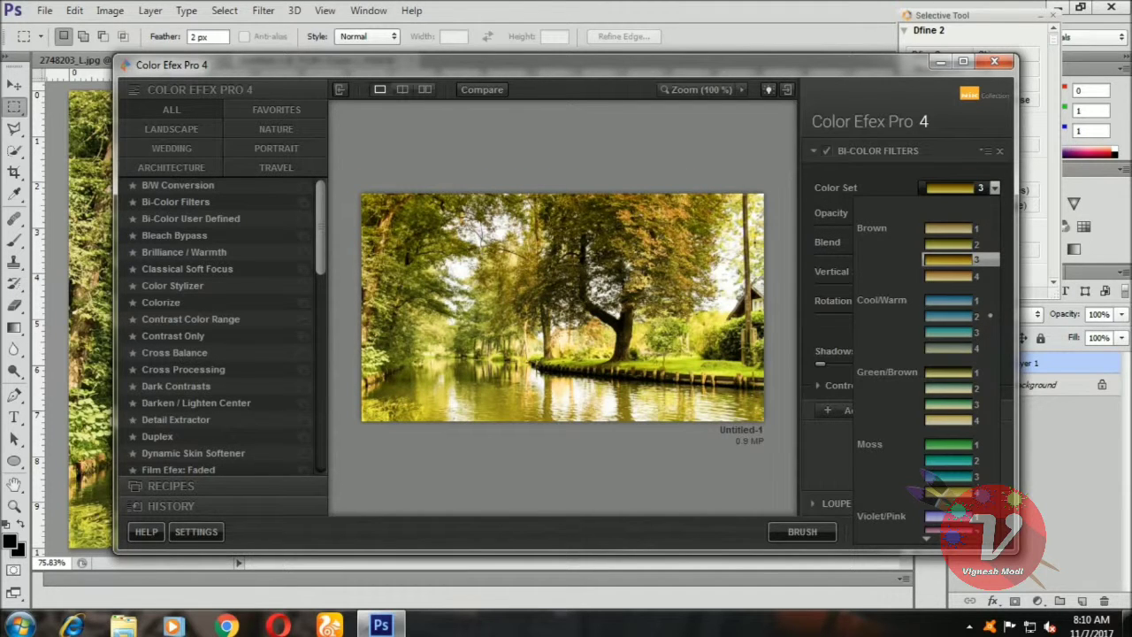
{"action": "left_click", "coordinate": [949, 259]}
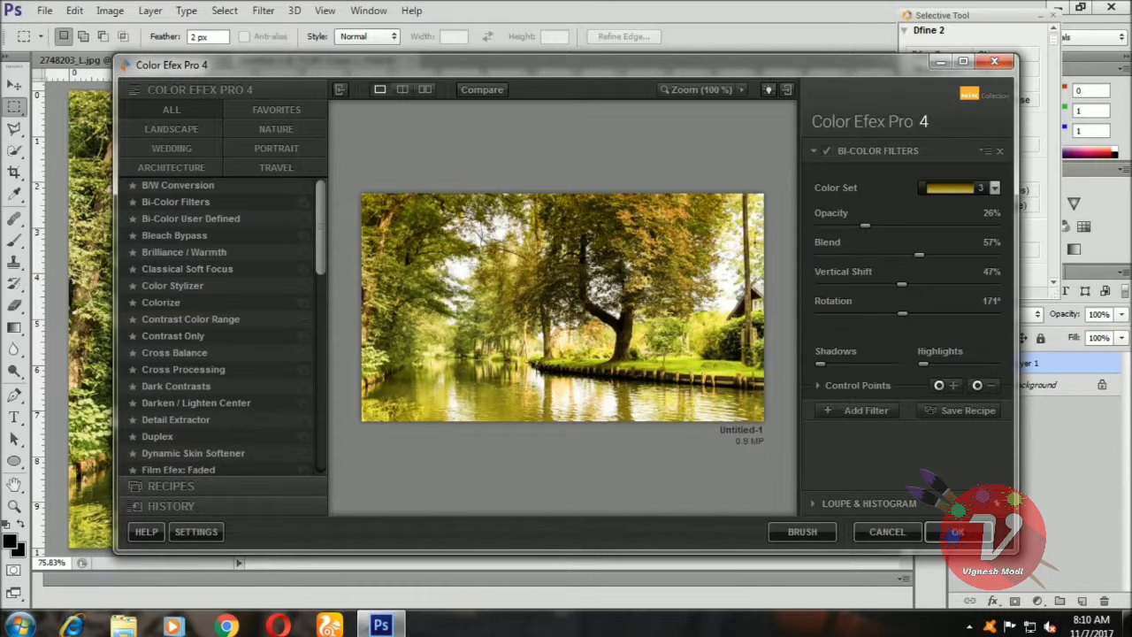
{"action": "left_click_drag", "start_coordinate": [865, 226], "coordinate": [958, 226]}
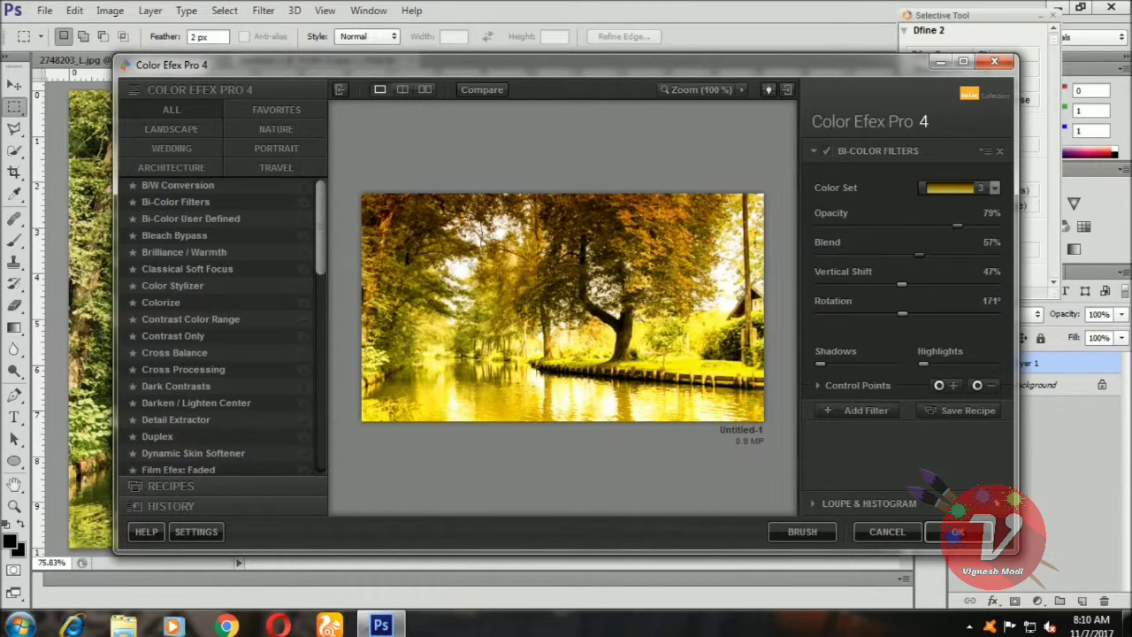
{"action": "mouse_move", "coordinate": [919, 254]}
{"action": "left_mouse_down"}
{"action": "mouse_move", "coordinate": [852, 255]}
{"action": "mouse_move", "coordinate": [936, 255]}
{"action": "left_mouse_up"}
{"action": "mouse_move", "coordinate": [901, 313]}
{"action": "left_mouse_down"}
{"action": "mouse_move", "coordinate": [829, 313]}
{"action": "mouse_move", "coordinate": [988, 313]}
{"action": "left_mouse_up"}
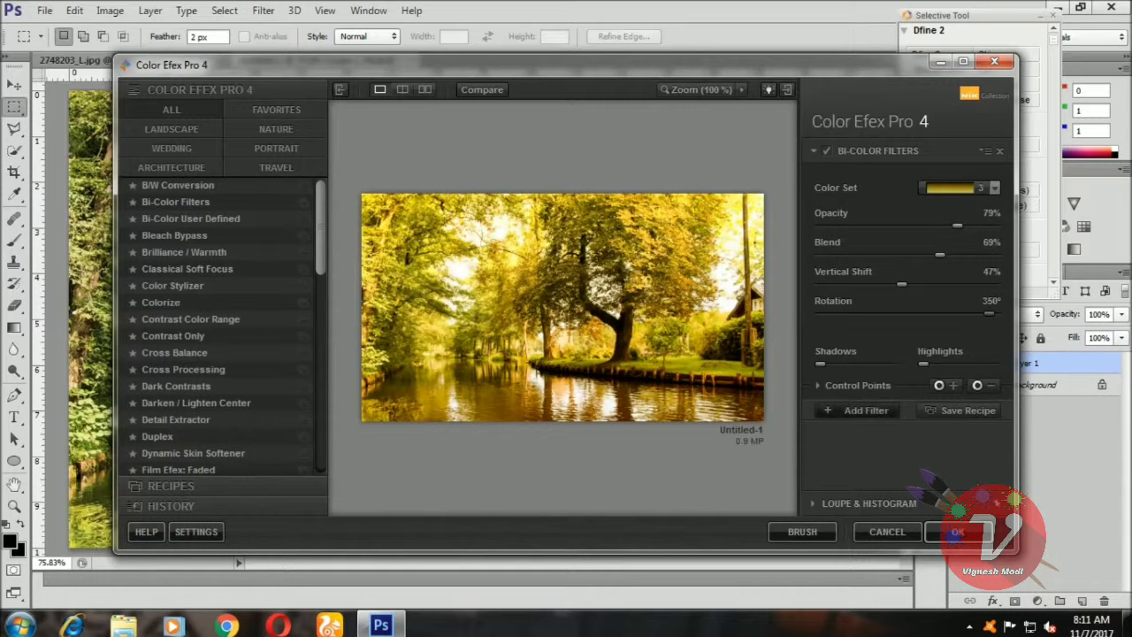
Add a filter, previewing Midnight, Monday Morning, Pro Contrast and Skylight Filter.
{"action": "left_click", "coordinate": [862, 410]}
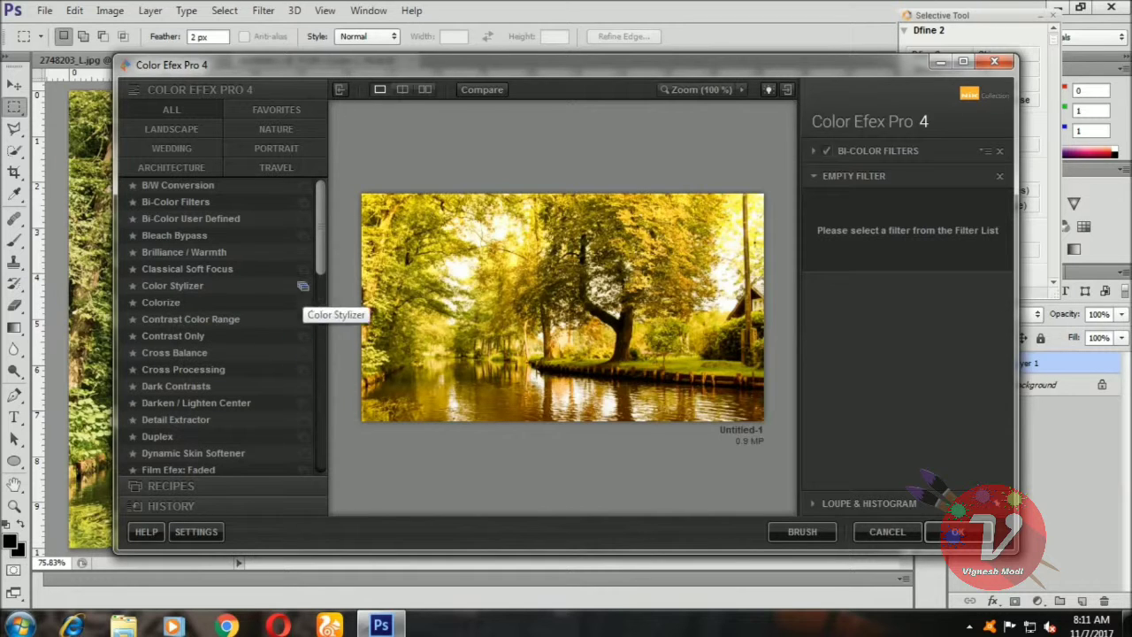
{"action": "scroll", "coordinate": [221, 327], "scroll_direction": "down", "scroll_amount": 2}
{"action": "scroll", "coordinate": [221, 327], "scroll_direction": "down", "scroll_amount": 3}
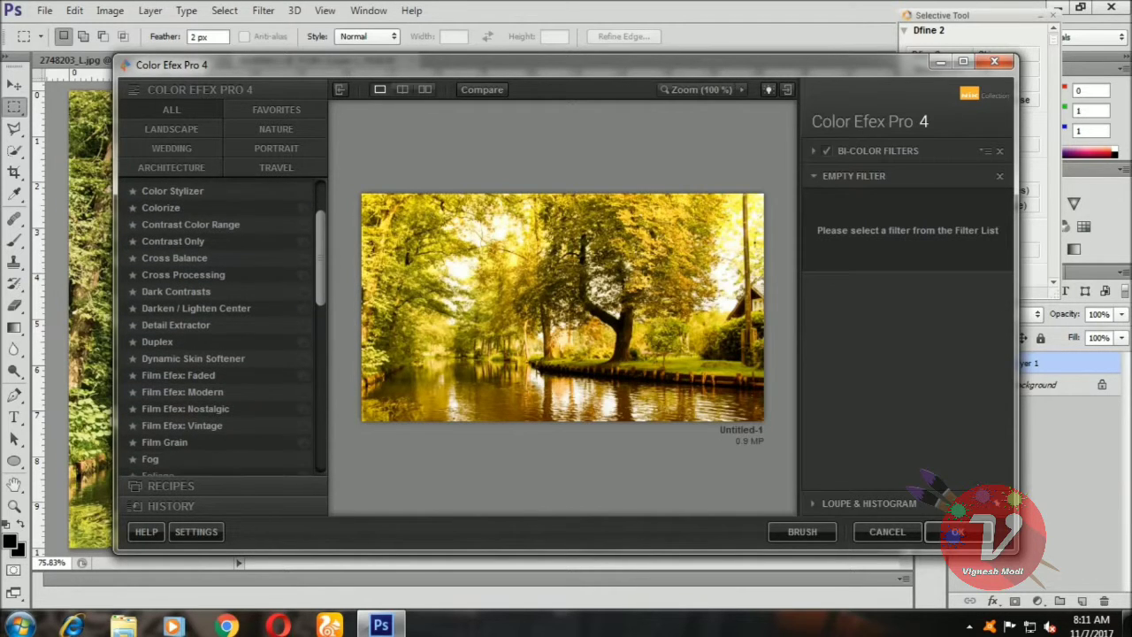
{"action": "left_click", "coordinate": [276, 147]}
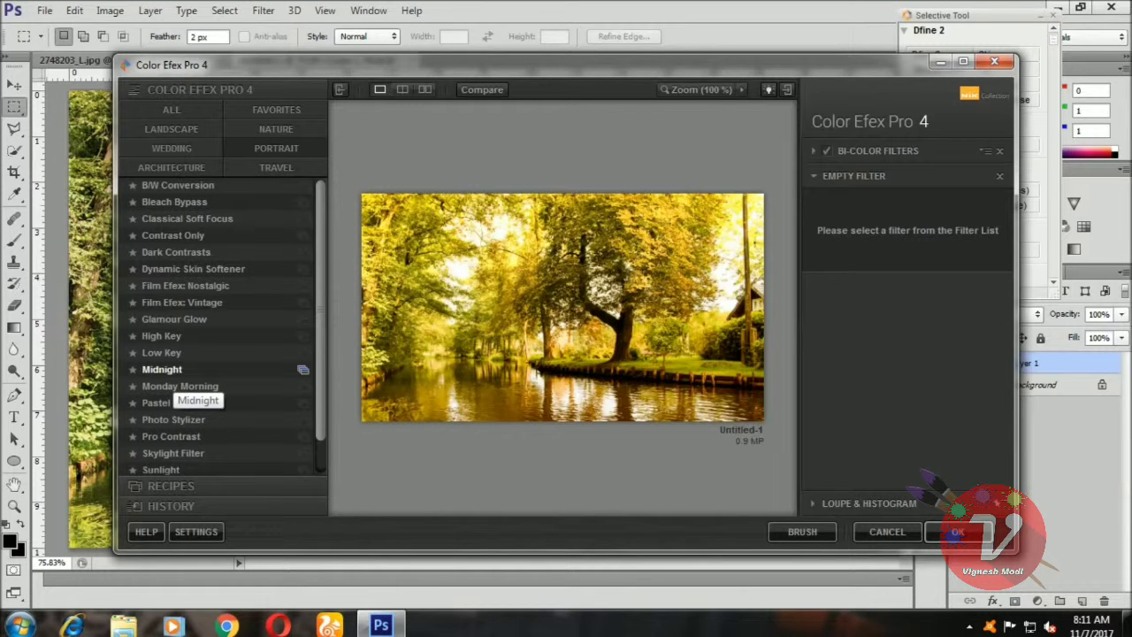
{"action": "left_click", "coordinate": [168, 369]}
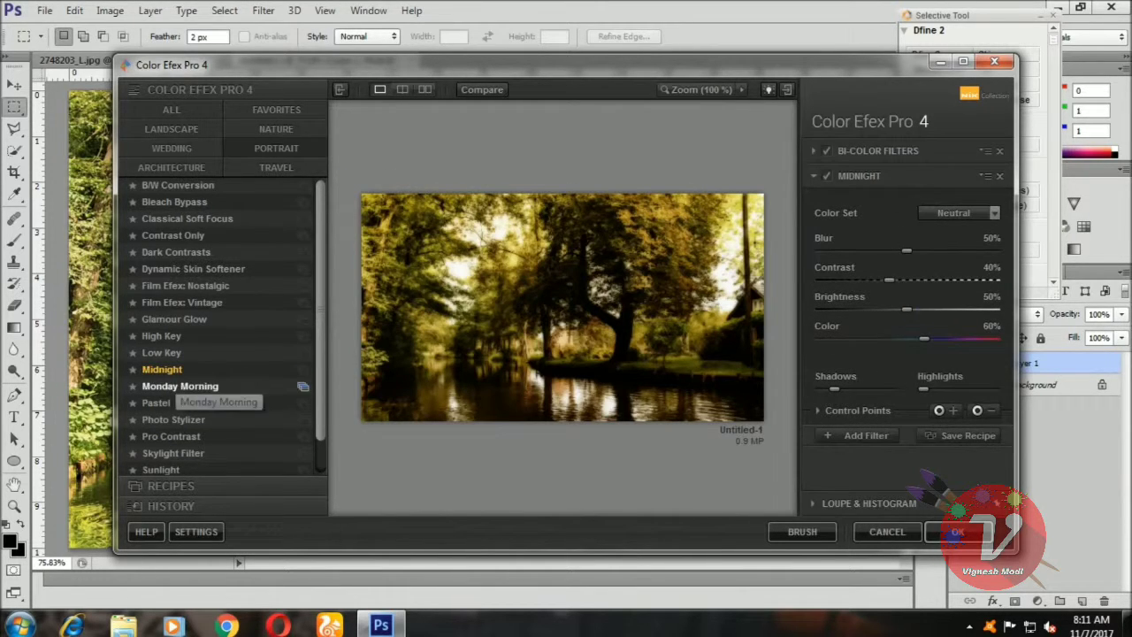
{"action": "left_click", "coordinate": [177, 385]}
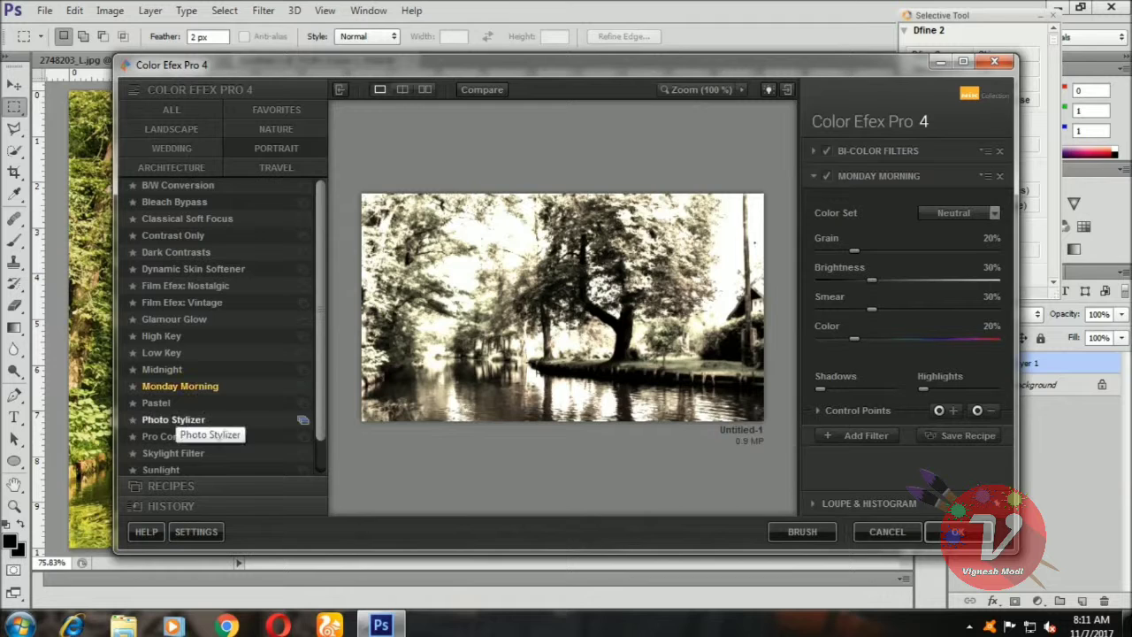
{"action": "left_click", "coordinate": [173, 438]}
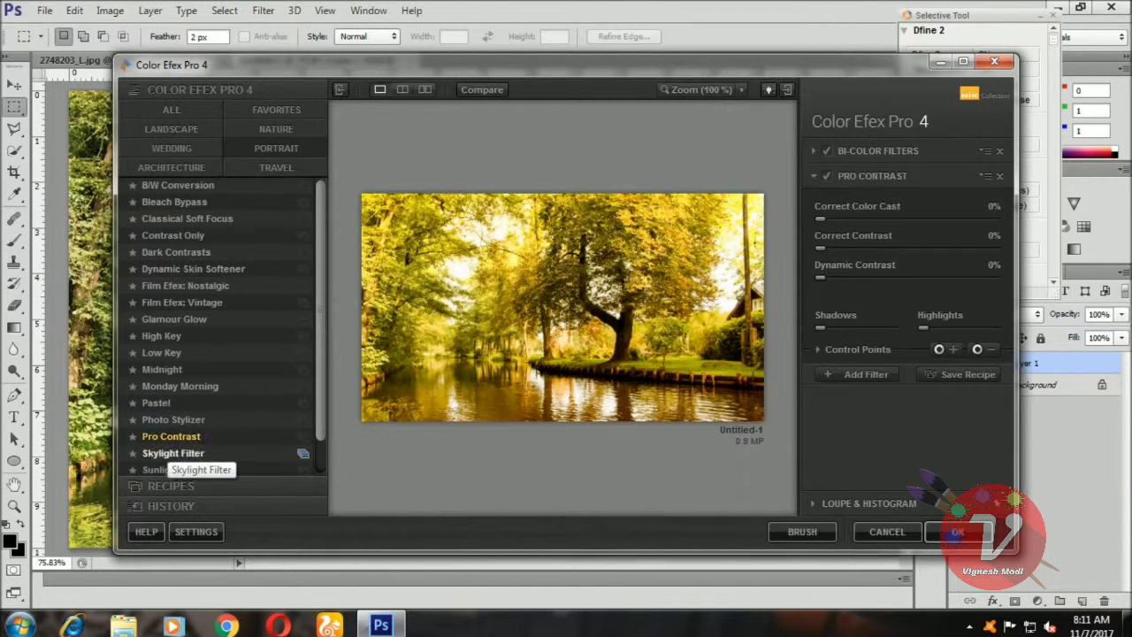
{"action": "left_click", "coordinate": [172, 453]}
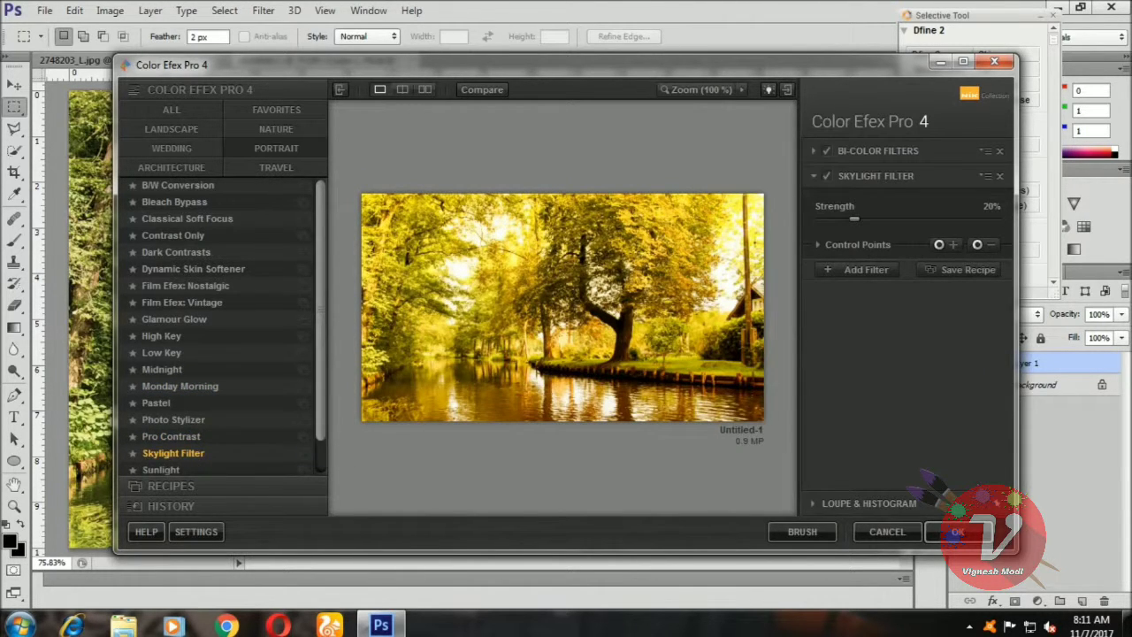
Preview Pastel, High Key and Dynamic Skin Softener, then apply the Vignette Filter.
{"action": "scroll", "coordinate": [300, 429], "scroll_direction": "down", "scroll_amount": 1}
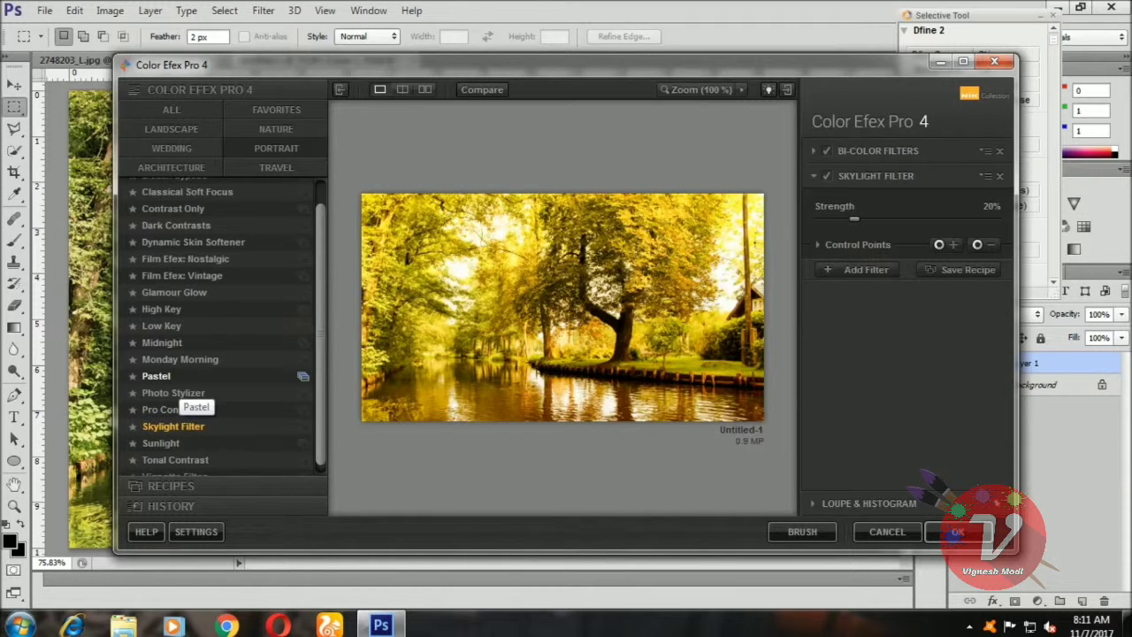
{"action": "left_click", "coordinate": [164, 375]}
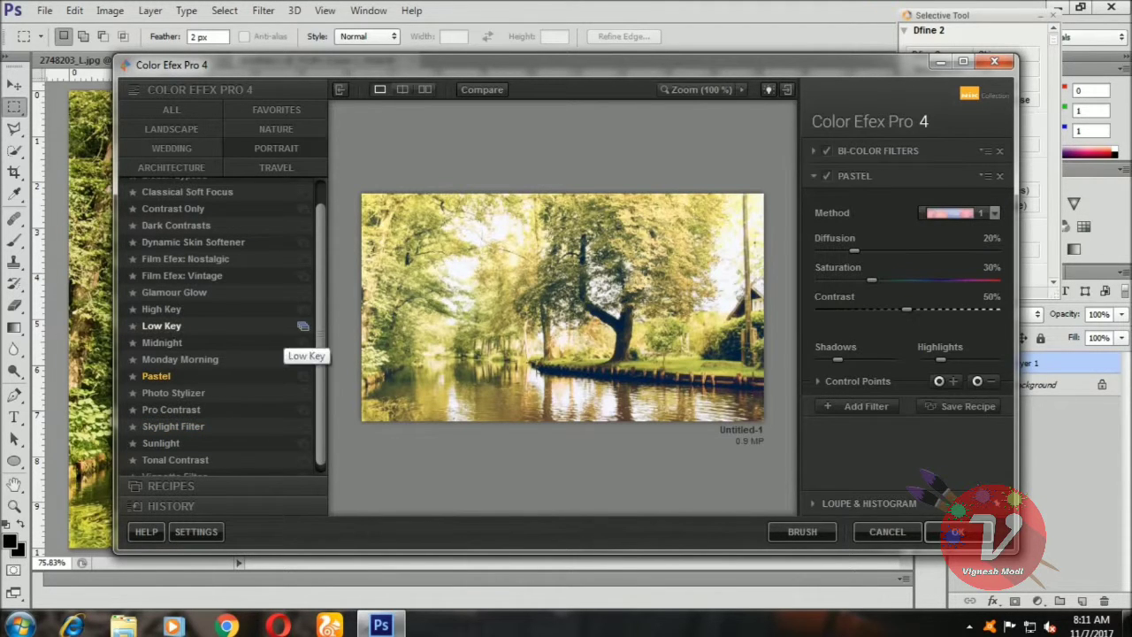
{"action": "left_click", "coordinate": [163, 309]}
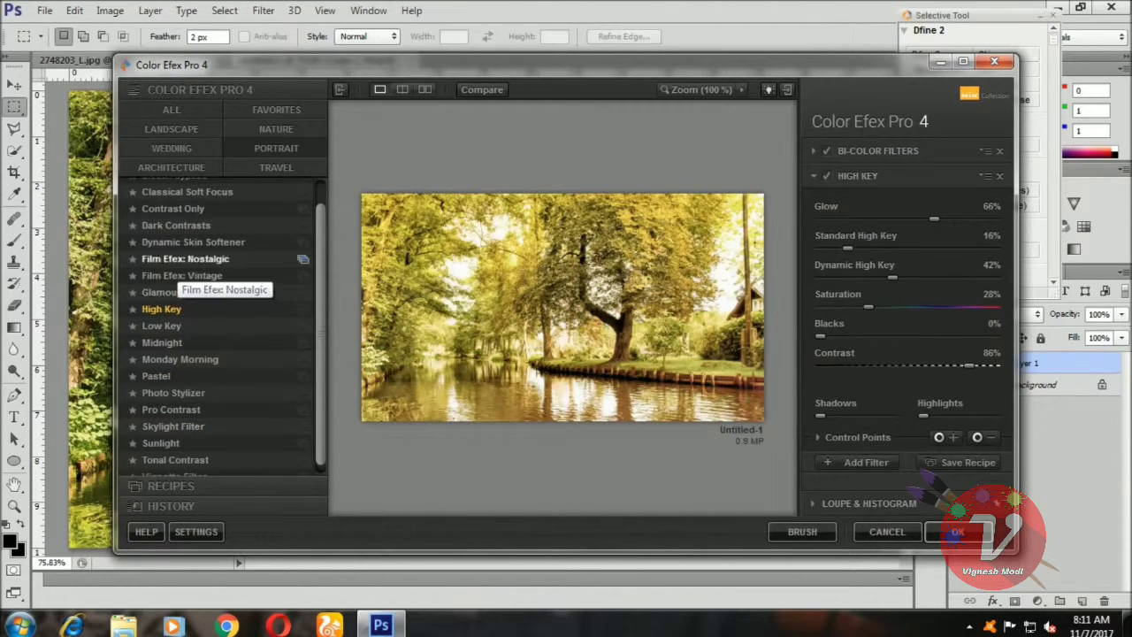
{"action": "left_click", "coordinate": [186, 244]}
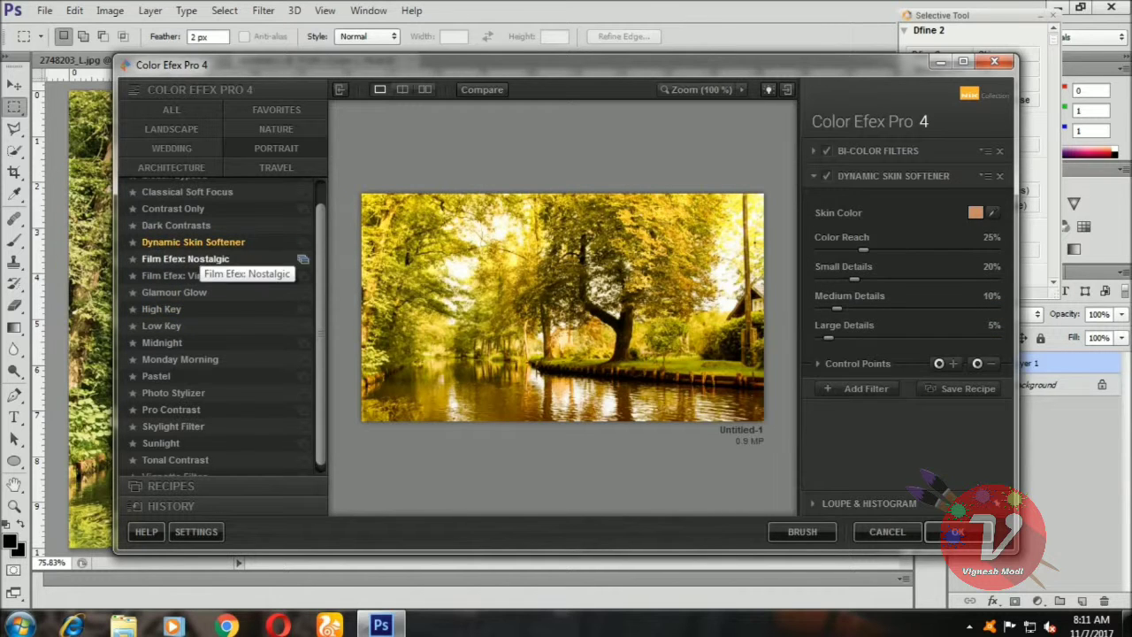
{"action": "scroll", "coordinate": [227, 326], "scroll_direction": "down", "scroll_amount": 1}
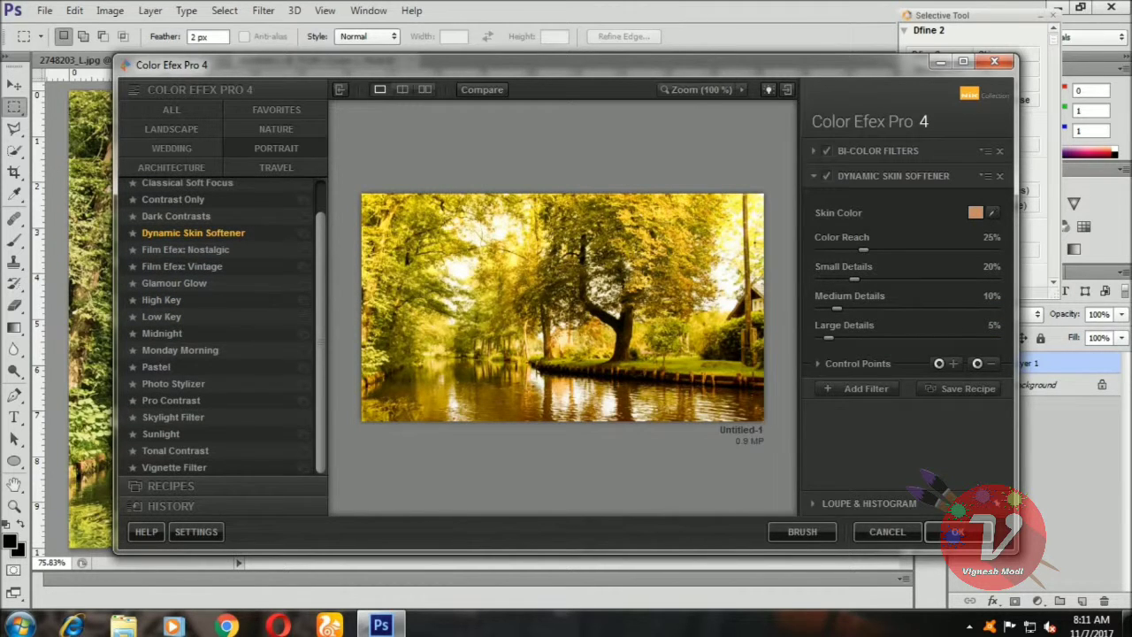
{"action": "left_click", "coordinate": [174, 467]}
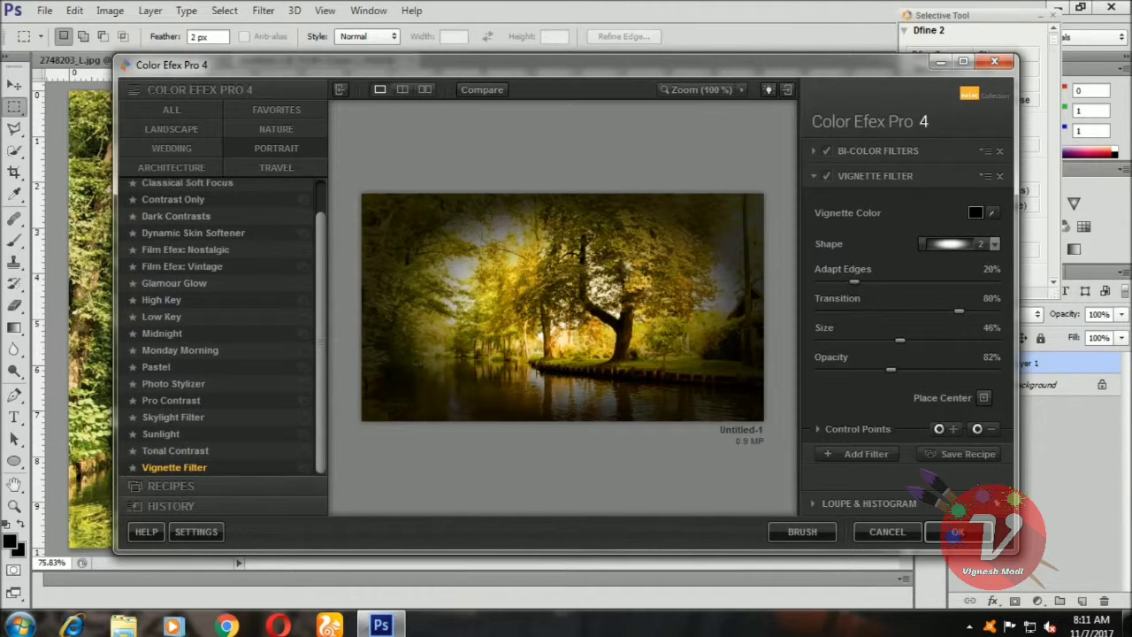
Keep vignette shape 2 and set Adapt Edges 0%, Transition 100% and Size 13%.
{"action": "left_click", "coordinate": [995, 243]}
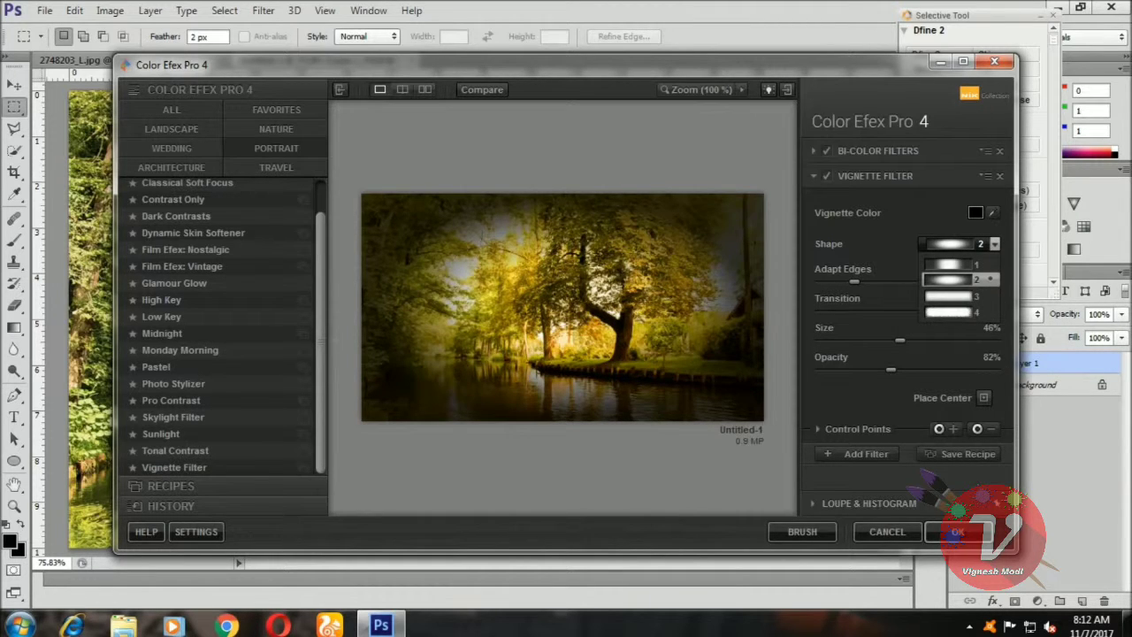
{"action": "left_click", "coordinate": [951, 279]}
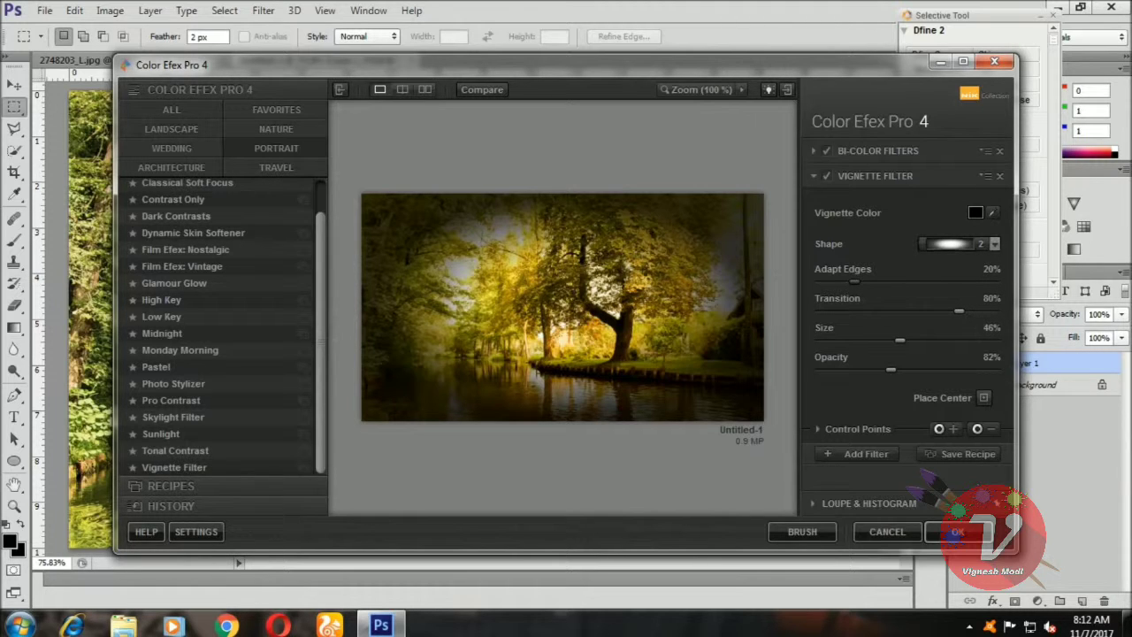
{"action": "left_click_drag", "start_coordinate": [853, 281], "coordinate": [822, 281]}
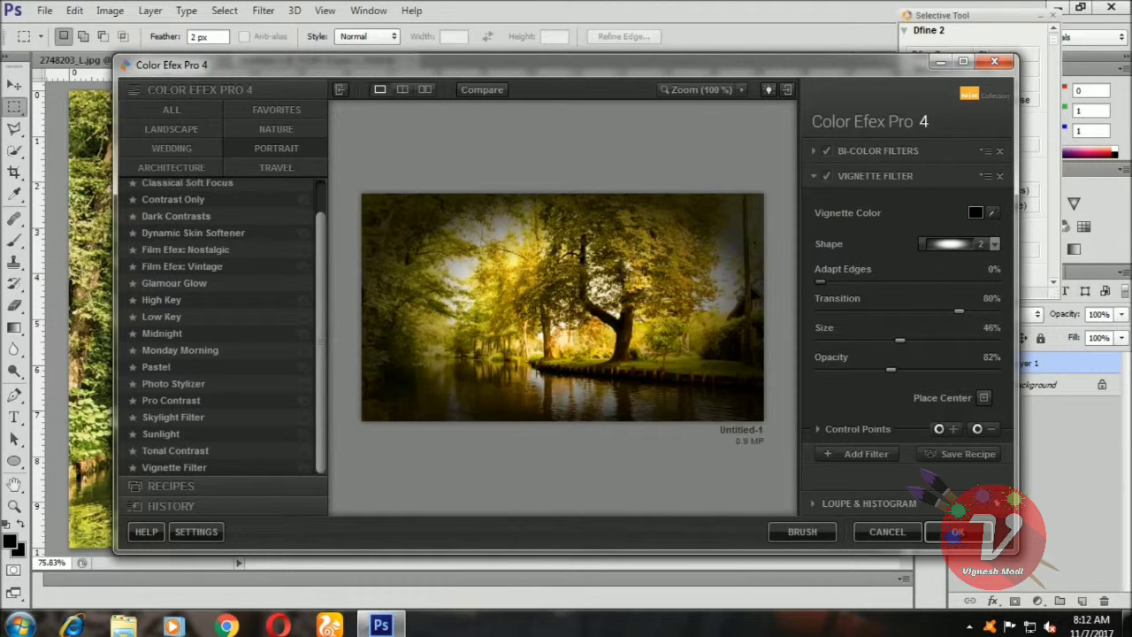
{"action": "left_click_drag", "start_coordinate": [959, 310], "coordinate": [994, 310]}
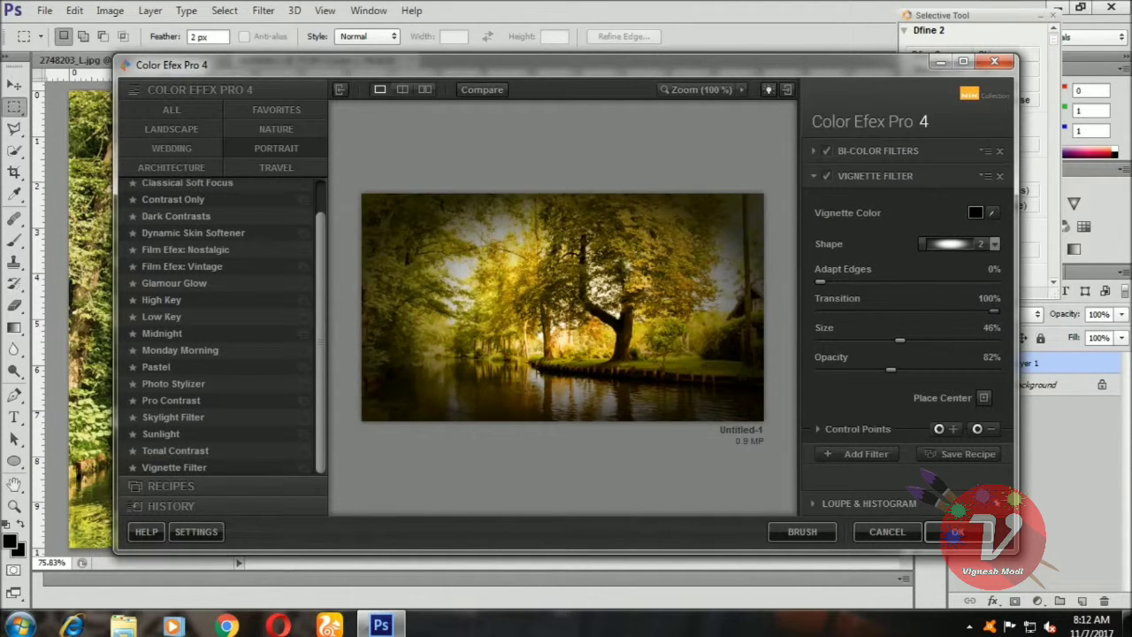
{"action": "left_click_drag", "start_coordinate": [899, 340], "coordinate": [820, 339]}
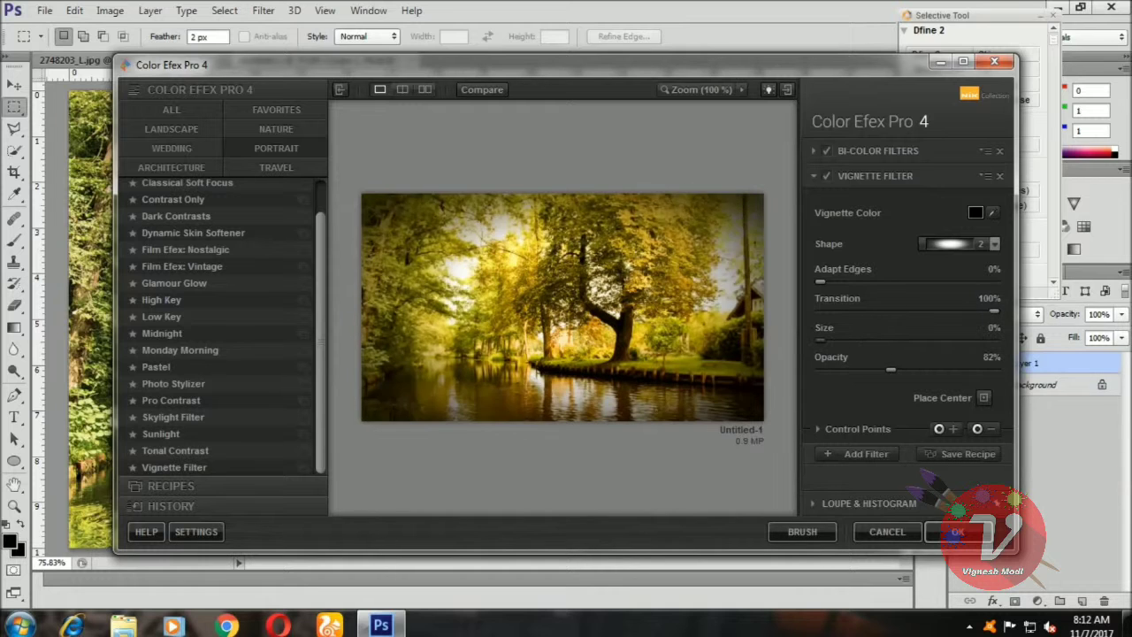
{"action": "left_click_drag", "start_coordinate": [819, 340], "coordinate": [842, 339]}
Apply the Color Efex Pro 4 effect, then hide and show its layer to compare.
{"action": "left_click", "coordinate": [958, 532]}
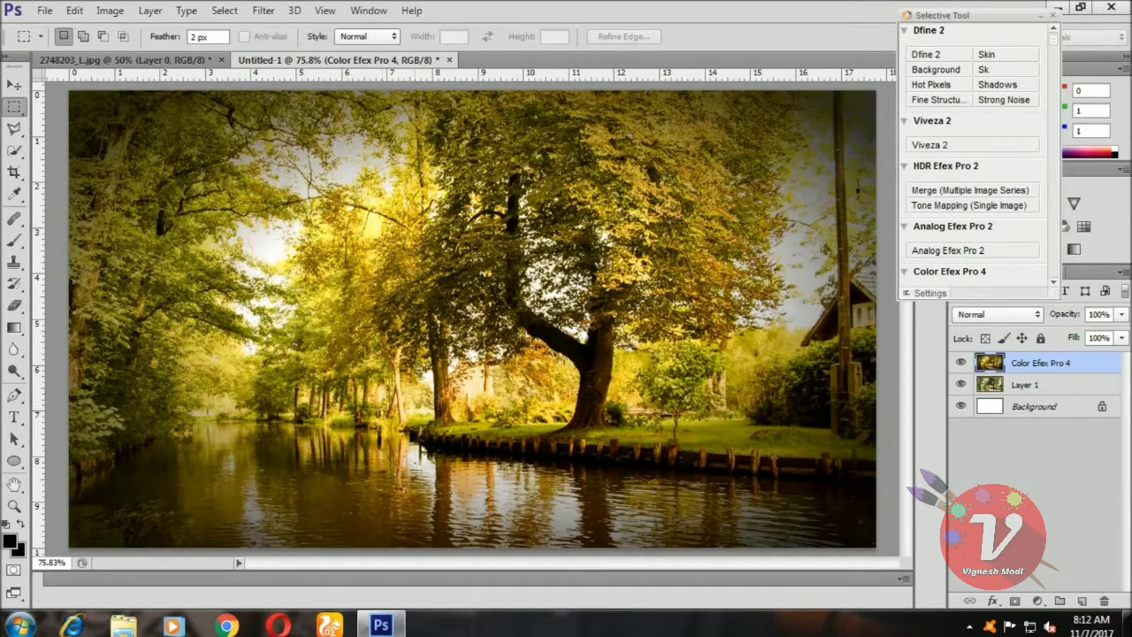
{"action": "left_click", "coordinate": [960, 363]}
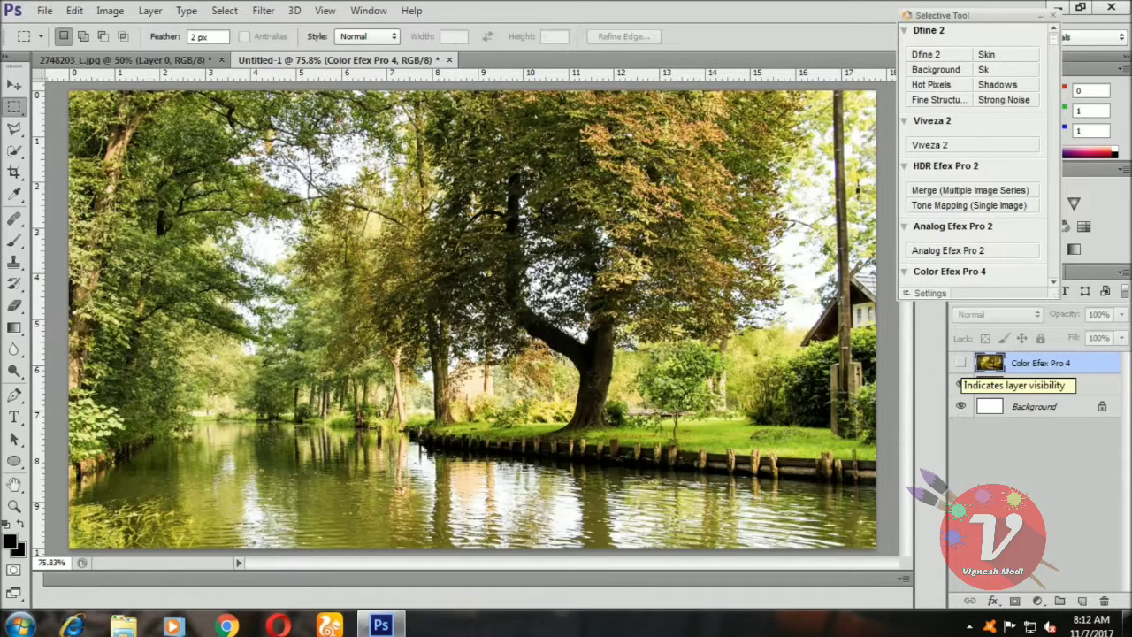
{"action": "left_click", "coordinate": [960, 363]}
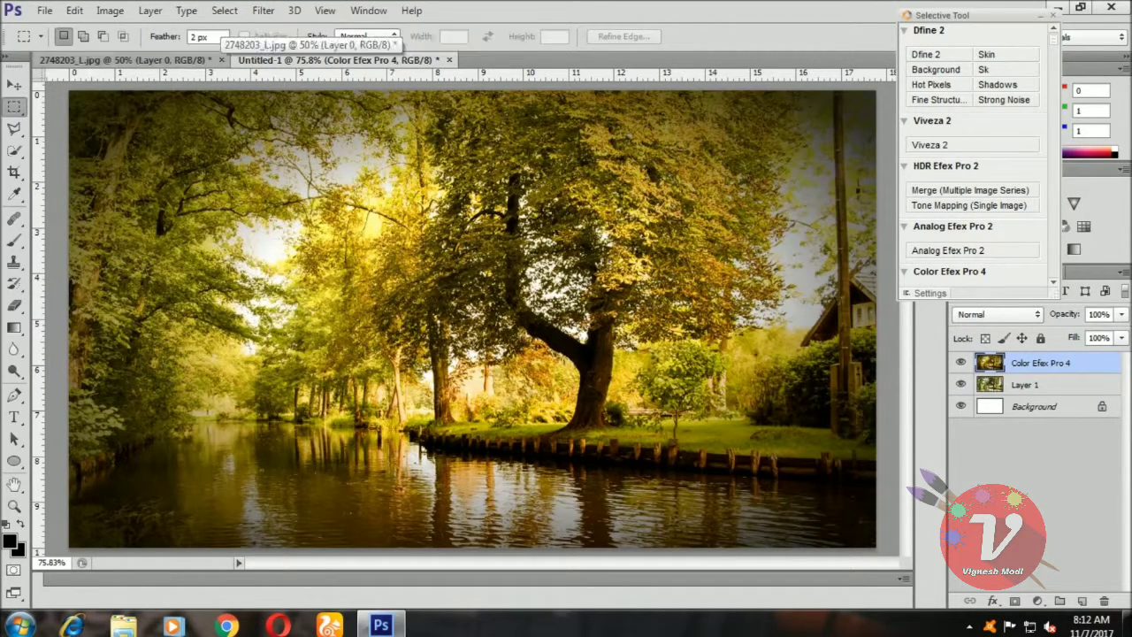
Close 2748203_L.jpg without saving changes.
{"action": "left_click", "coordinate": [208, 59]}
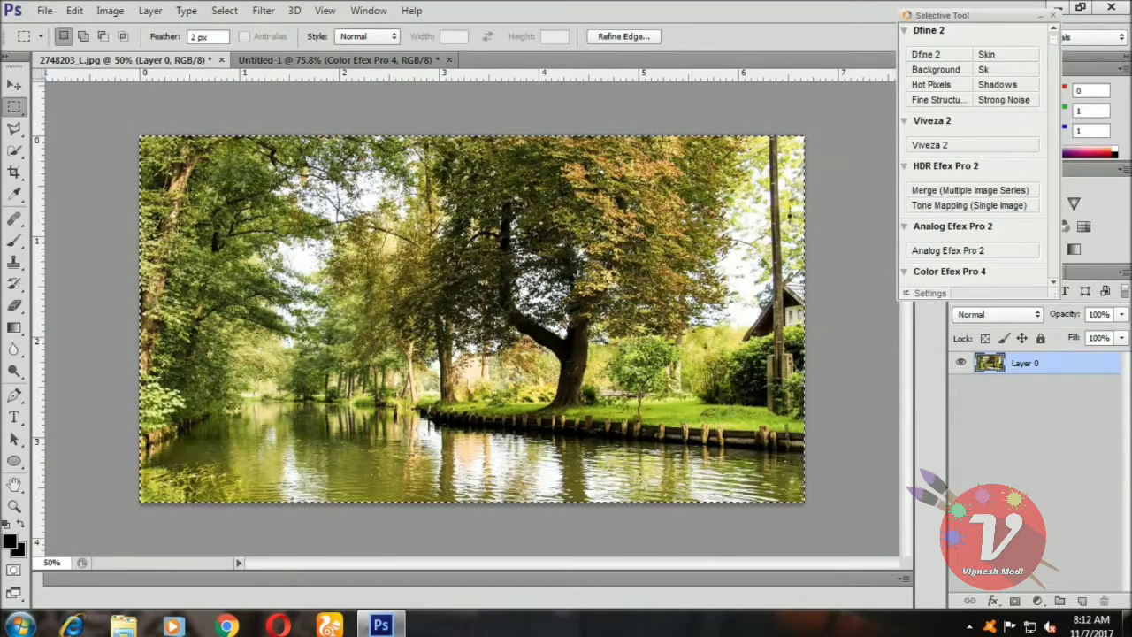
{"action": "left_click", "coordinate": [221, 59]}
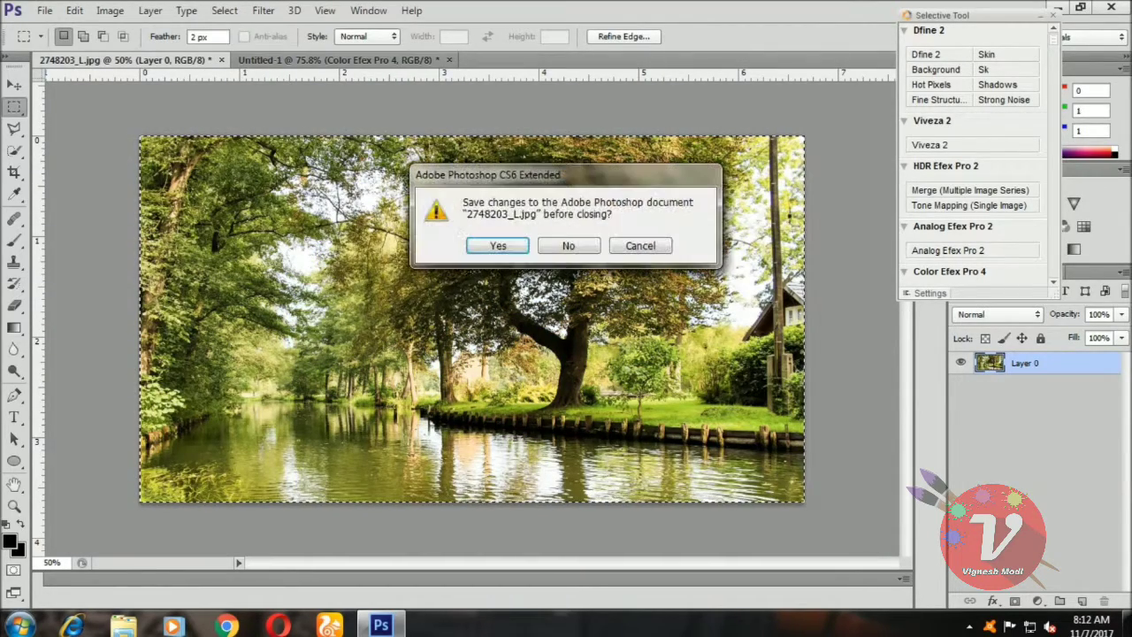
{"action": "key", "text": "Return"}
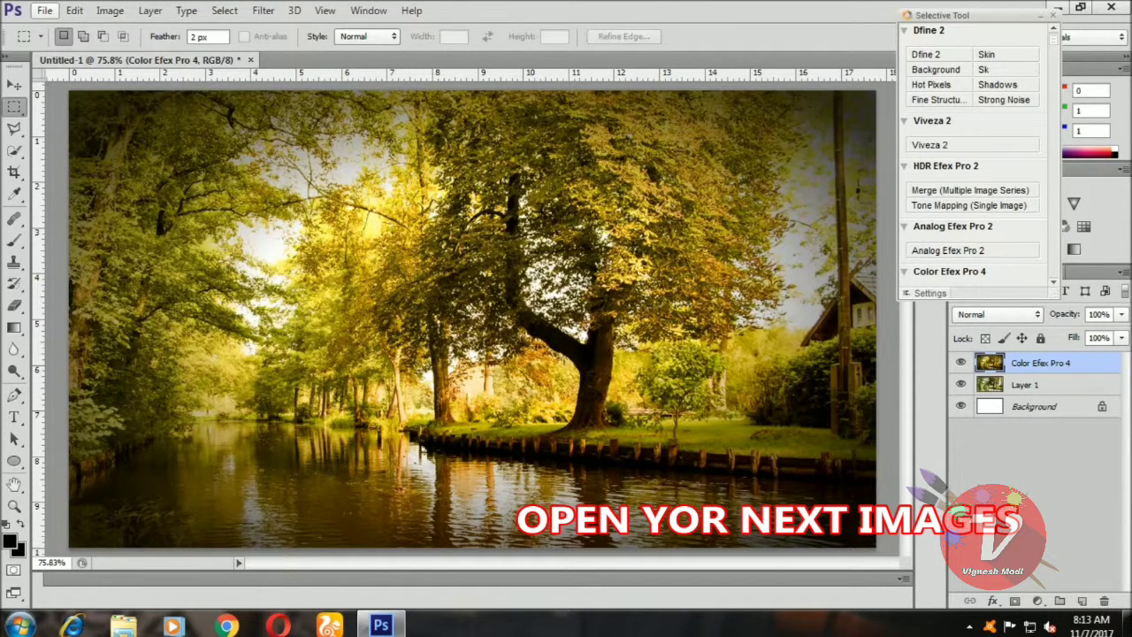
{"action": "left_click", "coordinate": [44, 11]}
Open IMG_20171021_111735.jpg from the Desktop's my photo folder into Camera Raw.
{"action": "left_click", "coordinate": [62, 44]}
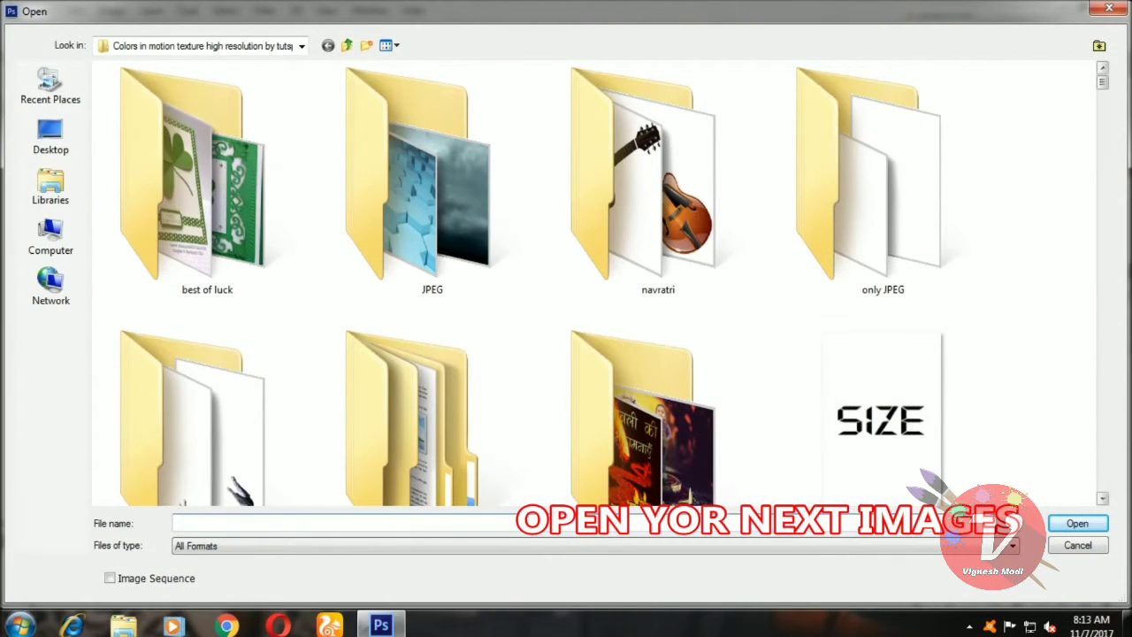
{"action": "left_click", "coordinate": [50, 137]}
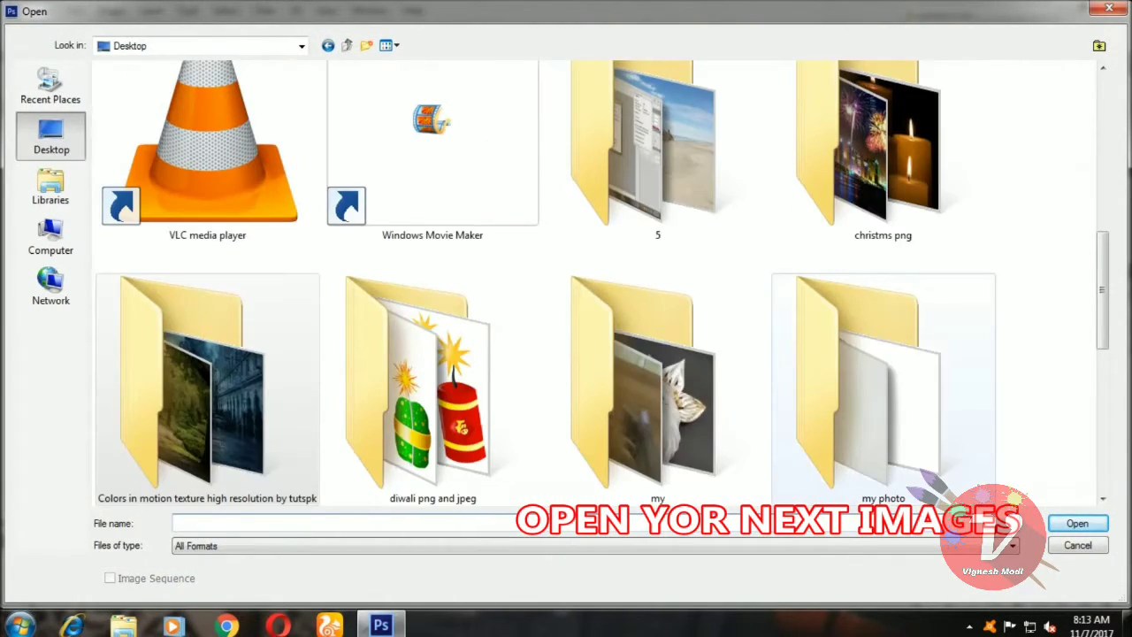
{"action": "double_click", "coordinate": [813, 296]}
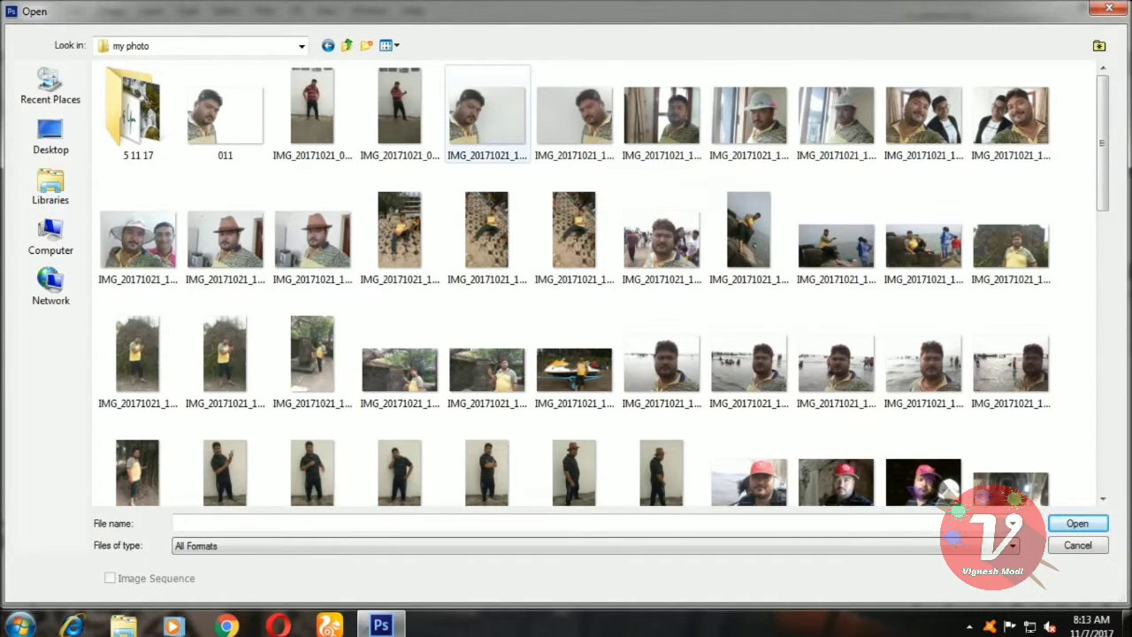
{"action": "left_click", "coordinate": [482, 119]}
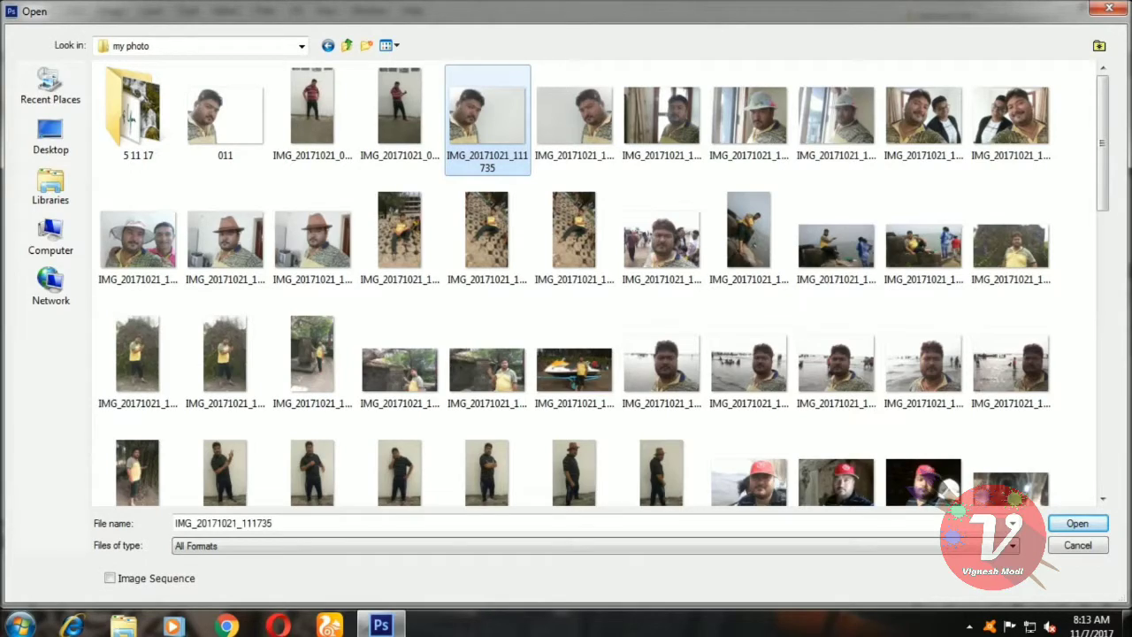
{"action": "key", "text": "Return"}
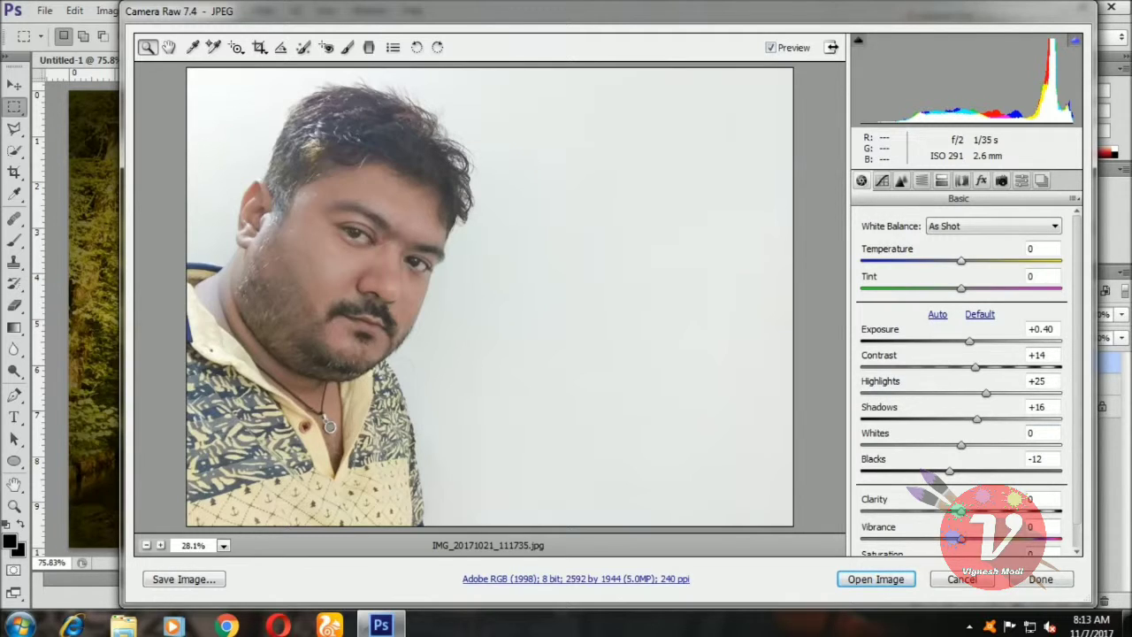
Set the portrait's Camera Raw Temperature to +22 and Tint to +6.
{"action": "type", "text": "17"}
{"action": "key", "text": "Return"}
{"action": "type", "text": "-3"}
{"action": "key", "text": "Return"}
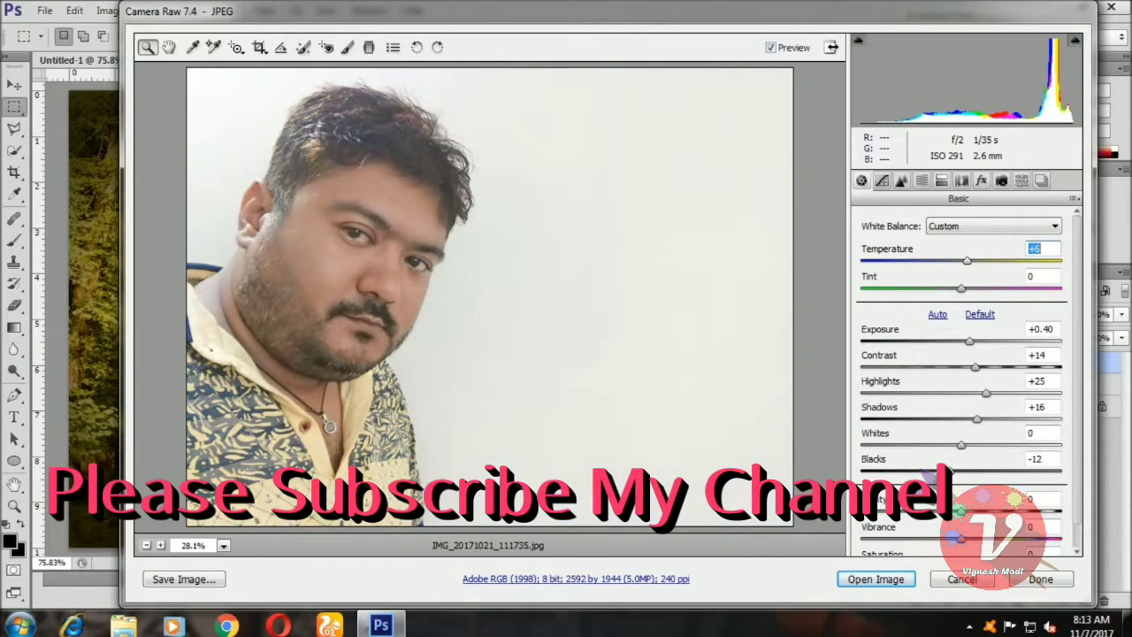
{"action": "type", "text": "24"}
{"action": "key", "text": "Return"}
{"action": "key", "text": "Down"}
{"action": "key", "text": "Down"}
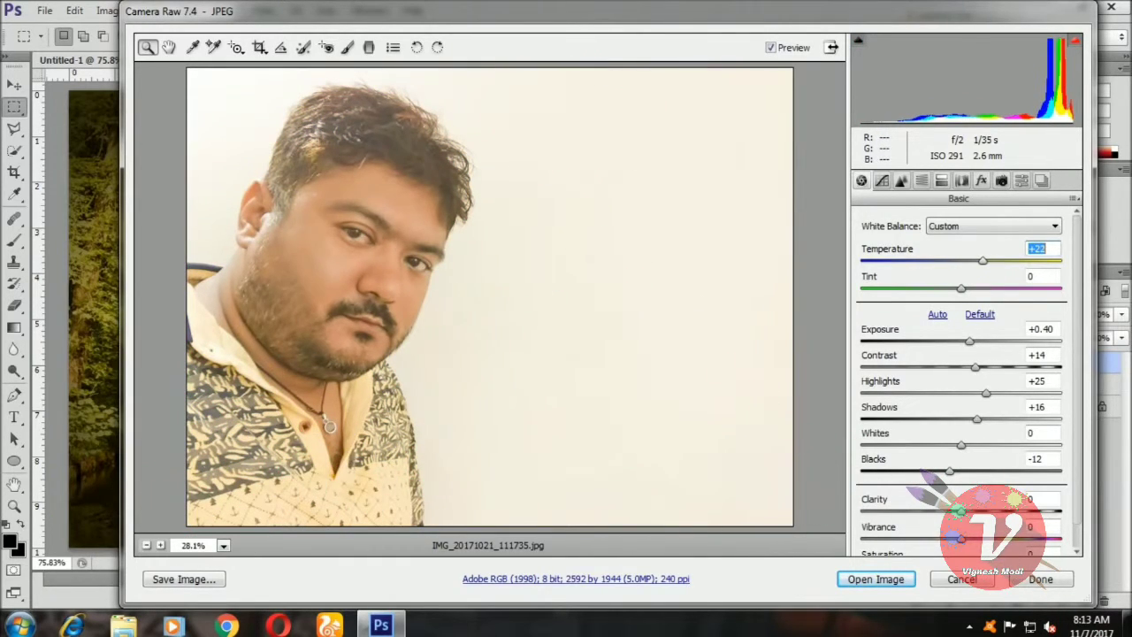
{"action": "key", "text": "Tab"}
{"action": "type", "text": "+23"}
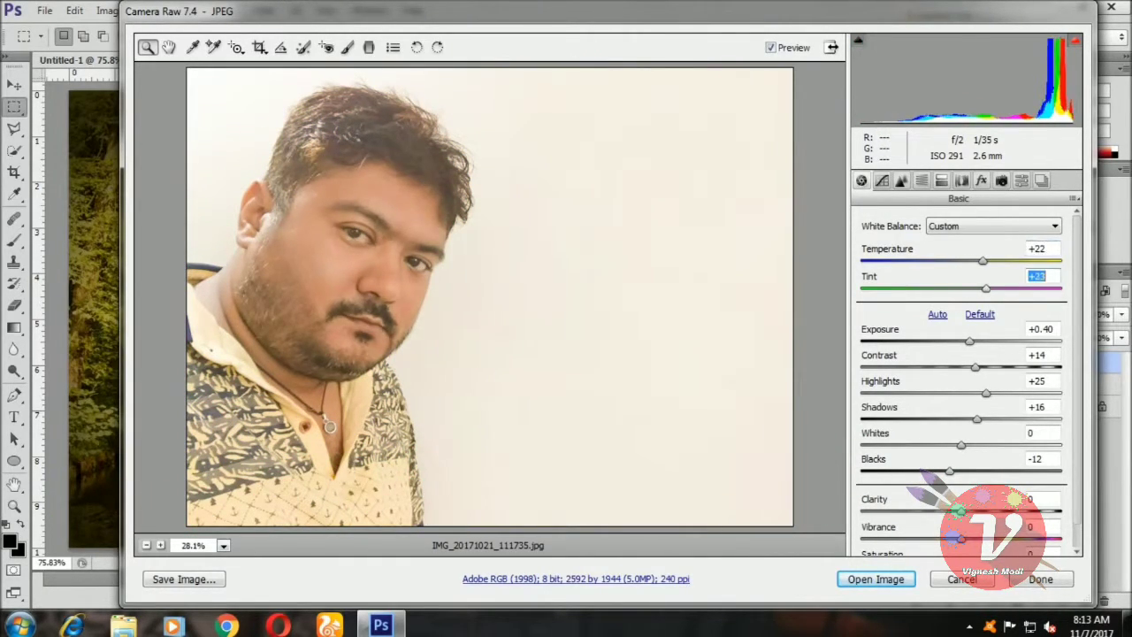
{"action": "type", "text": "-48"}
{"action": "key", "text": "Return"}
{"action": "type", "text": "-5"}
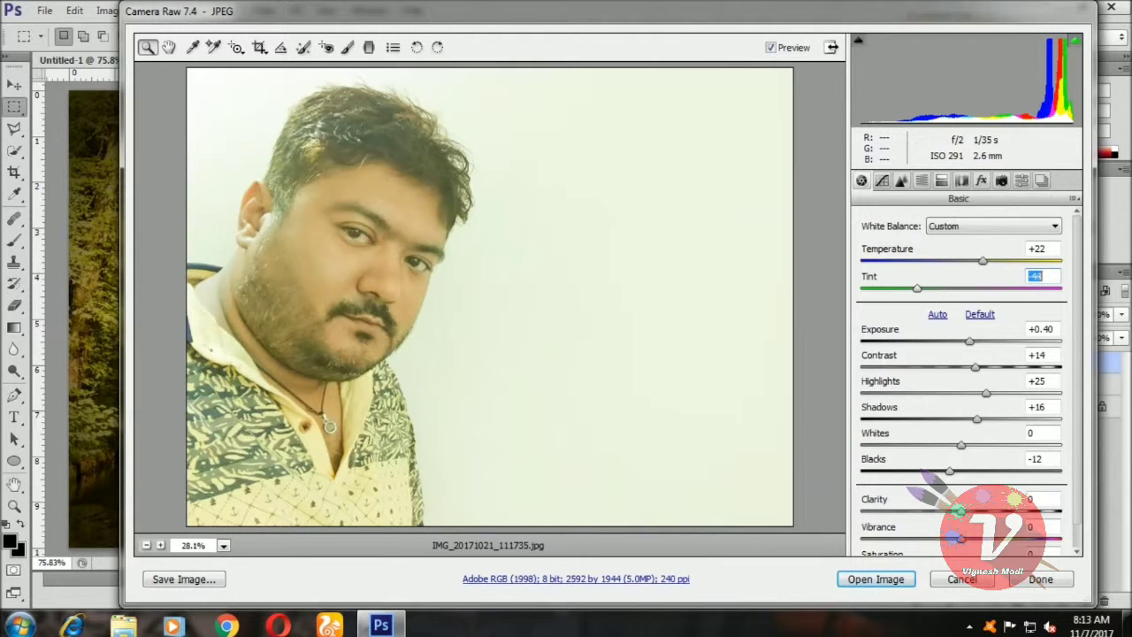
{"action": "key", "text": "Return"}
{"action": "key", "text": "Up"}
{"action": "key", "text": "Up"}
{"action": "key", "text": "Up"}
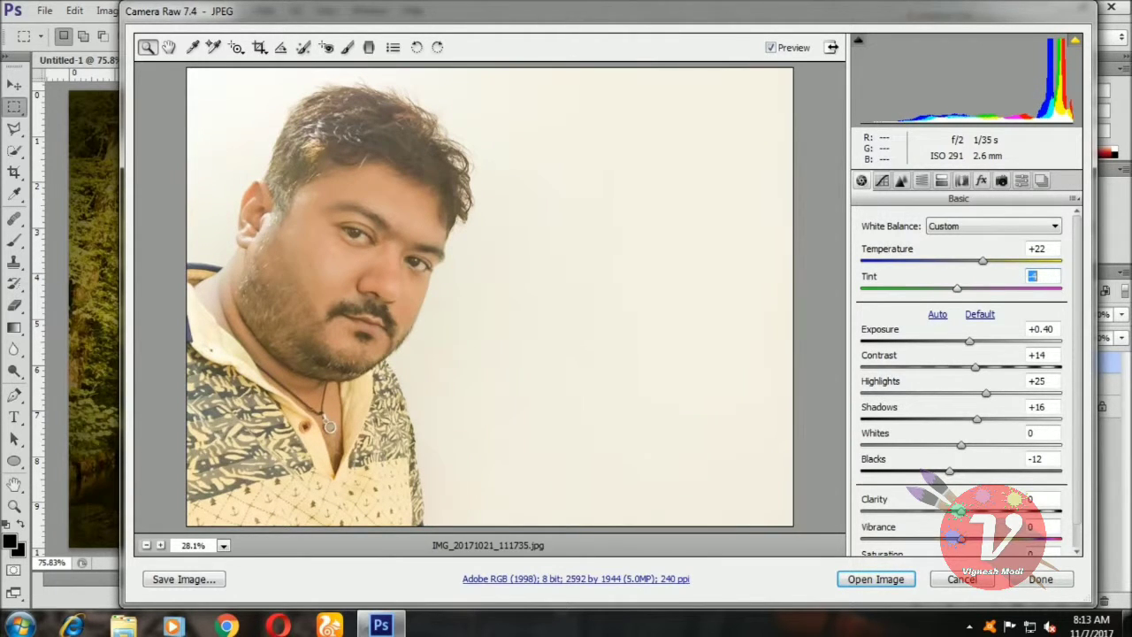
{"action": "key", "text": "Up"}
{"action": "key", "text": "Up"}
{"action": "key", "text": "Up"}
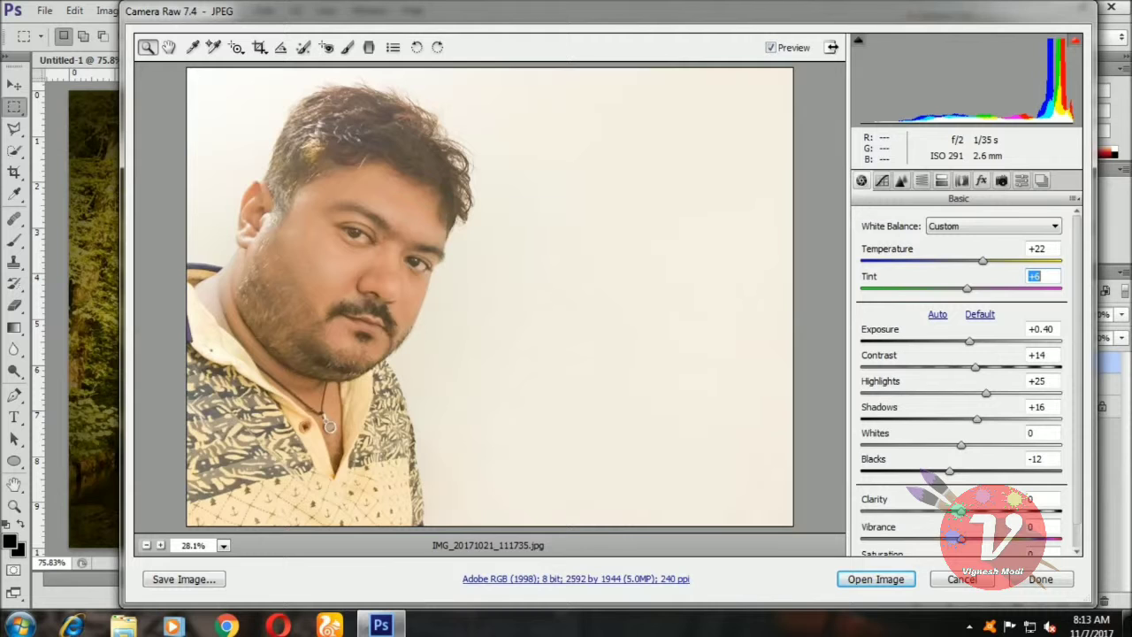
Set Exposure to +0.35 and Contrast to +35.
{"action": "key", "text": "Tab"}
{"action": "type", "text": "1"}
{"action": "key", "text": "Return"}
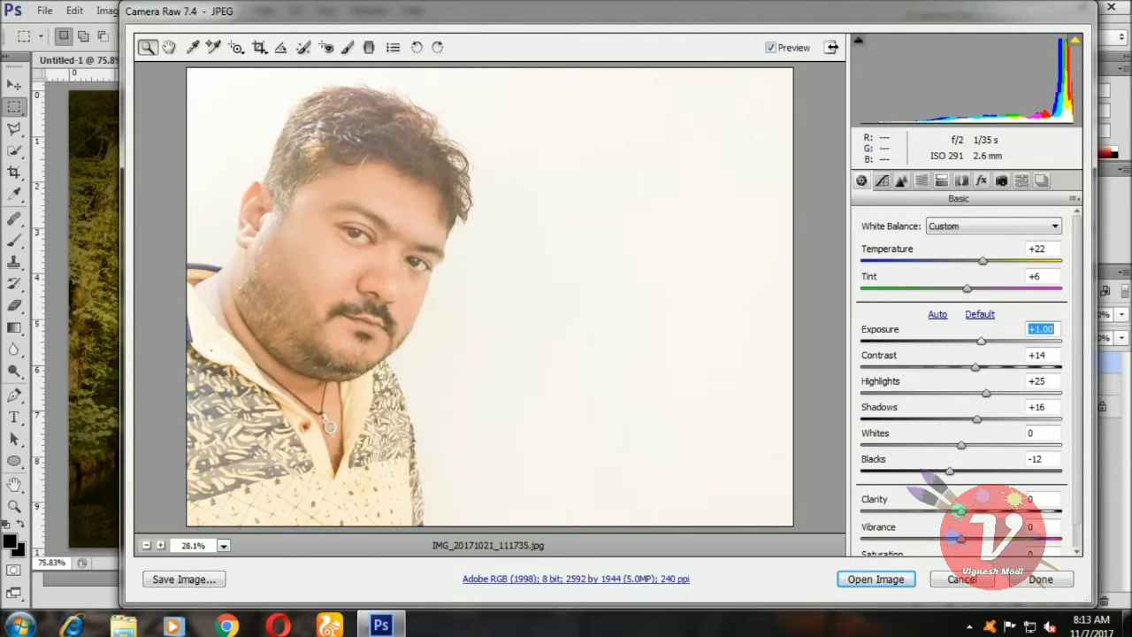
{"action": "type", "text": "-0.15"}
{"action": "key", "text": "Return"}
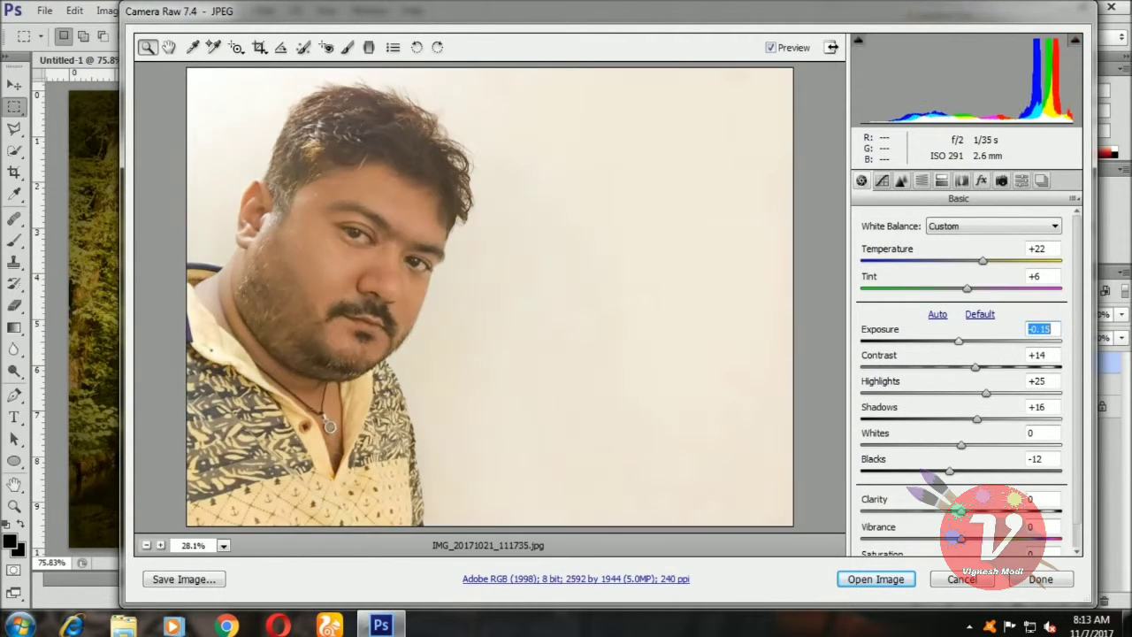
{"action": "key", "text": "shift+Up"}
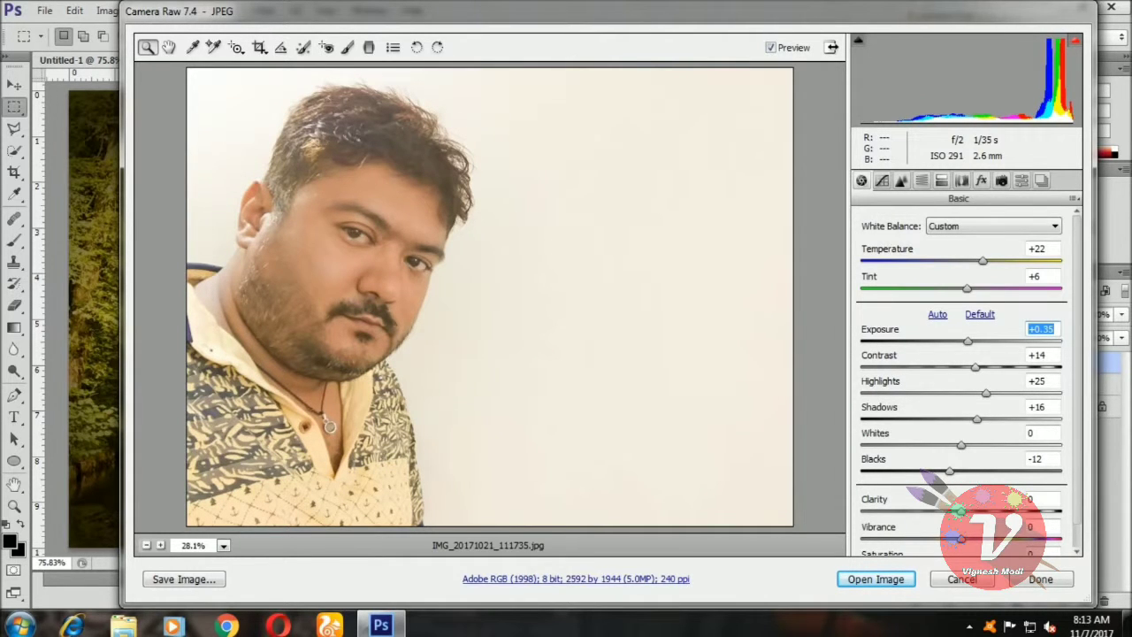
{"action": "key", "text": "Tab"}
{"action": "type", "text": "35"}
{"action": "key", "text": "Return"}
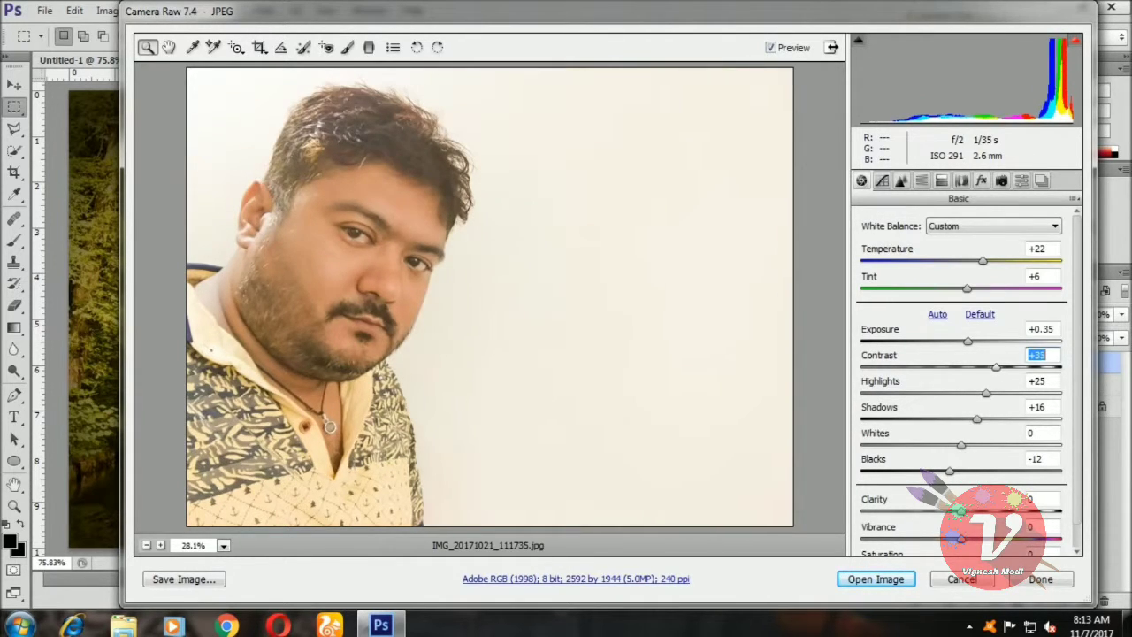
Set Highlights to +42 and Shadows to +28.
{"action": "key", "text": "Tab"}
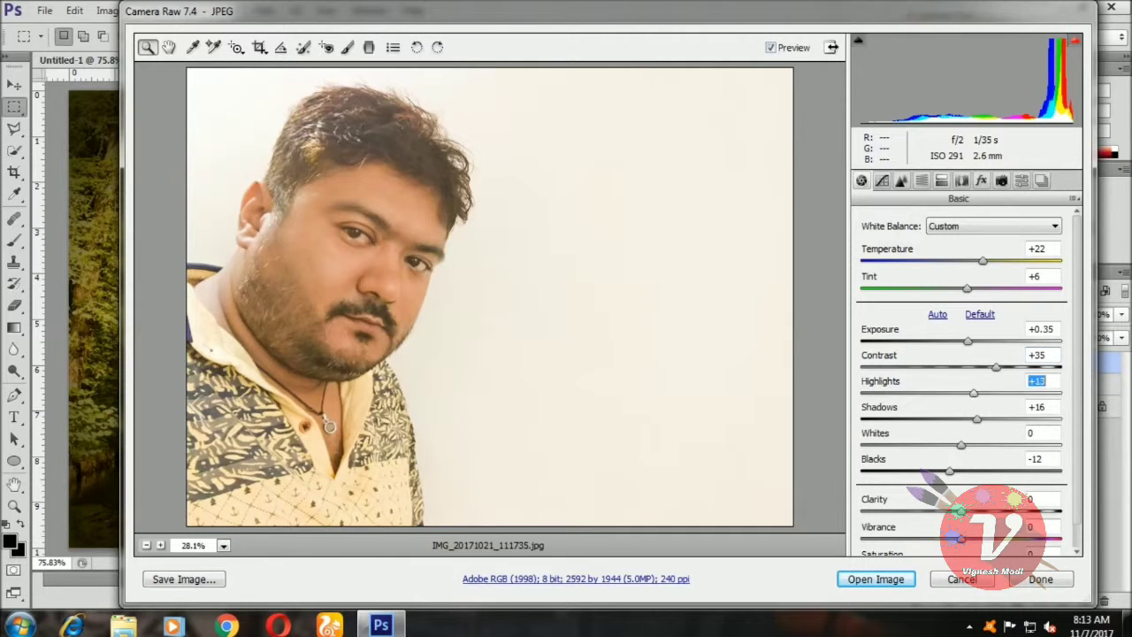
{"action": "type", "text": "-60"}
{"action": "key", "text": "Return"}
{"action": "key", "text": "Up"}
{"action": "key", "text": "Up"}
{"action": "key", "text": "Up"}
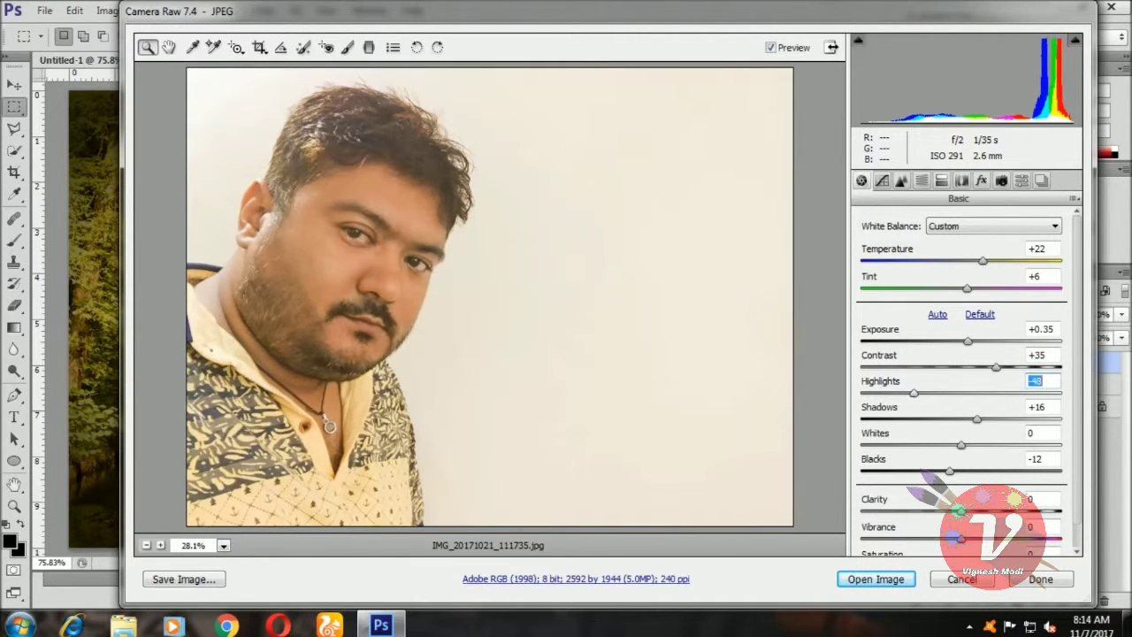
{"action": "key", "text": "Up"}
{"action": "key", "text": "Up"}
{"action": "key", "text": "Up"}
{"action": "key", "text": "Up"}
{"action": "key", "text": "Up"}
{"action": "key", "text": "Up"}
{"action": "key", "text": "Up"}
{"action": "key", "text": "Up"}
{"action": "key", "text": "Up"}
{"action": "key", "text": "Up"}
{"action": "key", "text": "Up"}
{"action": "key", "text": "Up"}
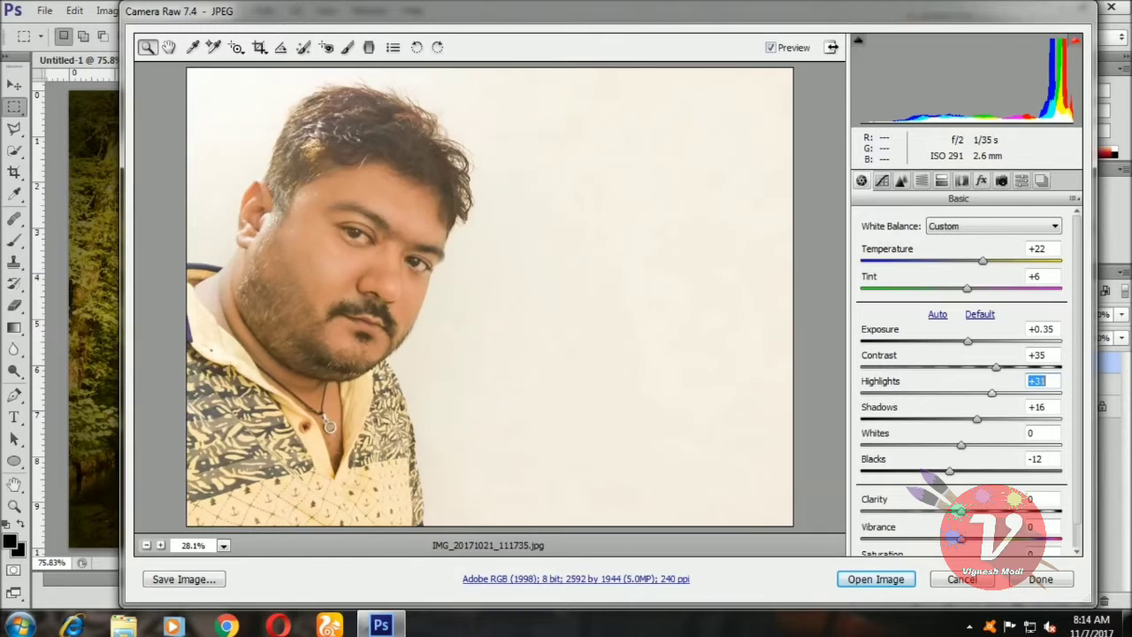
{"action": "key", "text": "Up"}
{"action": "key", "text": "Up"}
{"action": "key", "text": "Up"}
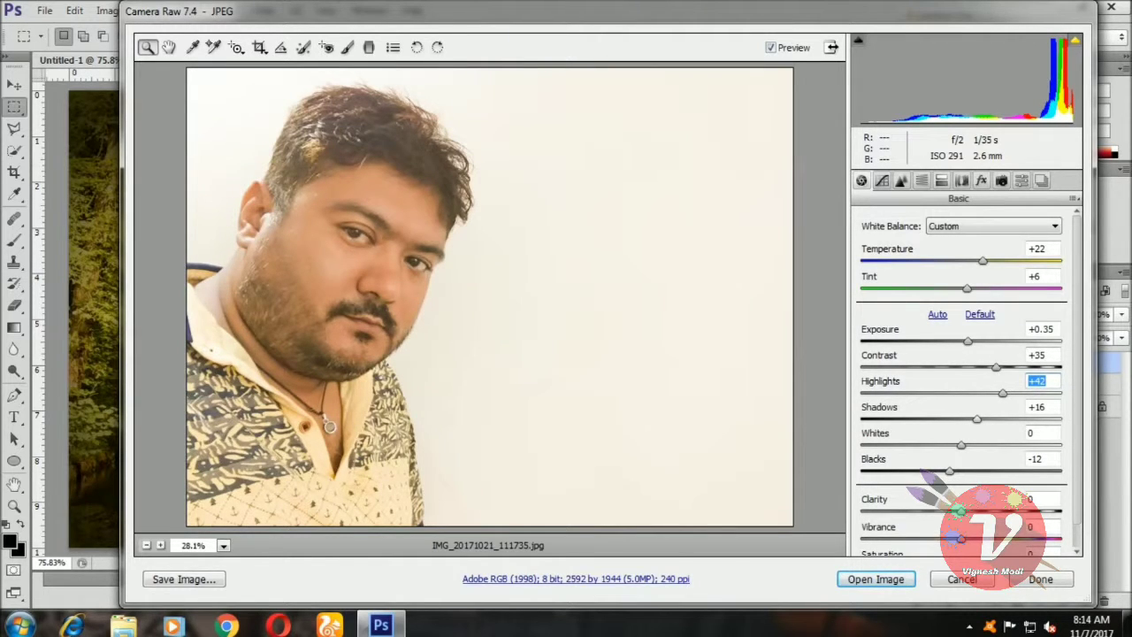
{"action": "key", "text": "Tab"}
{"action": "type", "text": "-5"}
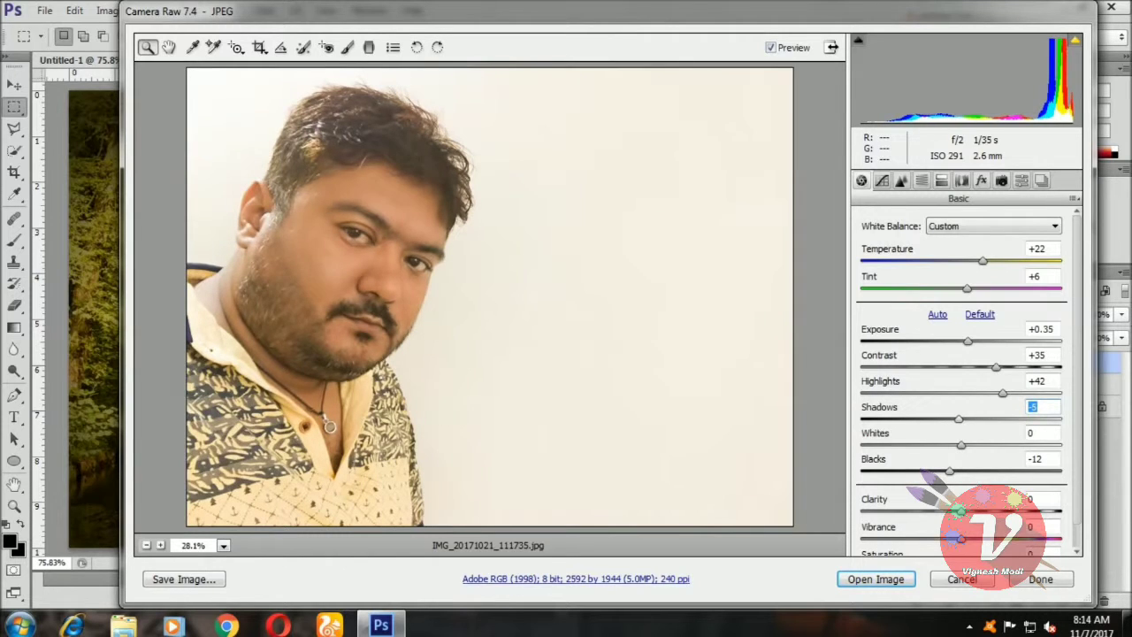
{"action": "key", "text": "Up"}
{"action": "key", "text": "Up"}
{"action": "key", "text": "Up"}
{"action": "key", "text": "Up"}
{"action": "key", "text": "Up"}
{"action": "key", "text": "Up"}
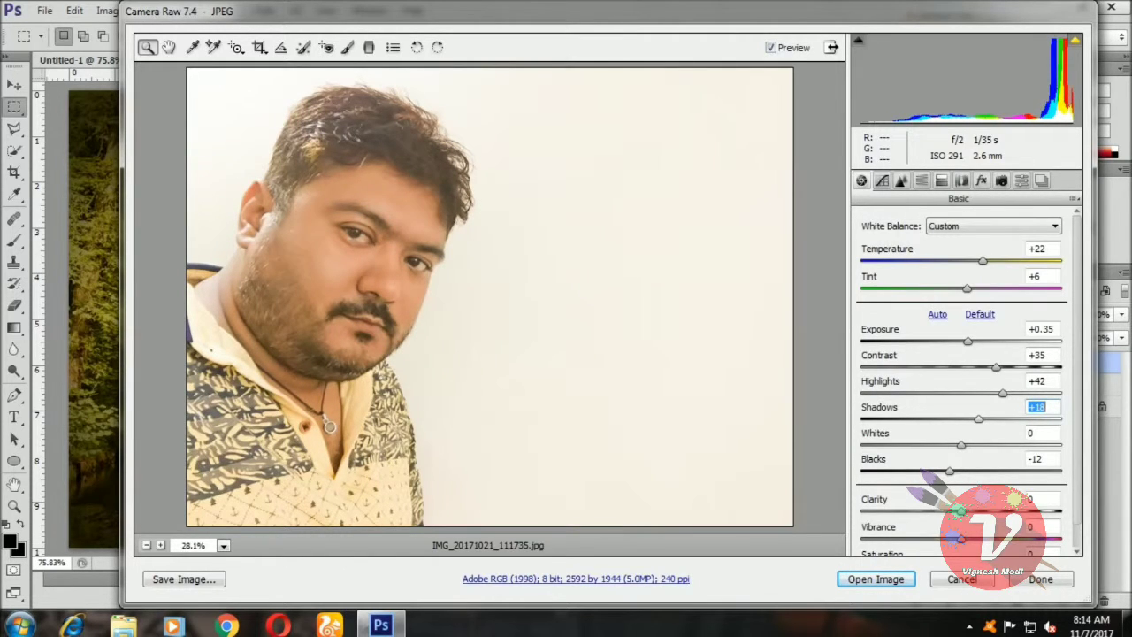
{"action": "key", "text": "Up"}
{"action": "key", "text": "Up"}
{"action": "key", "text": "Up"}
{"action": "key", "text": "Up"}
{"action": "key", "text": "Up"}
{"action": "key", "text": "Up"}
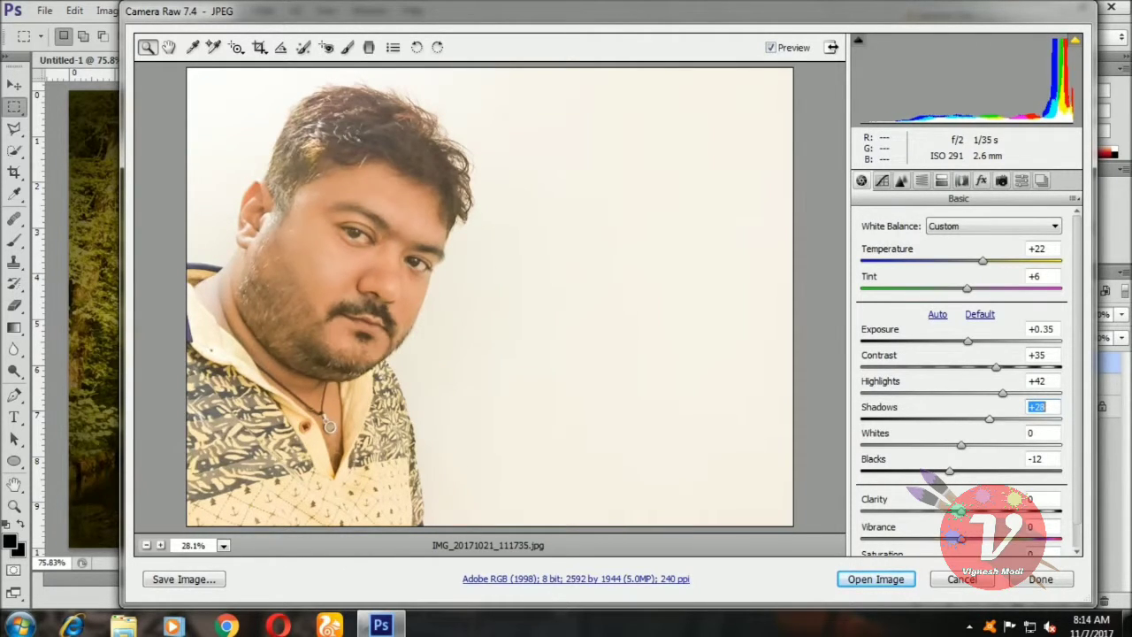
{"action": "key", "text": "Up"}
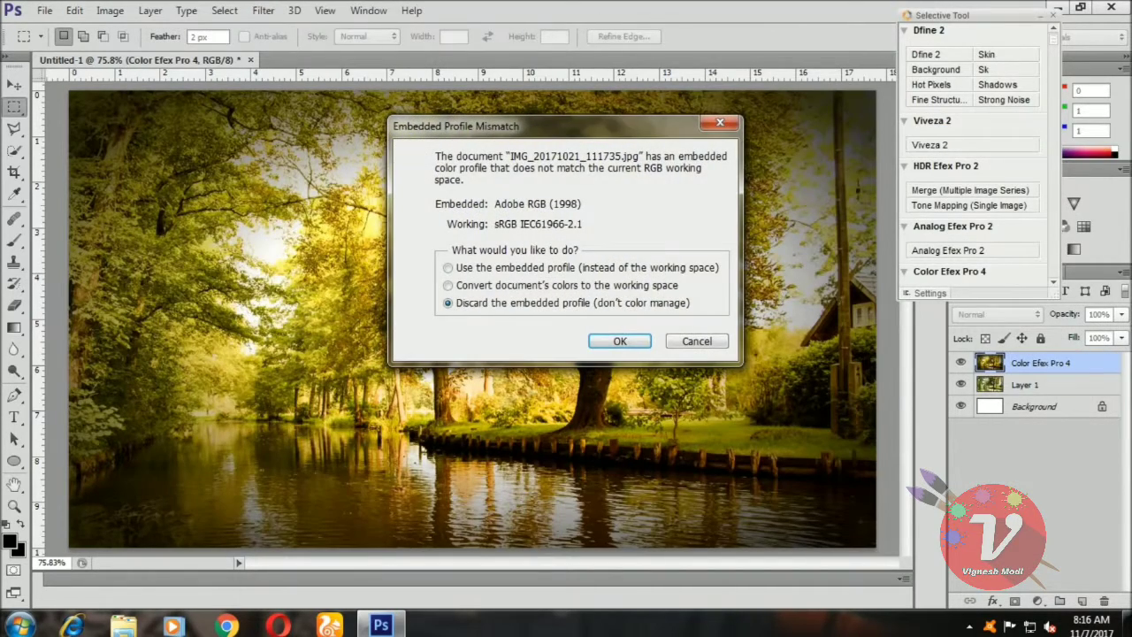
Open the portrait discarding its embedded profile, then unlock its Background as Layer 0.
{"action": "key", "text": "Return"}
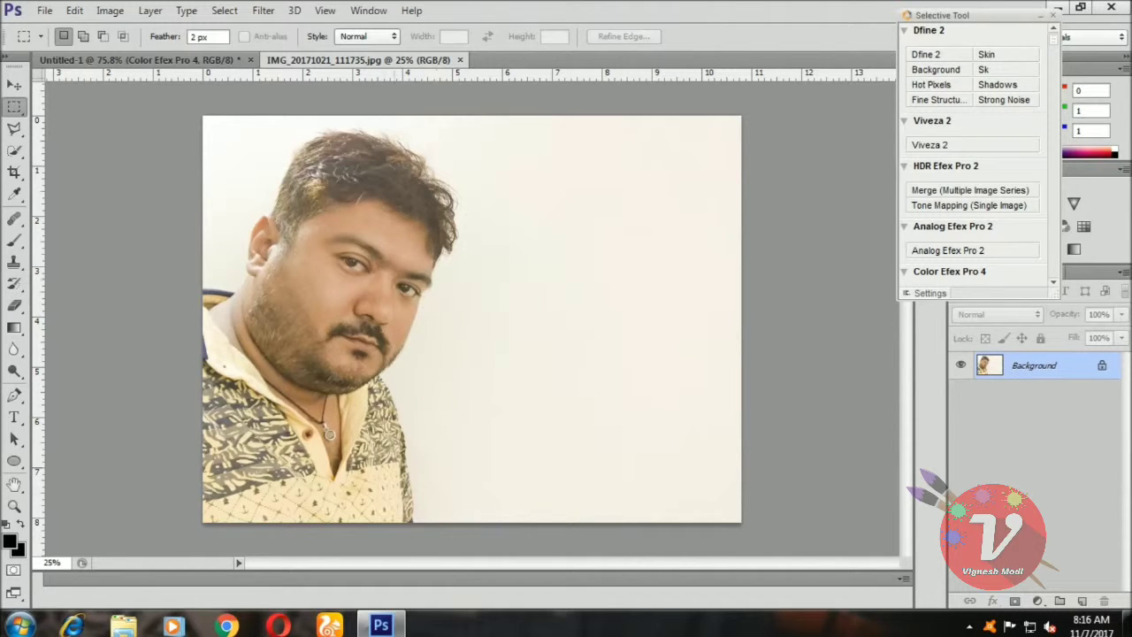
{"action": "key", "text": "v"}
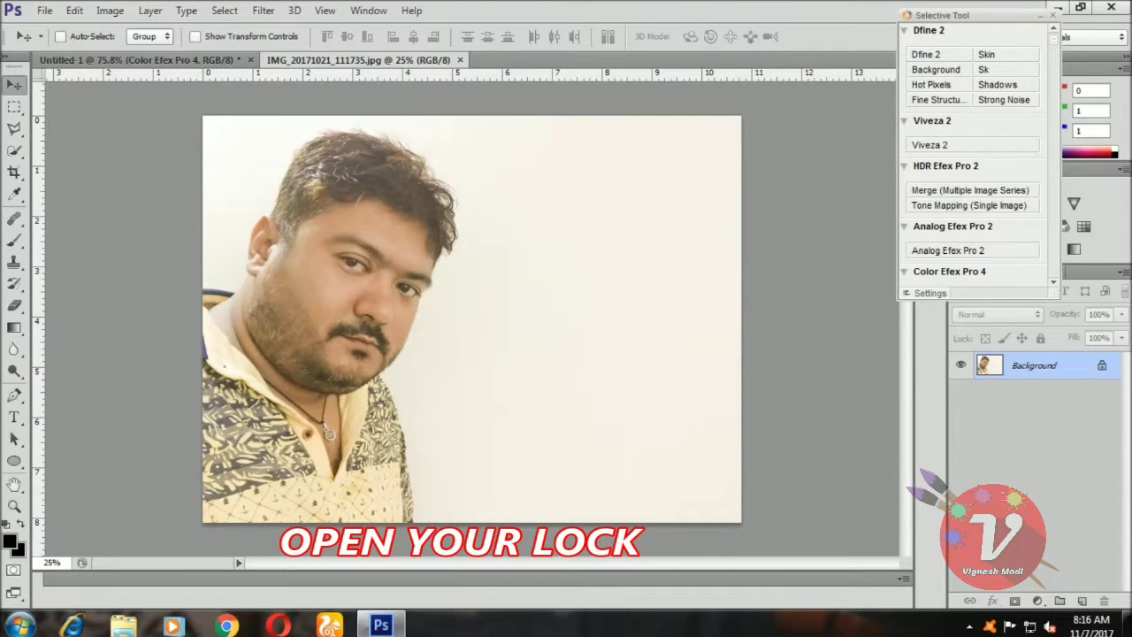
{"action": "double_click", "coordinate": [1034, 365]}
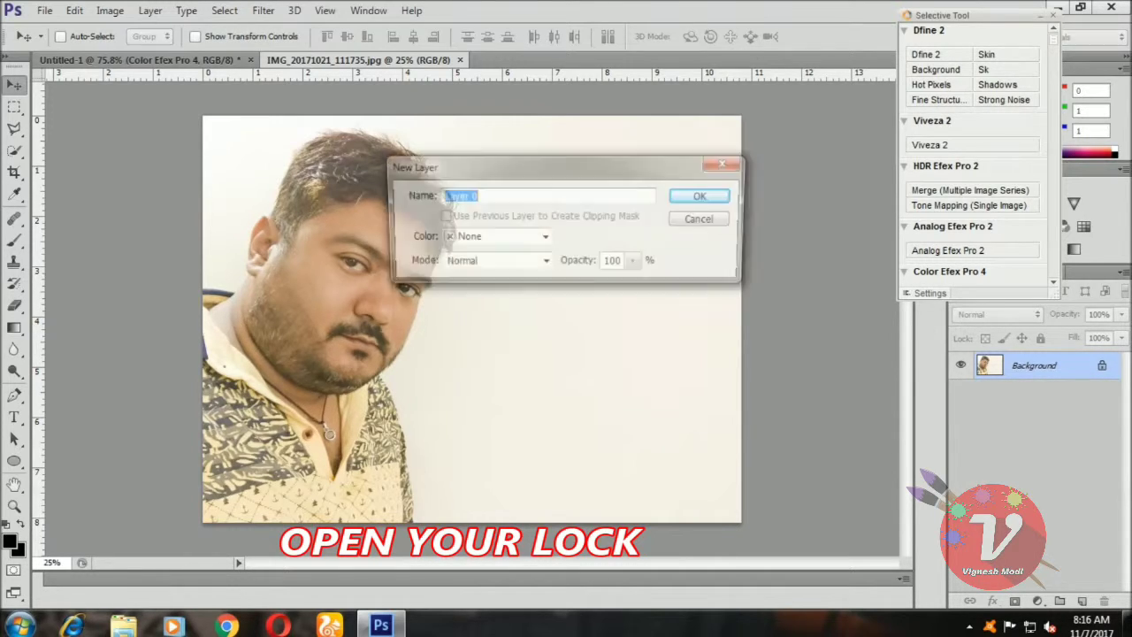
{"action": "key", "text": "Return"}
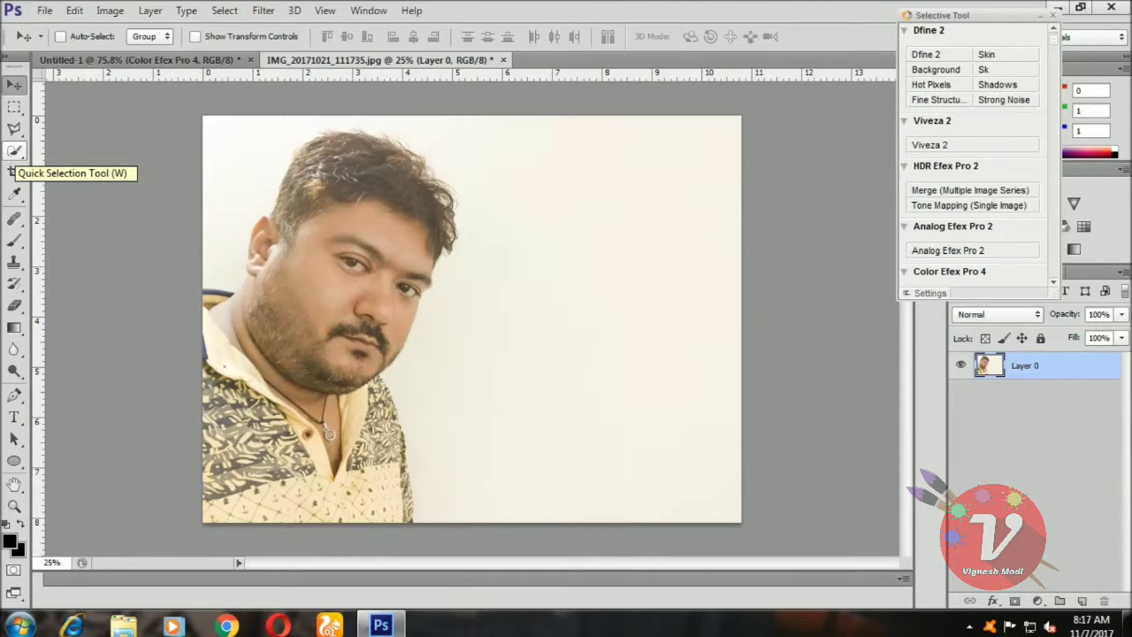
Quick-select the man's head, neck and shirt, then add a layer mask hiding the white background.
{"action": "left_click", "coordinate": [14, 150]}
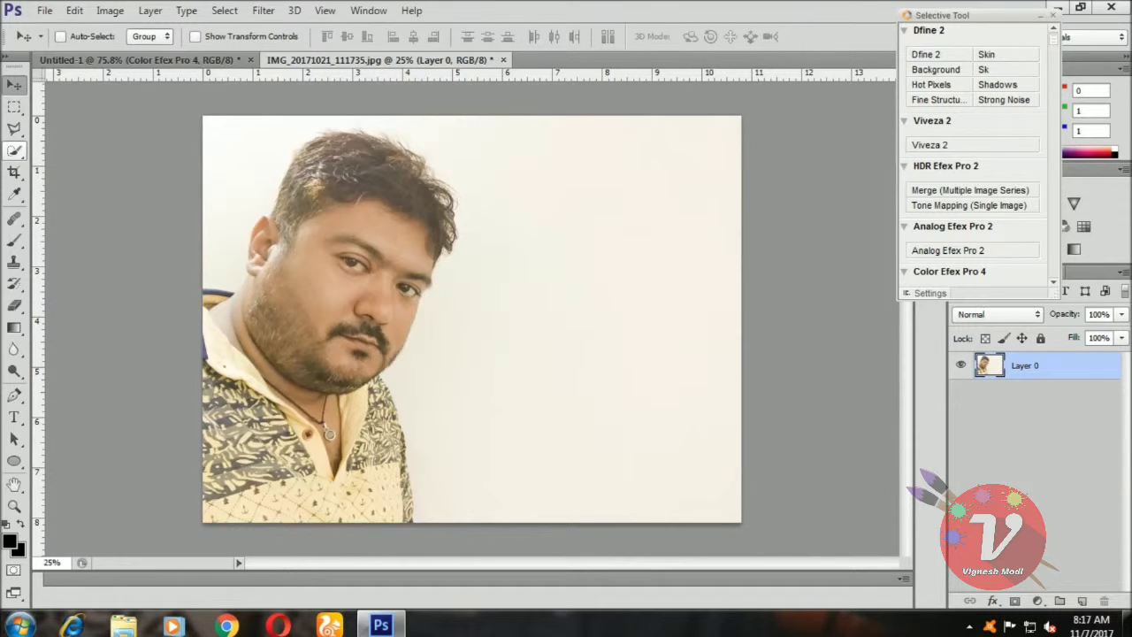
{"action": "left_click", "coordinate": [14, 150]}
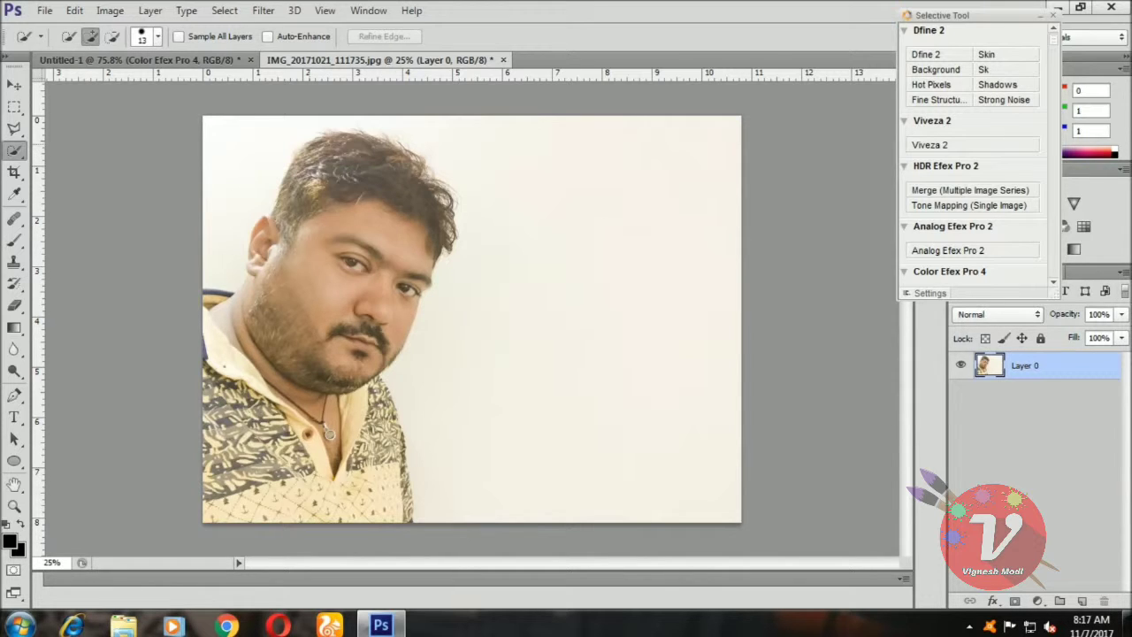
{"action": "left_click_drag", "start_coordinate": [316, 148], "coordinate": [391, 360]}
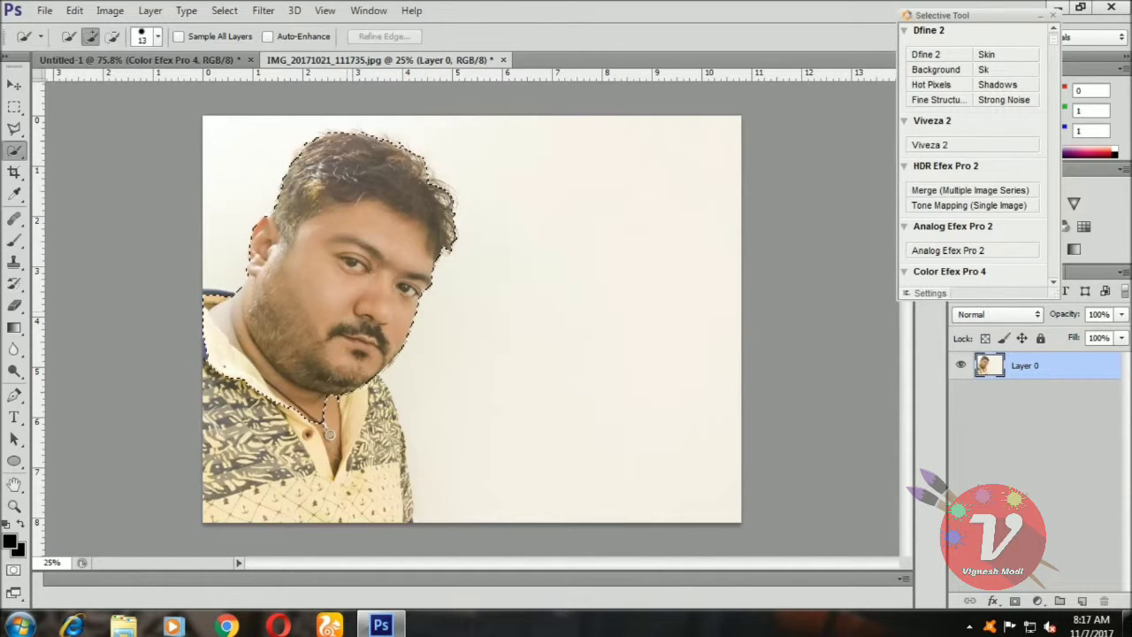
{"action": "left_click", "coordinate": [329, 433]}
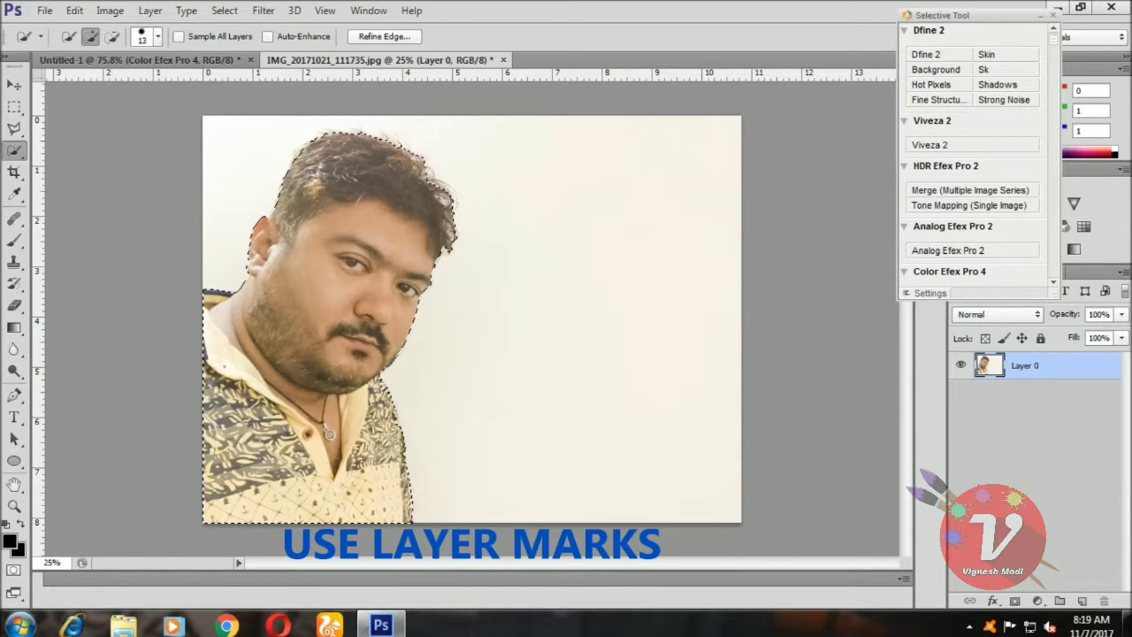
{"action": "left_click", "coordinate": [1014, 600]}
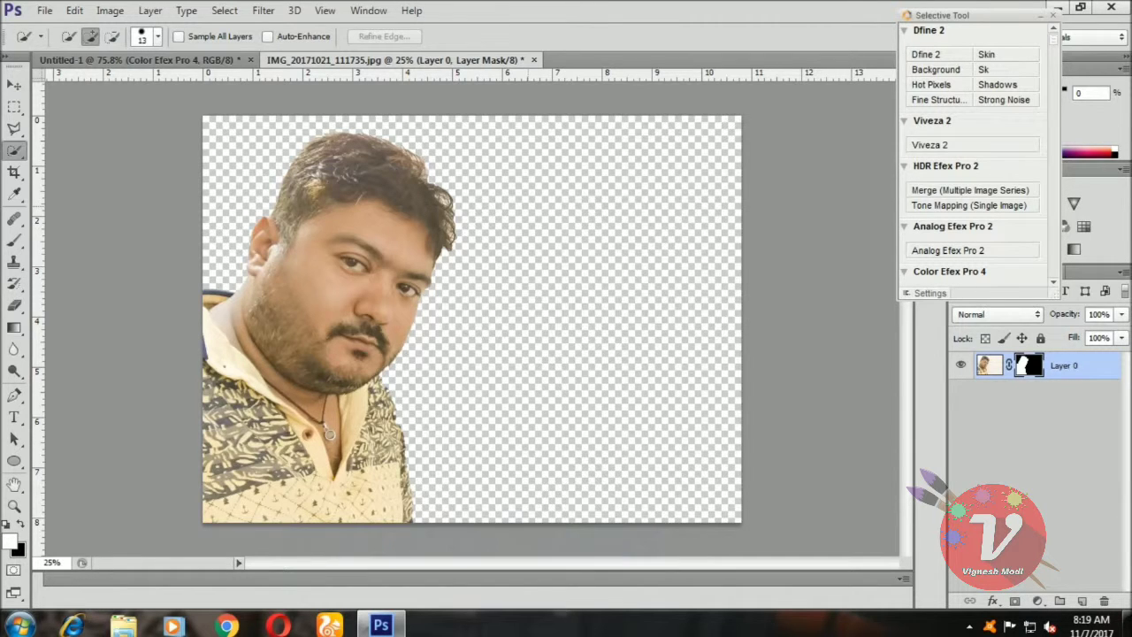
{"action": "right_click", "coordinate": [1028, 365]}
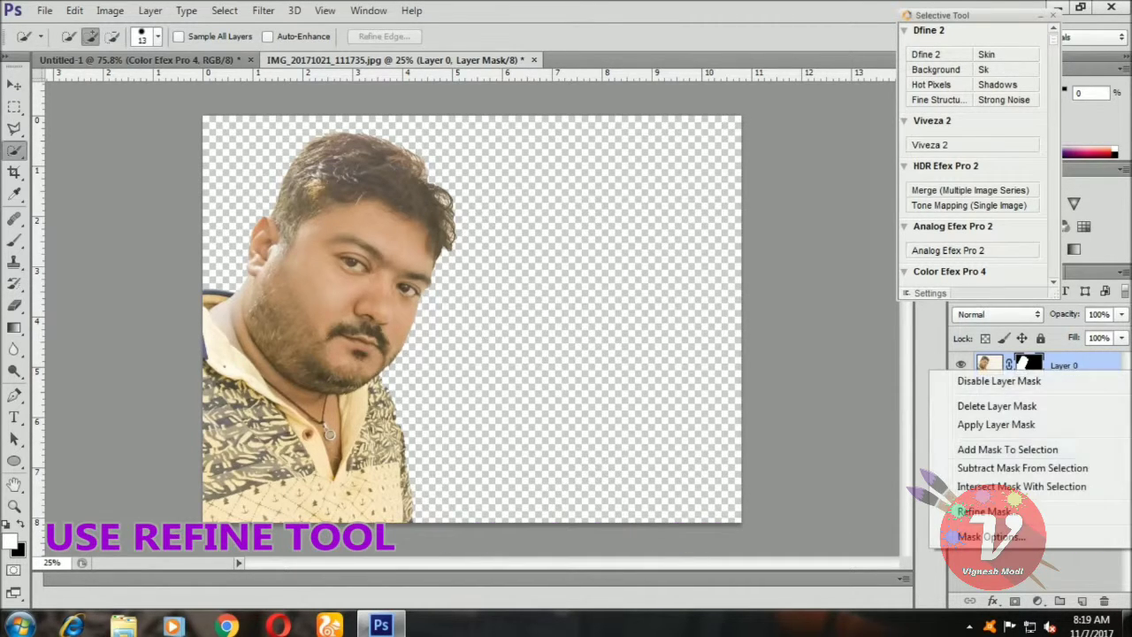
{"action": "left_click", "coordinate": [984, 511]}
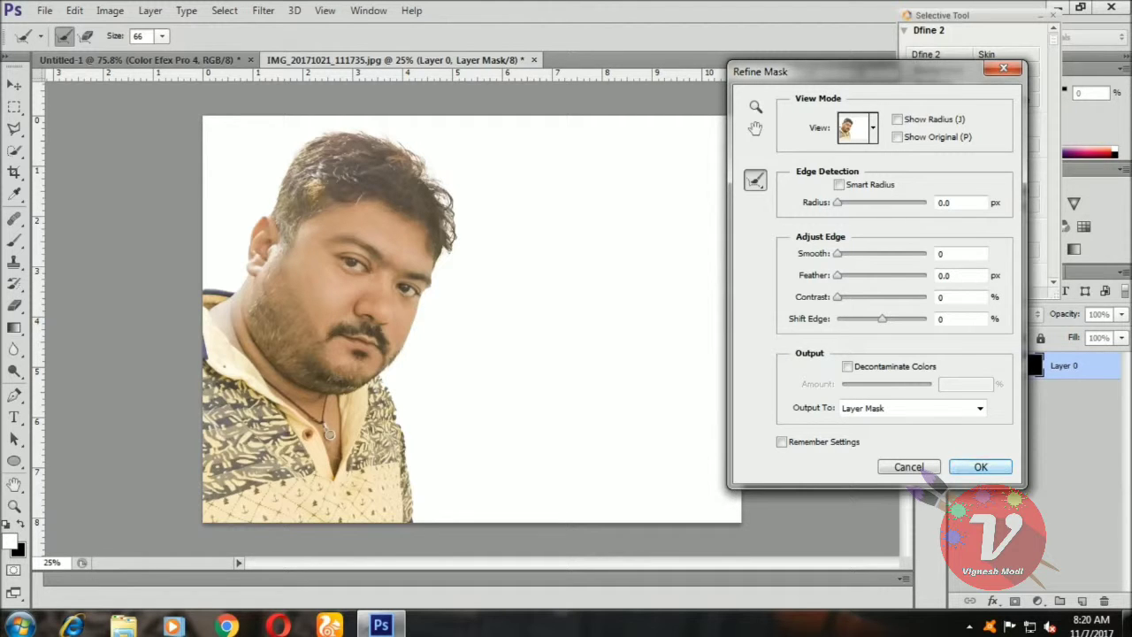
{"action": "left_click", "coordinate": [959, 467]}
{"action": "key", "text": "ctrl+c"}
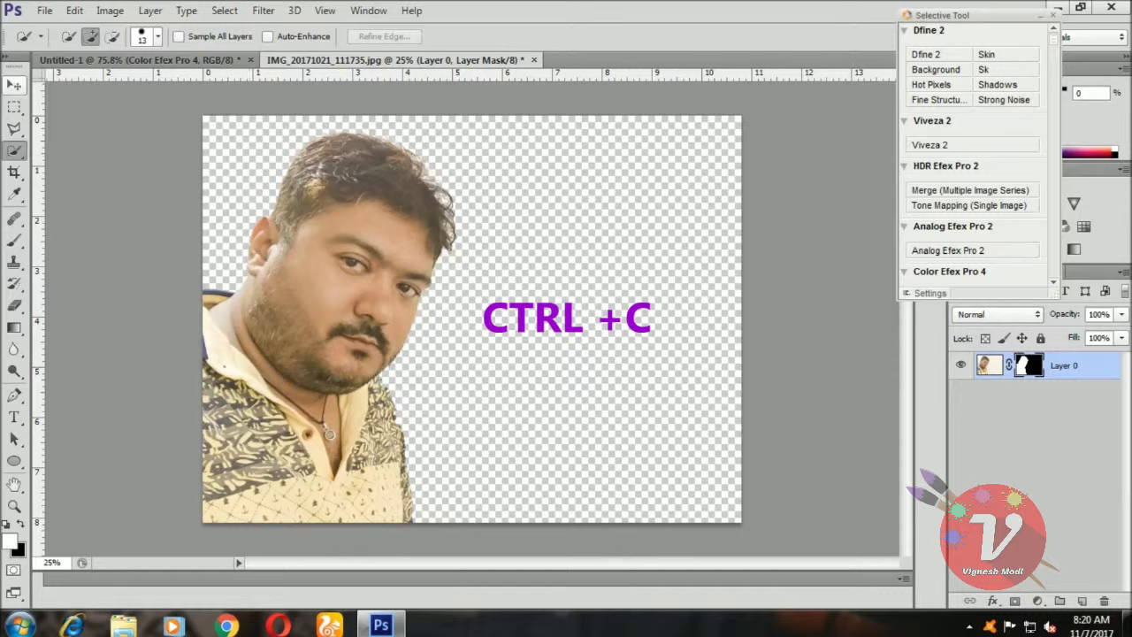
{"action": "left_click", "coordinate": [15, 84]}
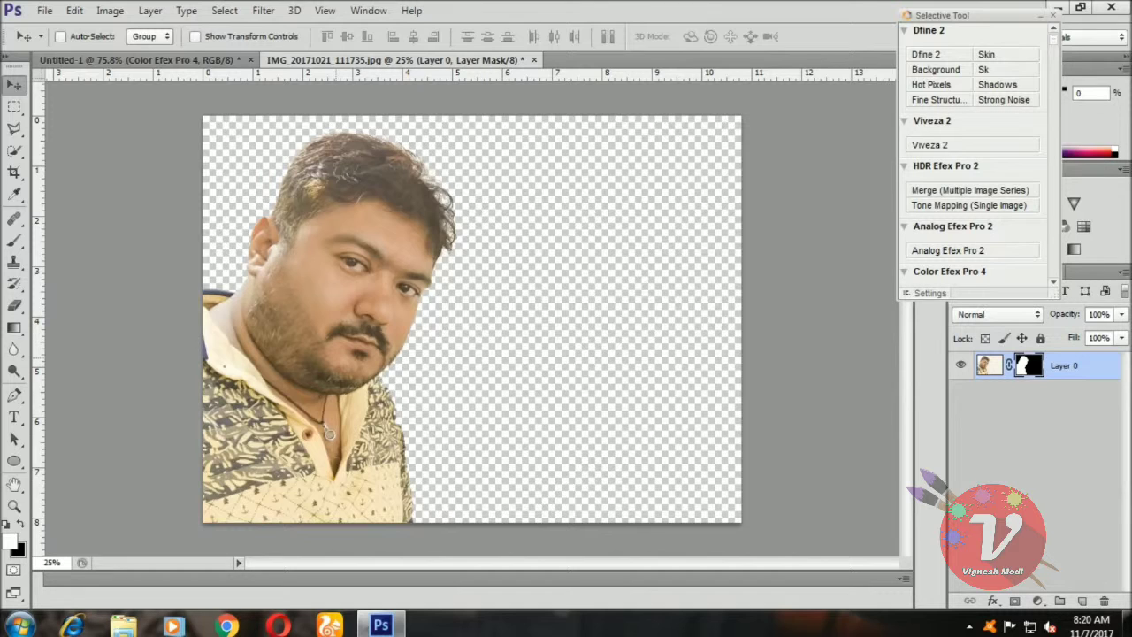
Bring the masked portrait into Untitled-1 as Layer 2 and position it over the forest scene.
{"action": "left_click_drag", "start_coordinate": [347, 312], "coordinate": [396, 311]}
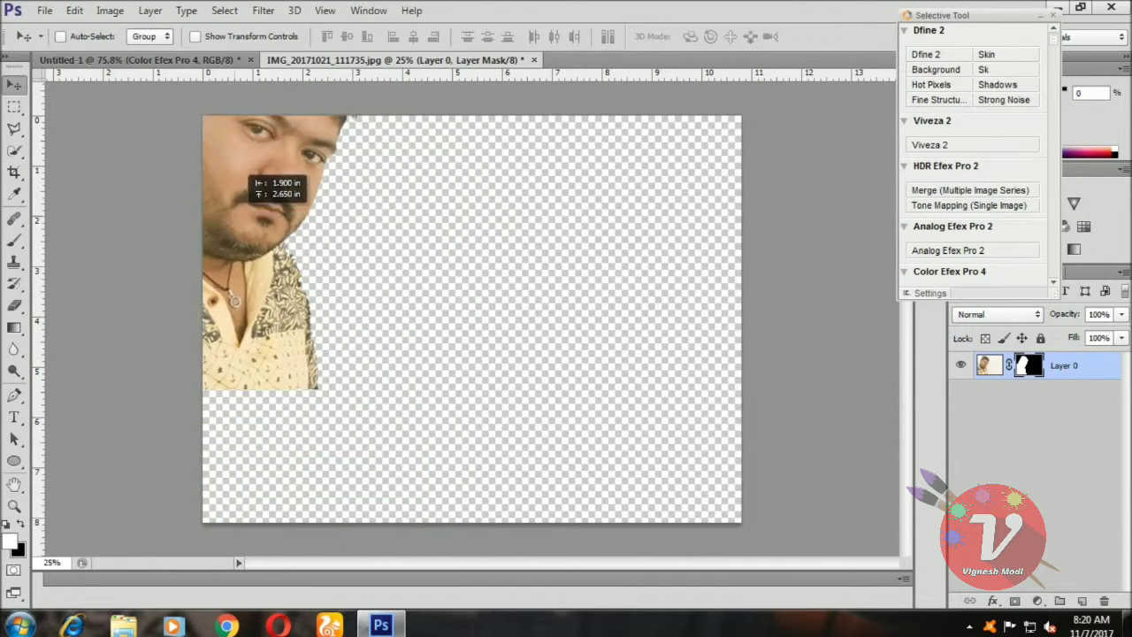
{"action": "left_click_drag", "start_coordinate": [398, 314], "coordinate": [132, 60]}
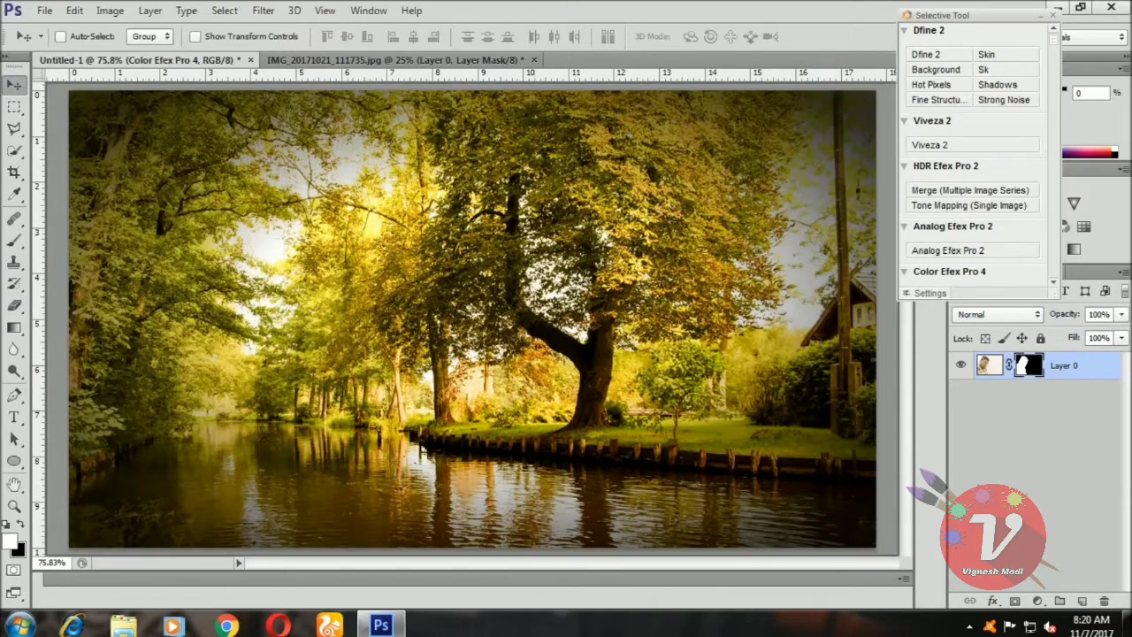
{"action": "key", "text": "ctrl+v"}
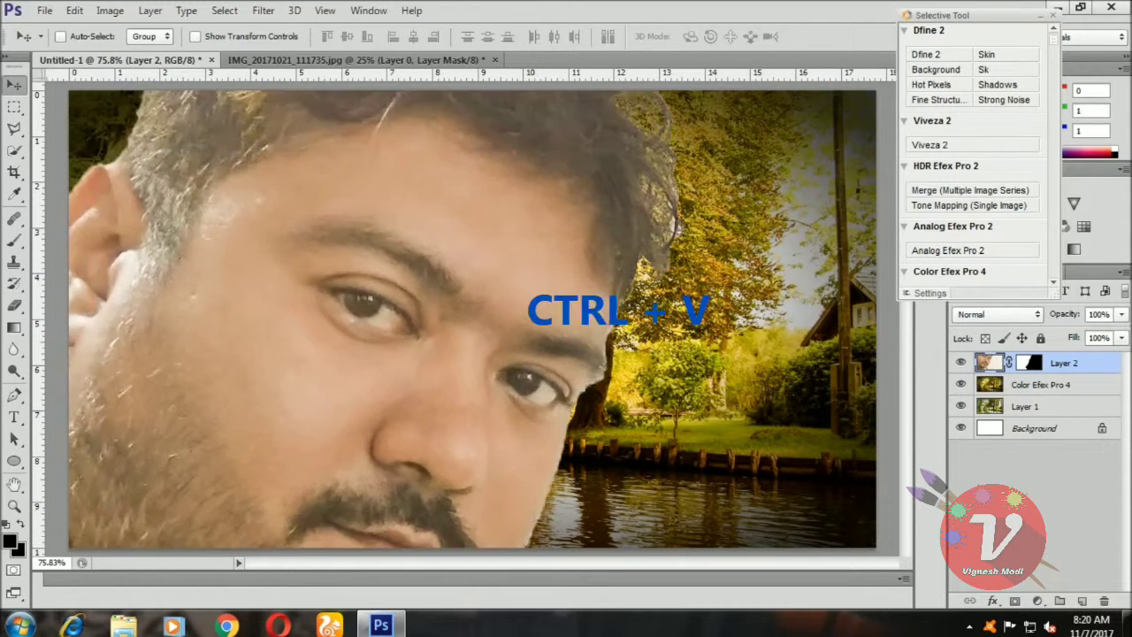
{"action": "left_click_drag", "start_coordinate": [222, 212], "coordinate": [318, 389]}
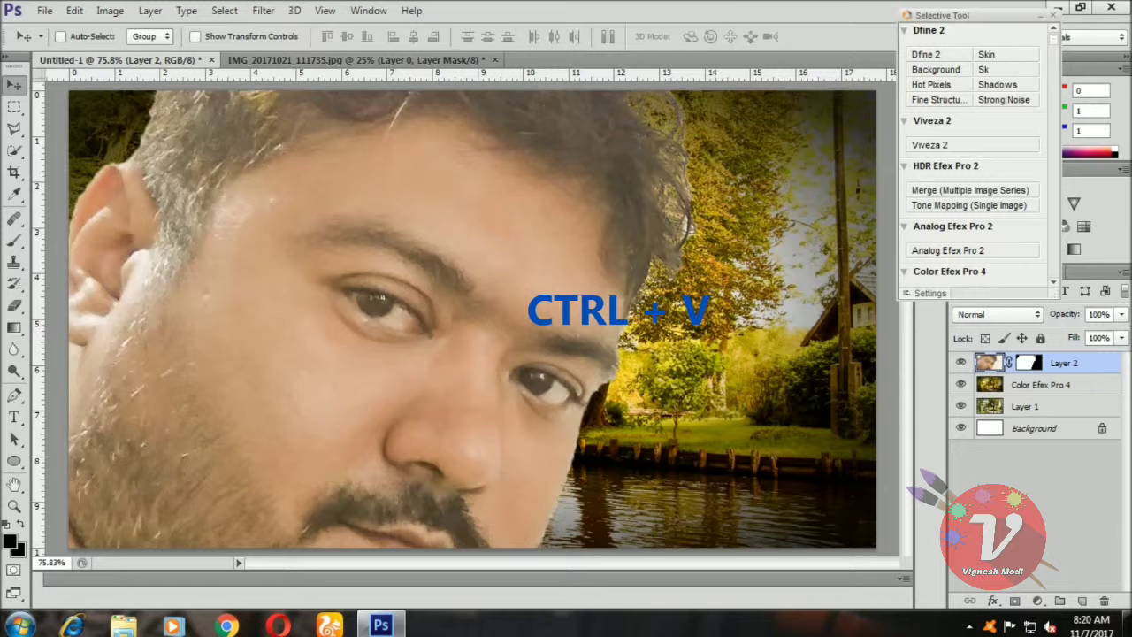
{"action": "key", "text": "ctrl+minus"}
{"action": "key", "text": "ctrl+minus"}
{"action": "key", "text": "ctrl+minus"}
{"action": "key", "text": "ctrl+minus"}
{"action": "key", "text": "ctrl+minus"}
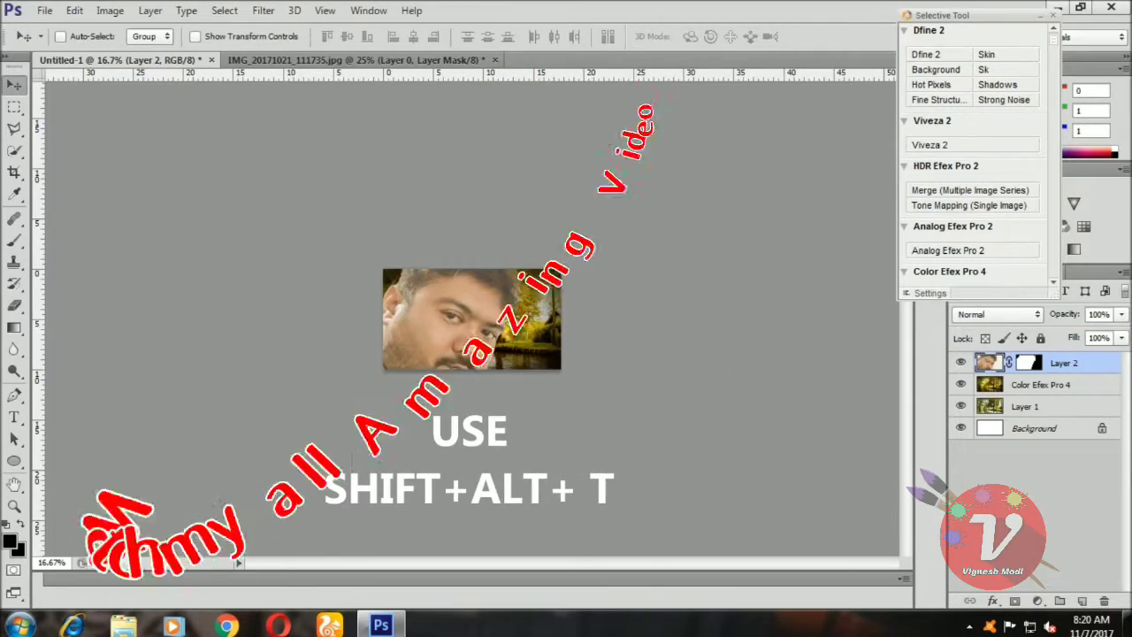
Free-transform Layer 2 to shrink the portrait and place it at the lower left beside the river.
{"action": "key", "text": "ctrl+t"}
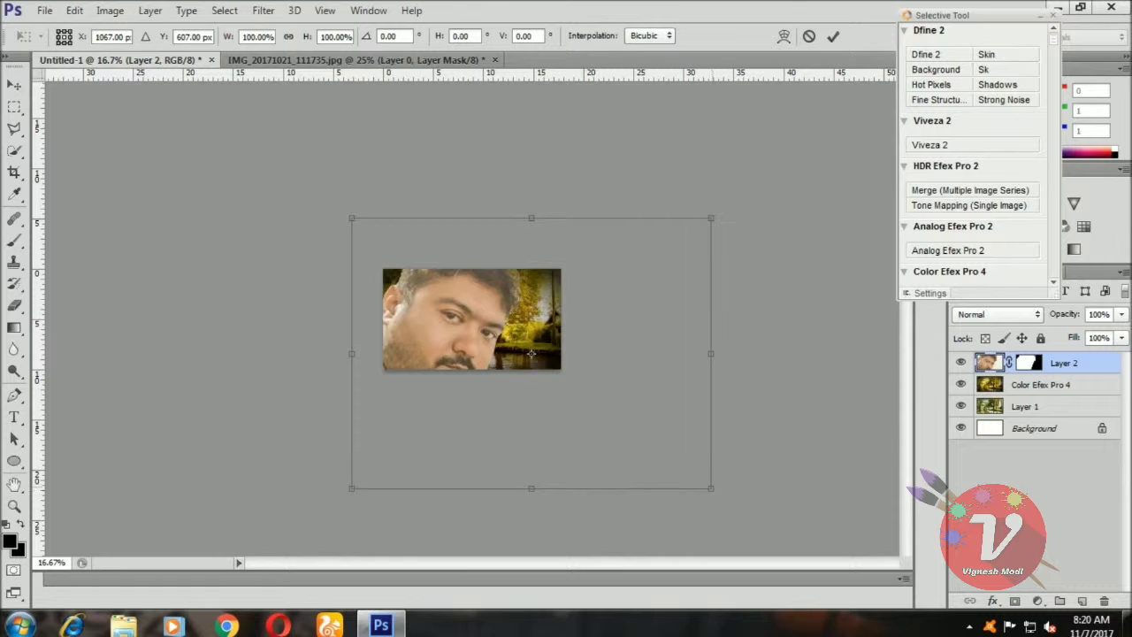
{"action": "left_click_drag", "start_coordinate": [711, 487], "coordinate": [602, 406]}
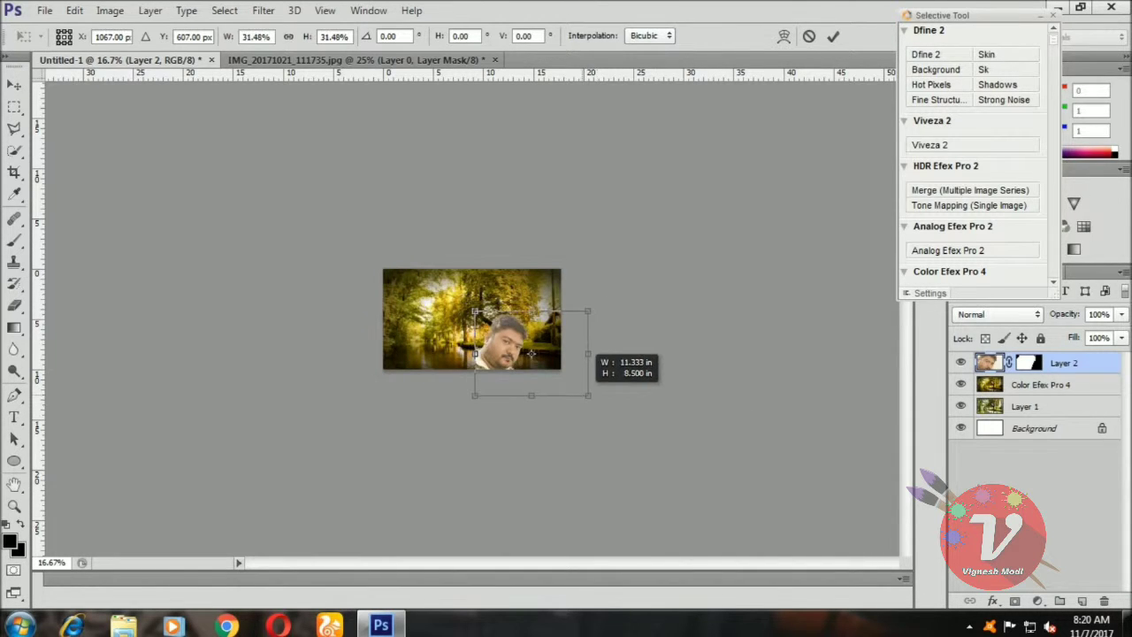
{"action": "mouse_move", "coordinate": [511, 309]}
{"action": "left_mouse_down"}
{"action": "mouse_move", "coordinate": [407, 285]}
{"action": "mouse_move", "coordinate": [424, 293]}
{"action": "left_mouse_up"}
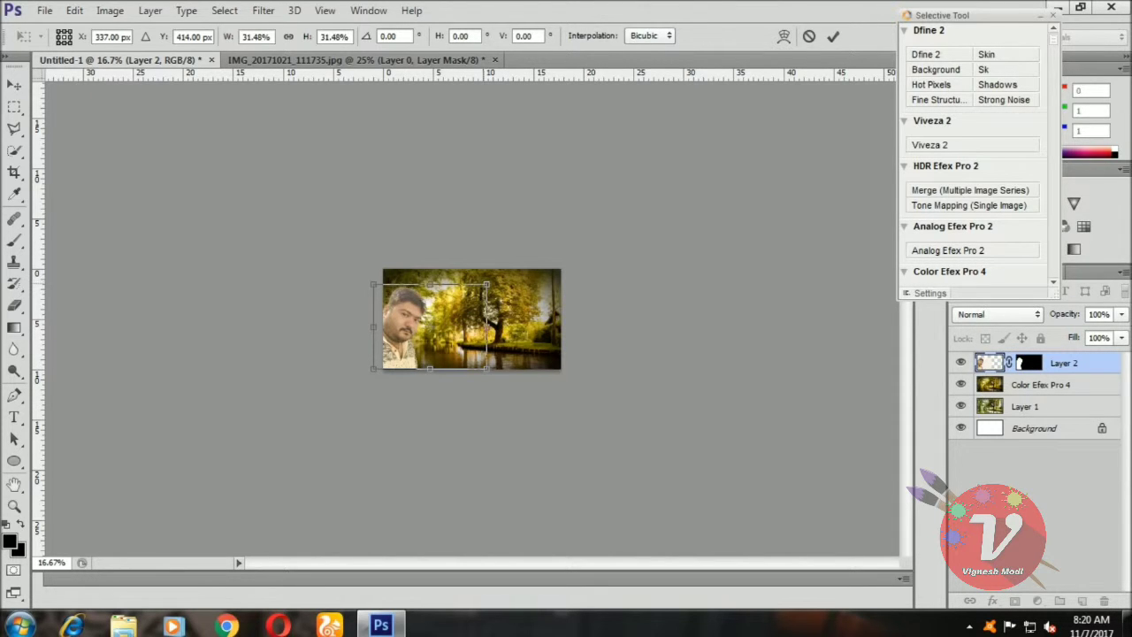
{"action": "left_click_drag", "start_coordinate": [486, 284], "coordinate": [505, 277]}
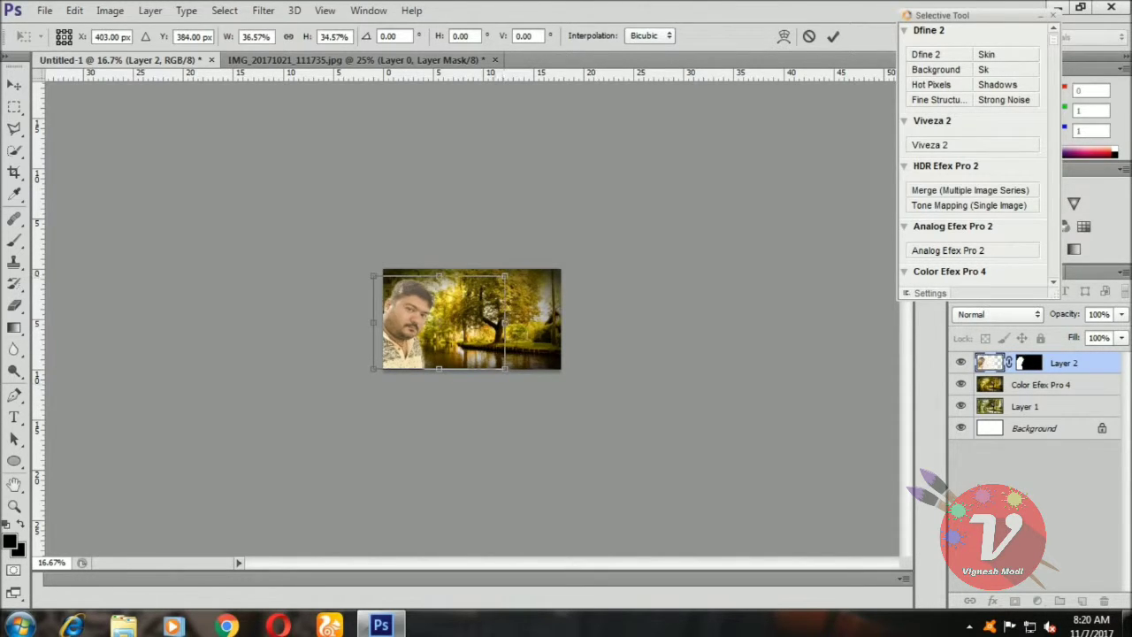
{"action": "left_click_drag", "start_coordinate": [438, 369], "coordinate": [438, 377]}
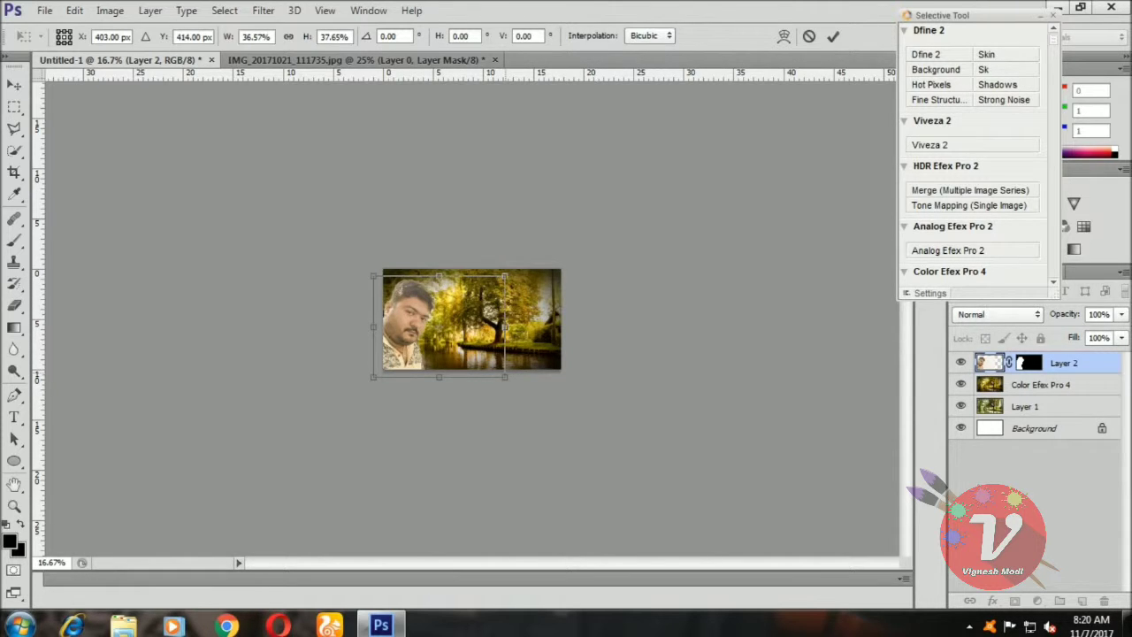
{"action": "left_click_drag", "start_coordinate": [505, 377], "coordinate": [513, 379]}
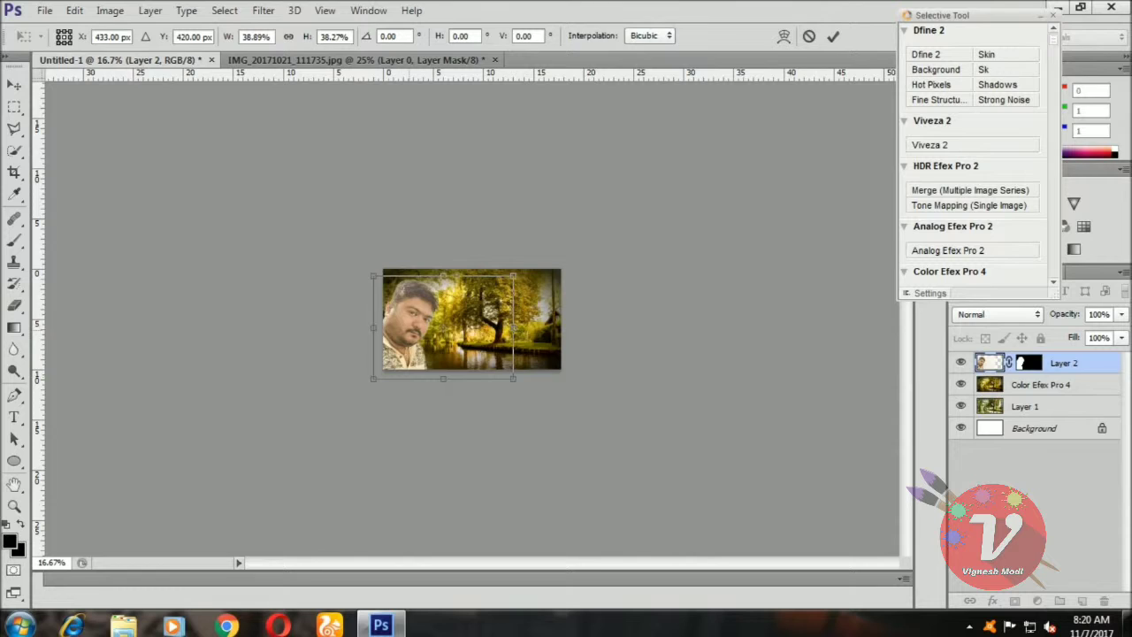
{"action": "left_click_drag", "start_coordinate": [414, 288], "coordinate": [424, 290]}
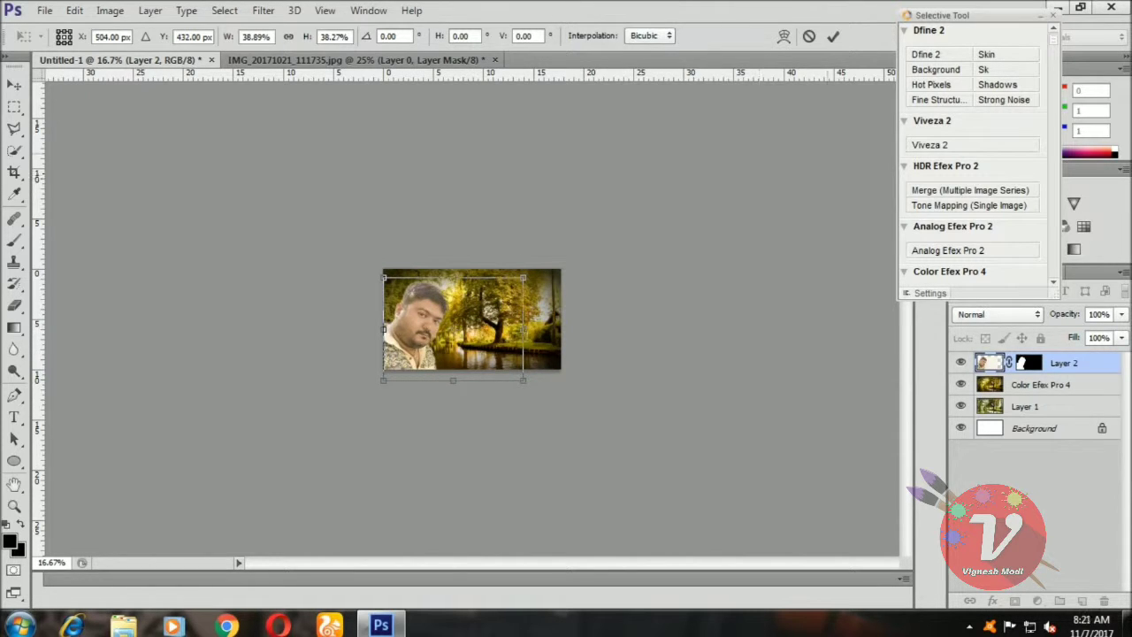
{"action": "key", "text": "Return"}
{"action": "key", "text": "ctrl+0"}
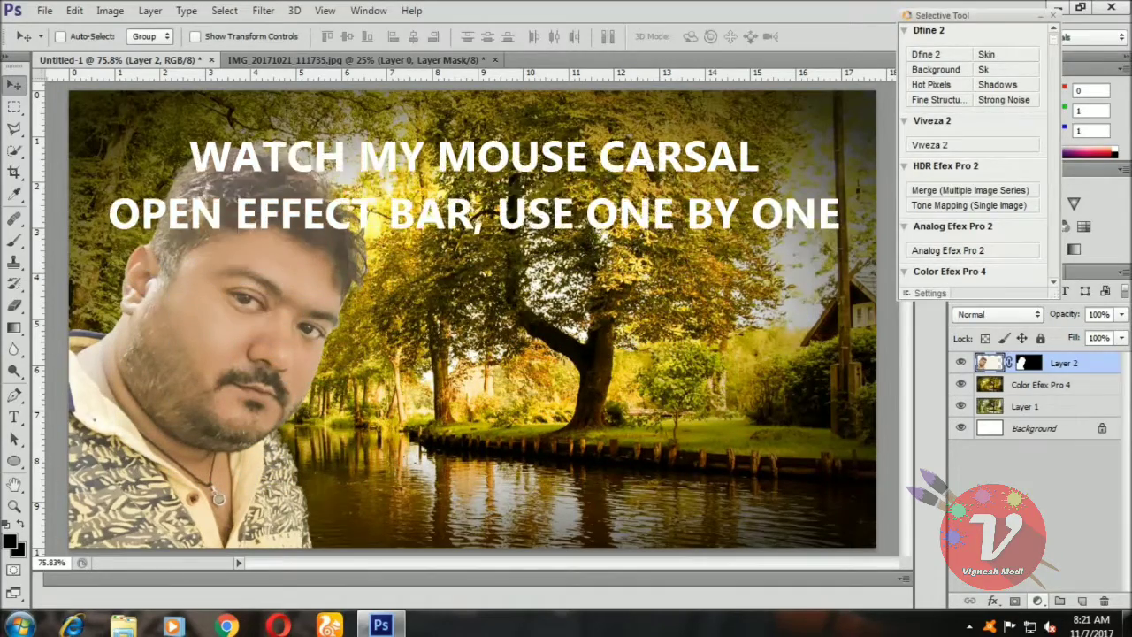
Add a Levels adjustment layer with the midtone input set to about 0.72.
{"action": "left_click", "coordinate": [1038, 600]}
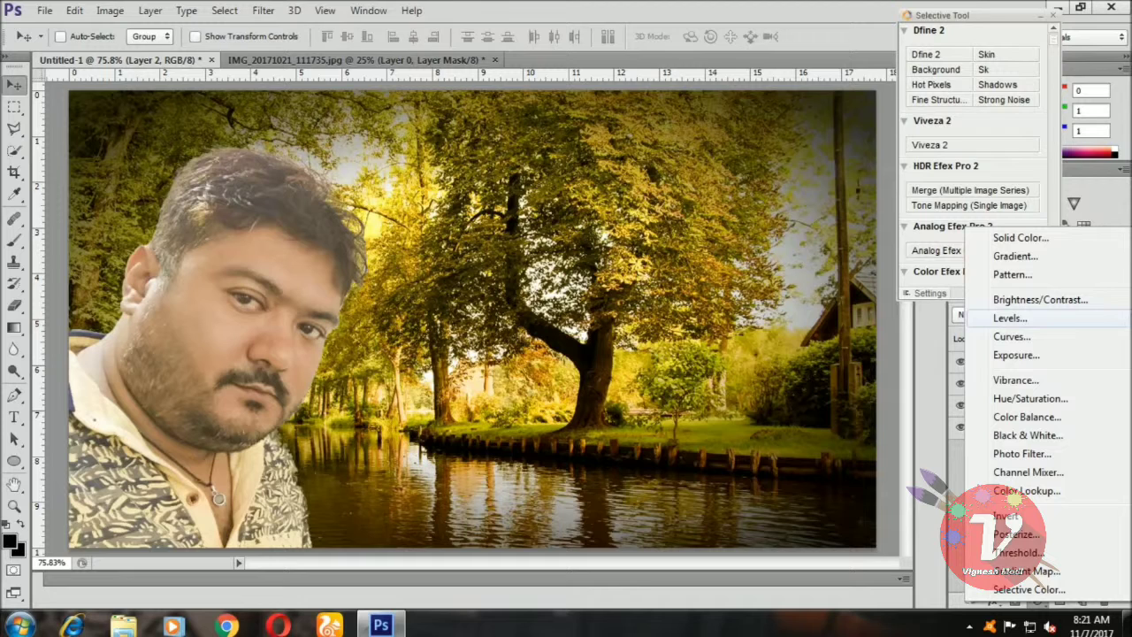
{"action": "left_click", "coordinate": [1009, 318]}
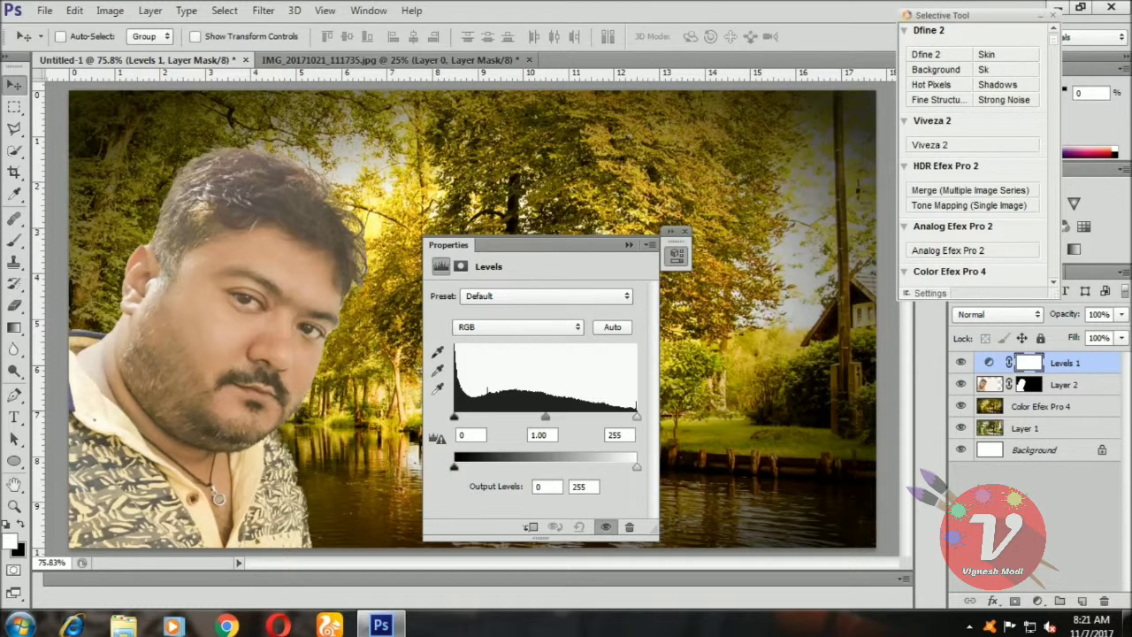
{"action": "mouse_move", "coordinate": [545, 417]}
{"action": "left_mouse_down"}
{"action": "mouse_move", "coordinate": [491, 416]}
{"action": "mouse_move", "coordinate": [609, 417]}
{"action": "mouse_move", "coordinate": [489, 416]}
{"action": "left_mouse_up"}
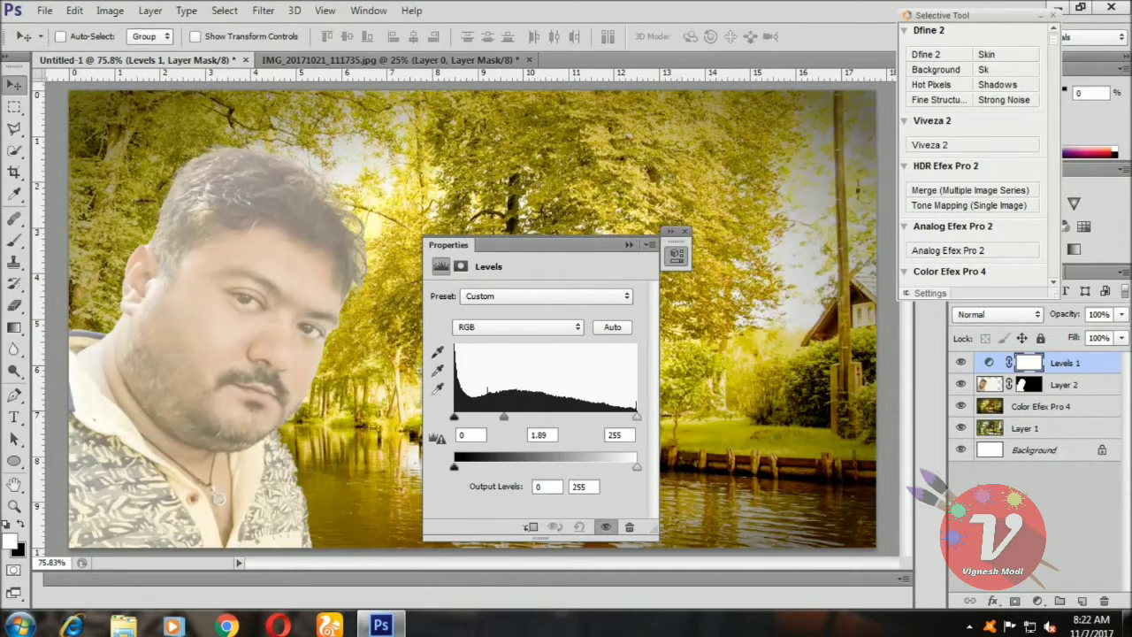
{"action": "left_click_drag", "start_coordinate": [491, 417], "coordinate": [548, 417]}
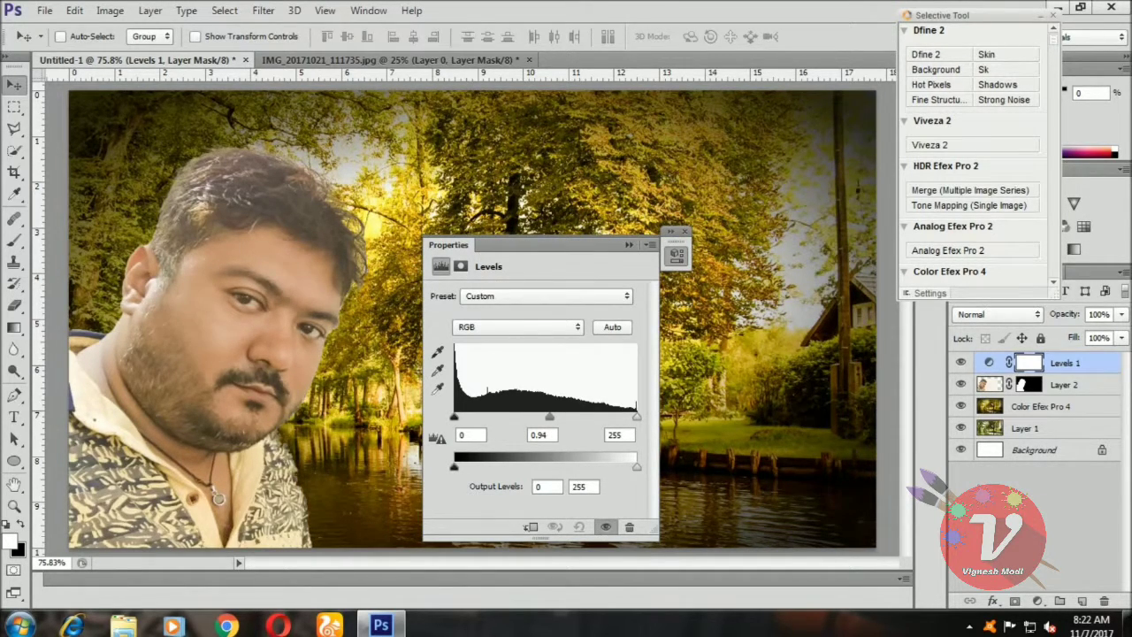
{"action": "left_click_drag", "start_coordinate": [549, 416], "coordinate": [553, 417]}
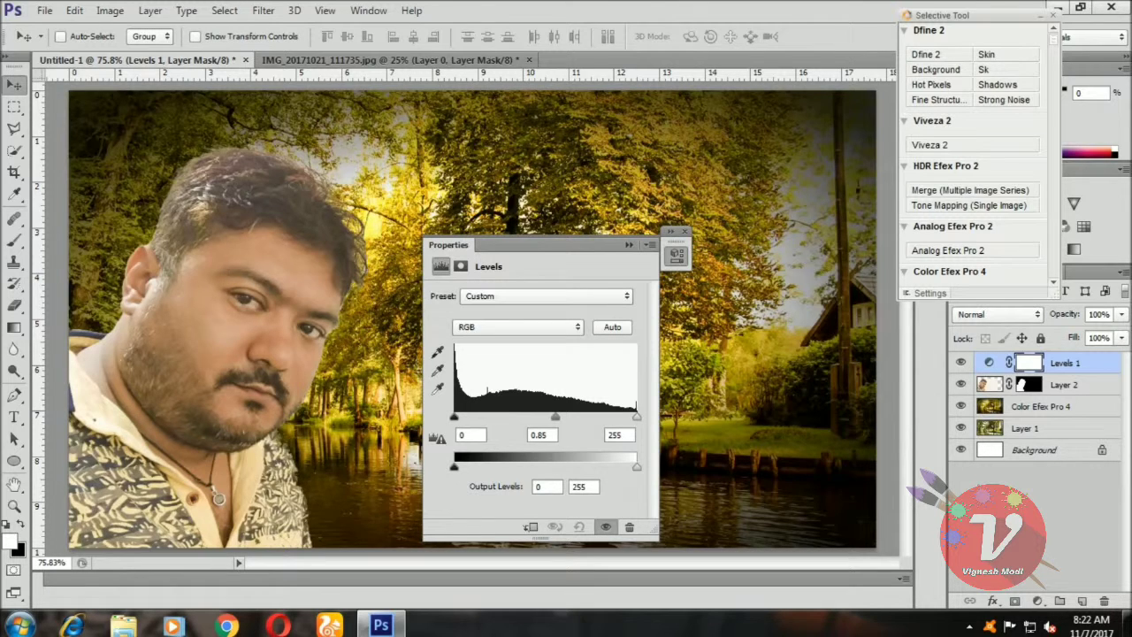
{"action": "left_click_drag", "start_coordinate": [554, 416], "coordinate": [564, 417]}
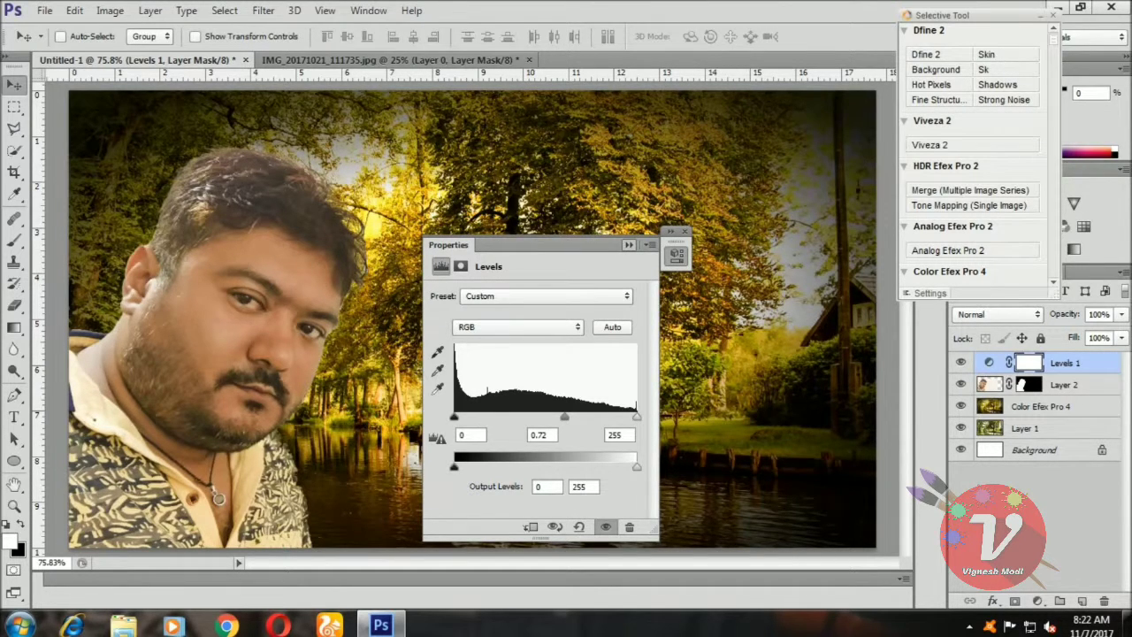
{"action": "left_click", "coordinate": [628, 245]}
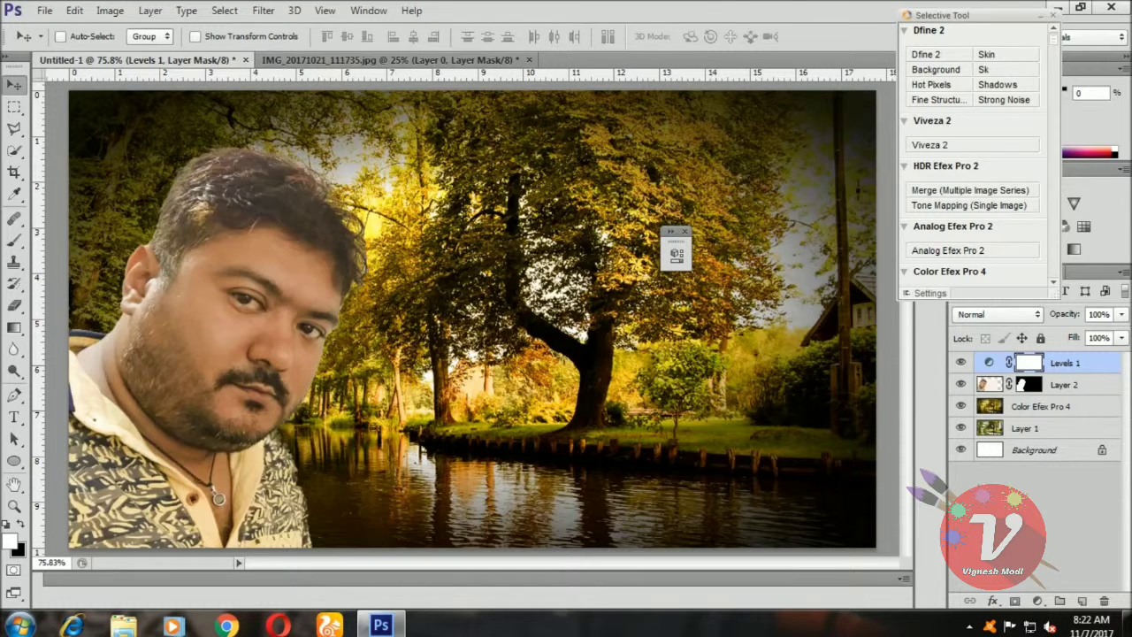
{"action": "left_click", "coordinate": [685, 231]}
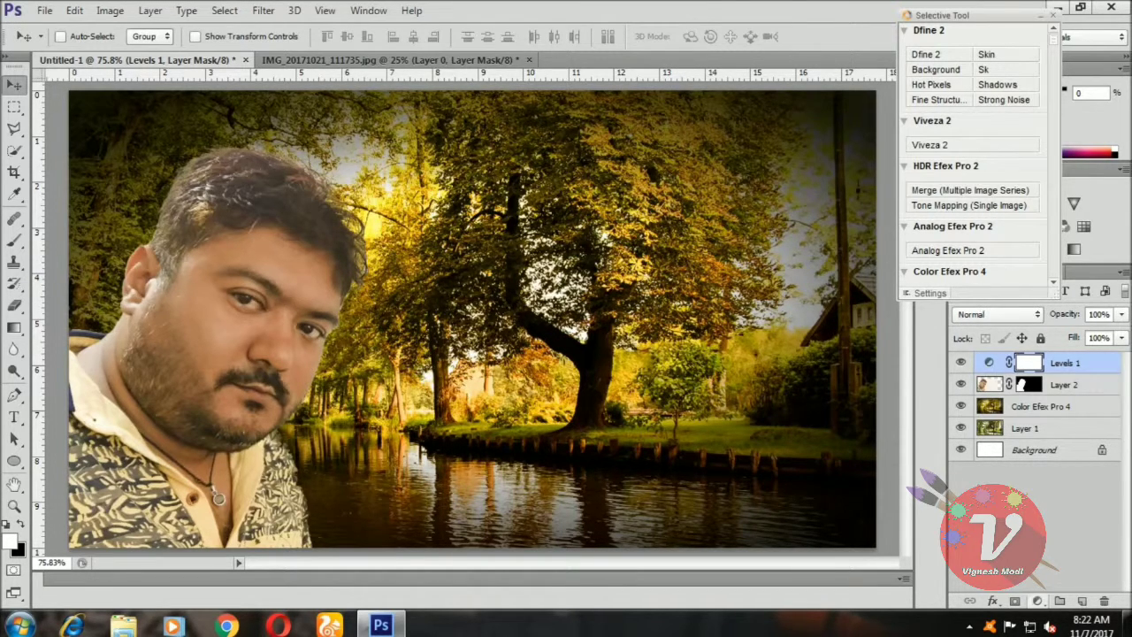
{"action": "left_click", "coordinate": [1037, 600]}
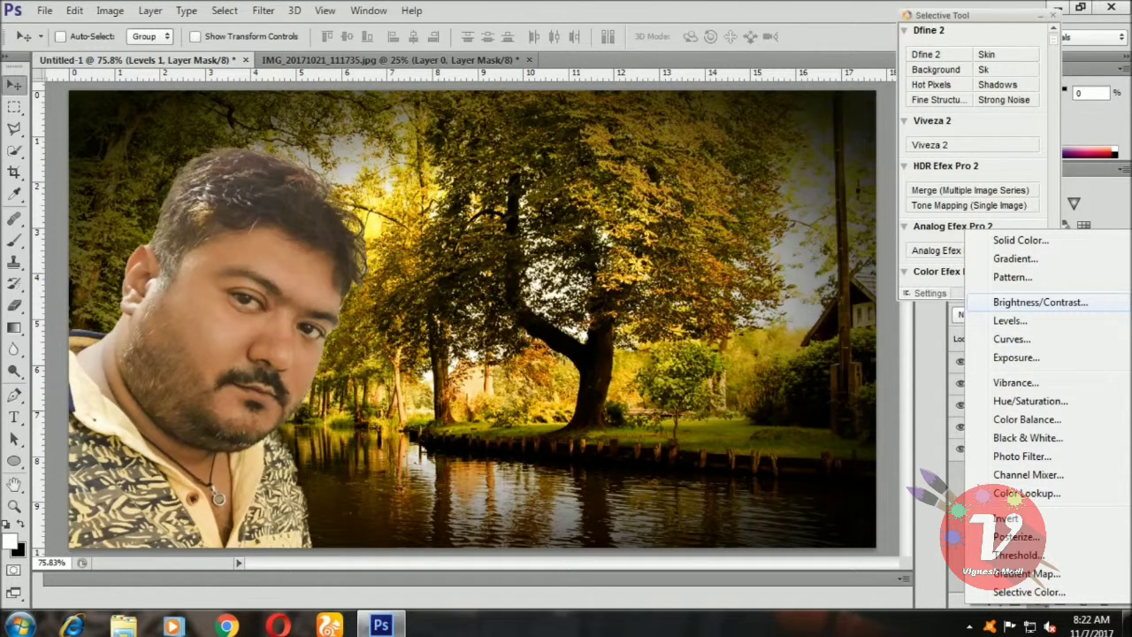
Add a Brightness/Contrast adjustment layer with Brightness 29 and Contrast 26.
{"action": "left_click", "coordinate": [1039, 301]}
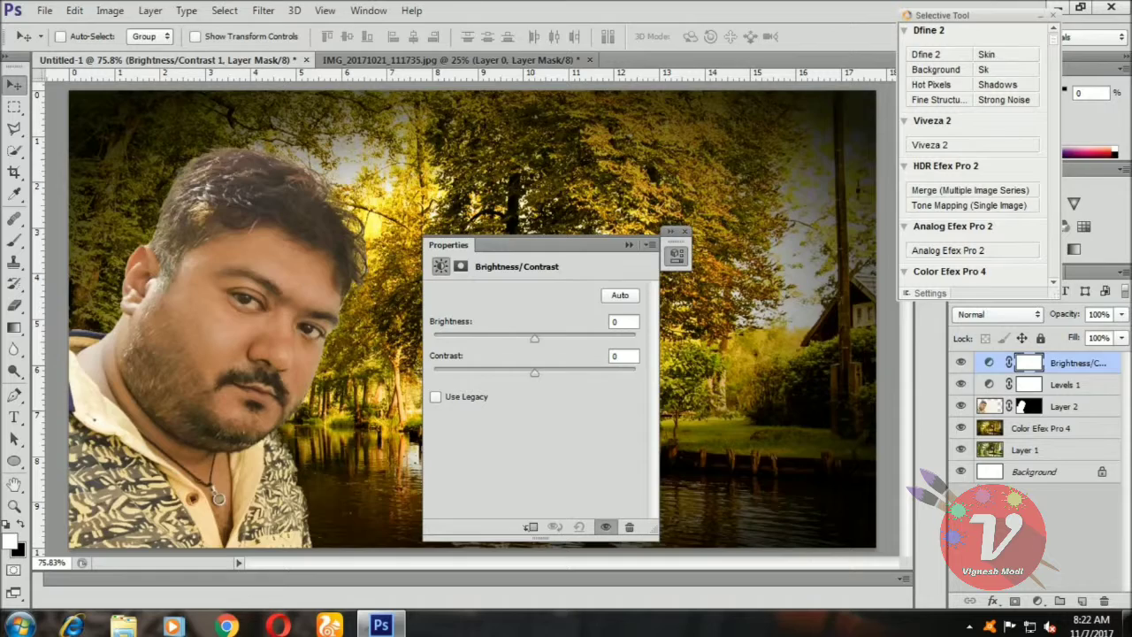
{"action": "mouse_move", "coordinate": [534, 339]}
{"action": "left_mouse_down"}
{"action": "mouse_move", "coordinate": [569, 338]}
{"action": "mouse_move", "coordinate": [554, 338]}
{"action": "mouse_move", "coordinate": [547, 372]}
{"action": "mouse_move", "coordinate": [580, 372]}
{"action": "mouse_move", "coordinate": [533, 373]}
{"action": "mouse_move", "coordinate": [560, 372]}
{"action": "left_mouse_up"}
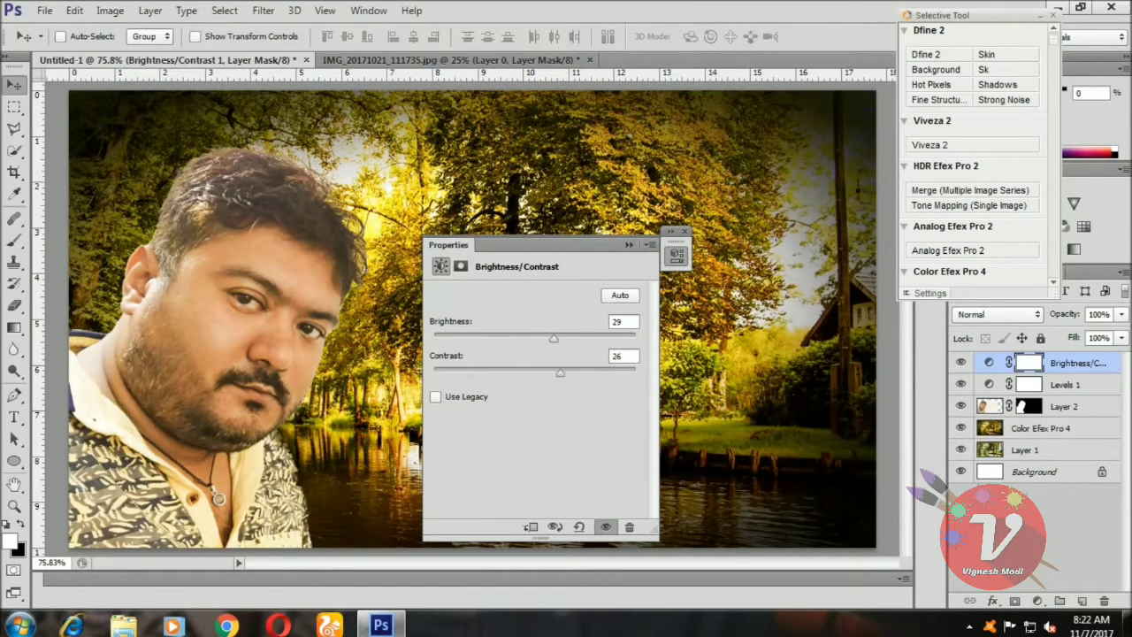
{"action": "left_click", "coordinate": [629, 244]}
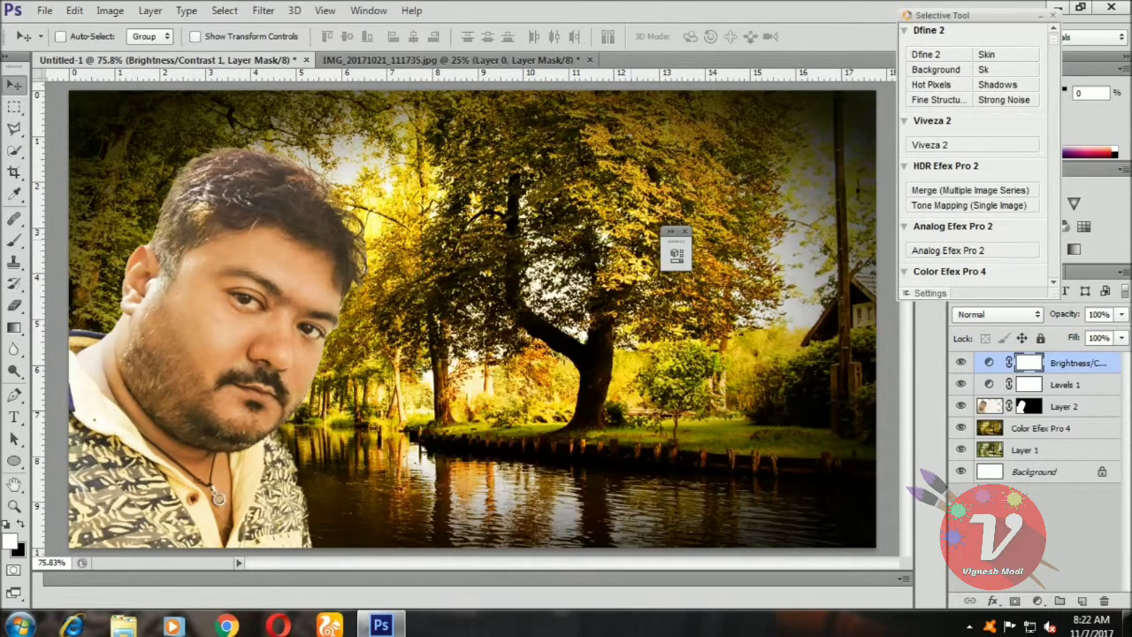
{"action": "left_click", "coordinate": [684, 230]}
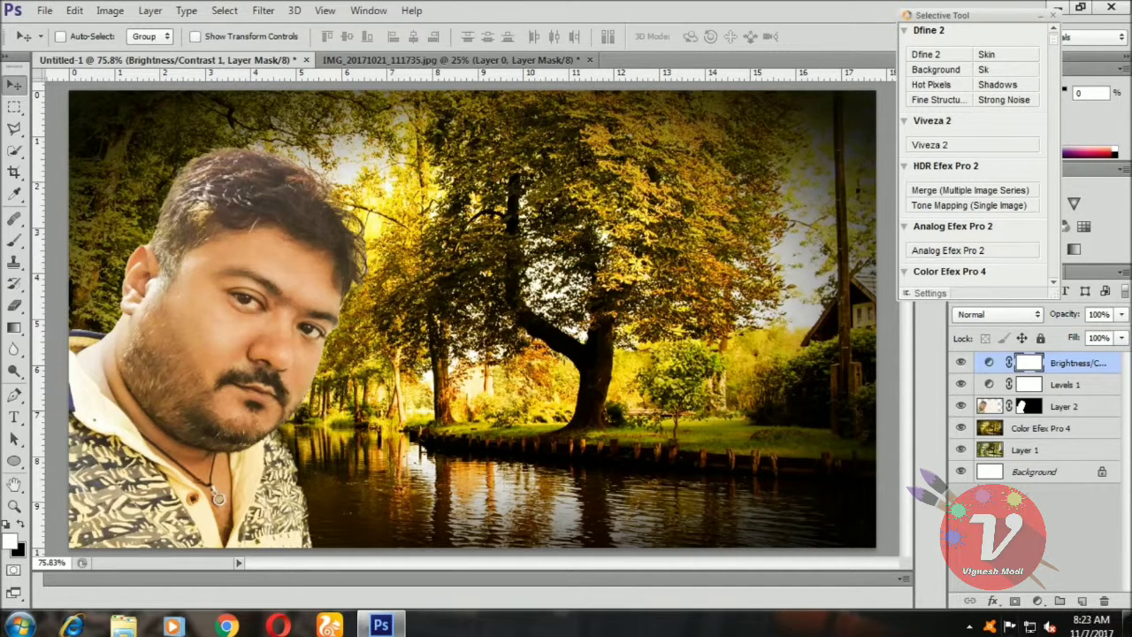
Add an Exposure adjustment layer with Exposure -0.33 and Gamma 0.96.
{"action": "left_click", "coordinate": [1037, 601]}
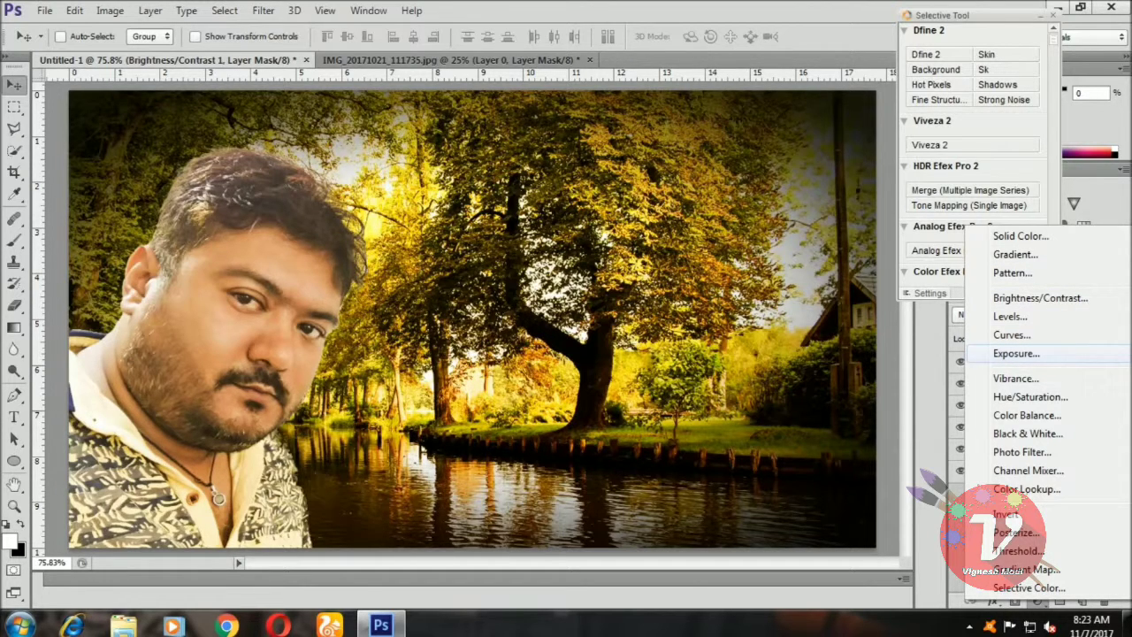
{"action": "left_click", "coordinate": [1016, 353]}
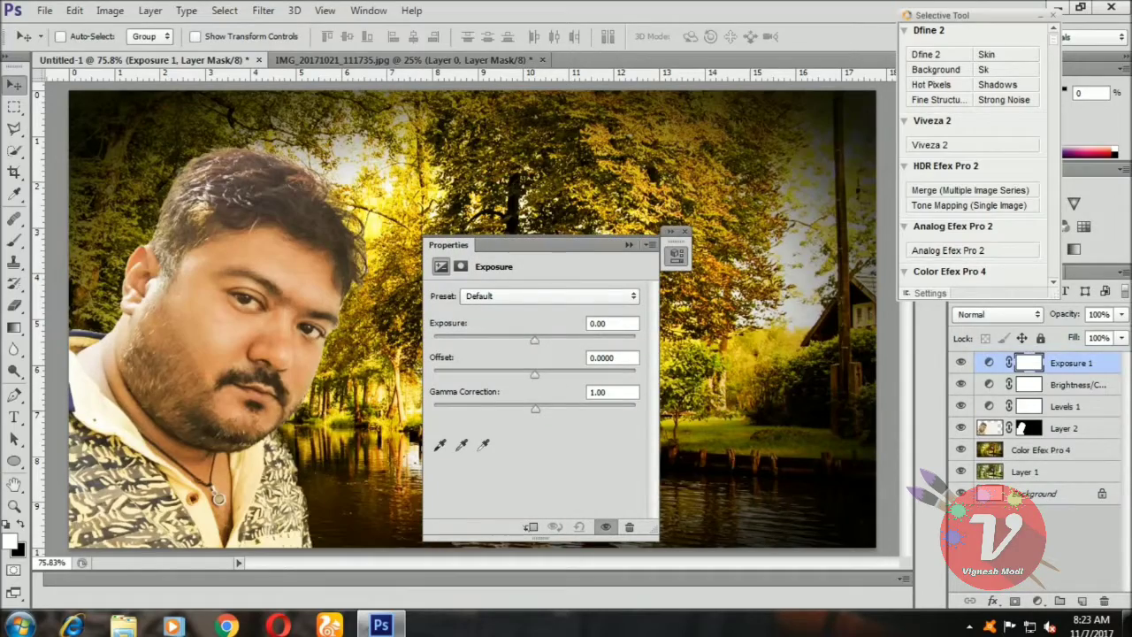
{"action": "mouse_move", "coordinate": [534, 339]}
{"action": "left_mouse_down"}
{"action": "mouse_move", "coordinate": [518, 339]}
{"action": "mouse_move", "coordinate": [529, 339]}
{"action": "mouse_move", "coordinate": [518, 374]}
{"action": "mouse_move", "coordinate": [533, 374]}
{"action": "left_mouse_up"}
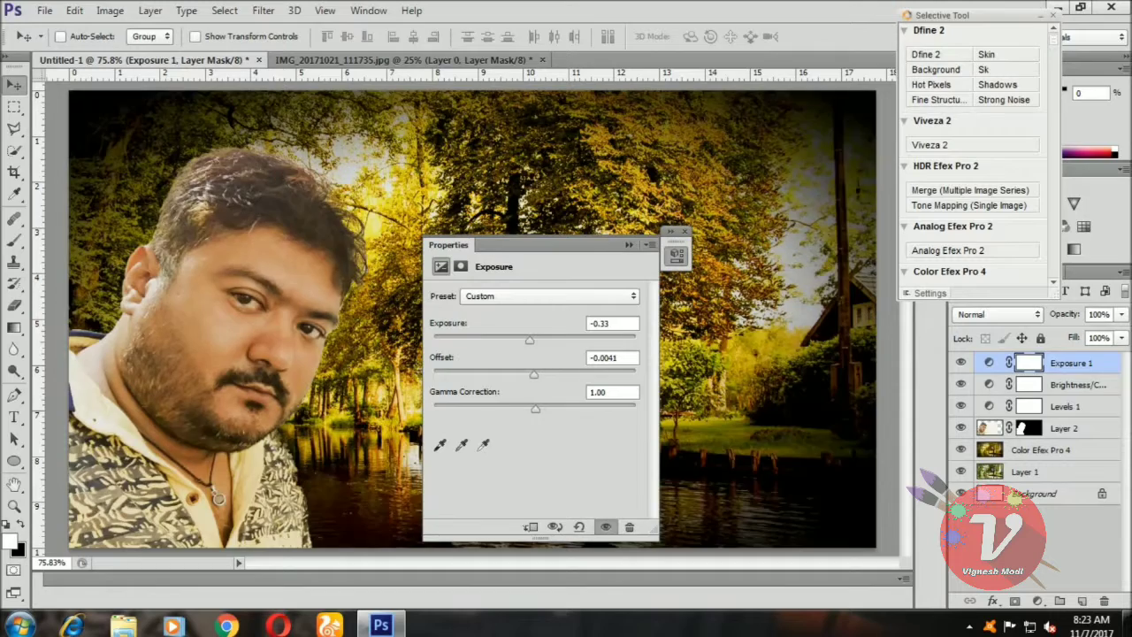
{"action": "mouse_move", "coordinate": [535, 409]}
{"action": "left_mouse_down"}
{"action": "mouse_move", "coordinate": [513, 408]}
{"action": "mouse_move", "coordinate": [548, 408]}
{"action": "mouse_move", "coordinate": [537, 409]}
{"action": "left_mouse_up"}
{"action": "left_click", "coordinate": [629, 244]}
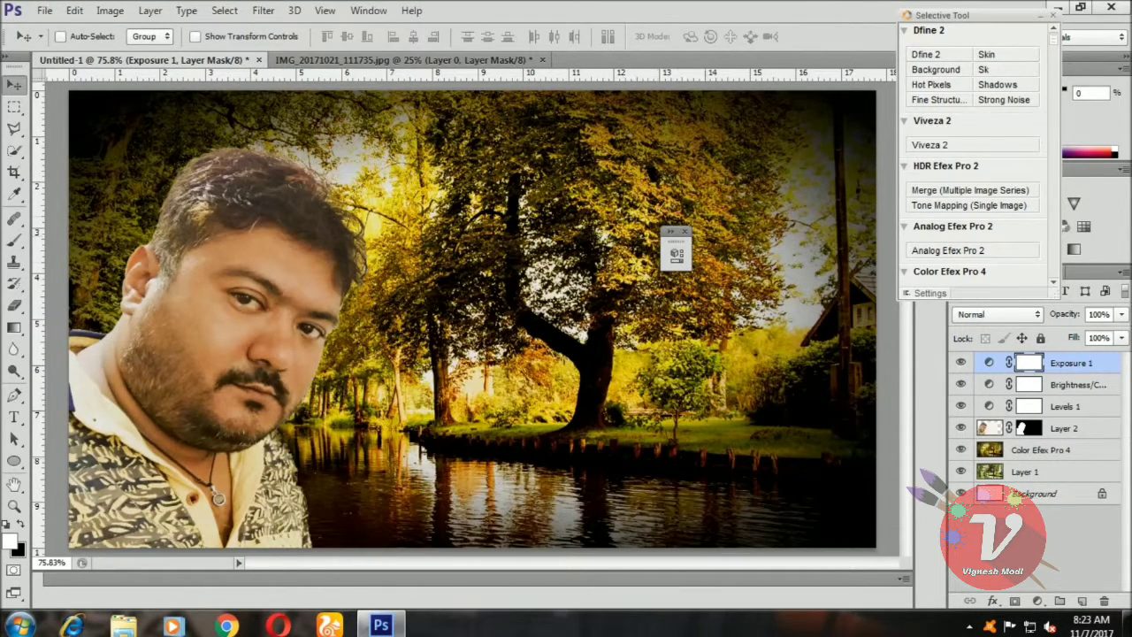
Close the Exposure settings and stamp all visible layers into a new Layer 3.
{"action": "left_click", "coordinate": [683, 231]}
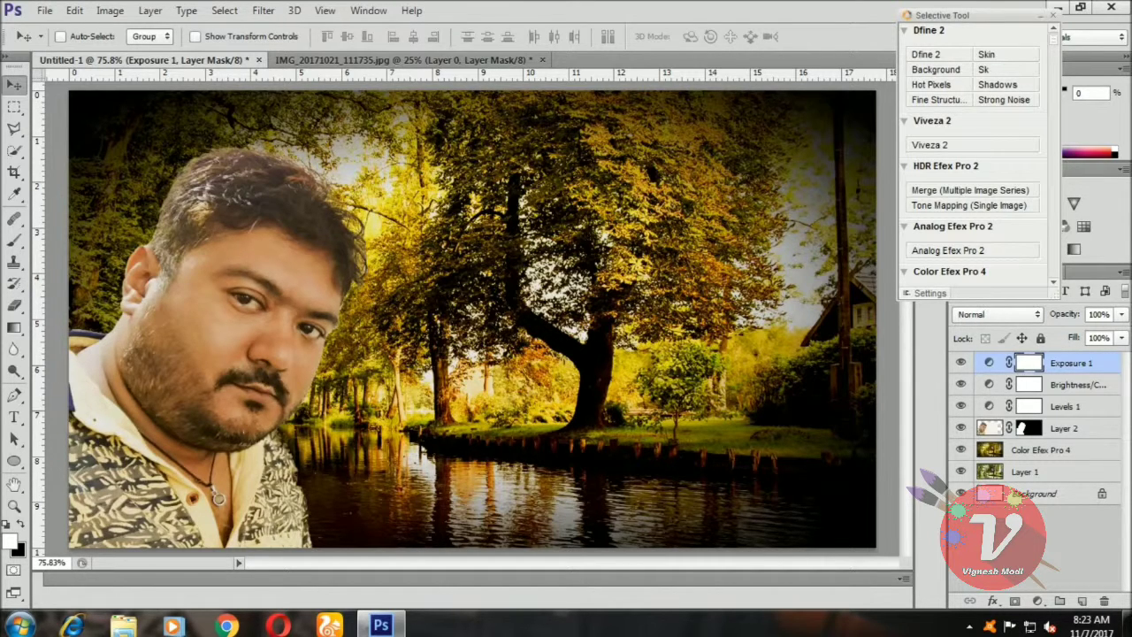
{"action": "key", "text": "ctrl+shift+alt+e"}
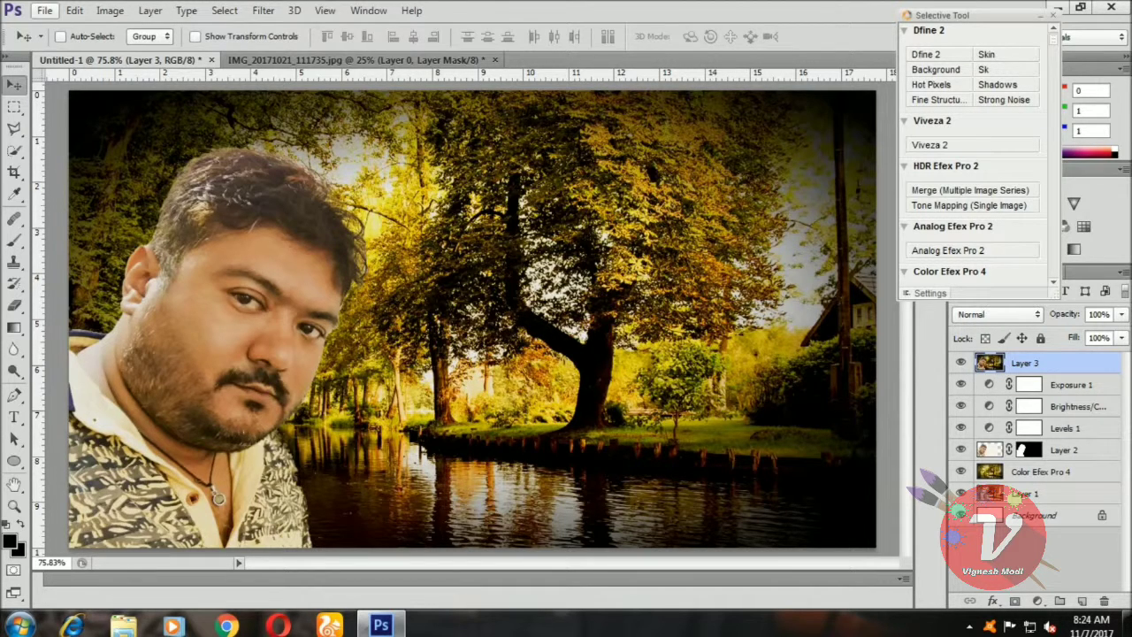
Open iris_by_wampirus-d3igf28.png from the 5 11 17 folder.
{"action": "left_click", "coordinate": [44, 10]}
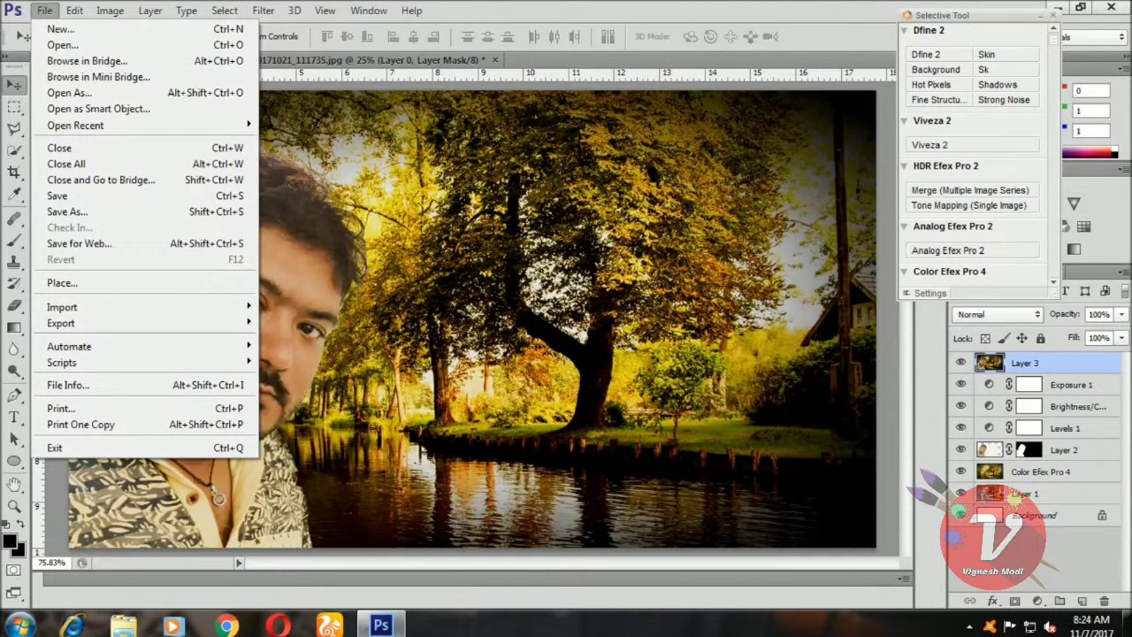
{"action": "left_click", "coordinate": [62, 44]}
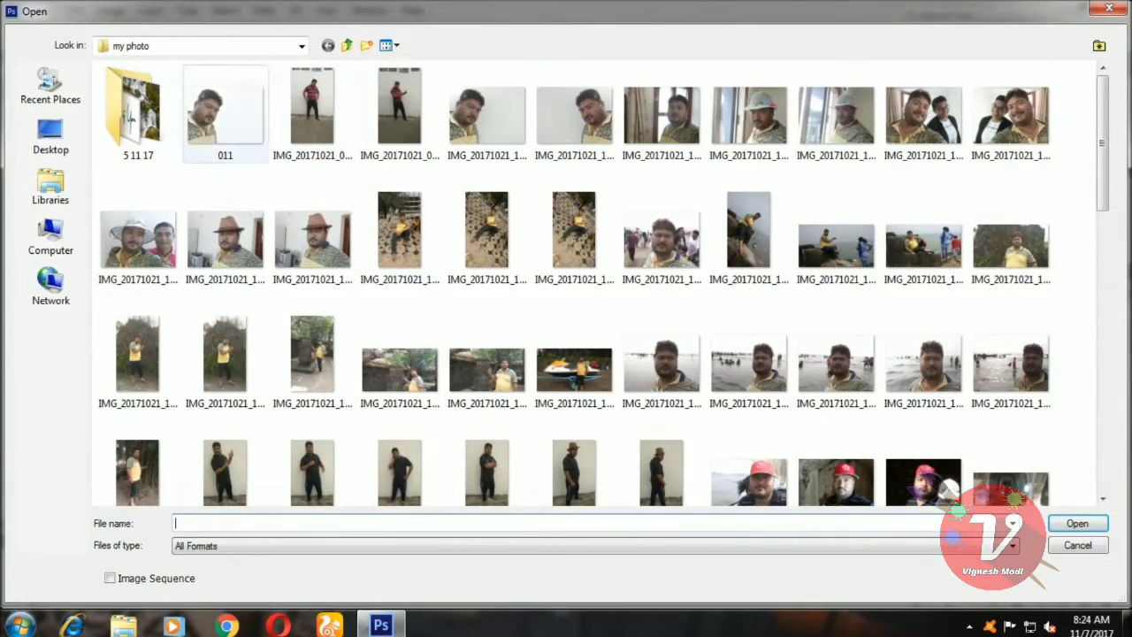
{"action": "left_click", "coordinate": [137, 113]}
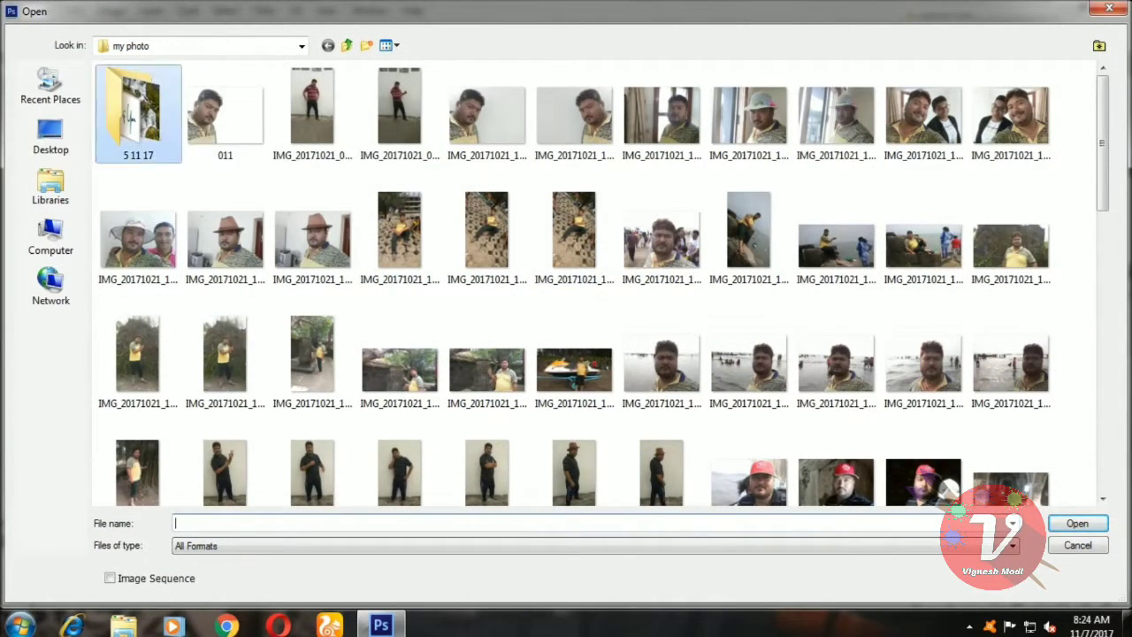
{"action": "double_click", "coordinate": [137, 114]}
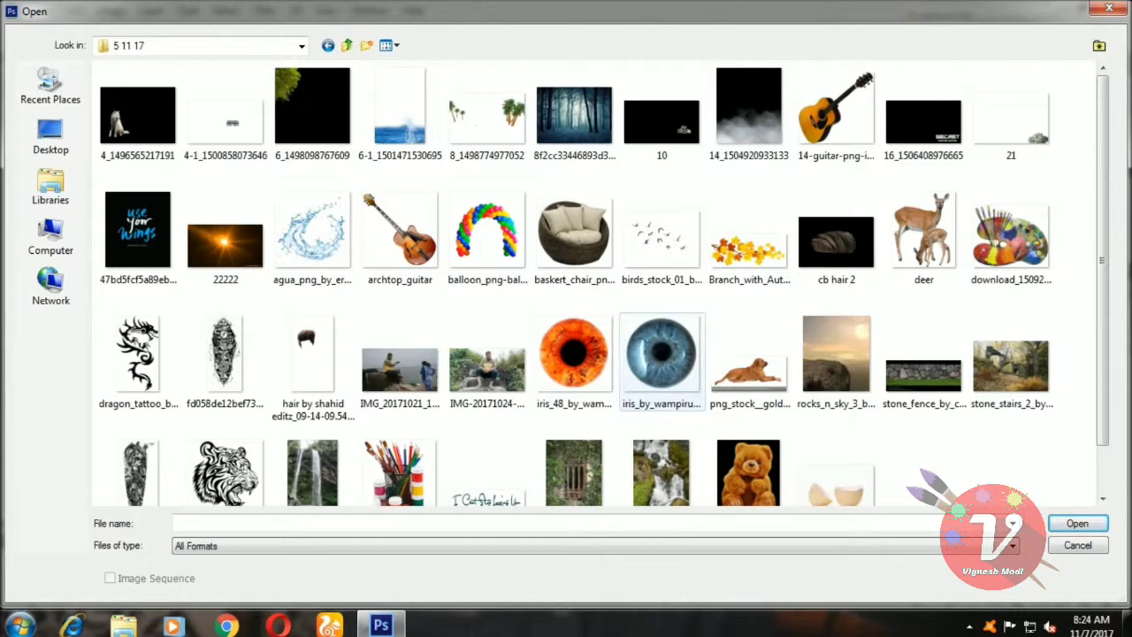
{"action": "left_click", "coordinate": [661, 354]}
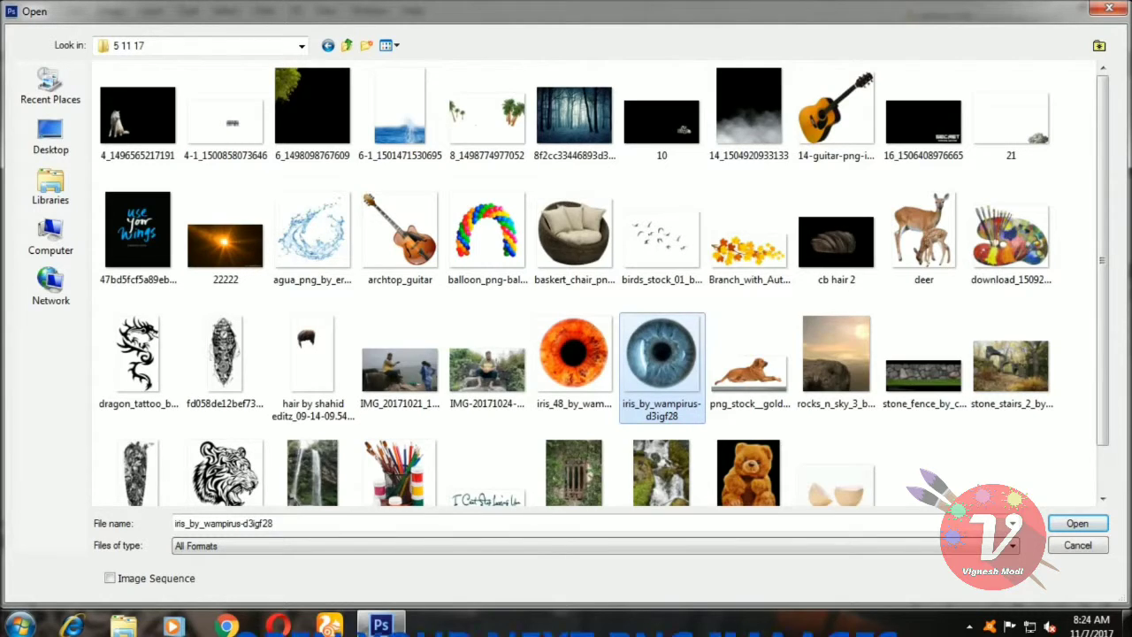
{"action": "double_click", "coordinate": [662, 354]}
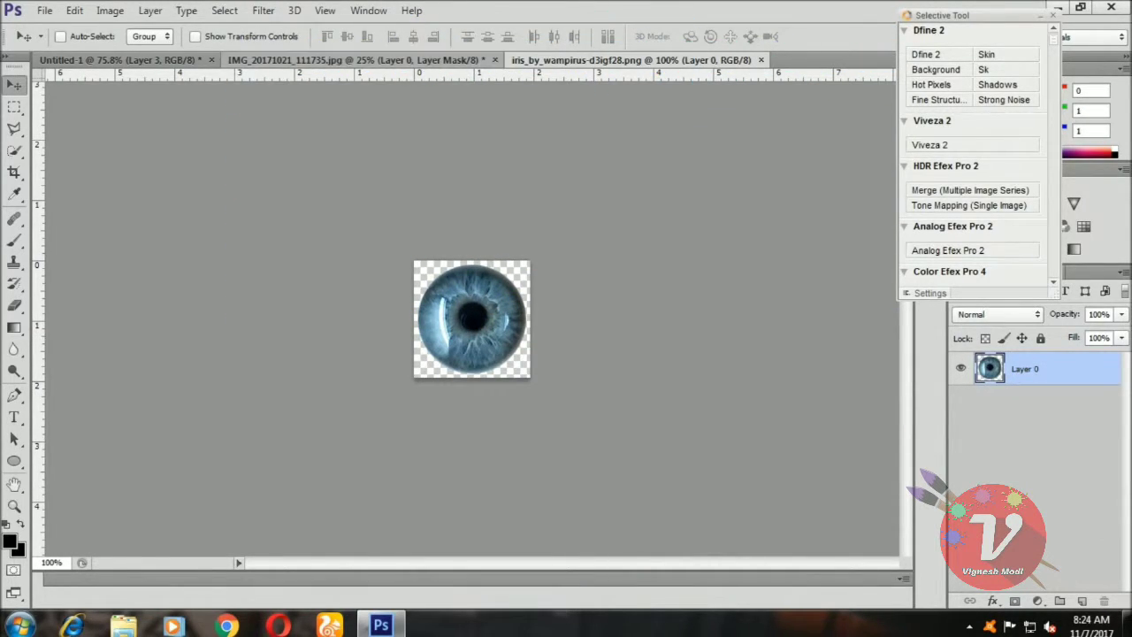
Close IMG_20171021_111735.jpg without saving and drag the iris toward the Untitled-1 tab.
{"action": "left_click", "coordinate": [354, 60]}
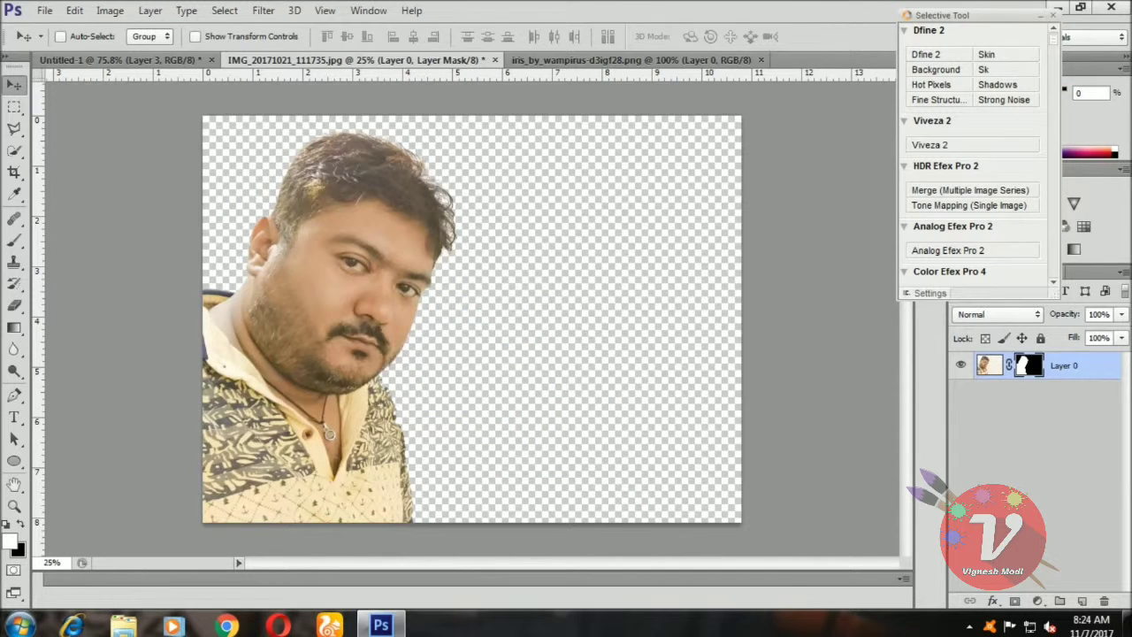
{"action": "left_click", "coordinate": [494, 60]}
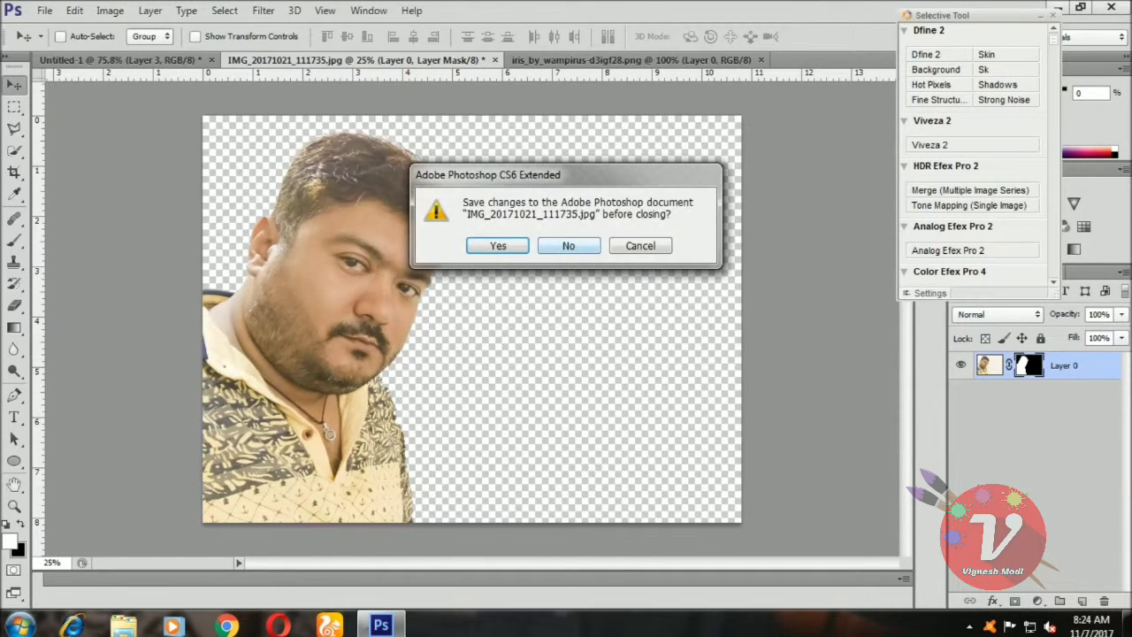
{"action": "left_click", "coordinate": [569, 246]}
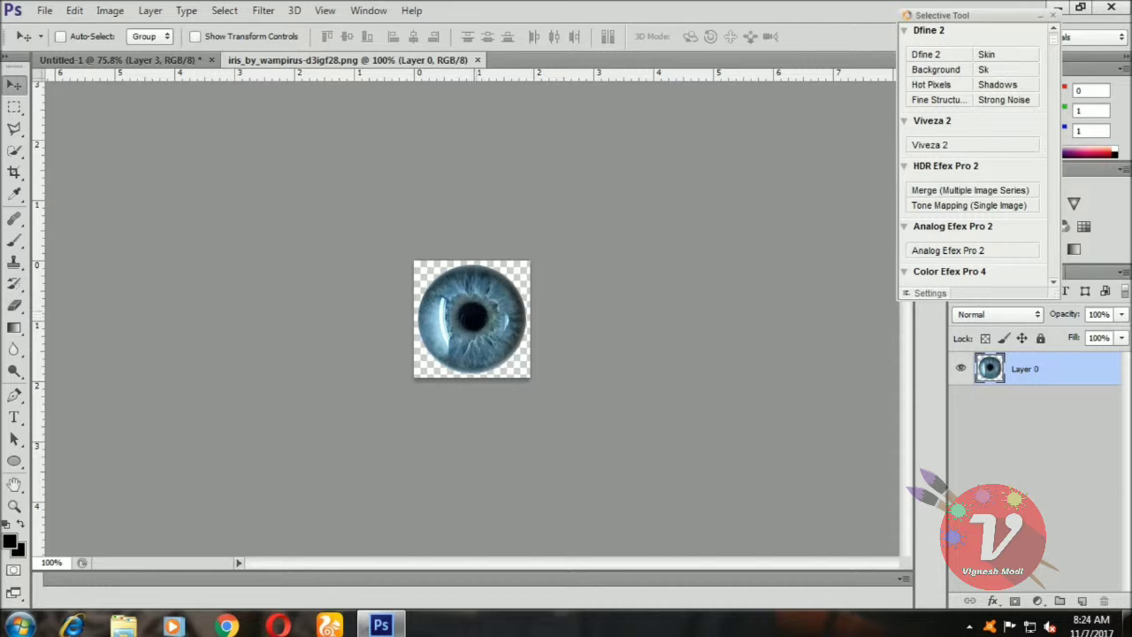
{"action": "left_click_drag", "start_coordinate": [488, 265], "coordinate": [185, 60]}
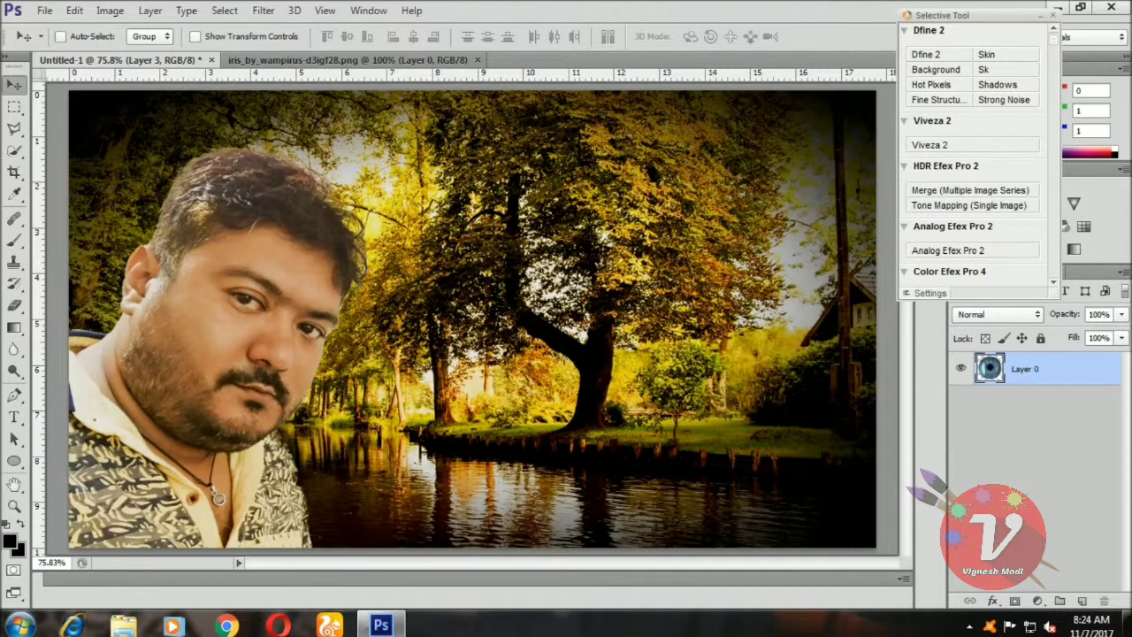
Drop the iris into Untitled-1 as Layer 4 and scale it down to roughly eye size.
{"action": "left_click_drag", "start_coordinate": [186, 60], "coordinate": [240, 309]}
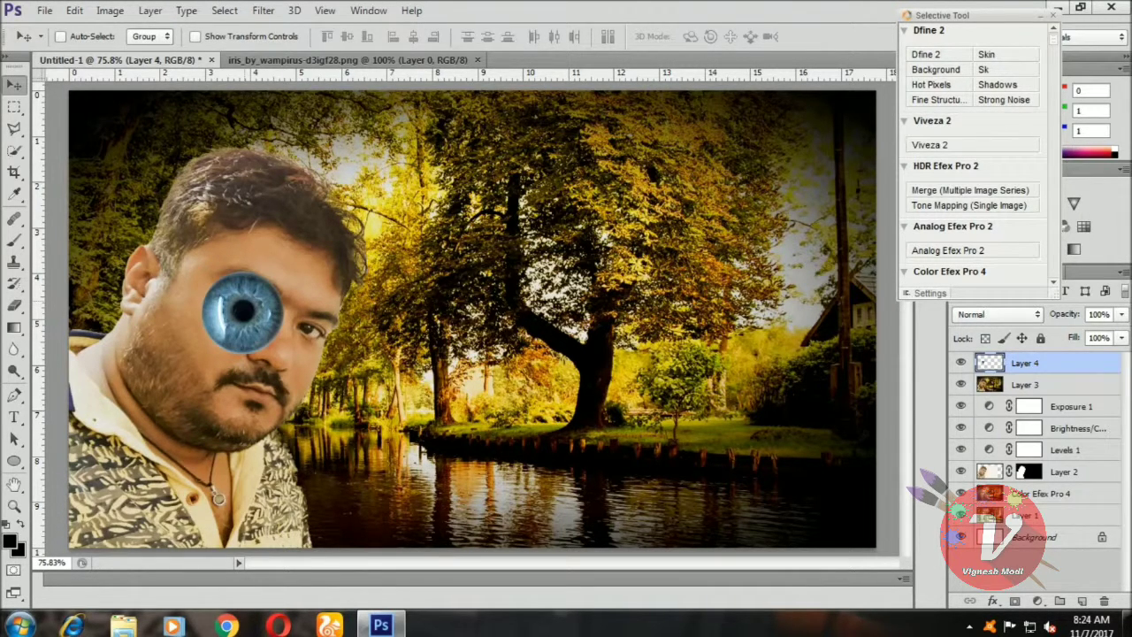
{"action": "key", "text": "ctrl+t"}
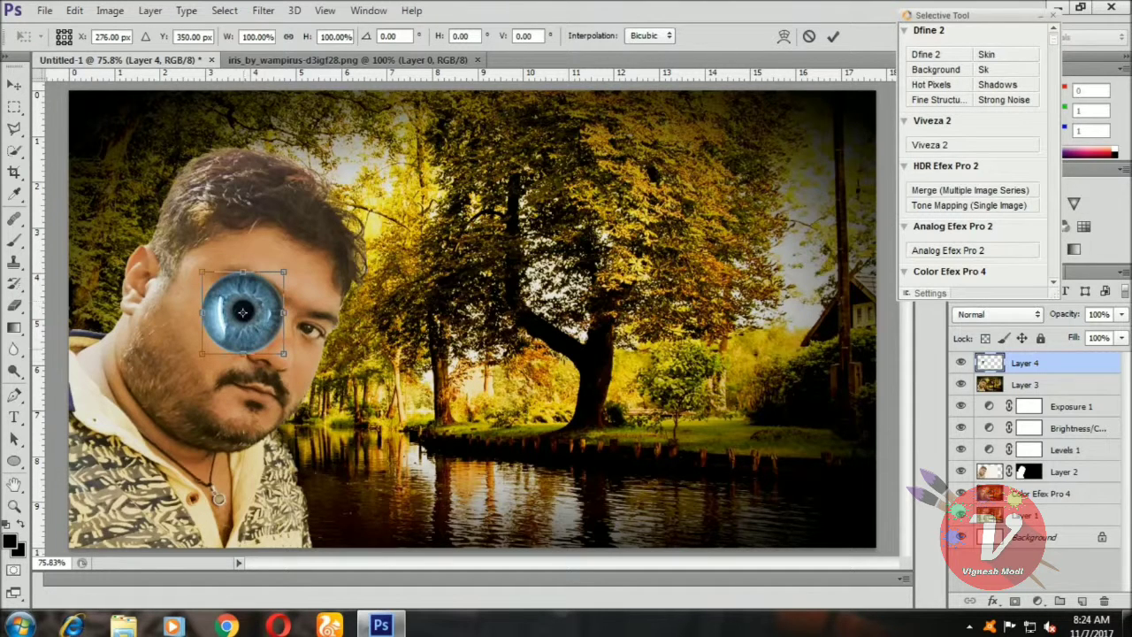
{"action": "left_click_drag", "start_coordinate": [284, 354], "coordinate": [223, 291]}
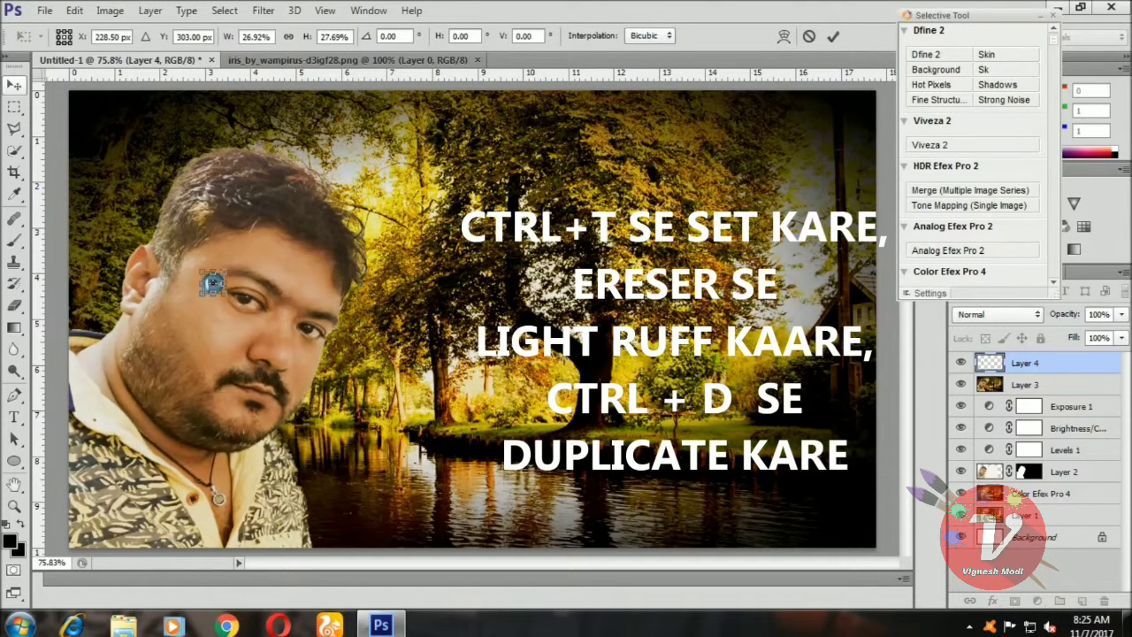
{"action": "left_click", "coordinate": [15, 85]}
{"action": "left_click", "coordinate": [507, 248]}
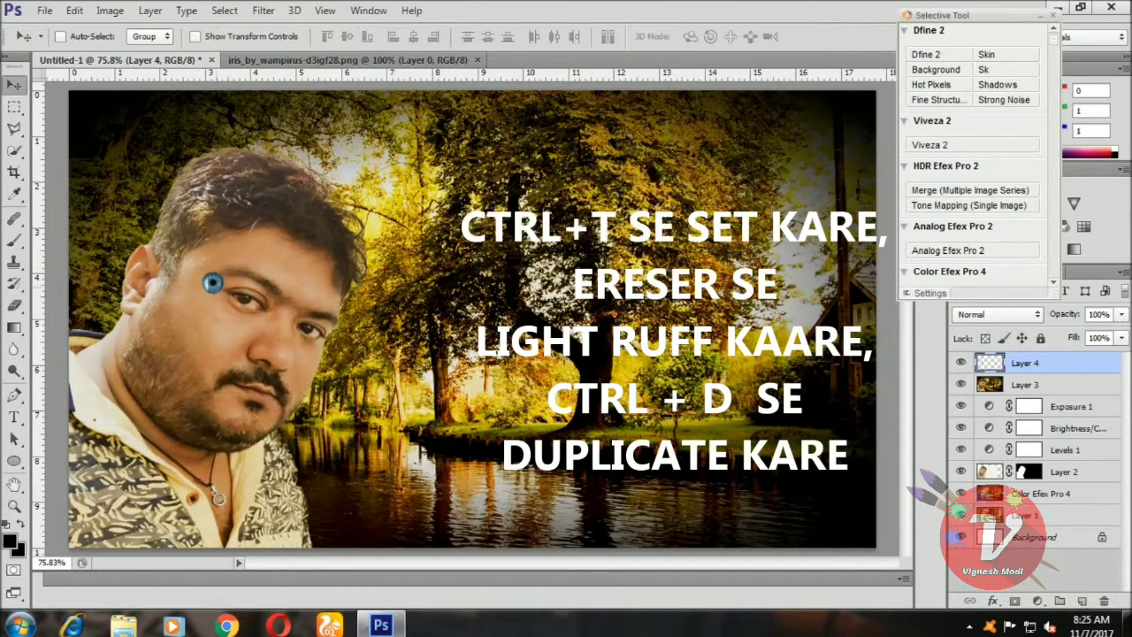
Position the iris over the man's eye and lower its opacity to 45%.
{"action": "left_click_drag", "start_coordinate": [212, 283], "coordinate": [245, 298]}
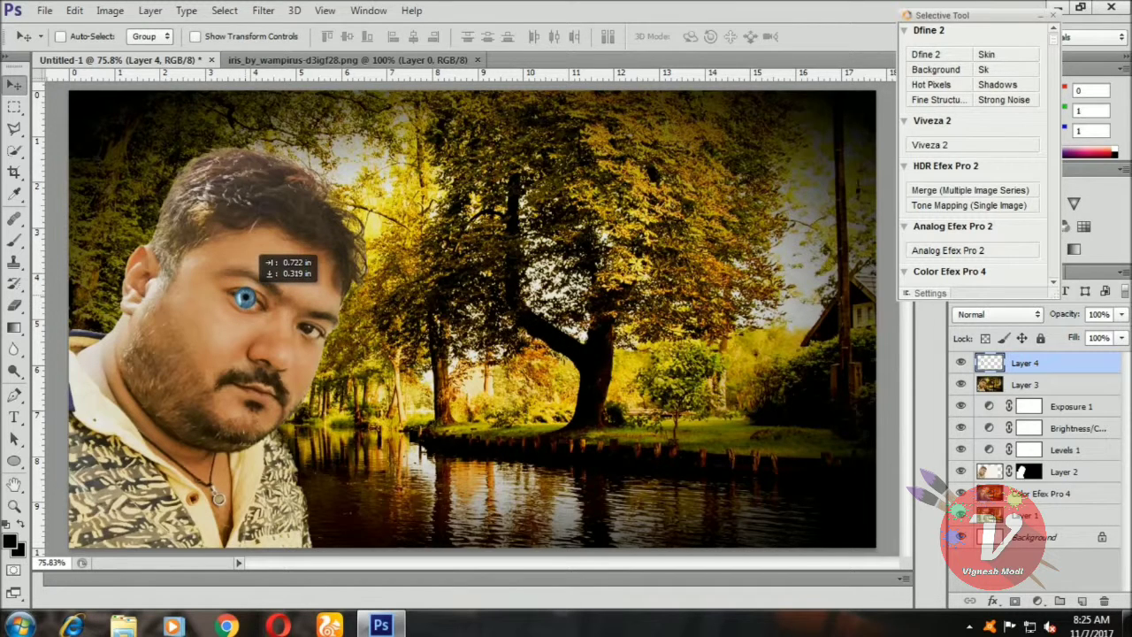
{"action": "left_click_drag", "start_coordinate": [257, 256], "coordinate": [256, 257]}
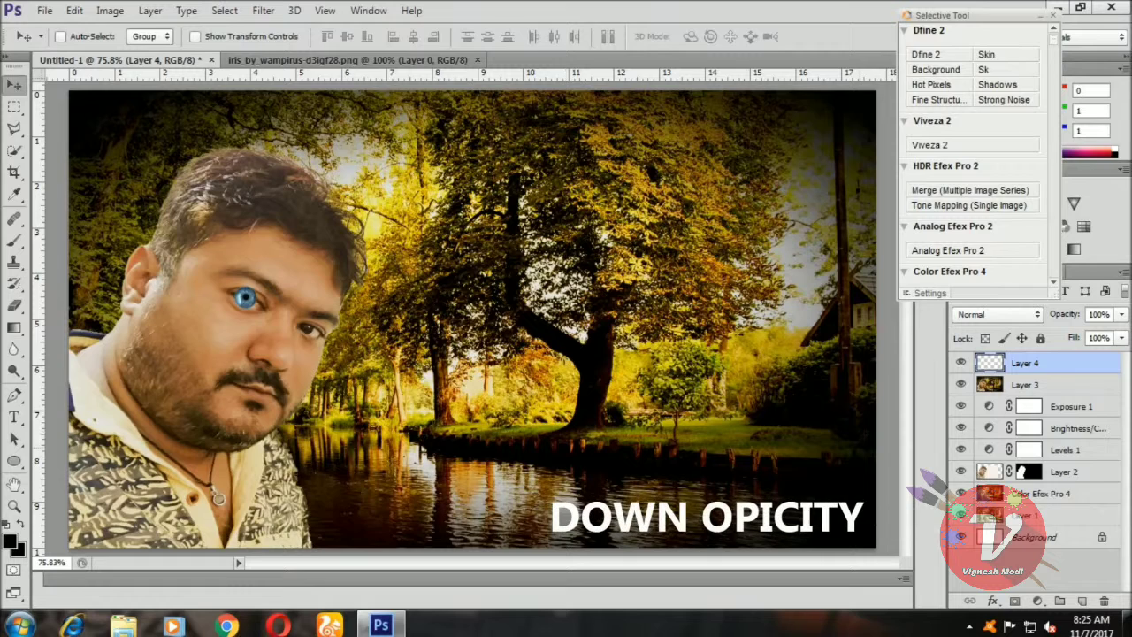
{"action": "left_click", "coordinate": [1121, 313]}
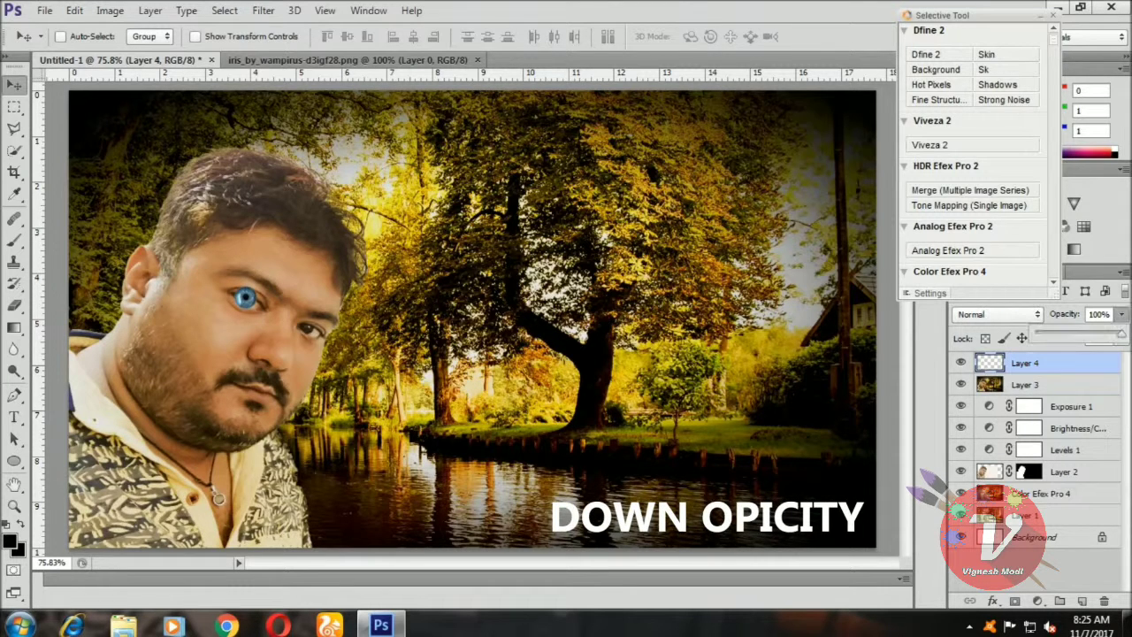
{"action": "mouse_move", "coordinate": [1119, 334]}
{"action": "left_mouse_down"}
{"action": "mouse_move", "coordinate": [1053, 334]}
{"action": "mouse_move", "coordinate": [1074, 334]}
{"action": "left_mouse_up"}
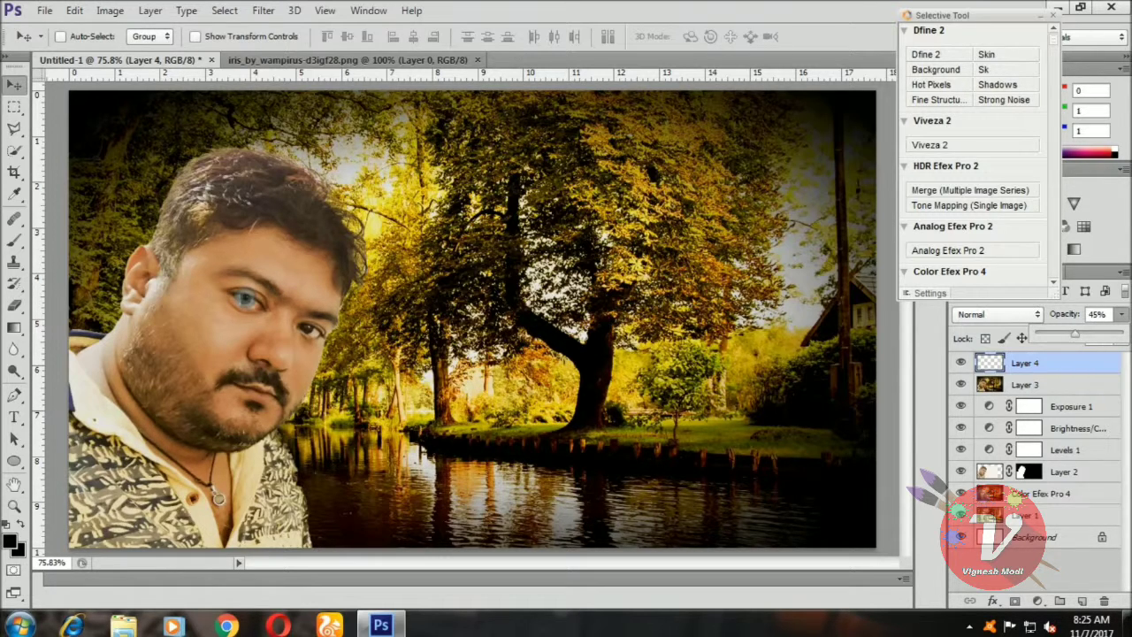
{"action": "key", "text": "ctrl+t"}
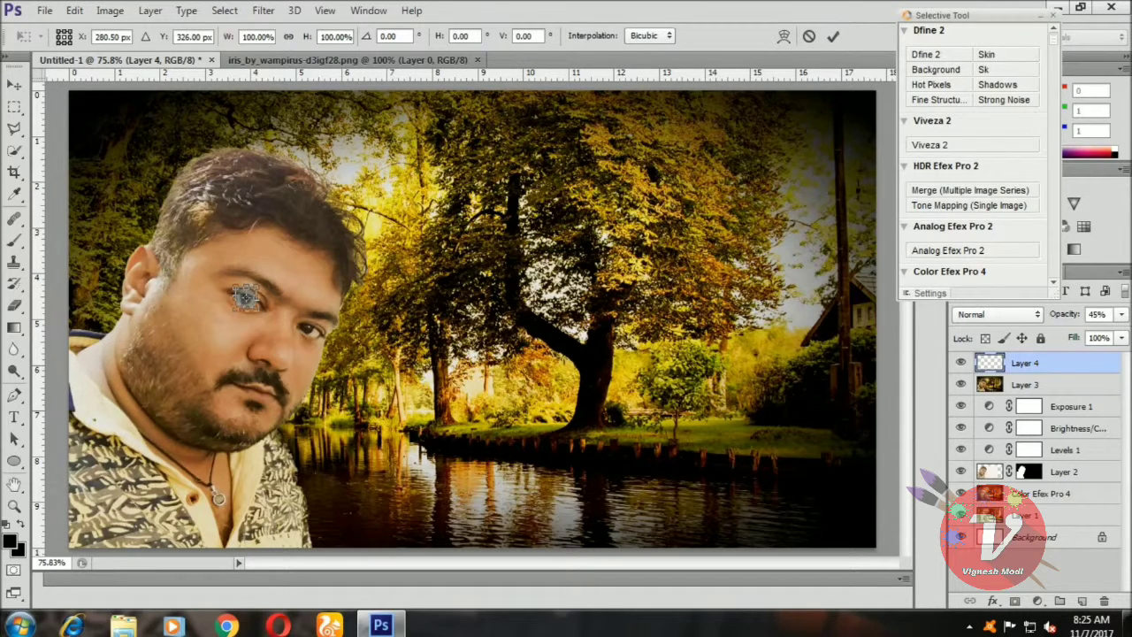
Zoom in on the eye and resize the iris to about 77% width and 72% height.
{"action": "key", "text": "z"}
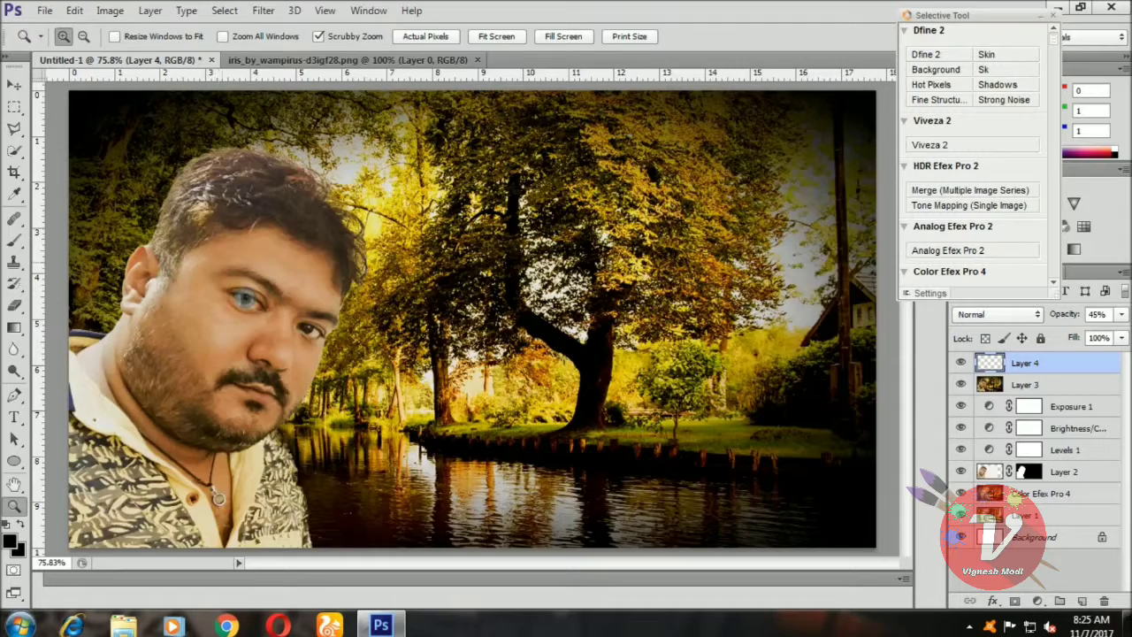
{"action": "left_click", "coordinate": [220, 266]}
{"action": "left_click", "coordinate": [220, 266]}
{"action": "left_click", "coordinate": [219, 266]}
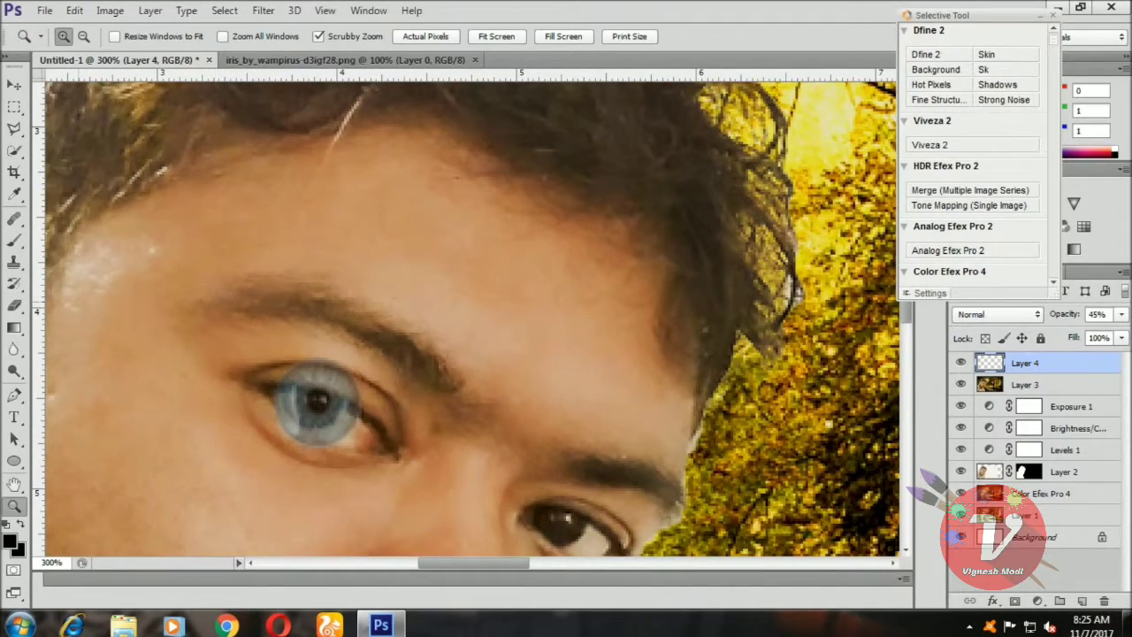
{"action": "key", "text": "ctrl+t"}
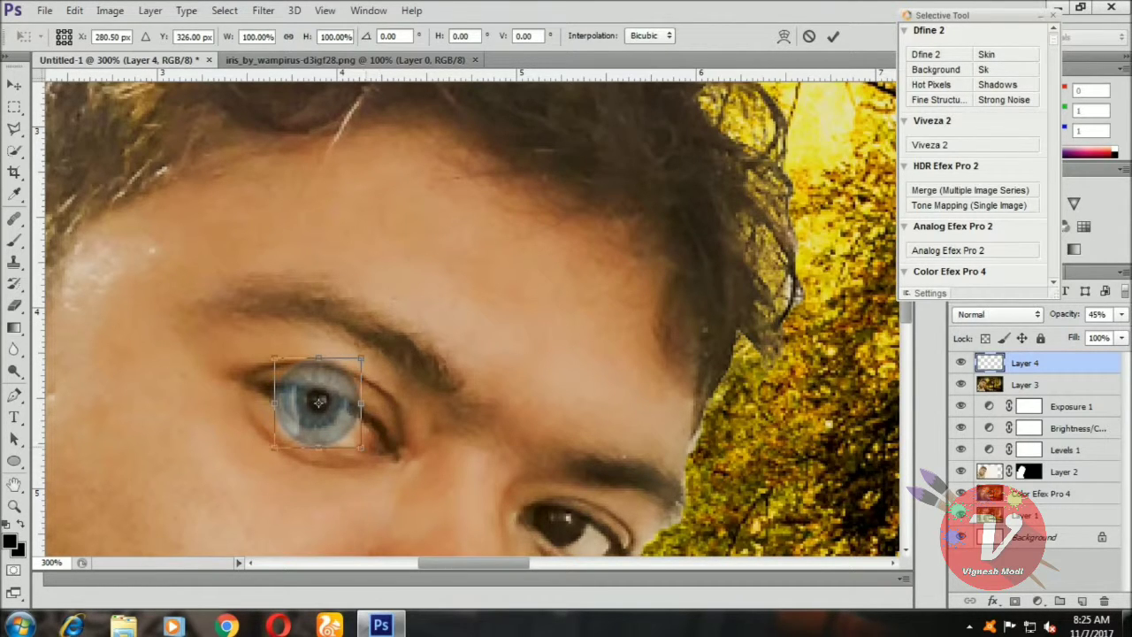
{"action": "left_click_drag", "start_coordinate": [360, 447], "coordinate": [349, 431]}
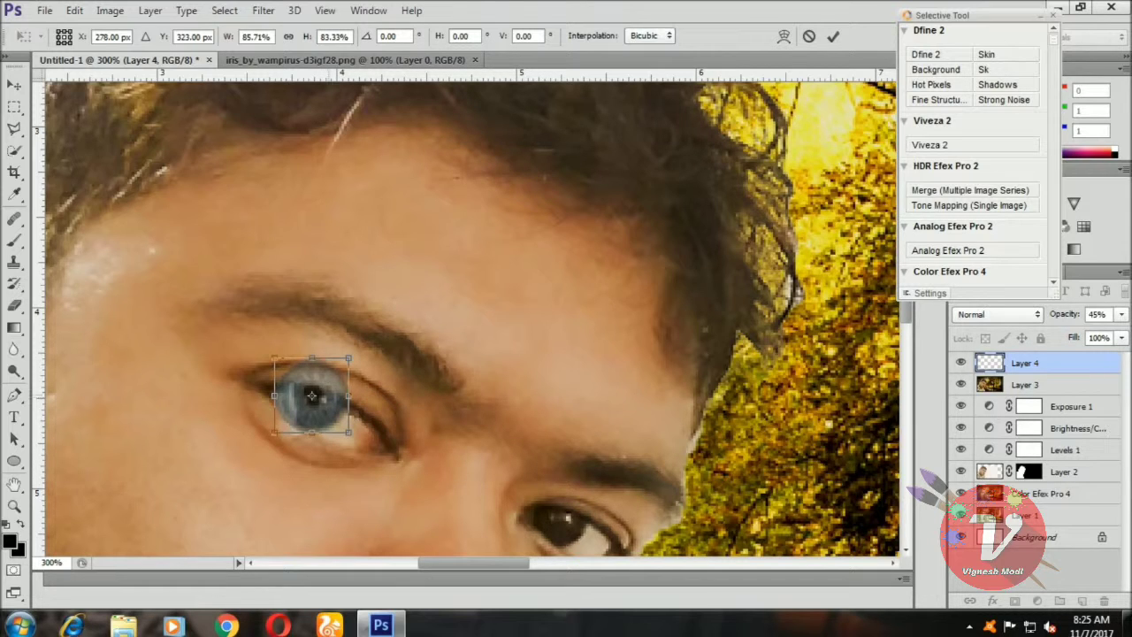
{"action": "left_click_drag", "start_coordinate": [311, 396], "coordinate": [312, 403]}
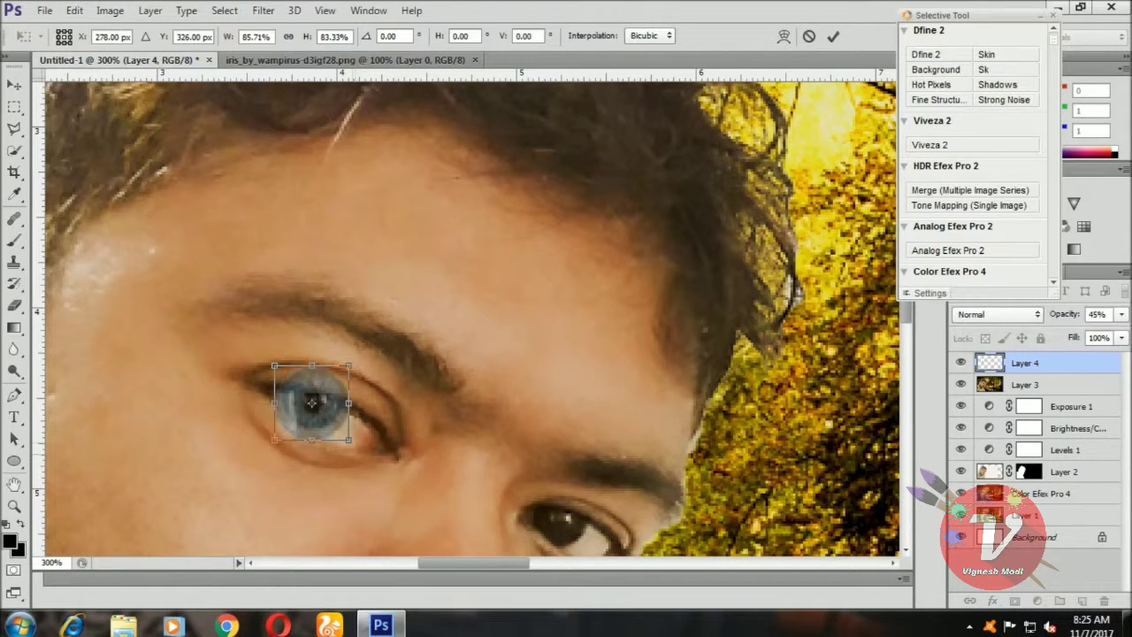
{"action": "left_click_drag", "start_coordinate": [348, 440], "coordinate": [344, 430]}
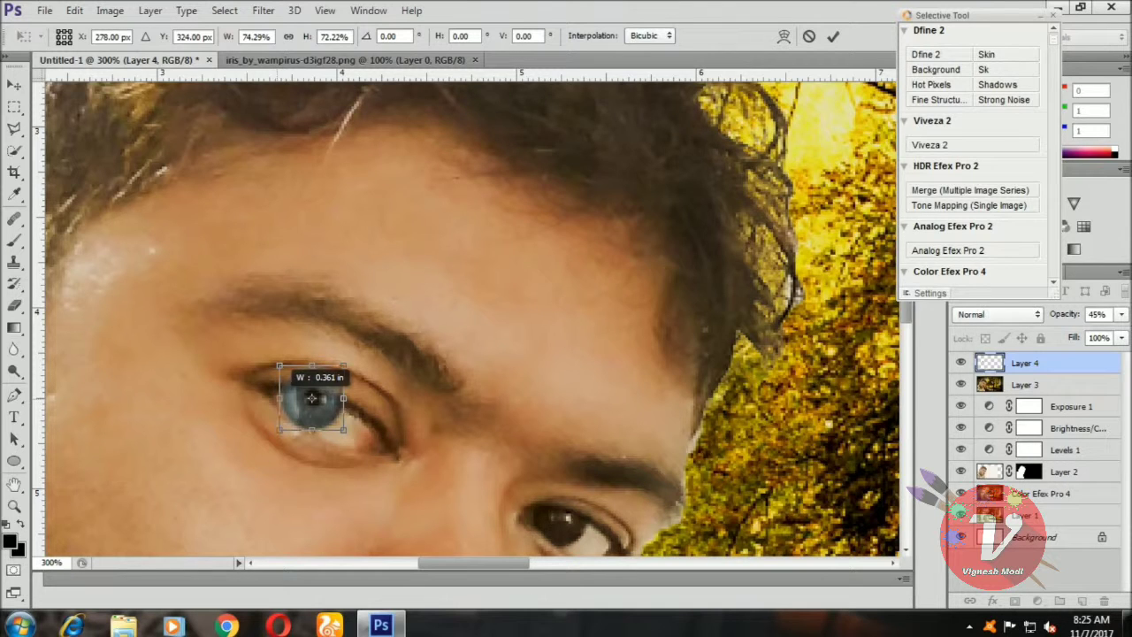
{"action": "left_click_drag", "start_coordinate": [274, 398], "coordinate": [275, 398]}
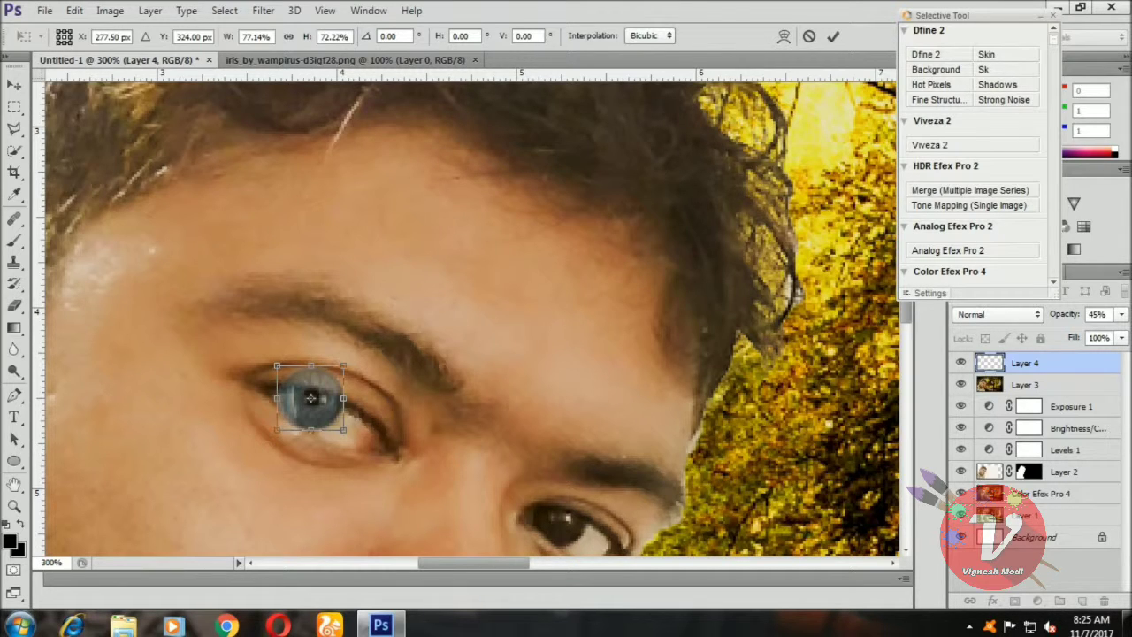
{"action": "left_click", "coordinate": [832, 36]}
{"action": "key", "text": "z"}
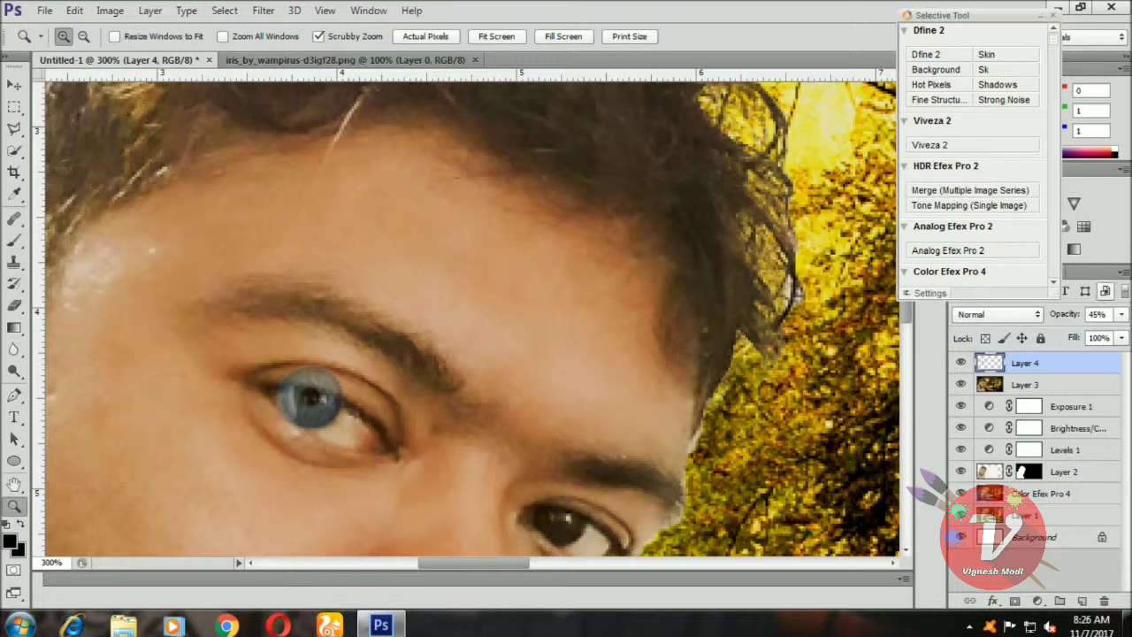
Raise Layer 4 opacity to 99% and set the Eraser brush to 13 px.
{"action": "left_click", "coordinate": [1120, 314]}
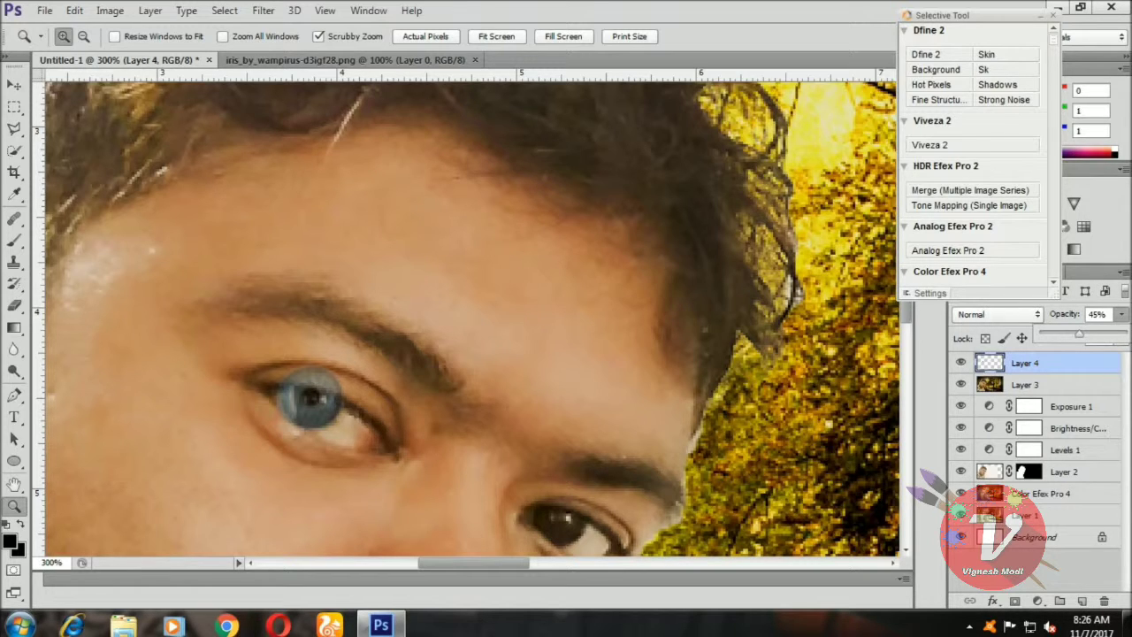
{"action": "left_click_drag", "start_coordinate": [1078, 334], "coordinate": [1121, 334]}
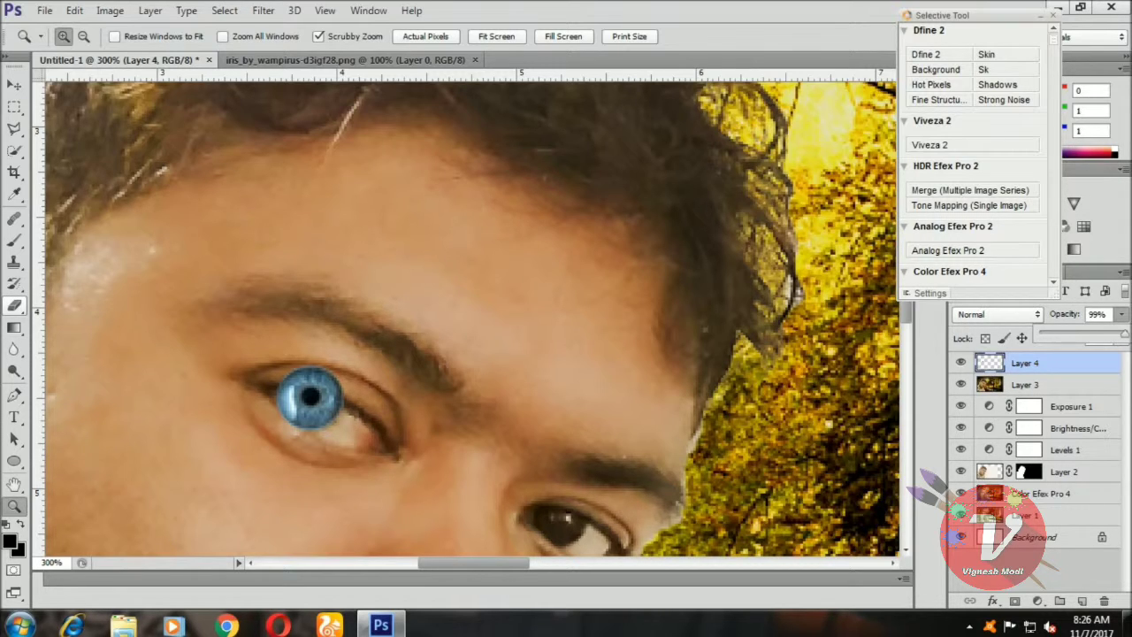
{"action": "left_click", "coordinate": [14, 305]}
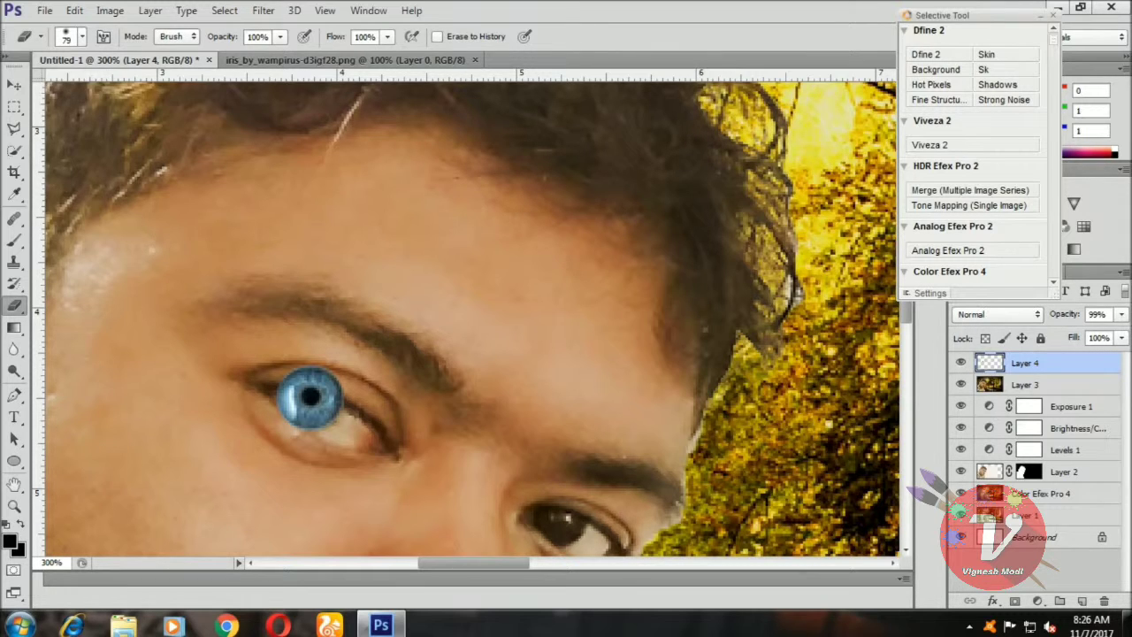
{"action": "left_click", "coordinate": [81, 36]}
{"action": "left_click_drag", "start_coordinate": [86, 90], "coordinate": [33, 91]}
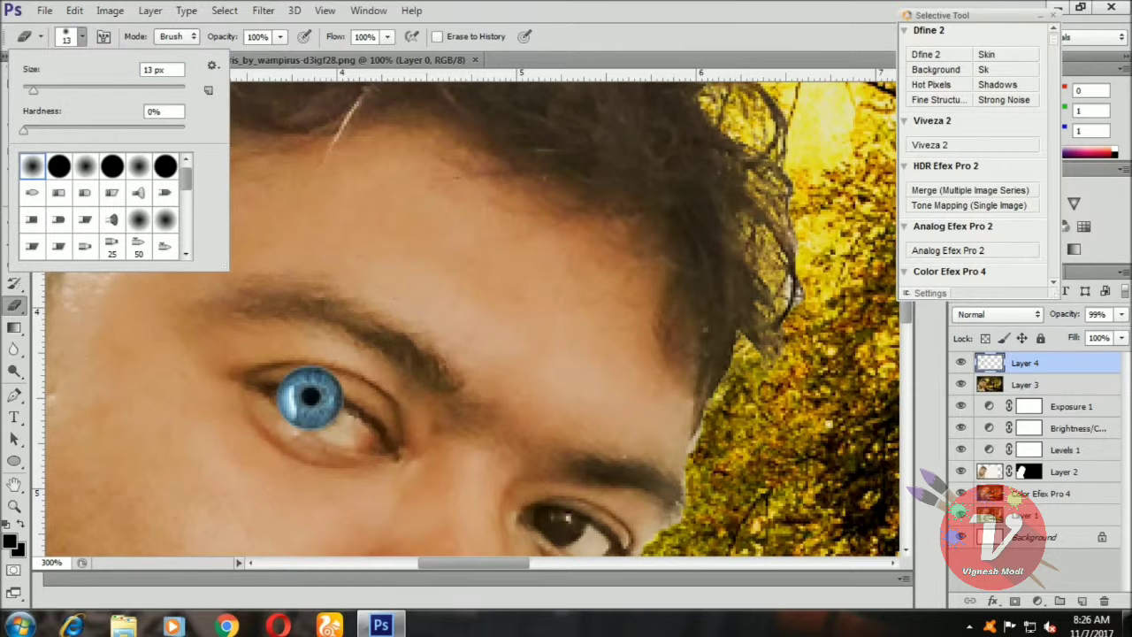
{"action": "key", "text": "Return"}
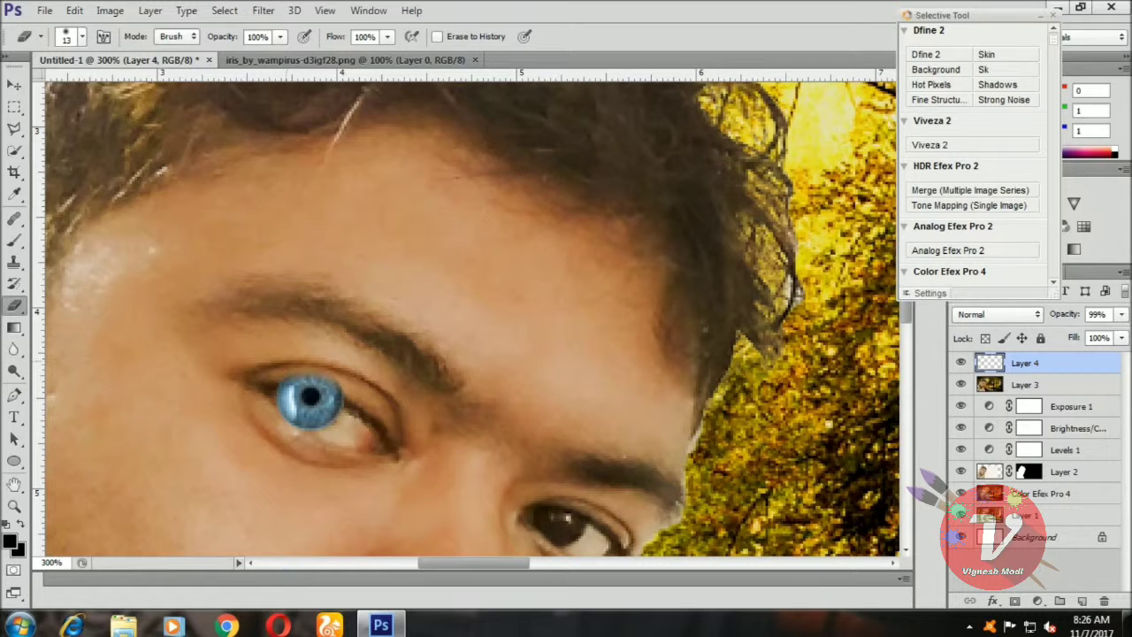
Erase the iris edges over the upper eyelid and the stray highlight on its left.
{"action": "left_click_drag", "start_coordinate": [307, 371], "coordinate": [332, 382]}
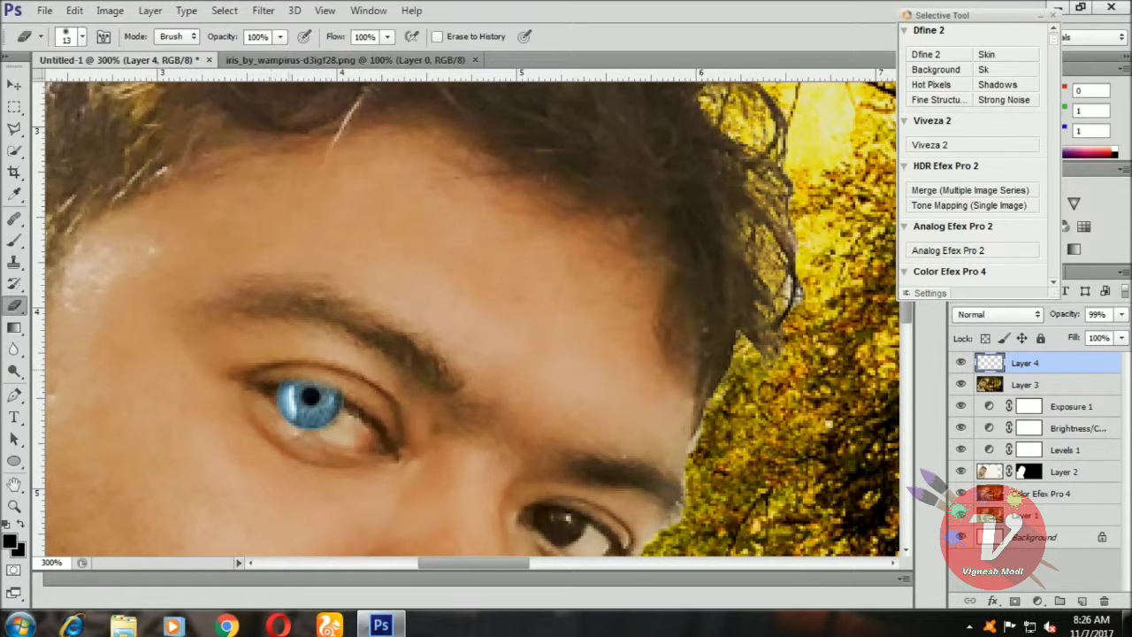
{"action": "left_click_drag", "start_coordinate": [271, 359], "coordinate": [313, 370]}
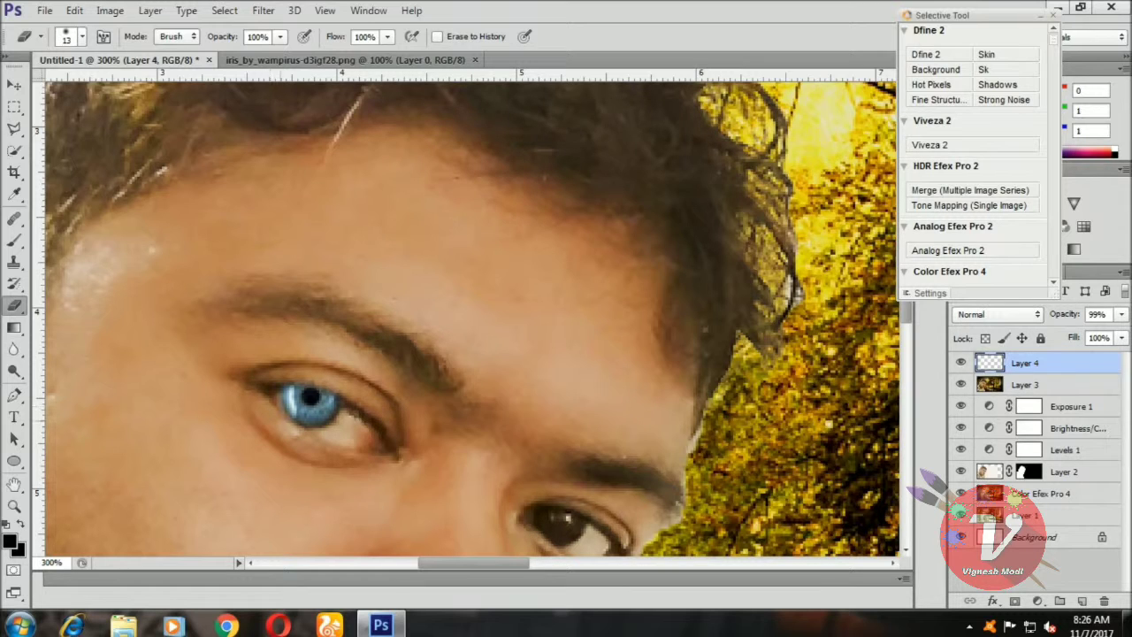
{"action": "left_click_drag", "start_coordinate": [286, 387], "coordinate": [299, 415]}
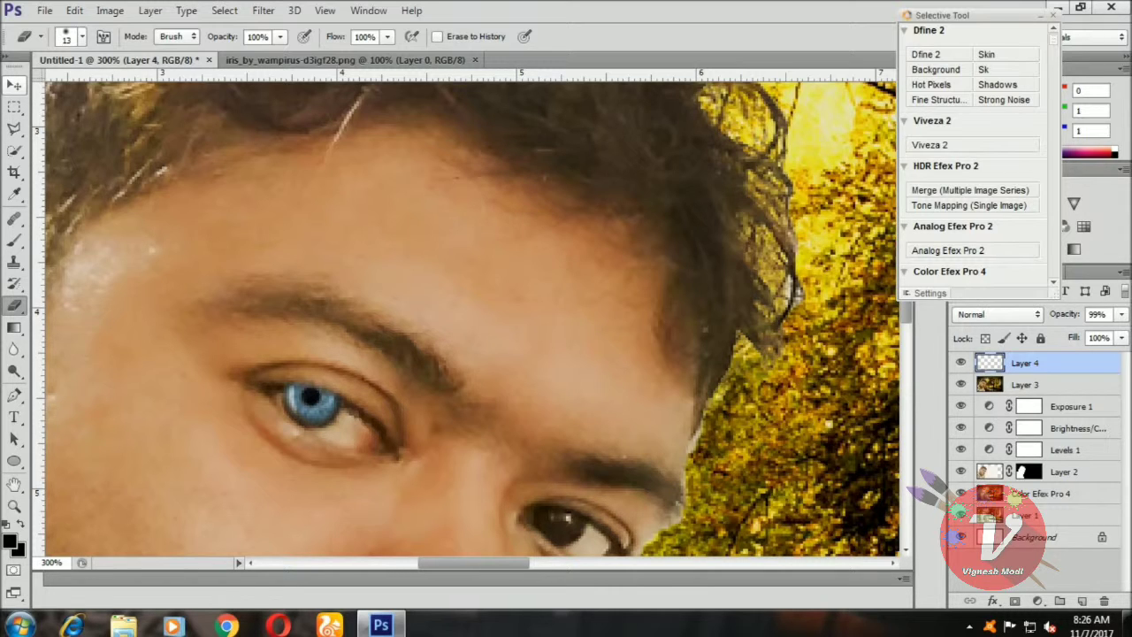
{"action": "left_click", "coordinate": [14, 84]}
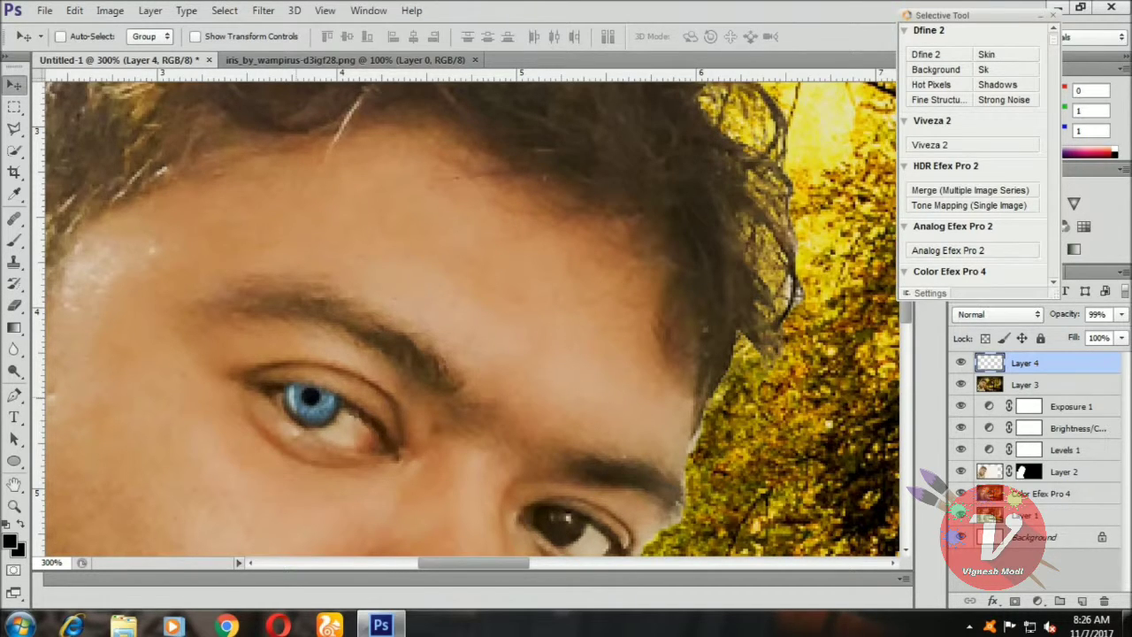
Nudge the left-eye iris into place with the arrow keys.
{"action": "key", "text": "Right"}
{"action": "key", "text": "Down"}
{"action": "key", "text": "Right"}
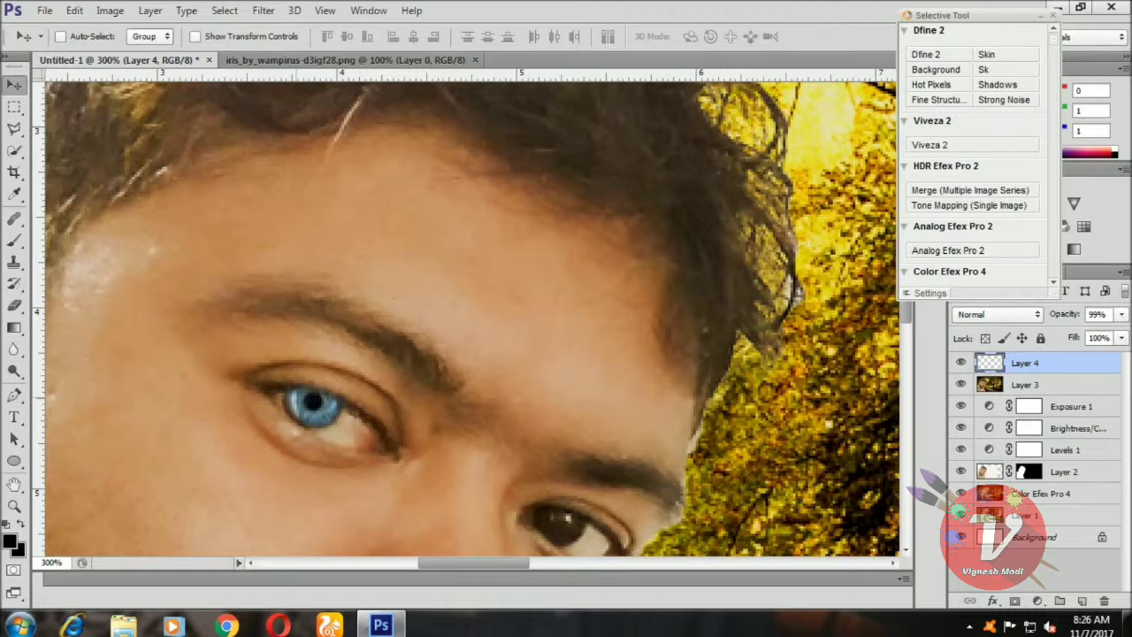
{"action": "key", "text": "Left"}
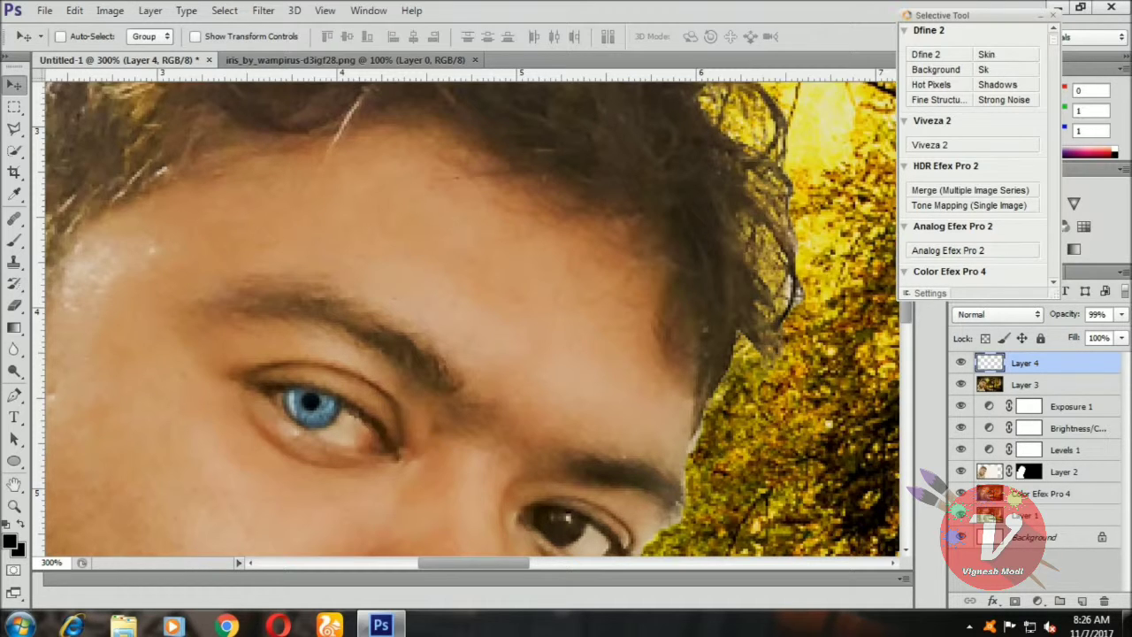
Duplicate the iris as Layer 4 copy, move it onto the right eye, and fit the composite on screen.
{"action": "right_click", "coordinate": [1065, 362]}
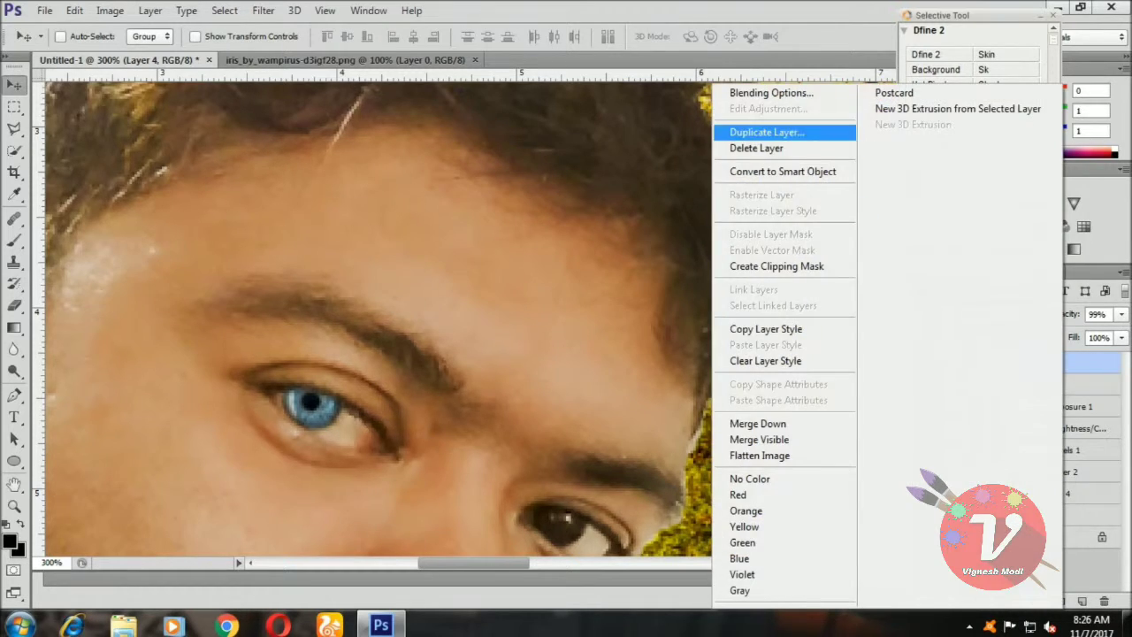
{"action": "left_click", "coordinate": [766, 132]}
{"action": "left_click", "coordinate": [715, 186]}
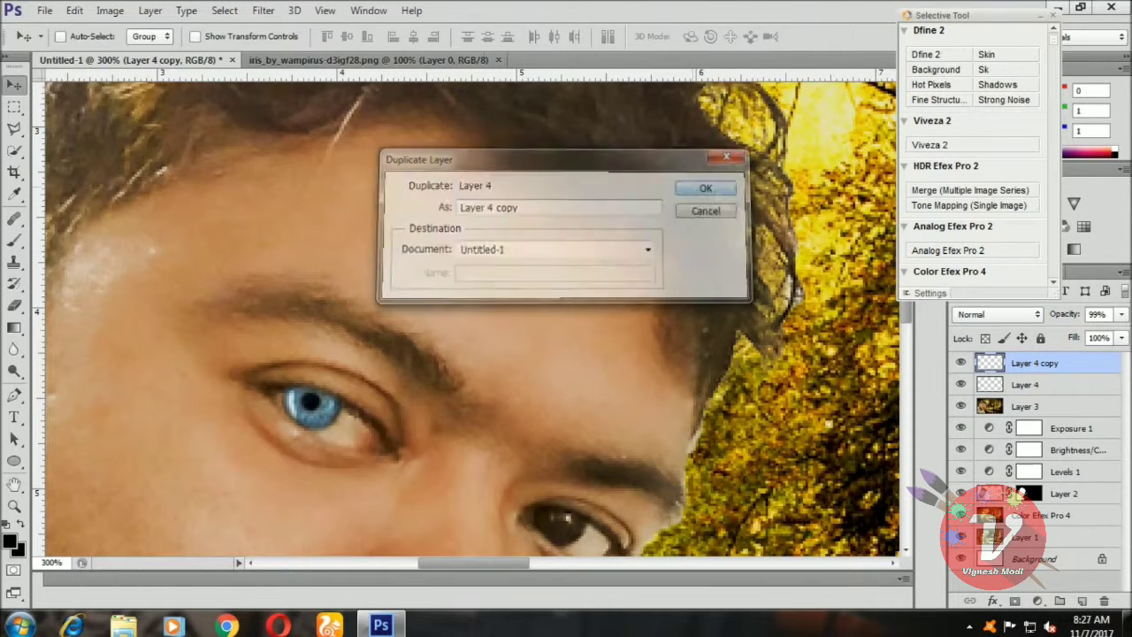
{"action": "left_click_drag", "start_coordinate": [326, 370], "coordinate": [573, 486]}
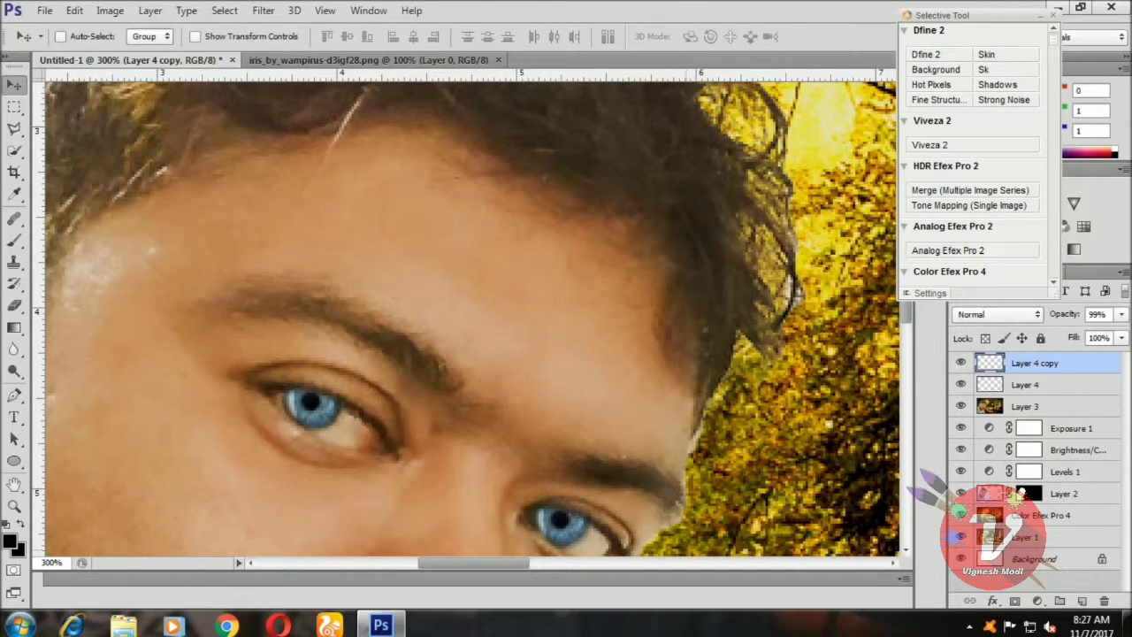
{"action": "left_click", "coordinate": [14, 304]}
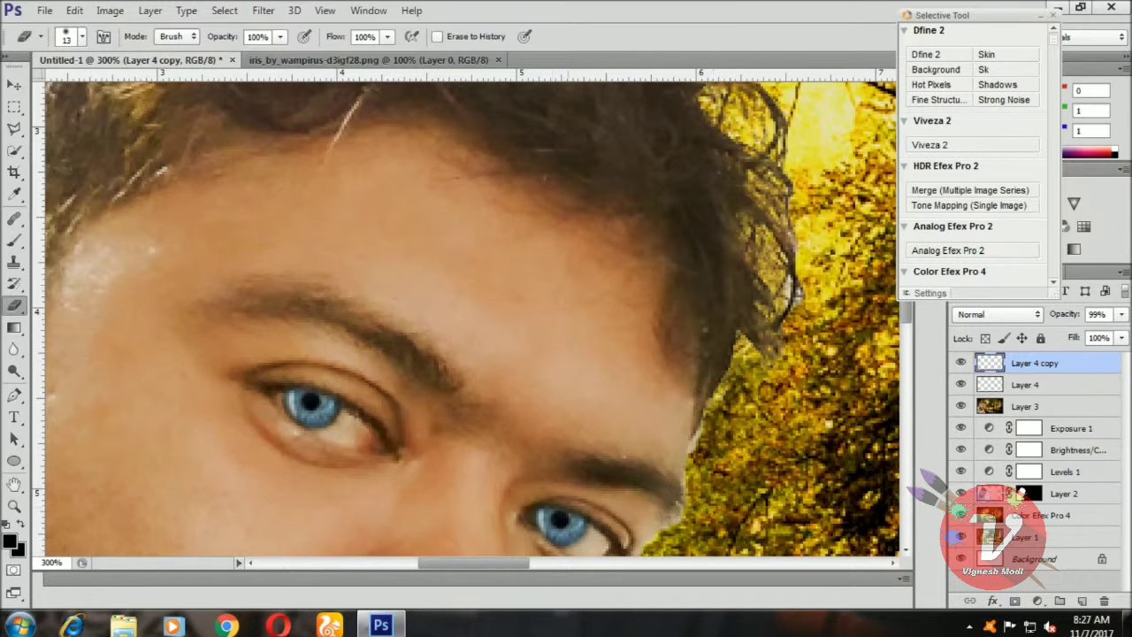
{"action": "key", "text": "v"}
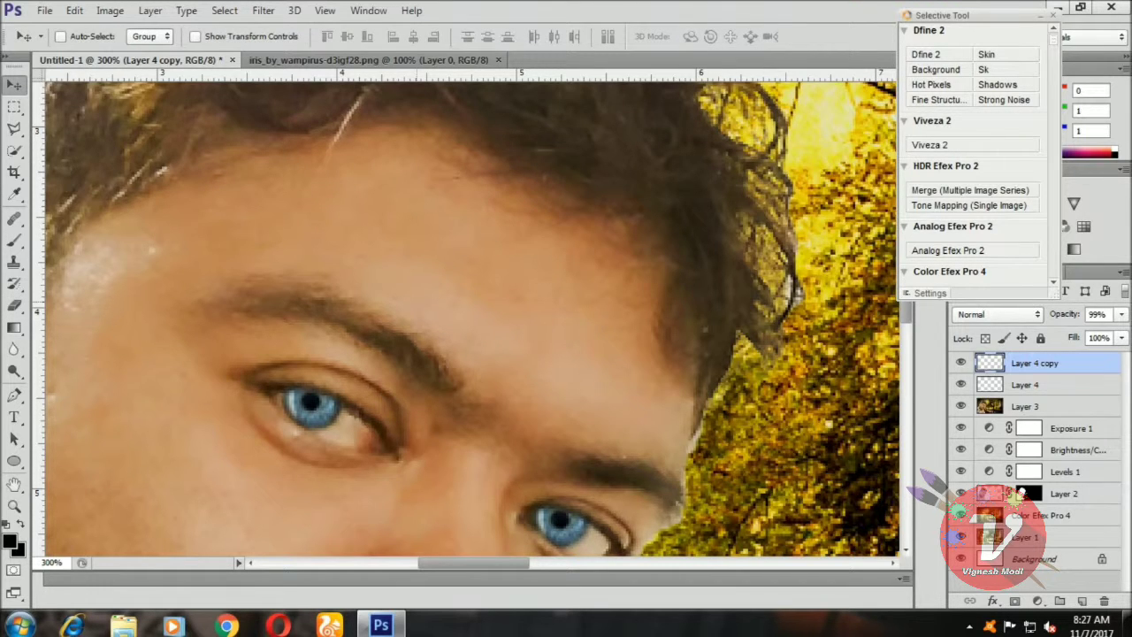
{"action": "key", "text": "ctrl+0"}
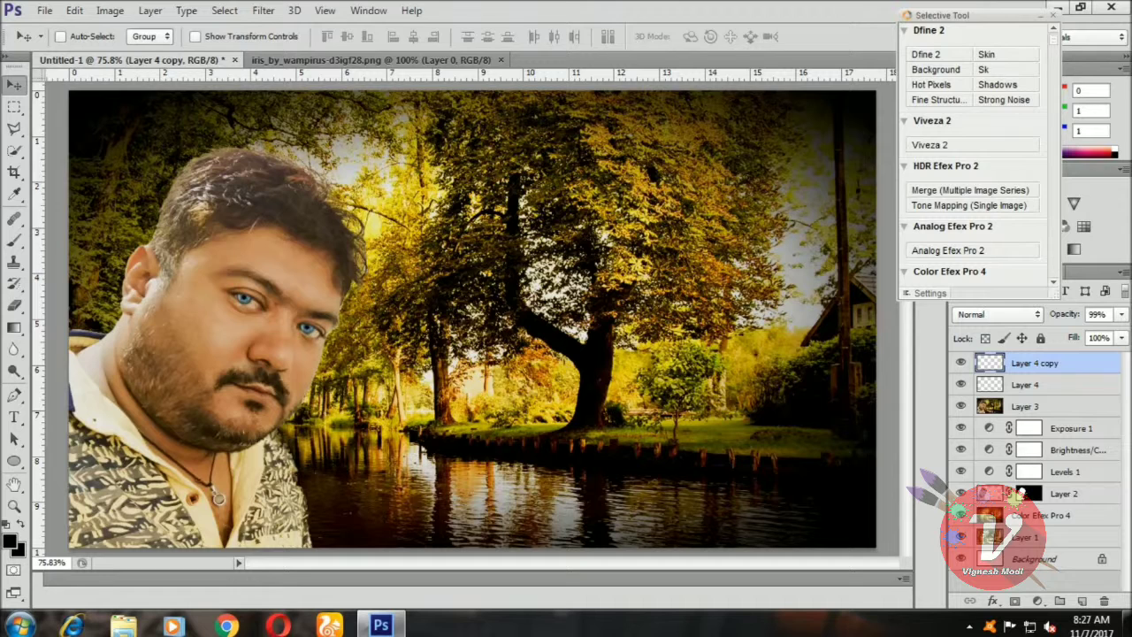
{"action": "left_click", "coordinate": [997, 313]}
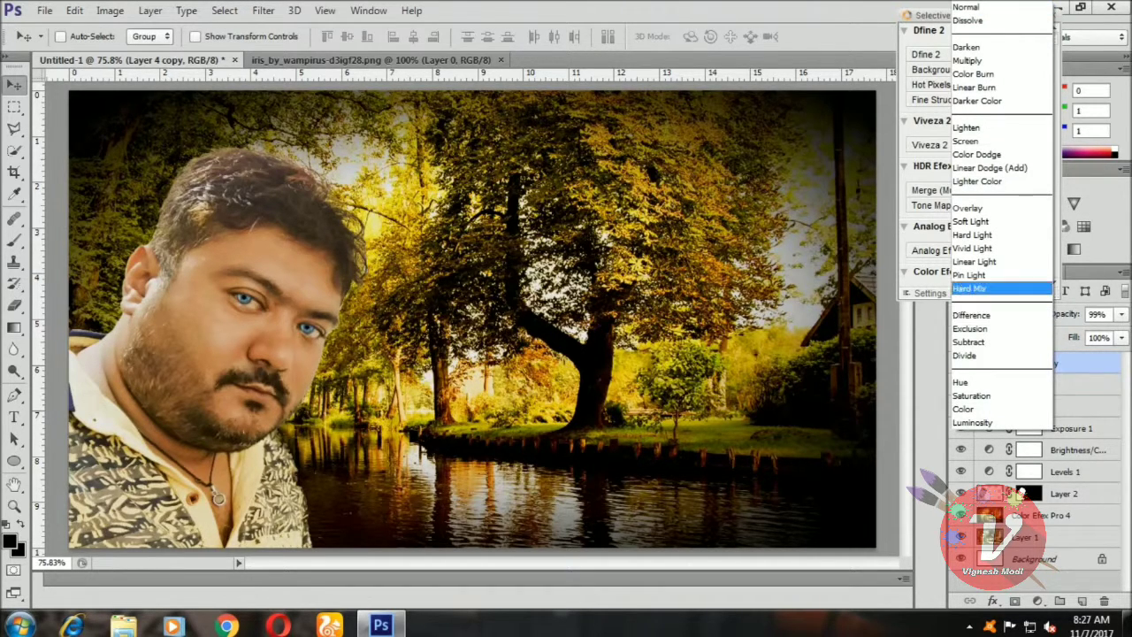
{"action": "key", "text": "Up"}
{"action": "key", "text": "Up"}
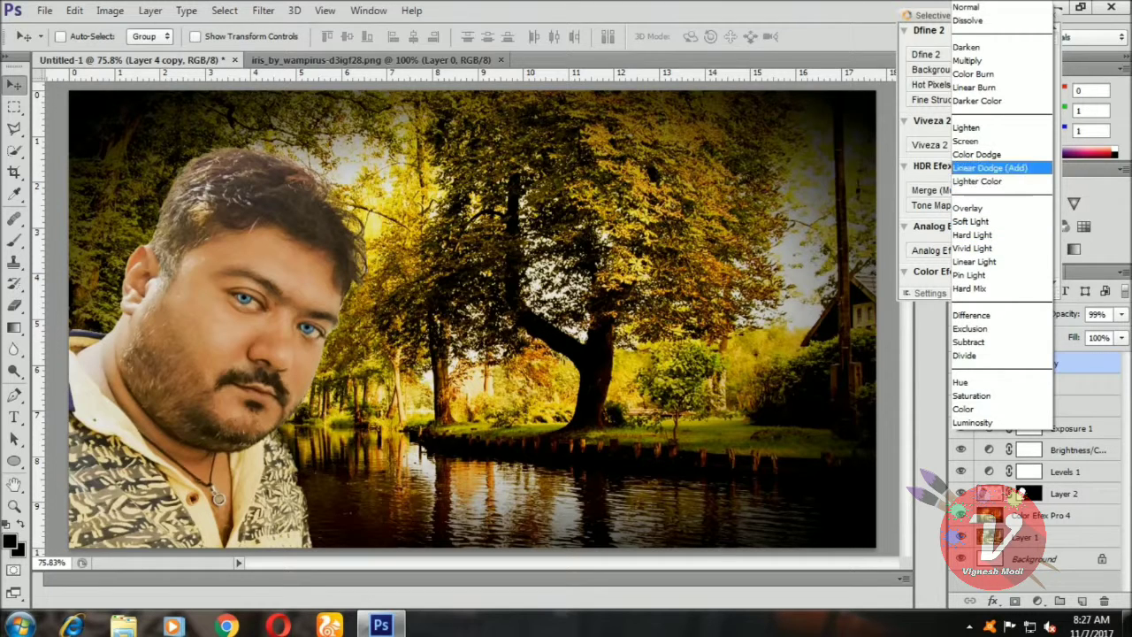
{"action": "key", "text": "Up"}
{"action": "key", "text": "Up"}
{"action": "key", "text": "Up"}
{"action": "key", "text": "Up"}
{"action": "key", "text": "Up"}
{"action": "key", "text": "Up"}
{"action": "key", "text": "Up"}
{"action": "key", "text": "Up"}
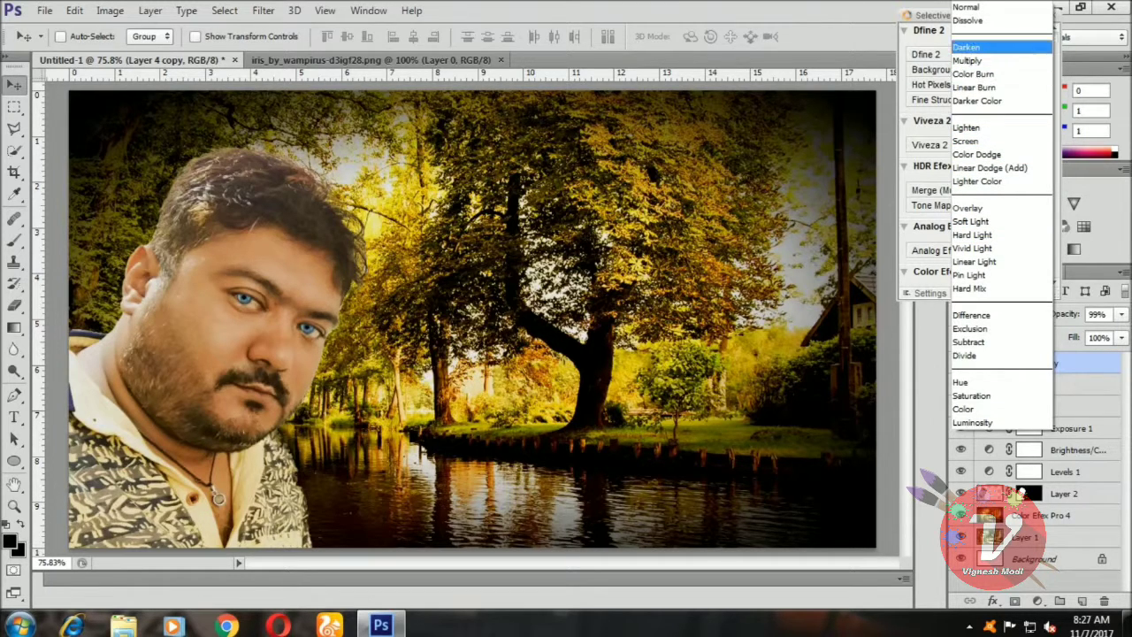
{"action": "key", "text": "Down"}
{"action": "key", "text": "Down"}
{"action": "key", "text": "Down"}
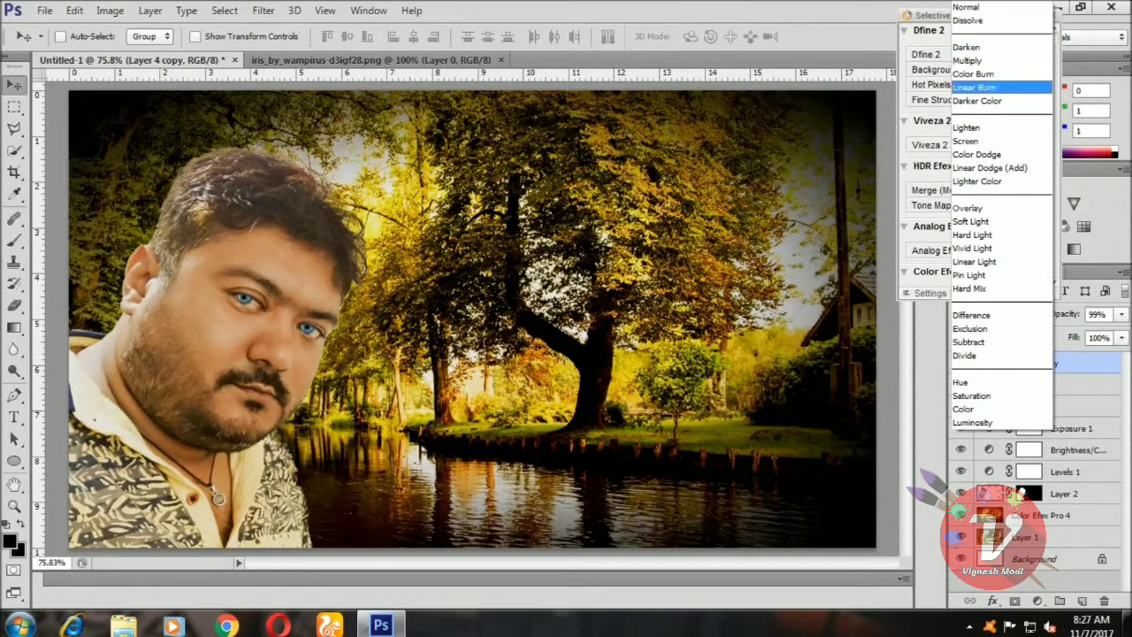
{"action": "key", "text": "Down"}
{"action": "key", "text": "Down"}
{"action": "key", "text": "Down"}
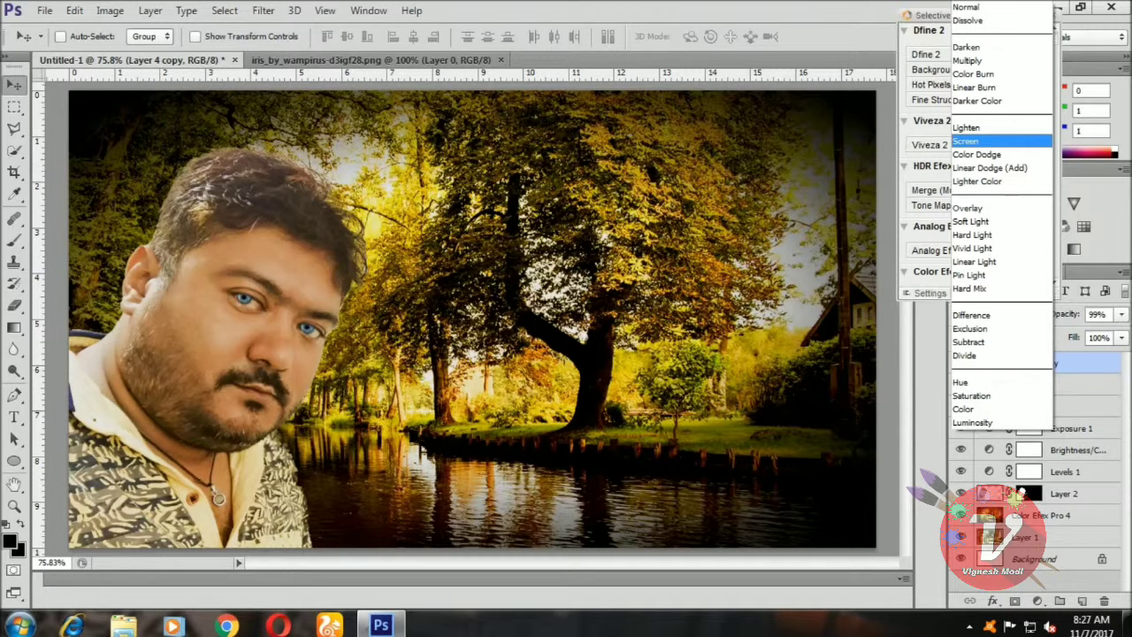
{"action": "key", "text": "Down"}
{"action": "key", "text": "Down"}
{"action": "key", "text": "Down"}
{"action": "key", "text": "Up"}
{"action": "key", "text": "Up"}
{"action": "key", "text": "Up"}
{"action": "key", "text": "Up"}
{"action": "key", "text": "Up"}
{"action": "key", "text": "Up"}
{"action": "key", "text": "Up"}
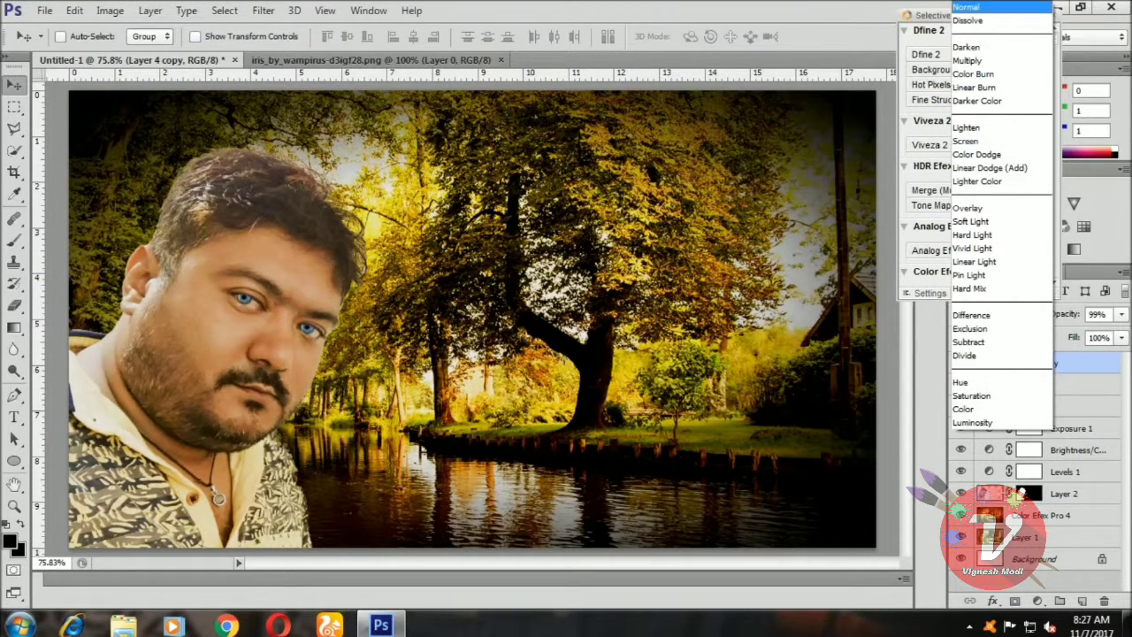
{"action": "key", "text": "Return"}
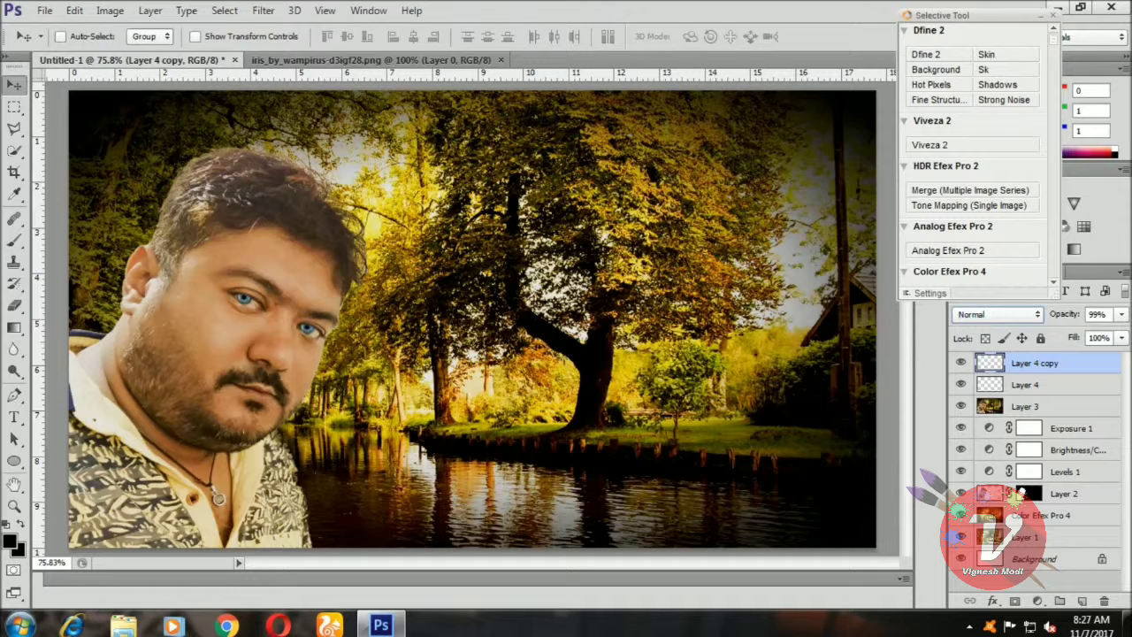
{"action": "left_click", "coordinate": [1120, 314]}
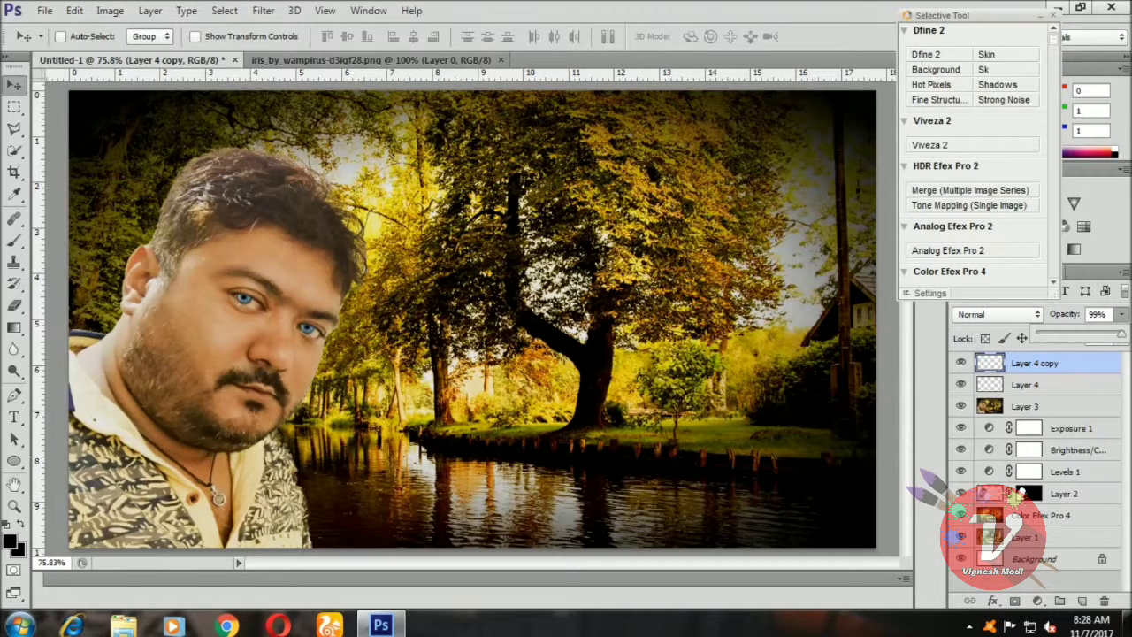
Select Layer 4 with its copy and set both to 70% opacity and 80% fill.
{"action": "left_click", "coordinate": [1025, 384], "text": "shift"}
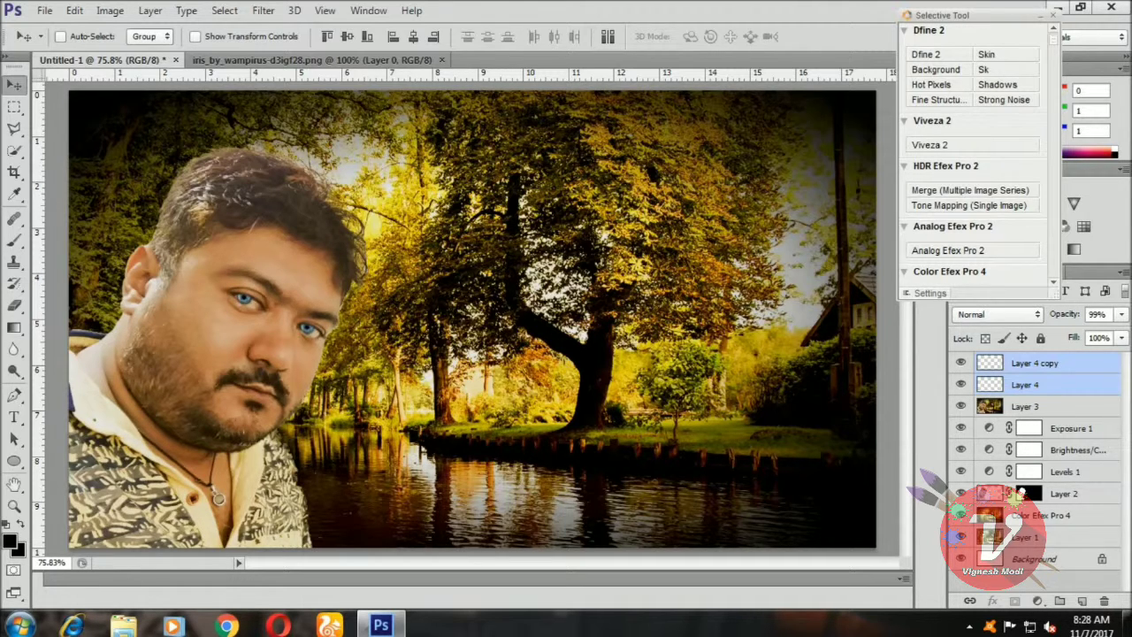
{"action": "left_click", "coordinate": [1120, 314]}
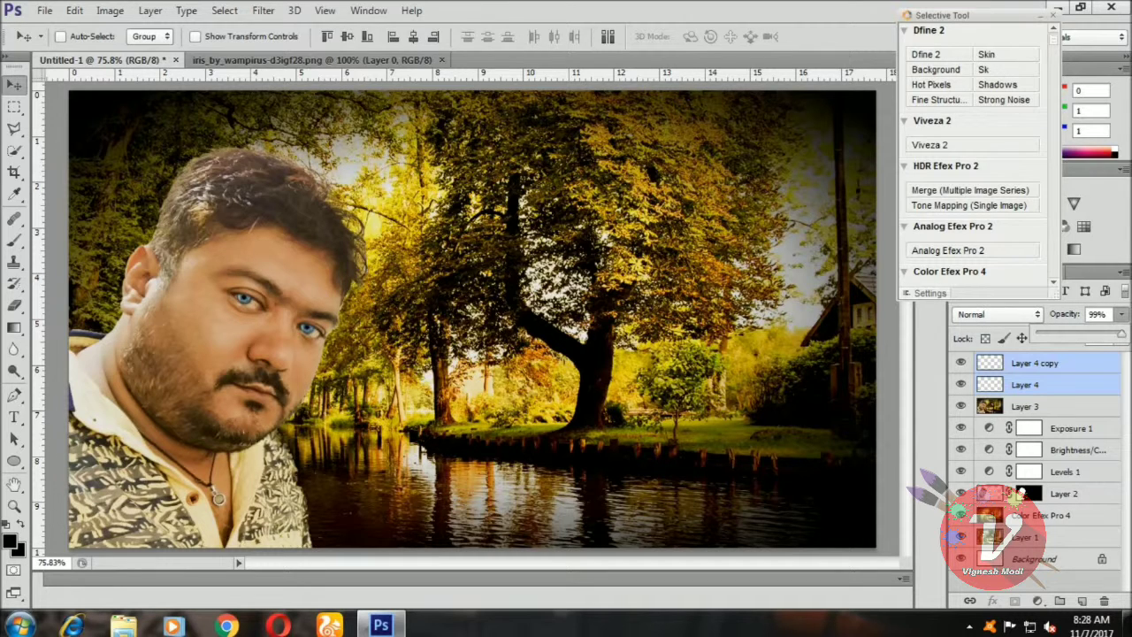
{"action": "left_click_drag", "start_coordinate": [1120, 334], "coordinate": [1099, 334]}
{"action": "mouse_move", "coordinate": [1096, 334]}
{"action": "left_mouse_down"}
{"action": "mouse_move", "coordinate": [1086, 356]}
{"action": "mouse_move", "coordinate": [1101, 356]}
{"action": "left_mouse_up"}
{"action": "left_click", "coordinate": [1121, 338]}
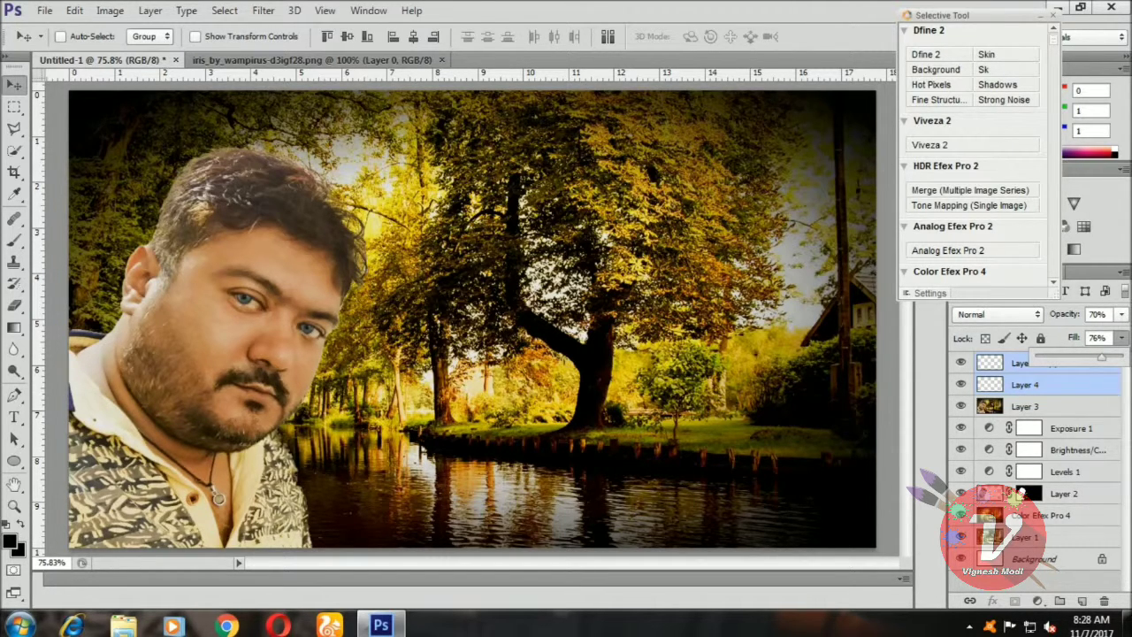
{"action": "left_click_drag", "start_coordinate": [1100, 356], "coordinate": [1105, 356]}
{"action": "key", "text": "Return"}
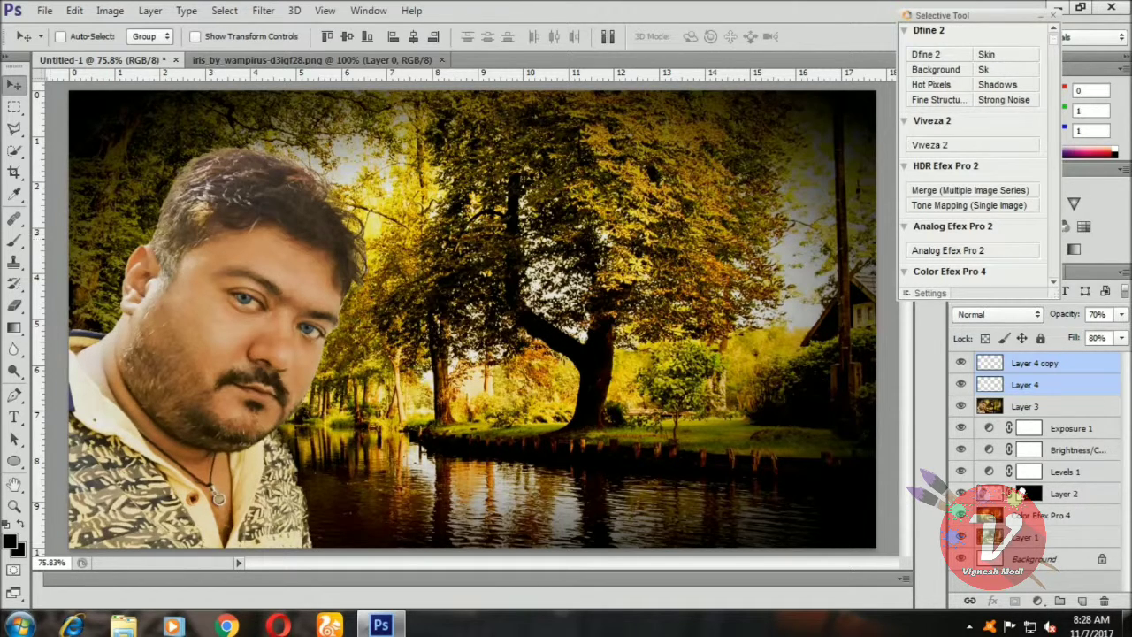
{"action": "key", "text": "z"}
{"action": "left_click", "coordinate": [399, 384]}
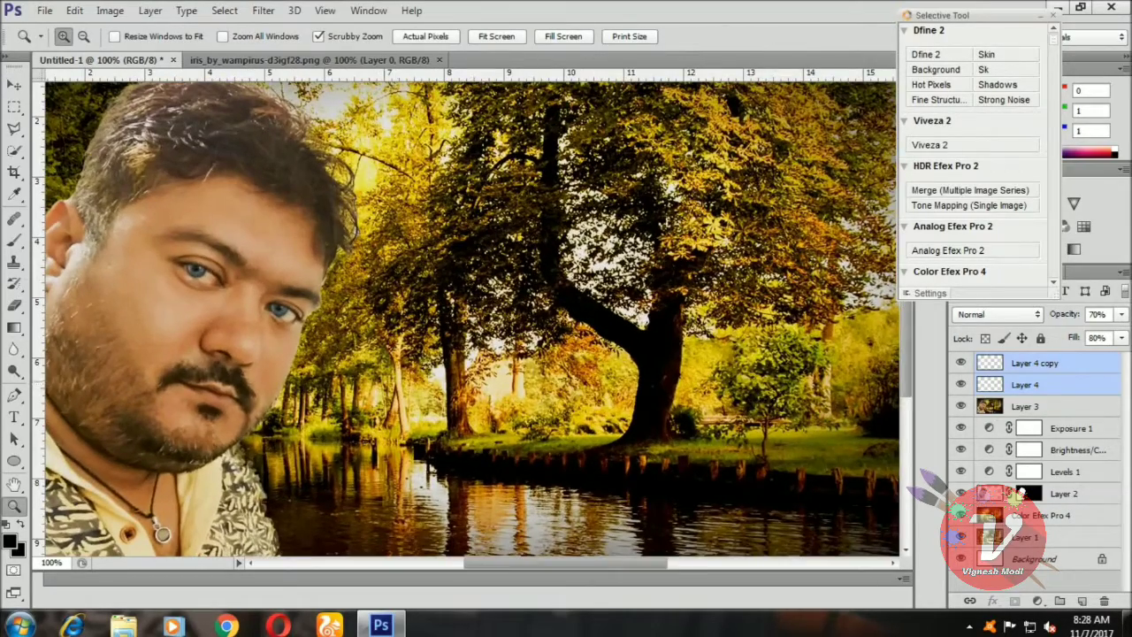
{"action": "left_click", "coordinate": [385, 389]}
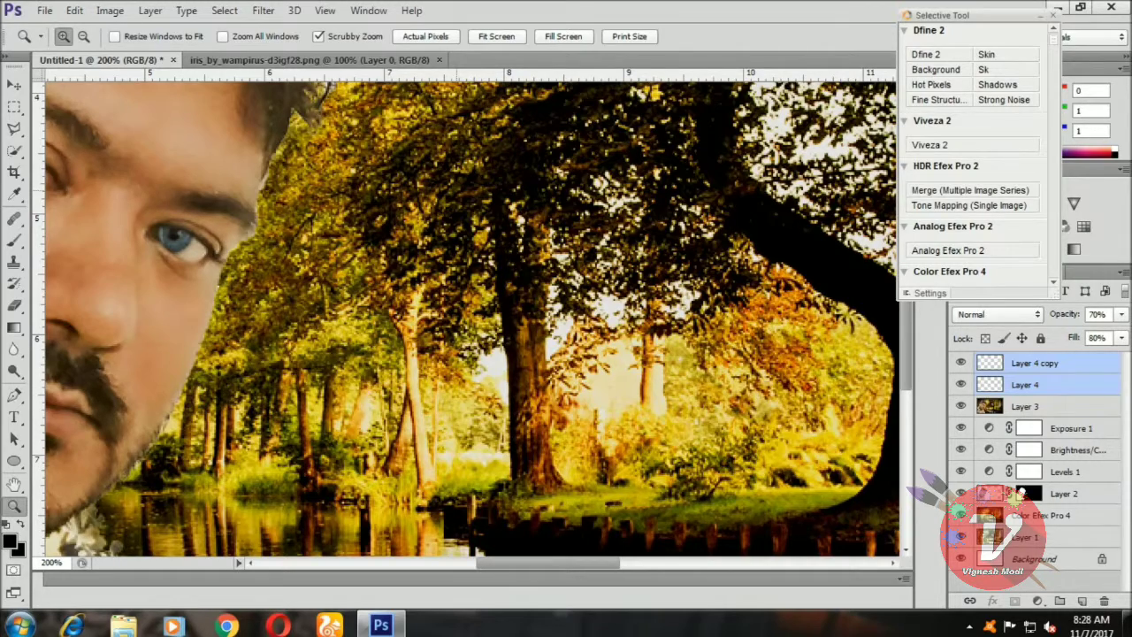
{"action": "key", "text": "ctrl+minus"}
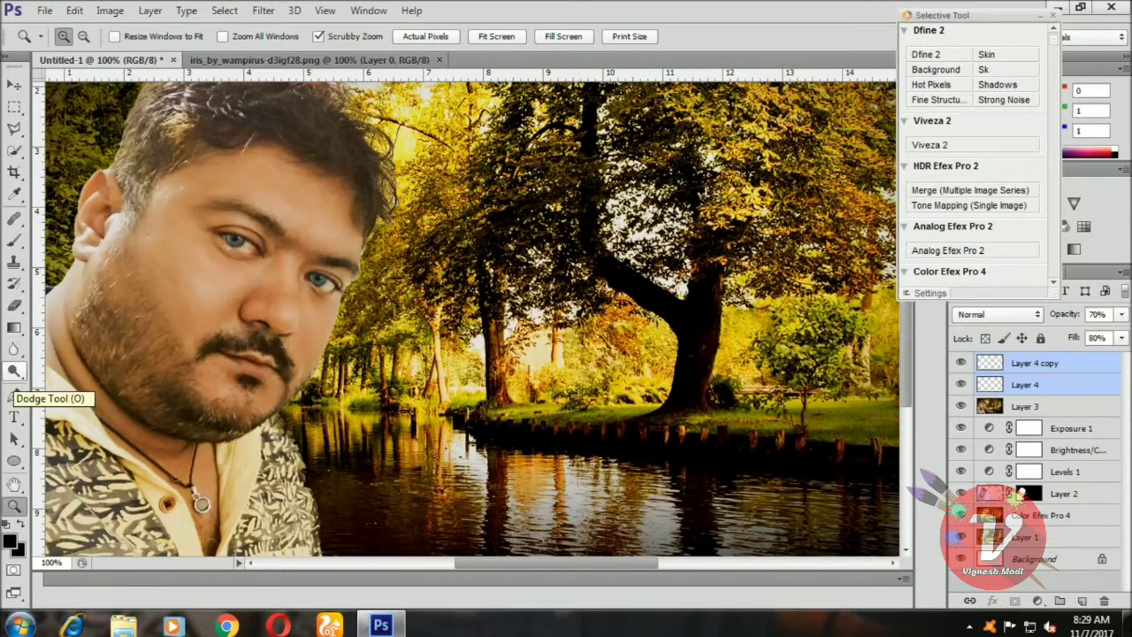
{"action": "left_click", "coordinate": [14, 371]}
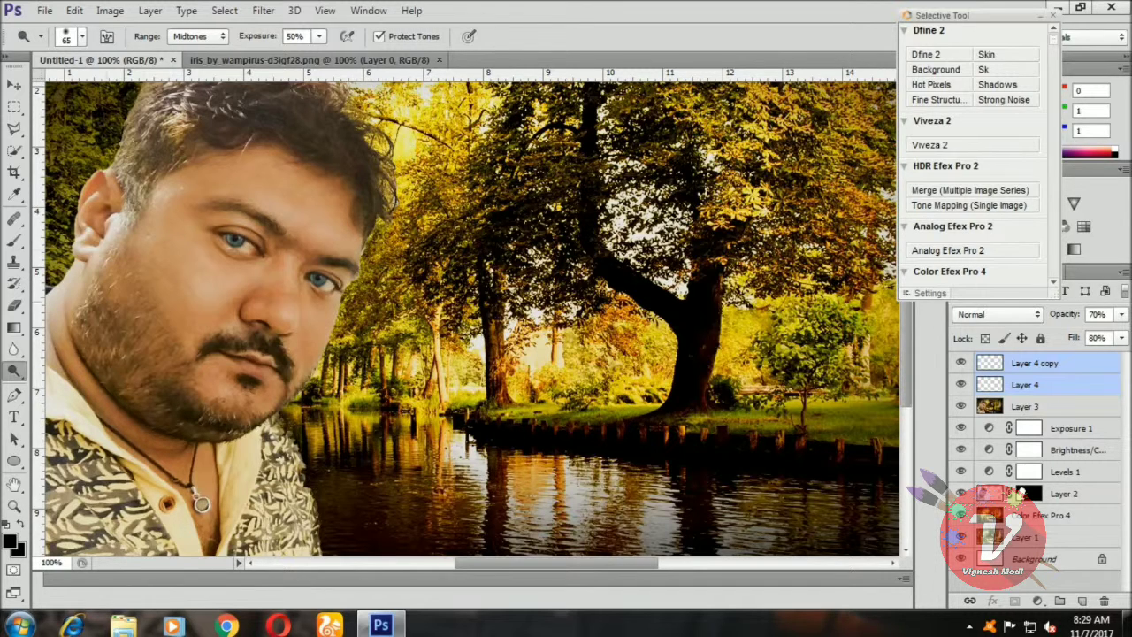
{"action": "left_click", "coordinate": [221, 310]}
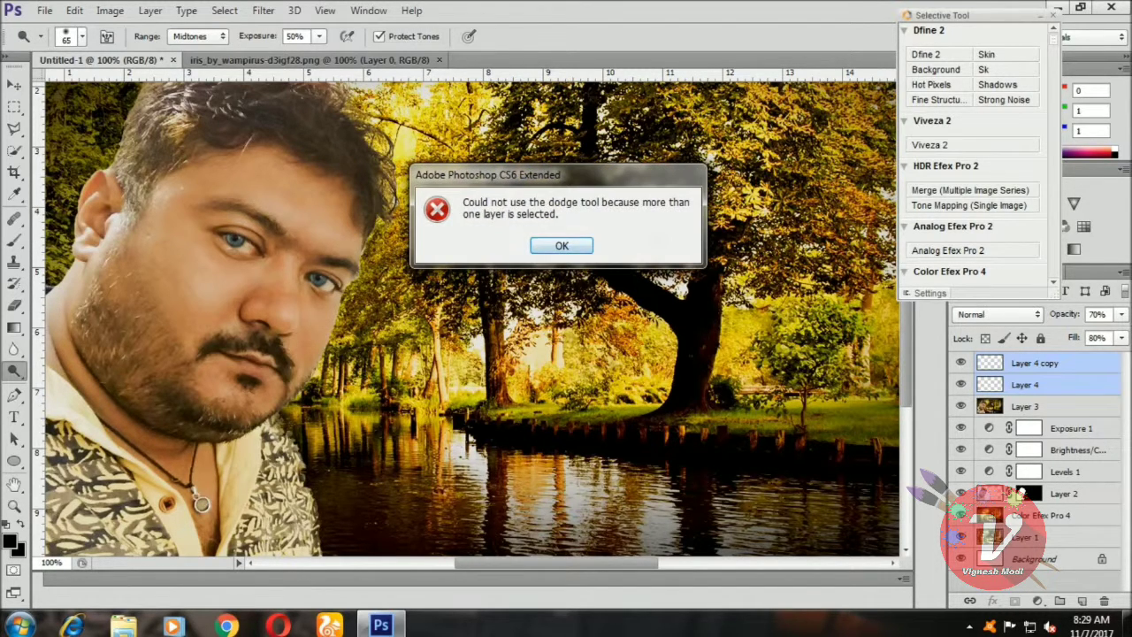
{"action": "key", "text": "Return"}
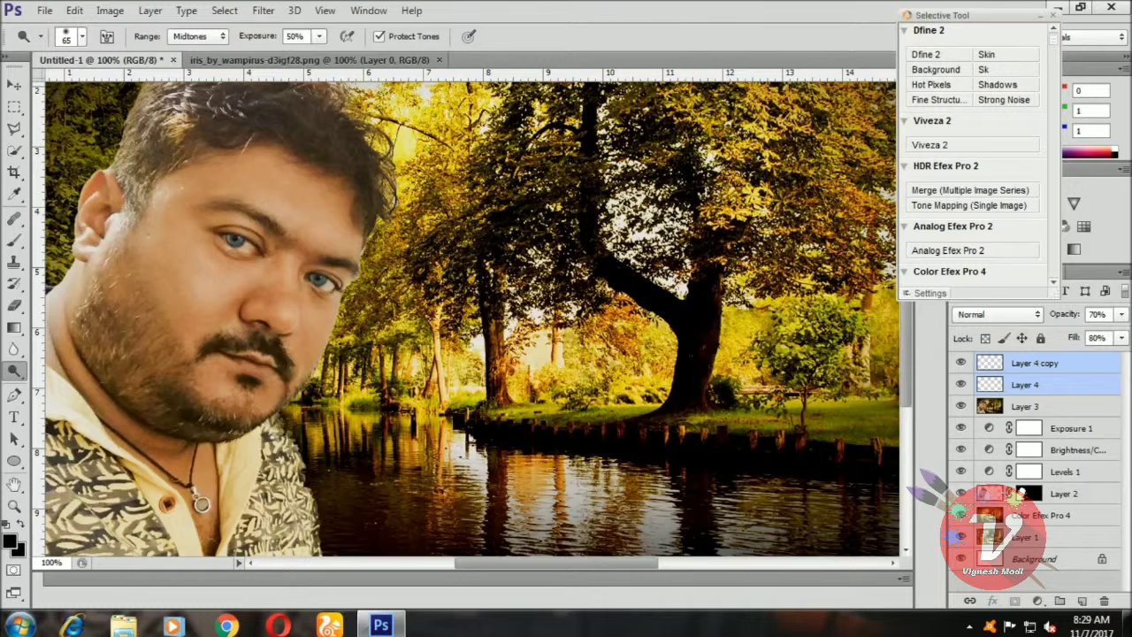
Add a new empty Layer 5 on top and raise Dodge exposure to 93%.
{"action": "left_click", "coordinate": [1082, 600]}
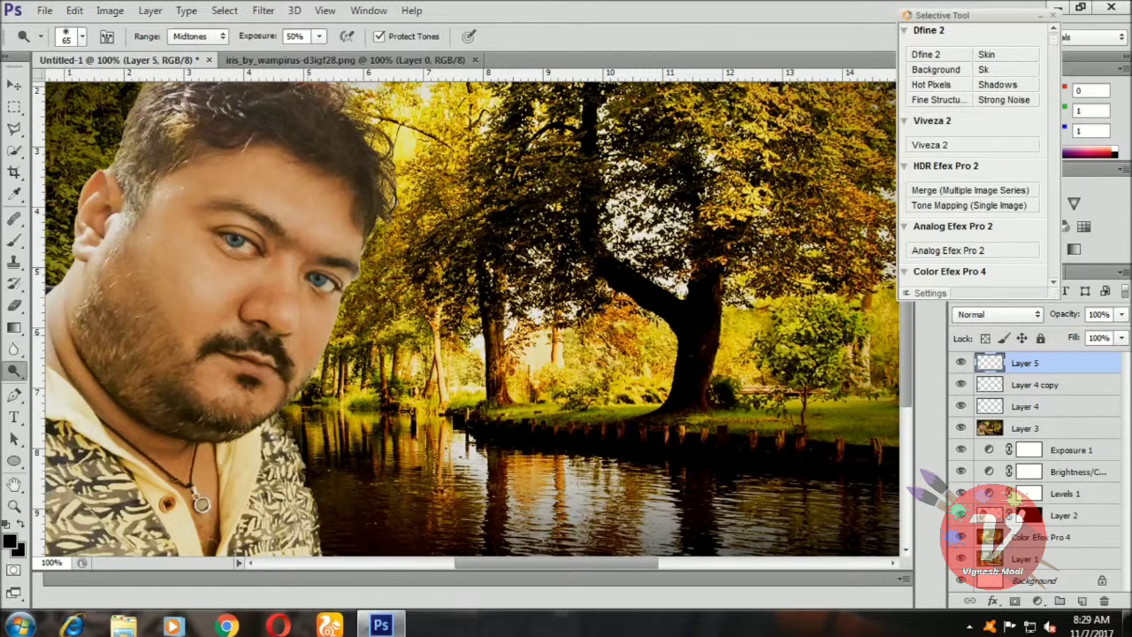
{"action": "left_click", "coordinate": [319, 36]}
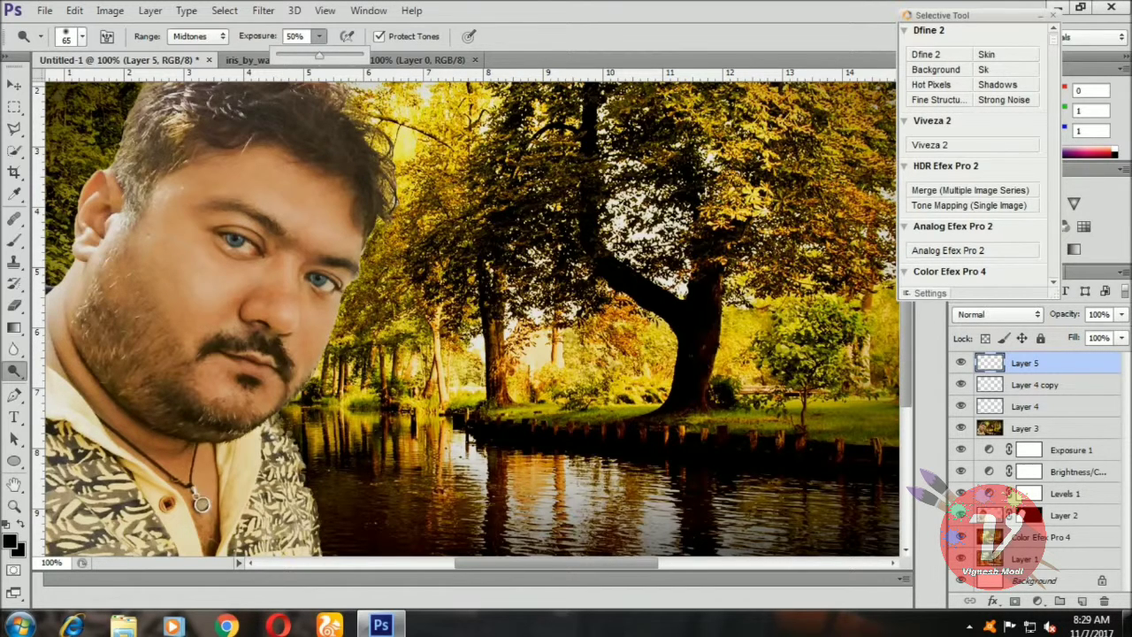
{"action": "left_click_drag", "start_coordinate": [319, 55], "coordinate": [356, 54]}
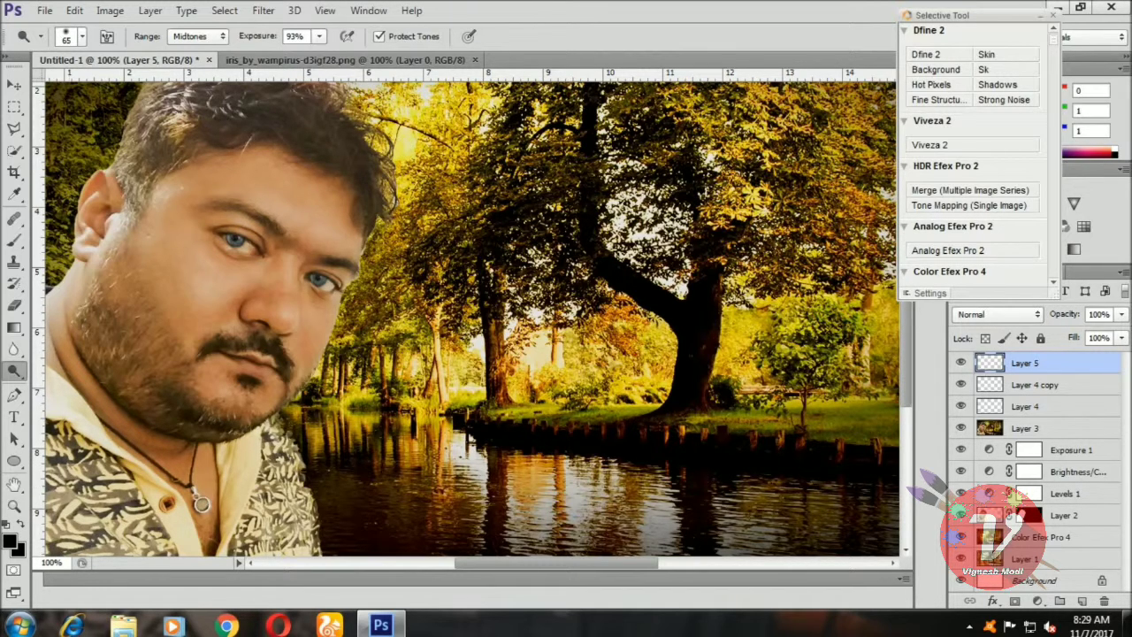
Switch from the Blur tool to the Smudge Tool.
{"action": "left_click", "coordinate": [14, 349]}
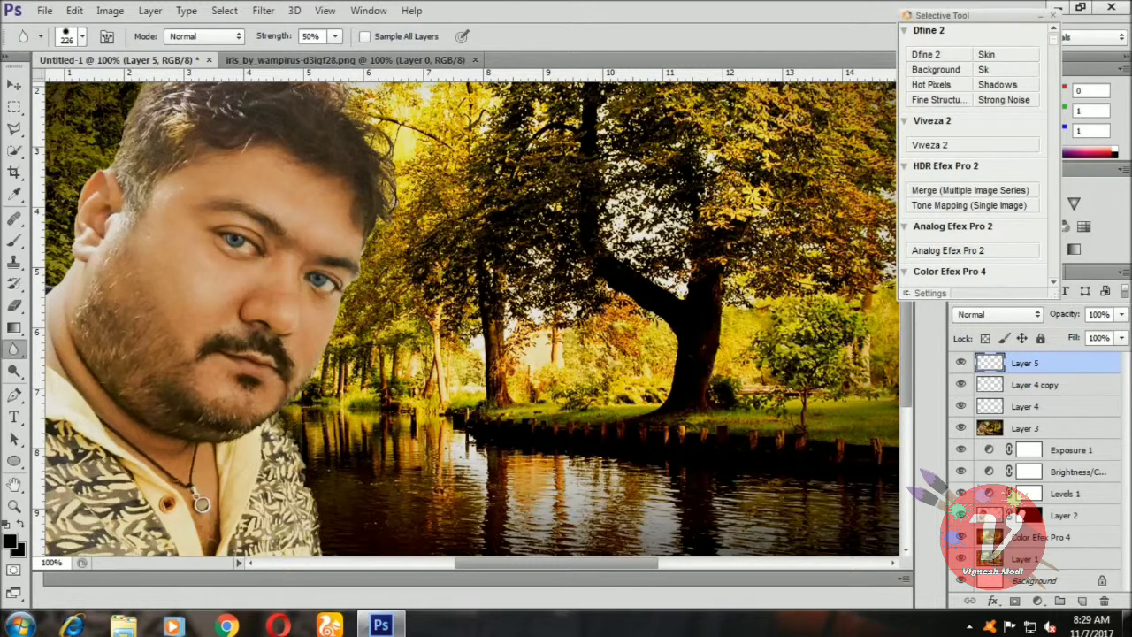
{"action": "right_click", "coordinate": [14, 349]}
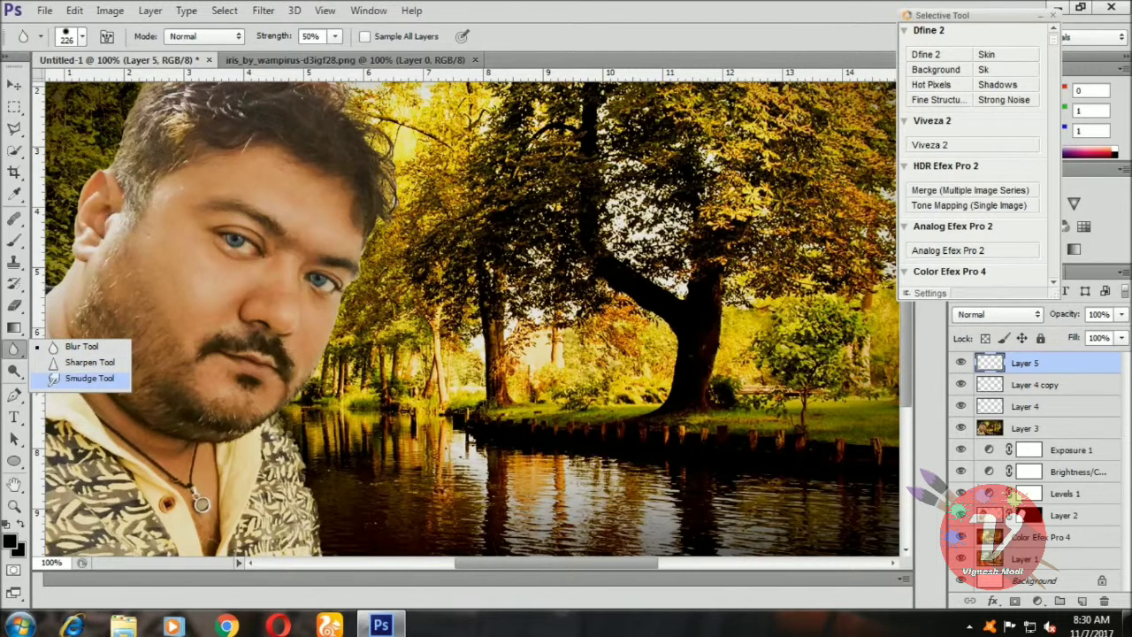
{"action": "left_click", "coordinate": [86, 378]}
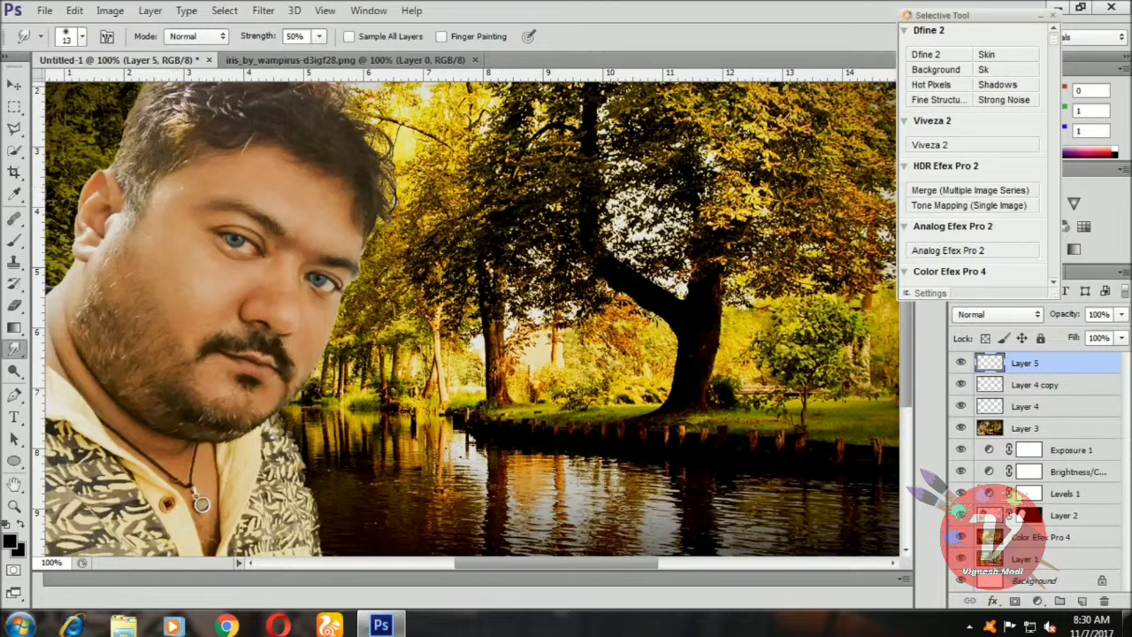
Enlarge the smudge brush from 13 px to 24 px and raise its strength to 96%.
{"action": "left_click", "coordinate": [82, 36]}
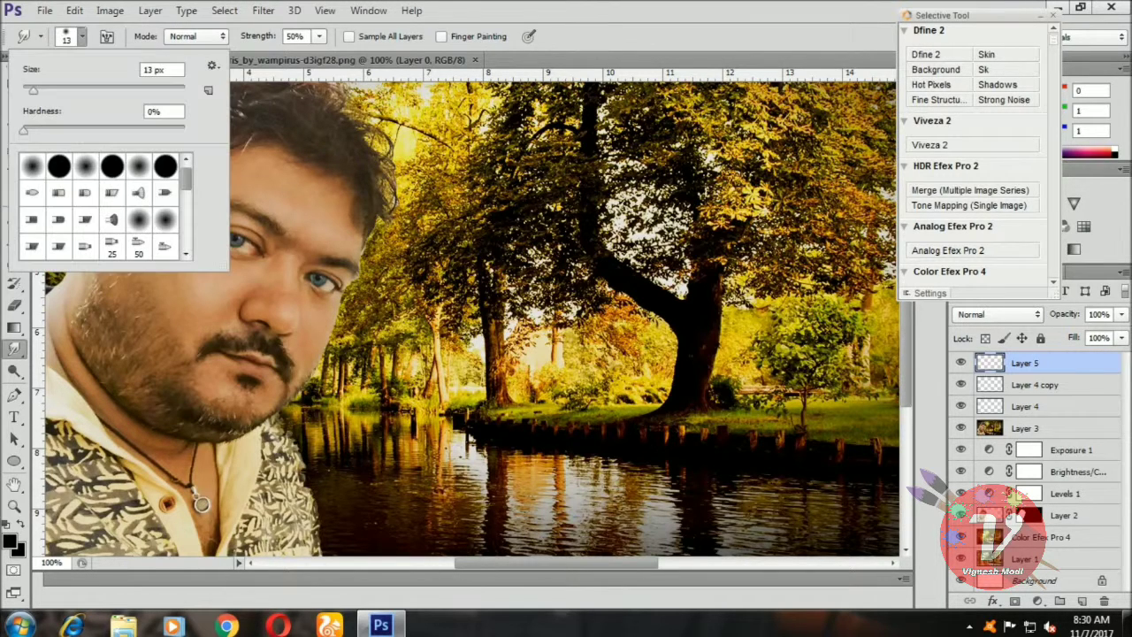
{"action": "left_click_drag", "start_coordinate": [33, 89], "coordinate": [41, 90]}
{"action": "key", "text": "Return"}
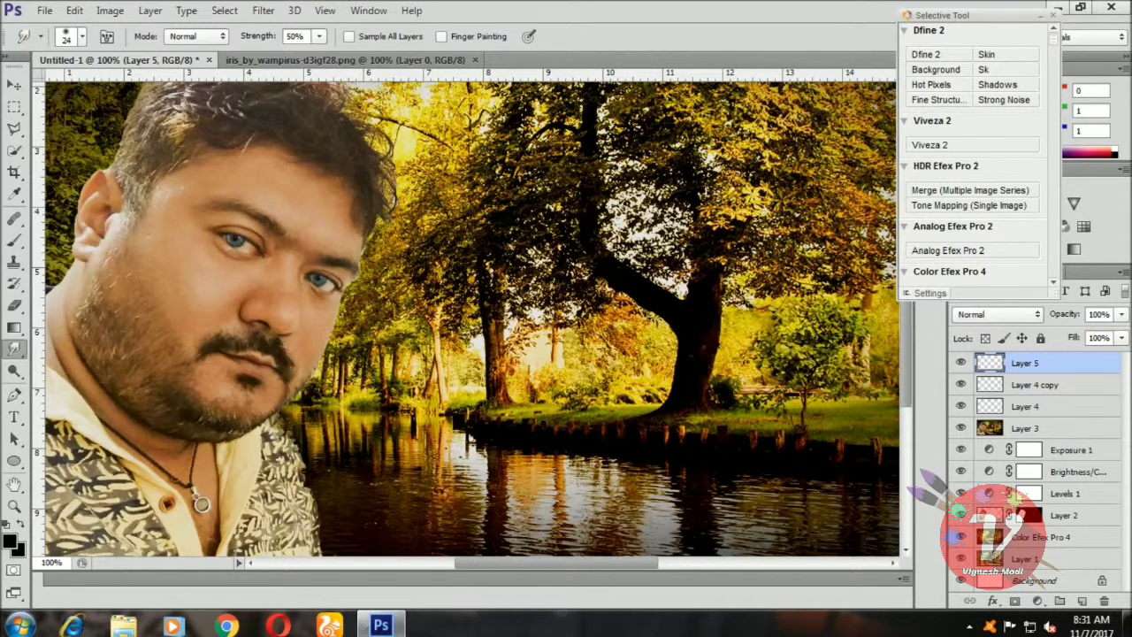
{"action": "left_click", "coordinate": [319, 36]}
{"action": "mouse_move", "coordinate": [315, 56]}
{"action": "left_mouse_down"}
{"action": "mouse_move", "coordinate": [360, 55]}
{"action": "mouse_move", "coordinate": [348, 56]}
{"action": "left_mouse_up"}
{"action": "left_click", "coordinate": [14, 84]}
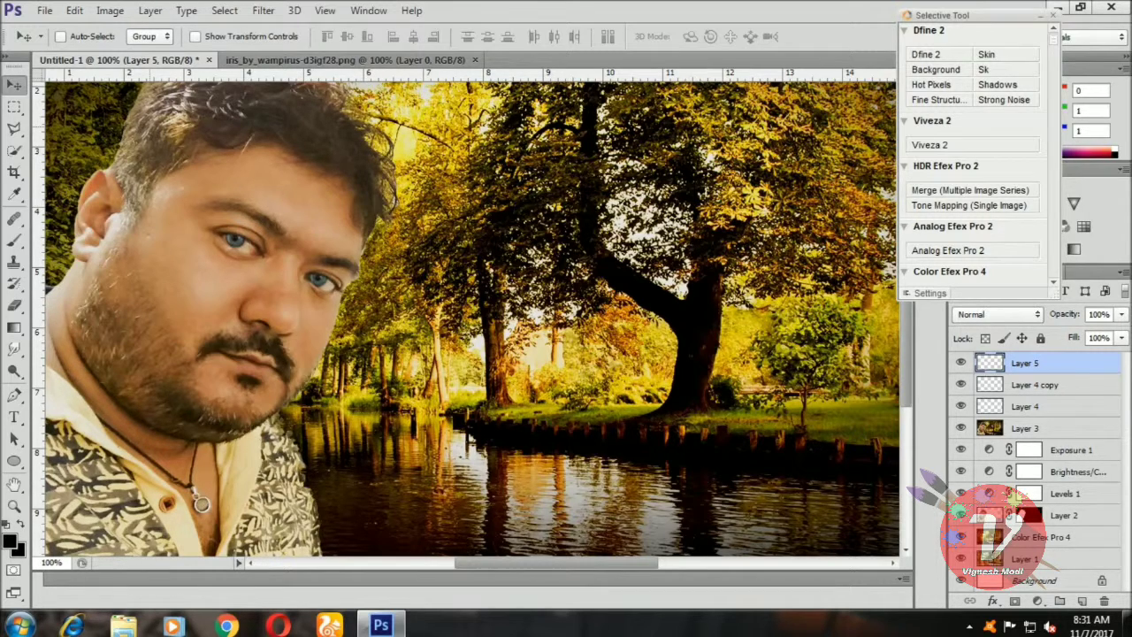
Open the 'use your wings' image 47bd5fcf5a89ebed6f92bab912605feb.jpg through Camera Raw, discarding its embedded profile.
{"action": "key", "text": "ctrl+minus"}
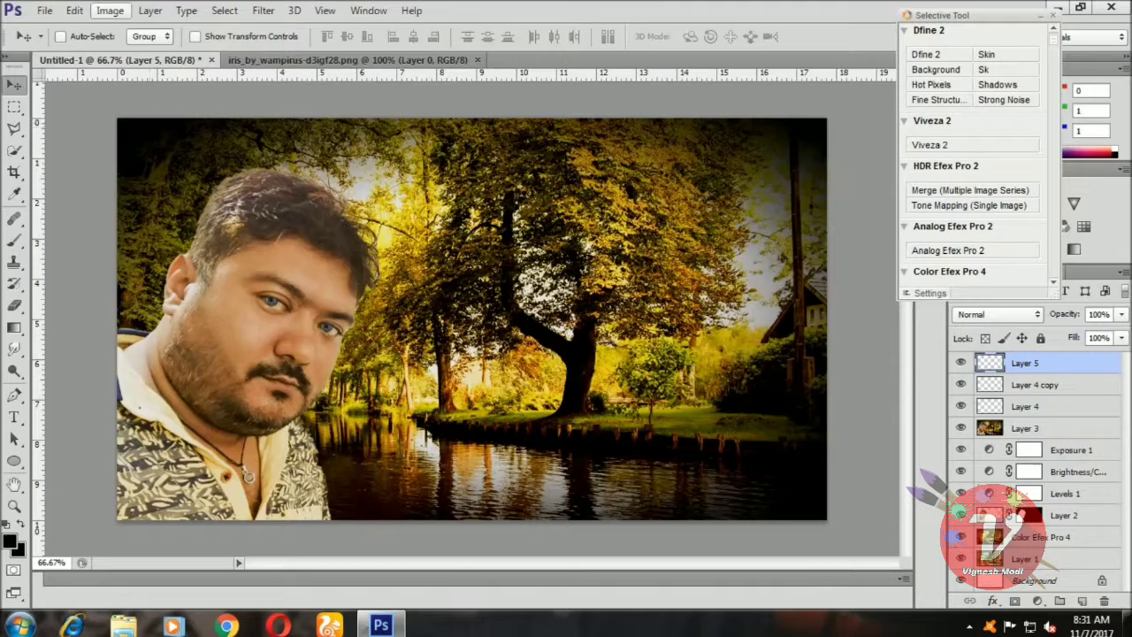
{"action": "left_click", "coordinate": [44, 10]}
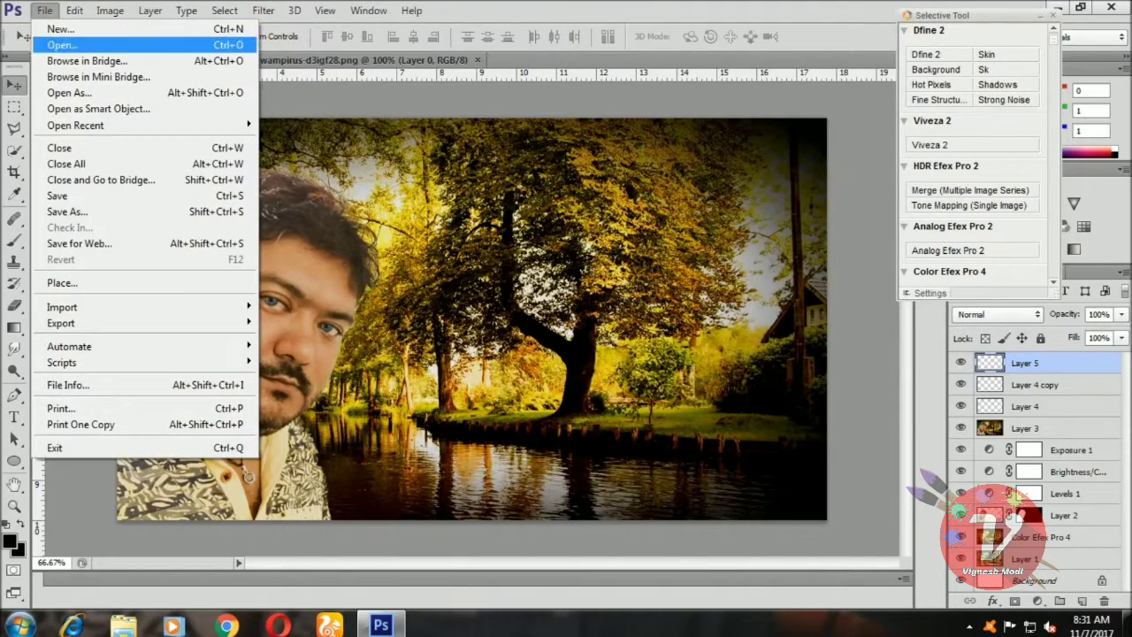
{"action": "left_click", "coordinate": [62, 44]}
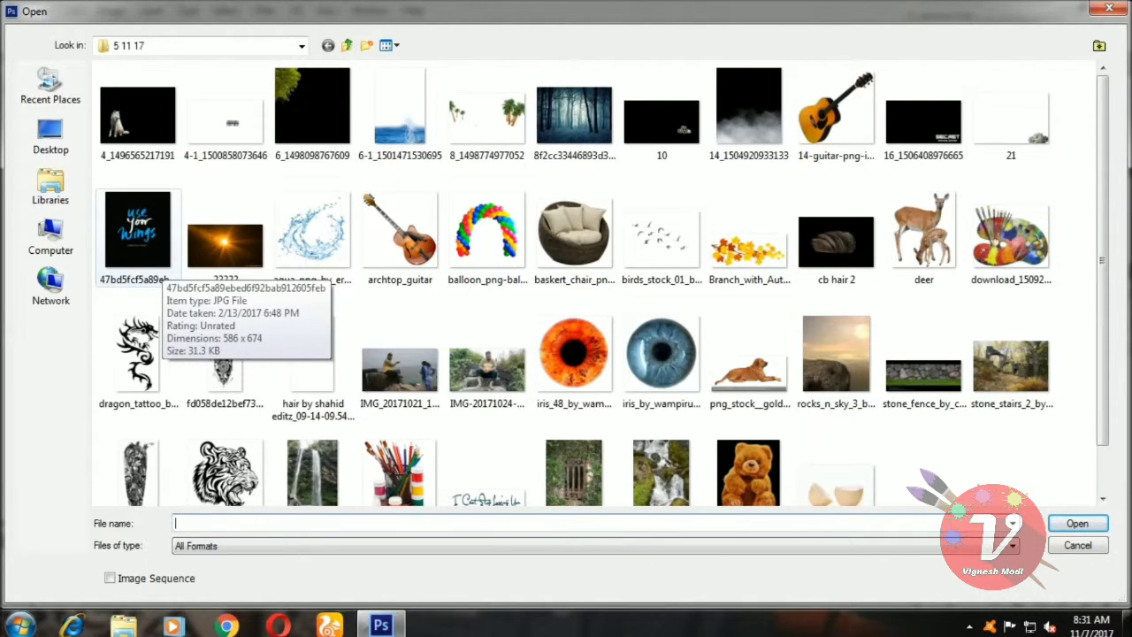
{"action": "left_click", "coordinate": [137, 232]}
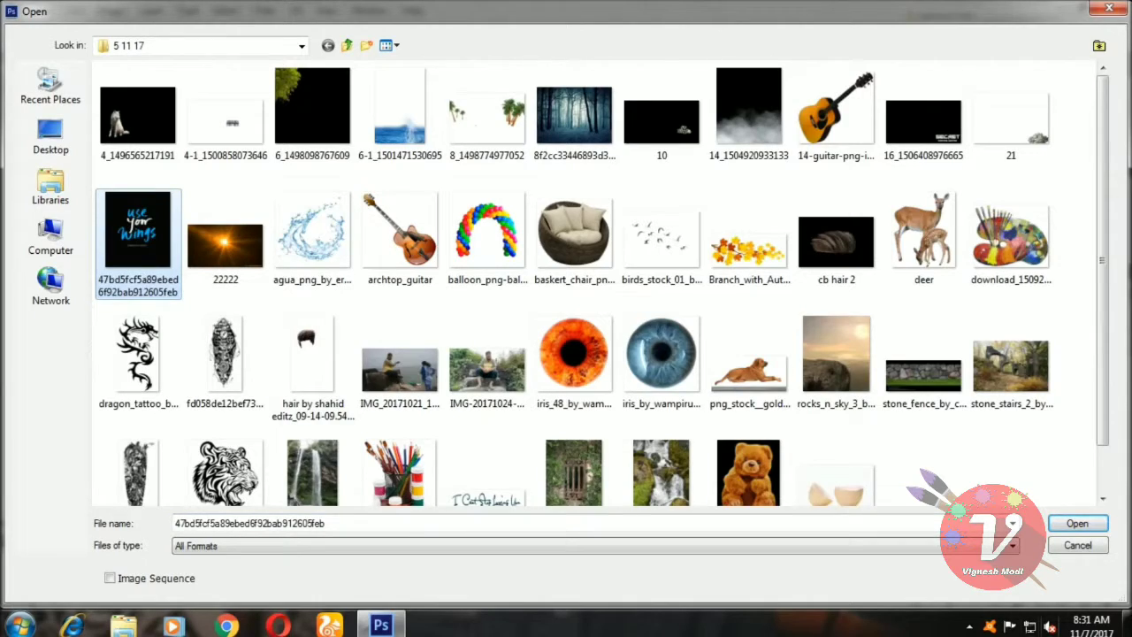
{"action": "key", "text": "Return"}
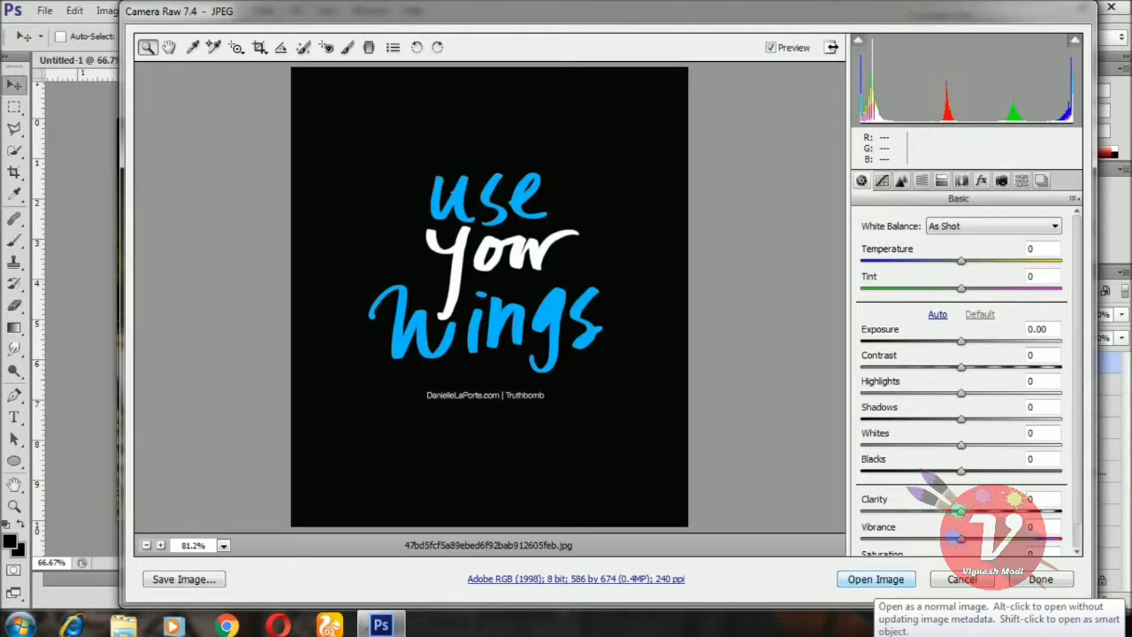
{"action": "left_click", "coordinate": [875, 579]}
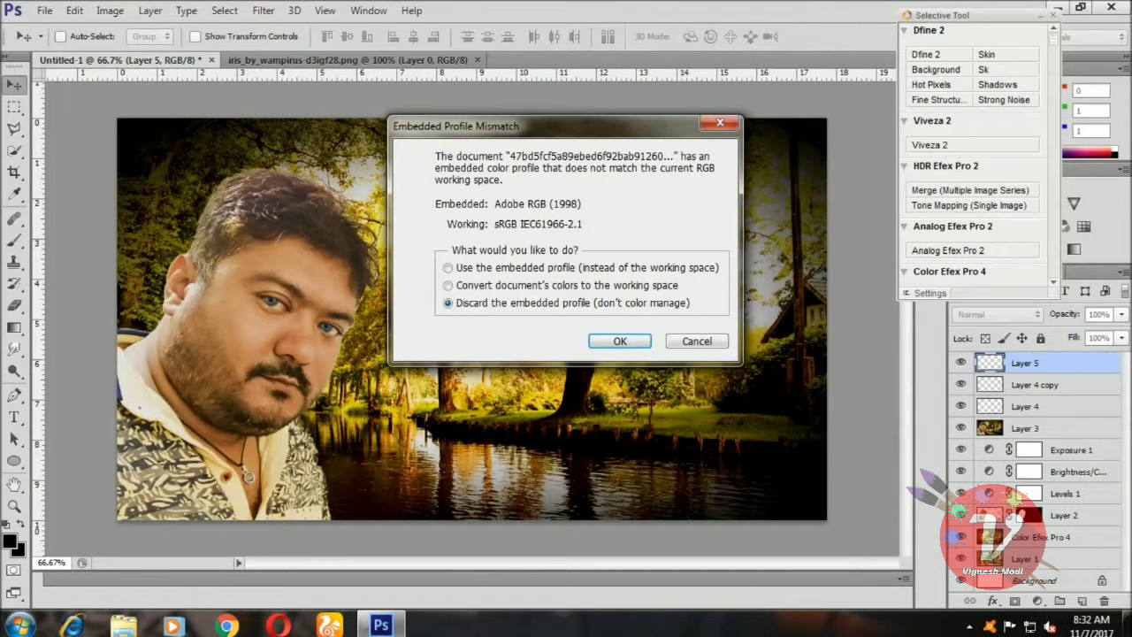
{"action": "key", "text": "Return"}
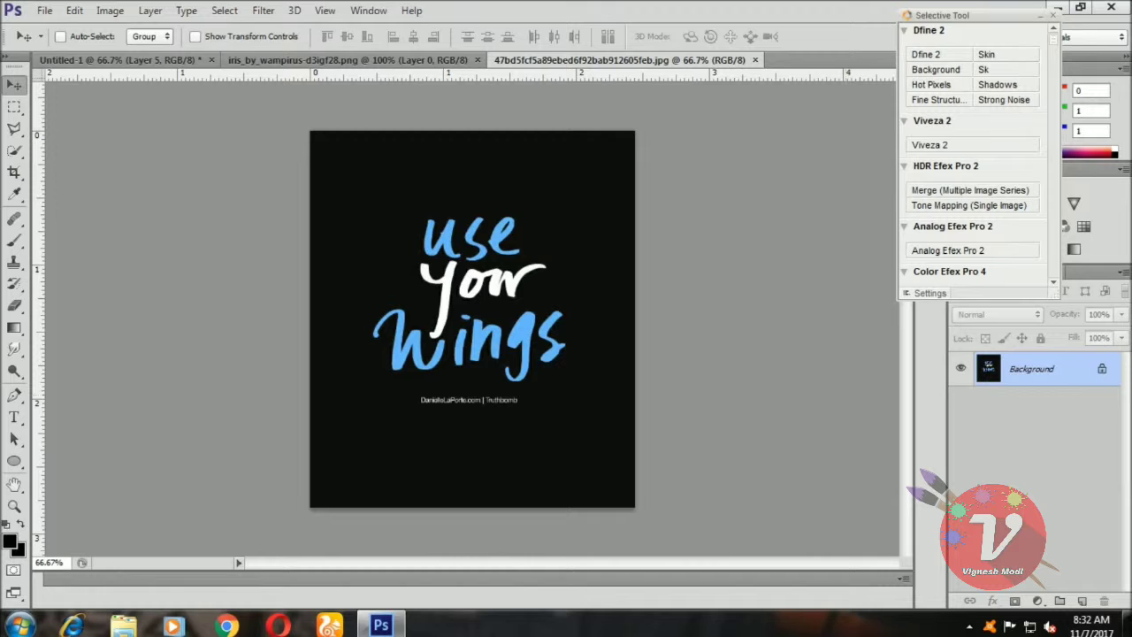
Convert the lettering's Background to Layer 0 and drag it into Untitled-1, nudged into place.
{"action": "double_click", "coordinate": [1030, 369]}
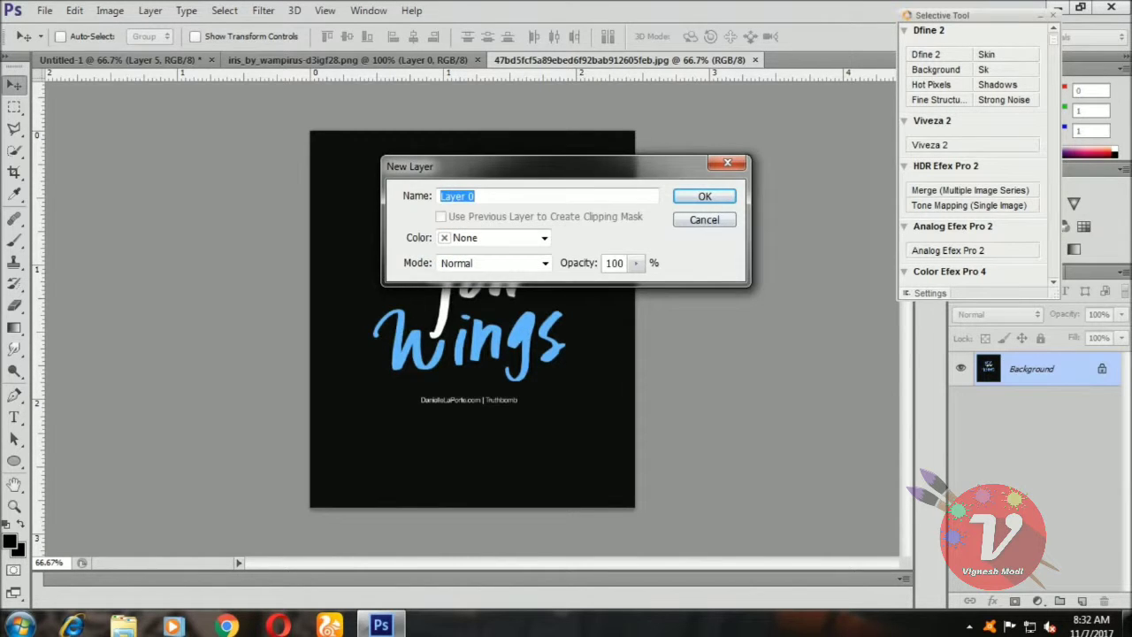
{"action": "key", "text": "Return"}
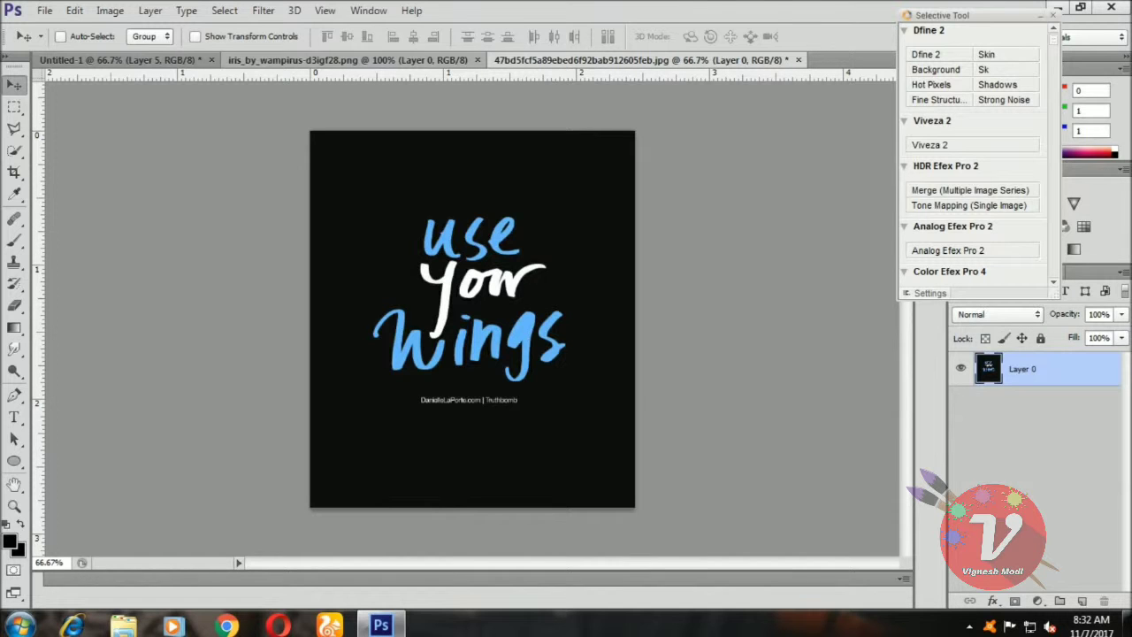
{"action": "mouse_move", "coordinate": [424, 292]}
{"action": "left_mouse_down"}
{"action": "mouse_move", "coordinate": [124, 59]}
{"action": "mouse_move", "coordinate": [631, 369]}
{"action": "mouse_move", "coordinate": [664, 253]}
{"action": "left_mouse_up"}
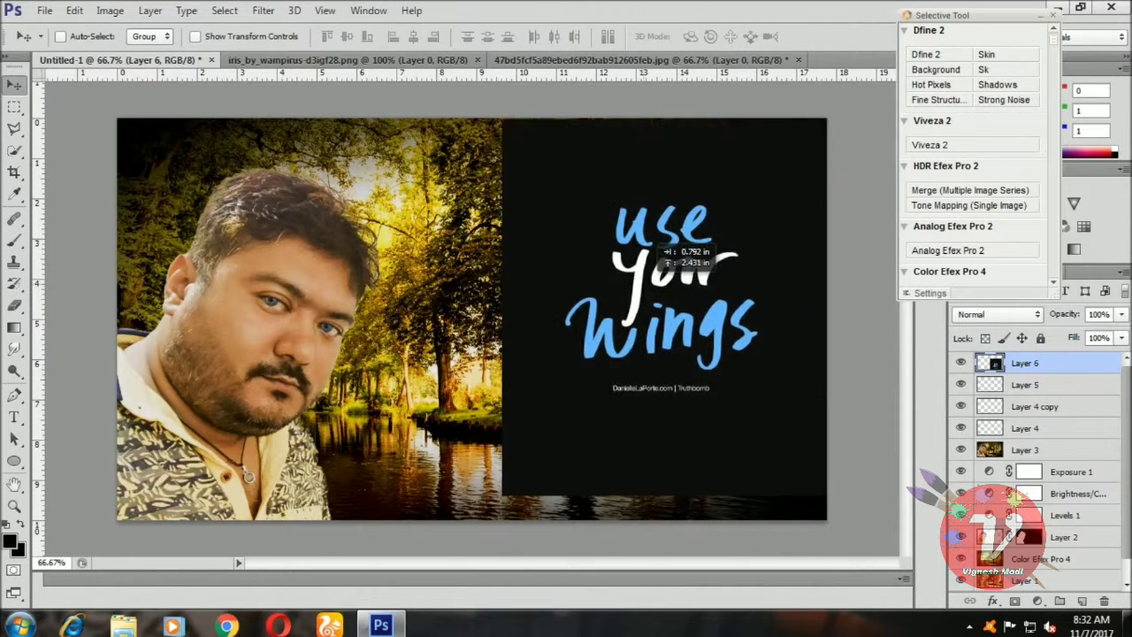
{"action": "left_click_drag", "start_coordinate": [665, 253], "coordinate": [656, 273]}
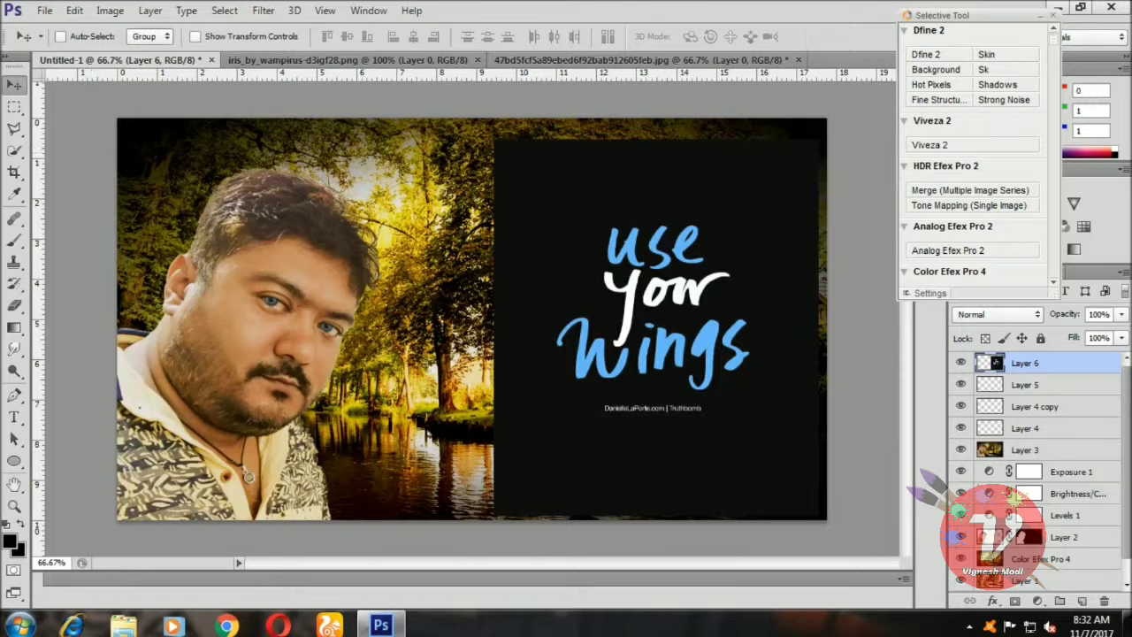
Select the black backdrop with the Magic Wand, delete it, and deselect.
{"action": "key", "text": "w"}
{"action": "key", "text": "w"}
{"action": "right_click", "coordinate": [14, 149]}
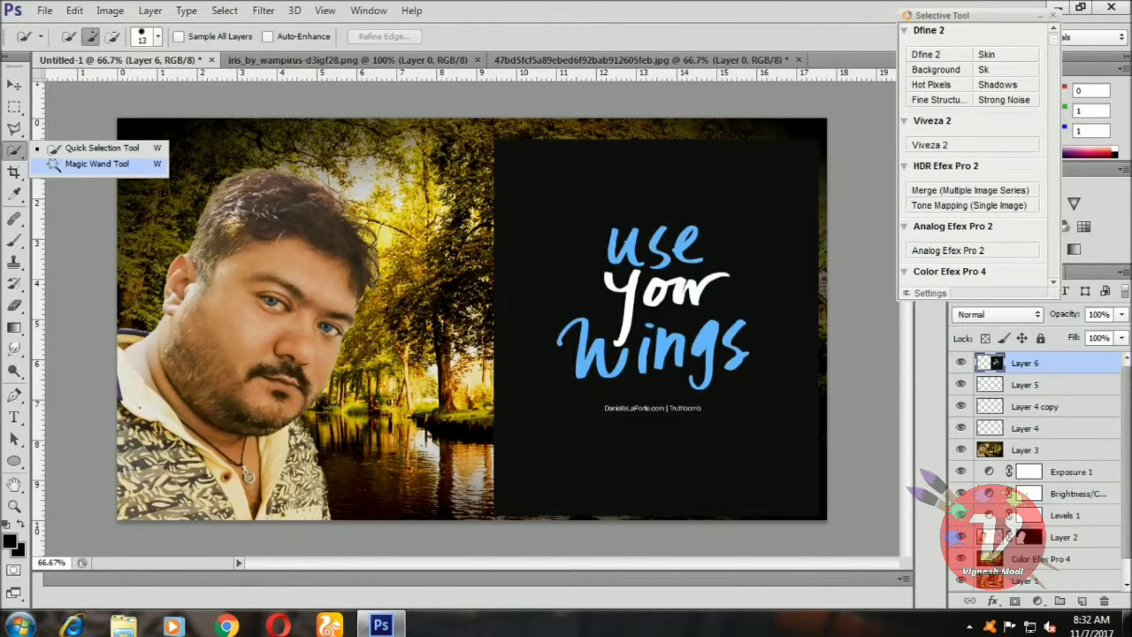
{"action": "left_click", "coordinate": [95, 164]}
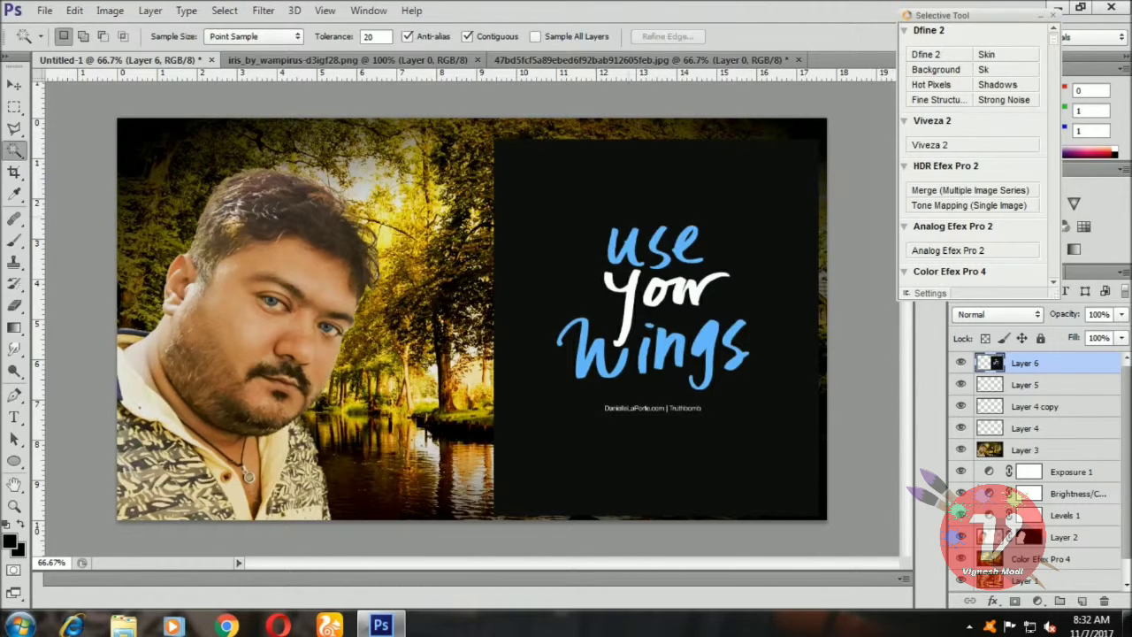
{"action": "left_click", "coordinate": [663, 460]}
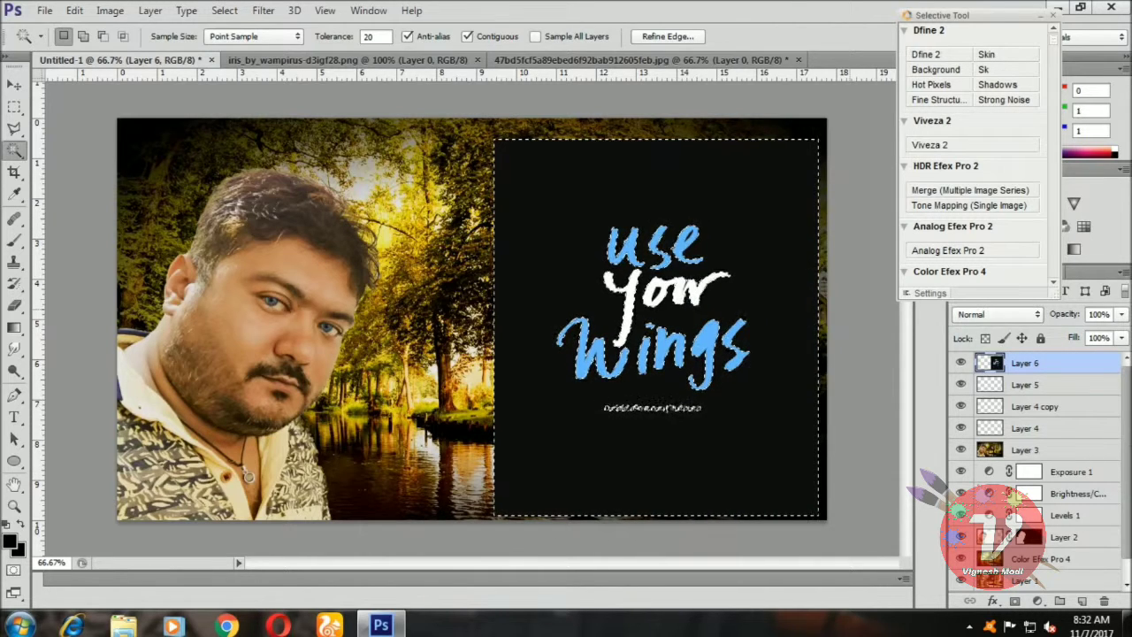
{"action": "key", "text": "Delete"}
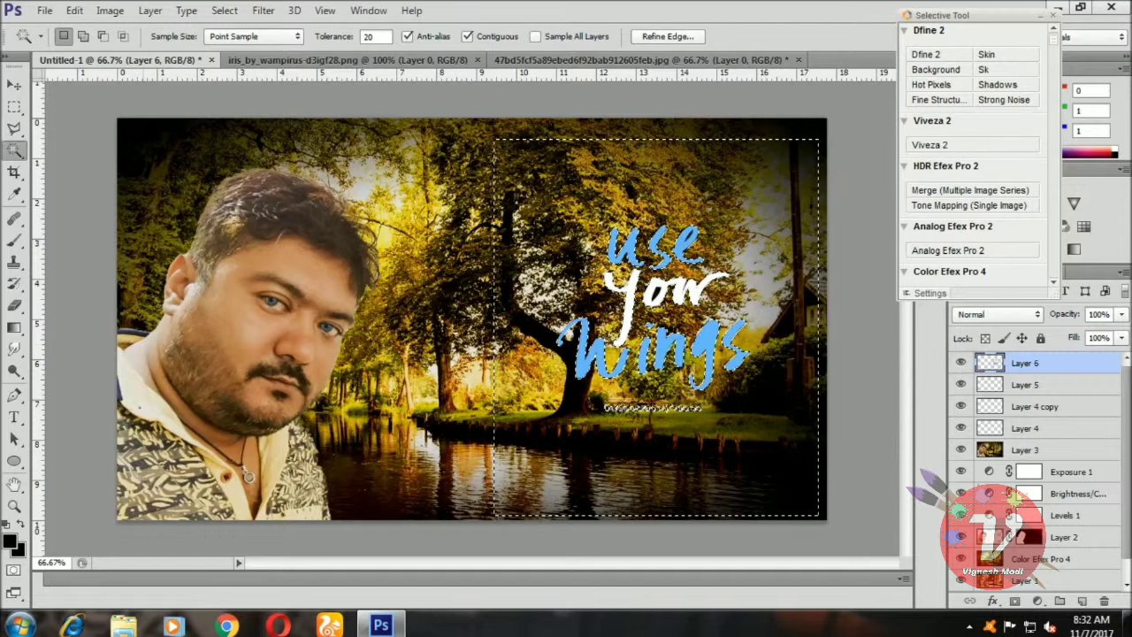
{"action": "key", "text": "ctrl+d"}
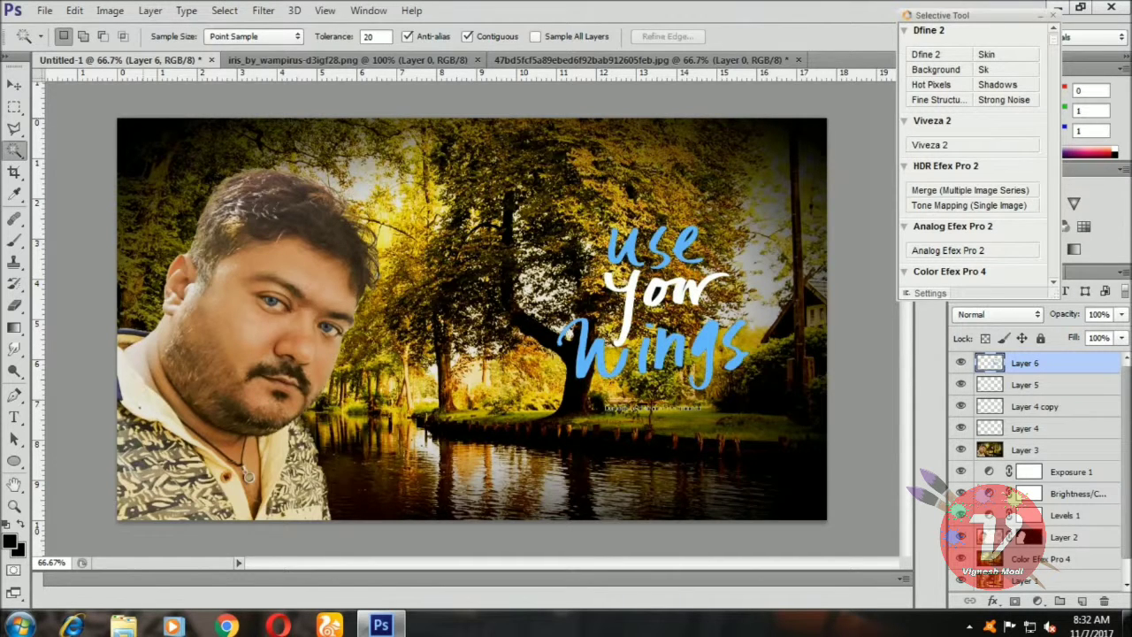
Set the Eraser to 40 px and erase the small credit line under the lettering.
{"action": "key", "text": "e"}
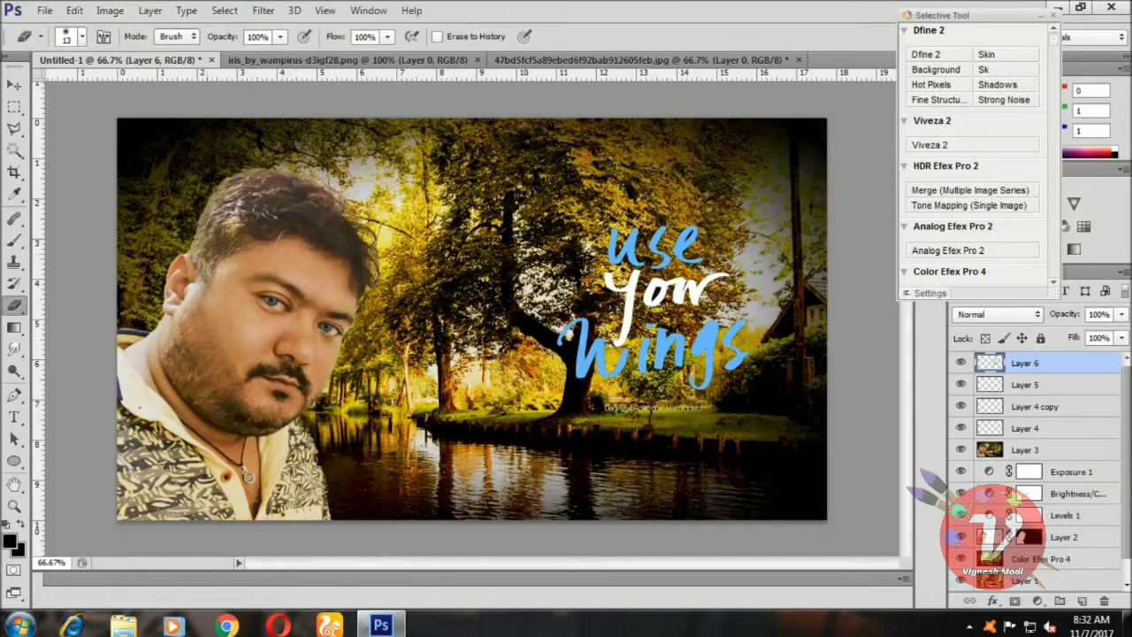
{"action": "left_click", "coordinate": [81, 36]}
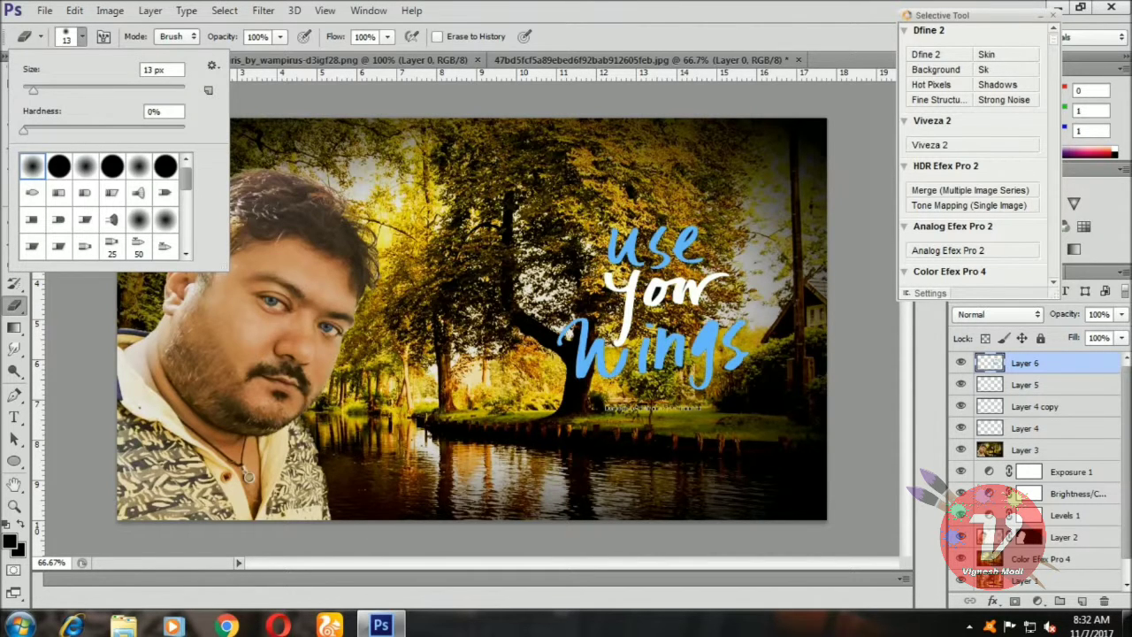
{"action": "left_click_drag", "start_coordinate": [33, 90], "coordinate": [55, 90]}
{"action": "key", "text": "Return"}
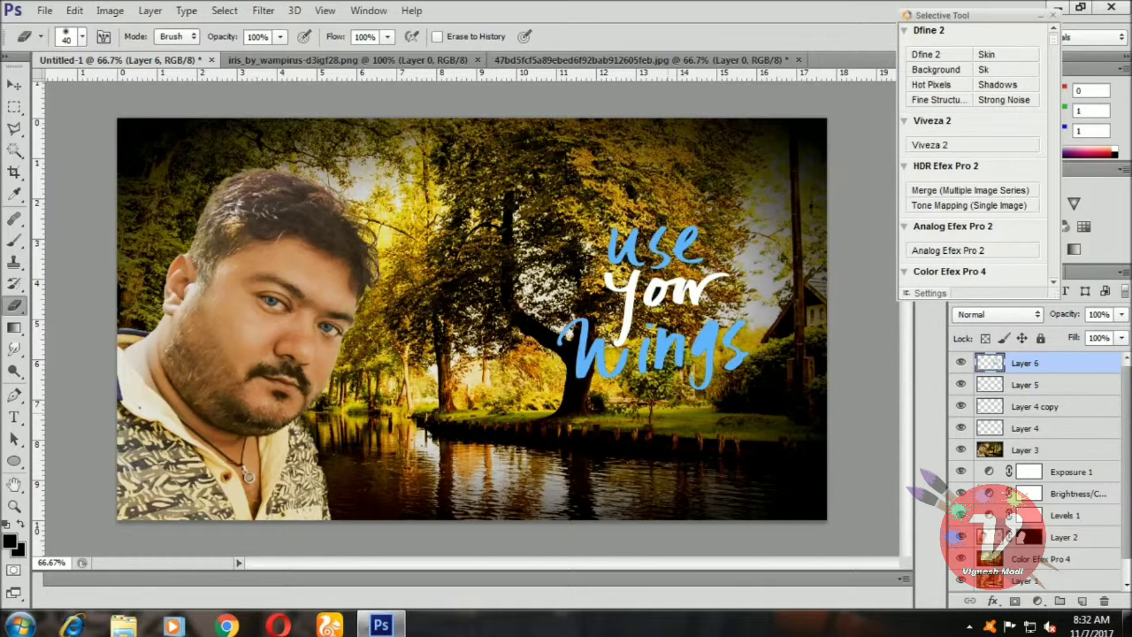
{"action": "key", "text": "v"}
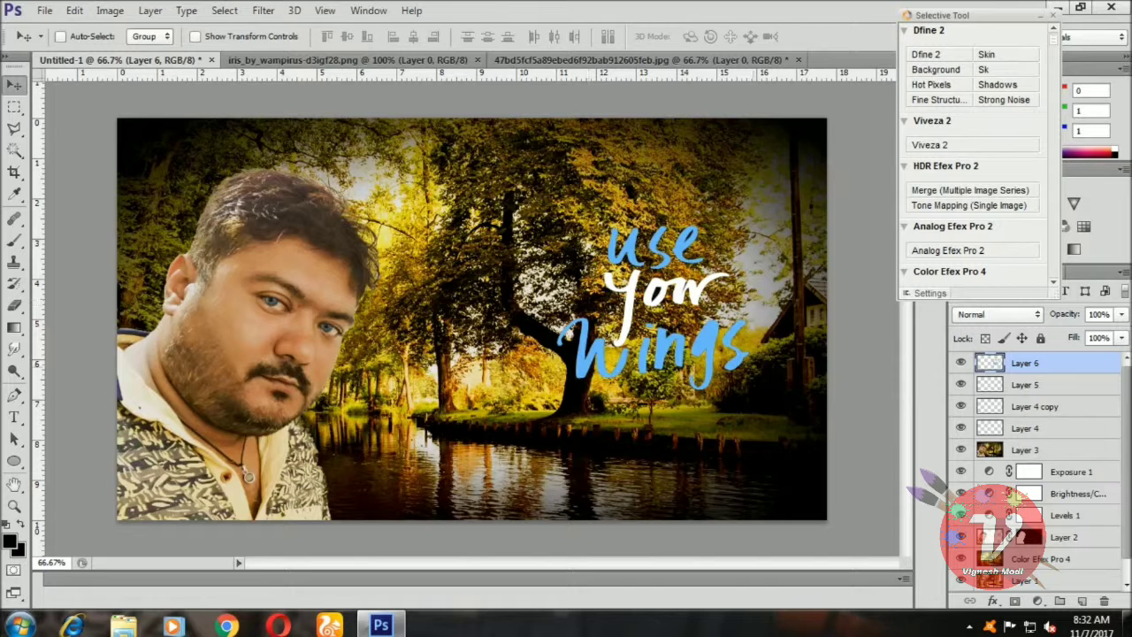
Move the lettering to the lower-right corner and set Layer 6's blend mode to Screen.
{"action": "key", "text": "ctrl+t"}
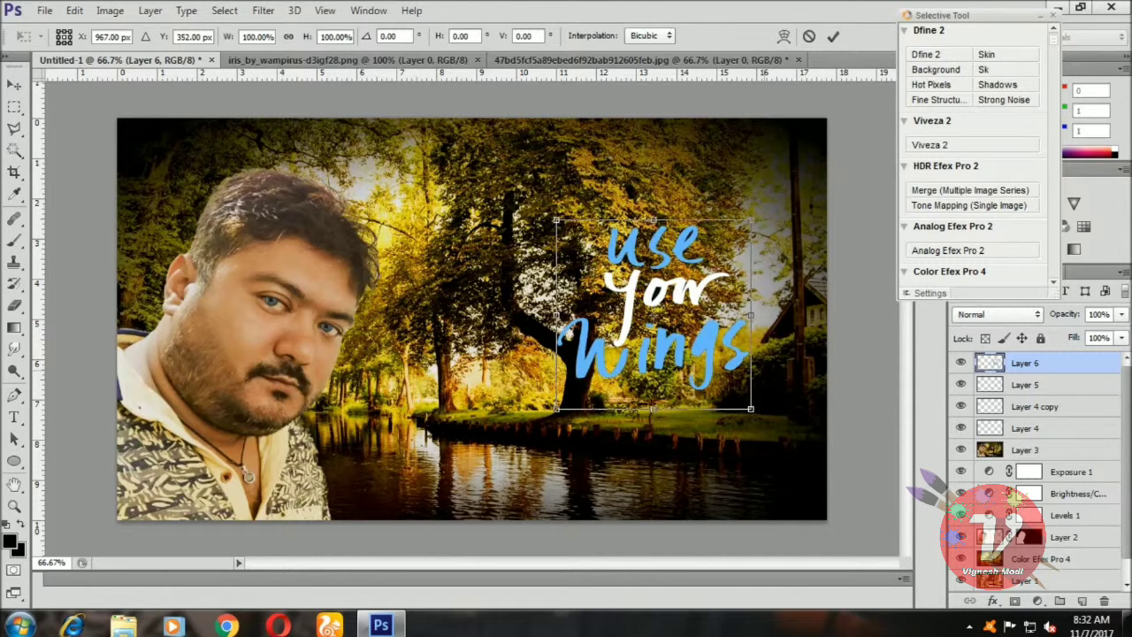
{"action": "left_click_drag", "start_coordinate": [652, 316], "coordinate": [701, 436]}
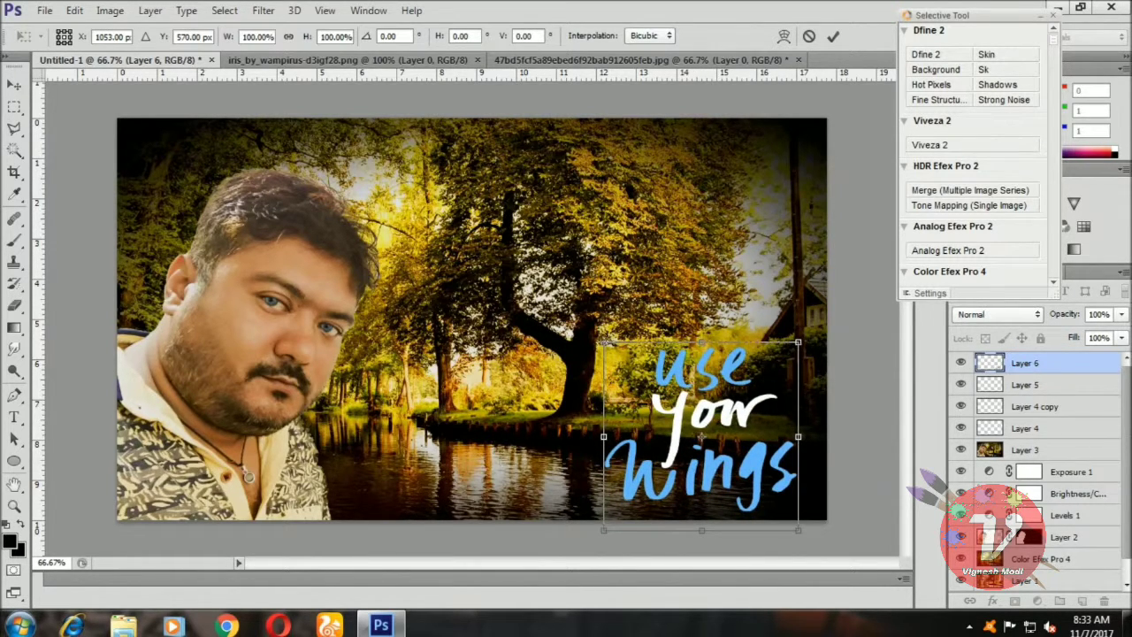
{"action": "left_click", "coordinate": [996, 314]}
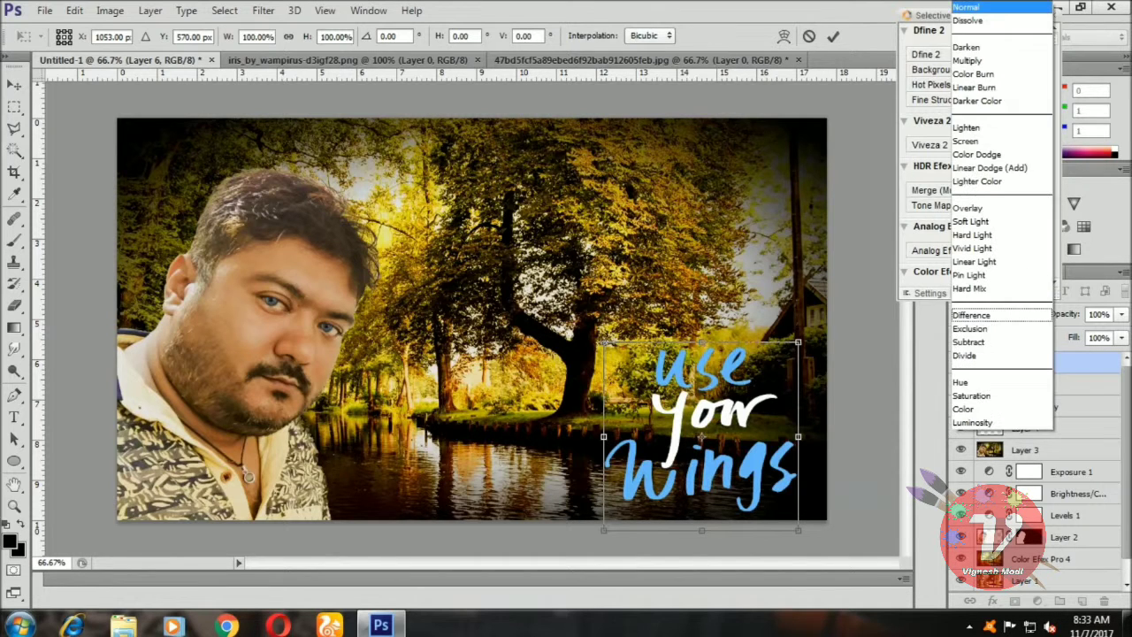
{"action": "left_click", "coordinate": [972, 60]}
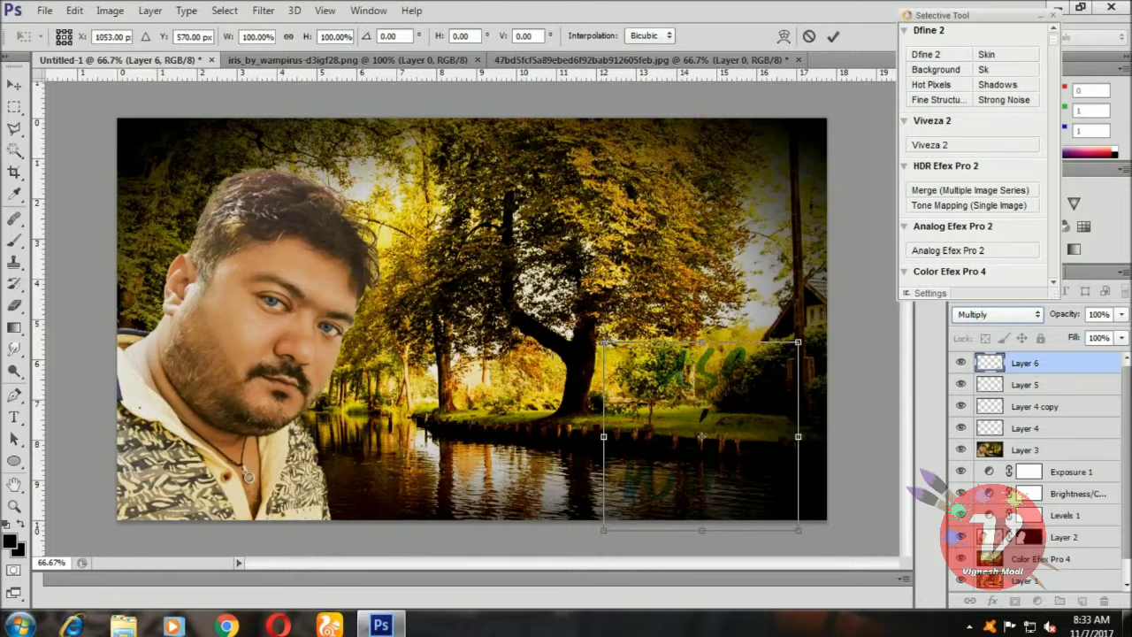
{"action": "left_click", "coordinate": [997, 314]}
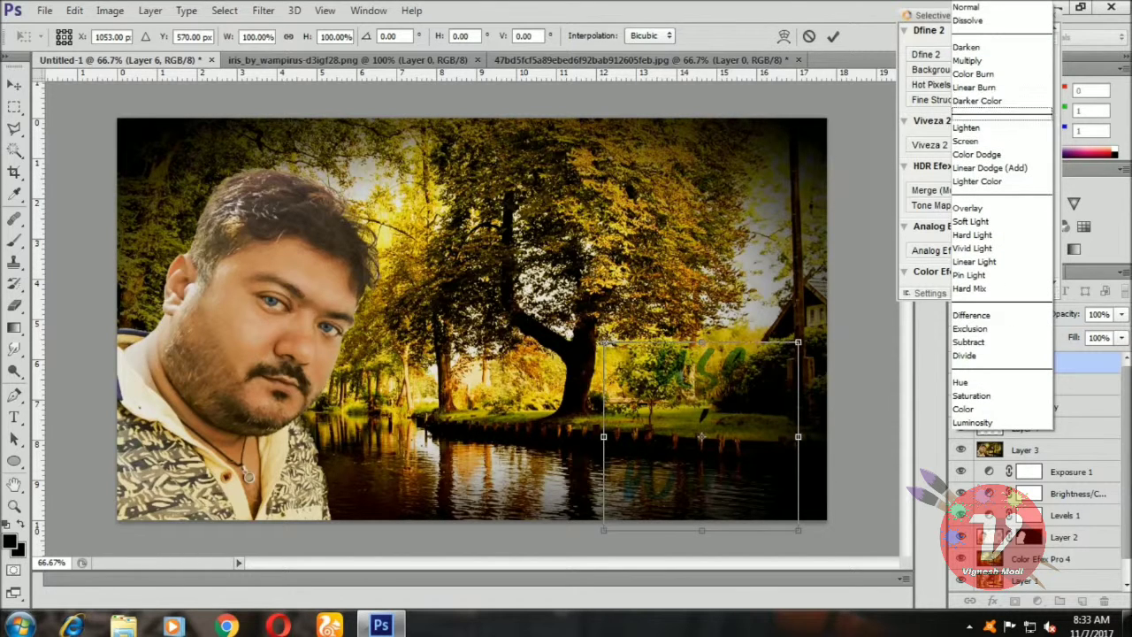
{"action": "left_click", "coordinate": [965, 141]}
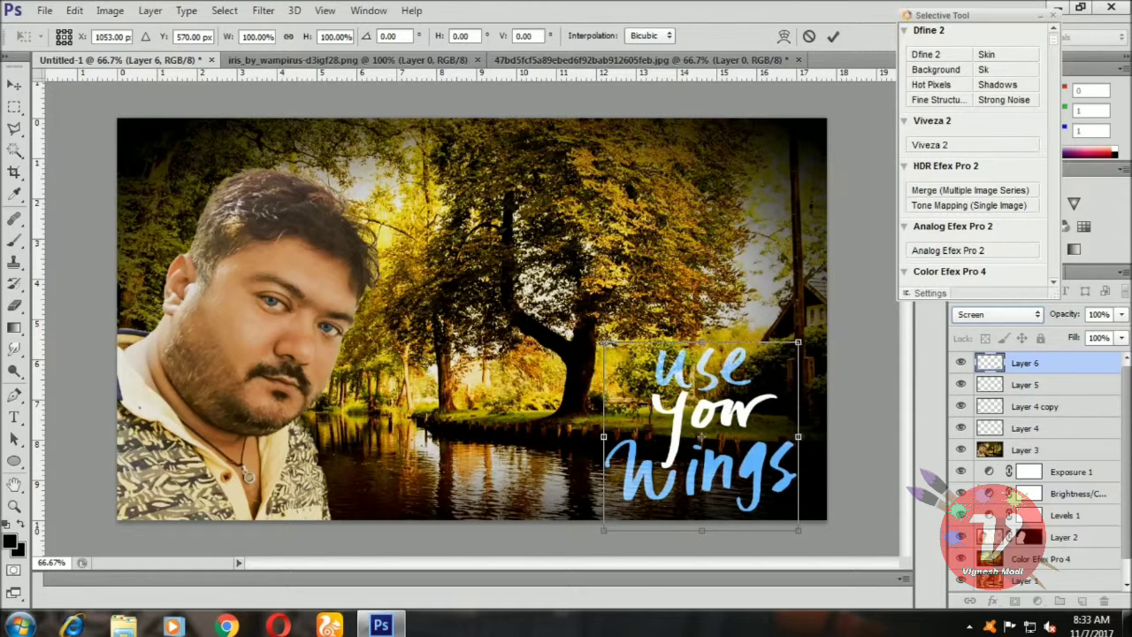
{"action": "left_click", "coordinate": [832, 36]}
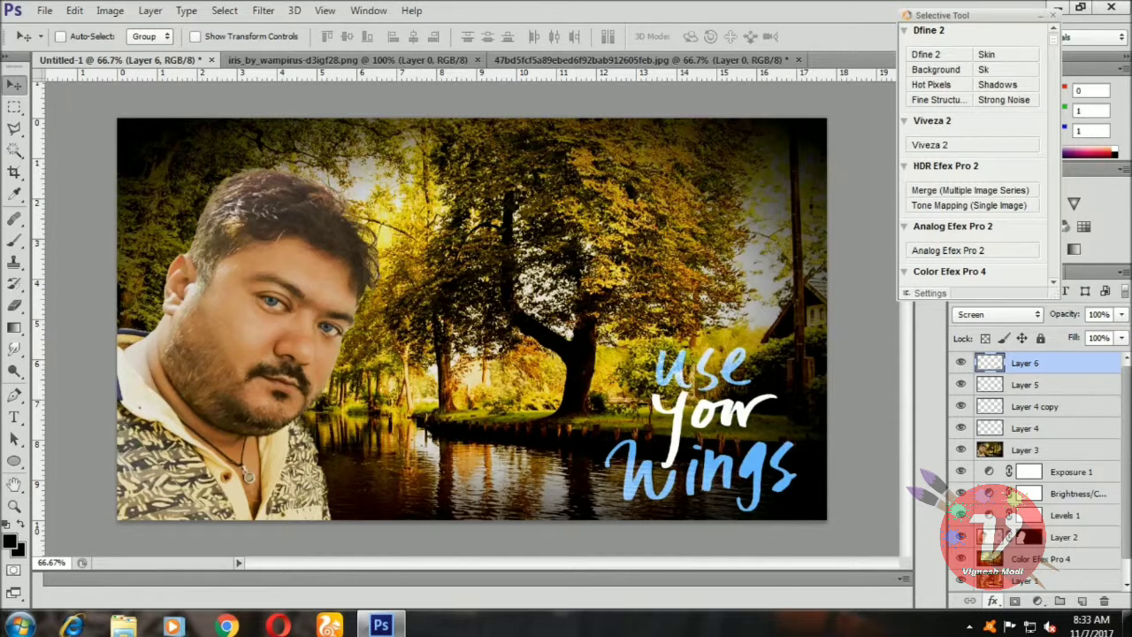
{"action": "left_click", "coordinate": [992, 600]}
Give the lettering Bevel and Emboss, Stroke and Drop Shadow effects, leaving Gradient Overlay off.
{"action": "left_click", "coordinate": [1035, 397]}
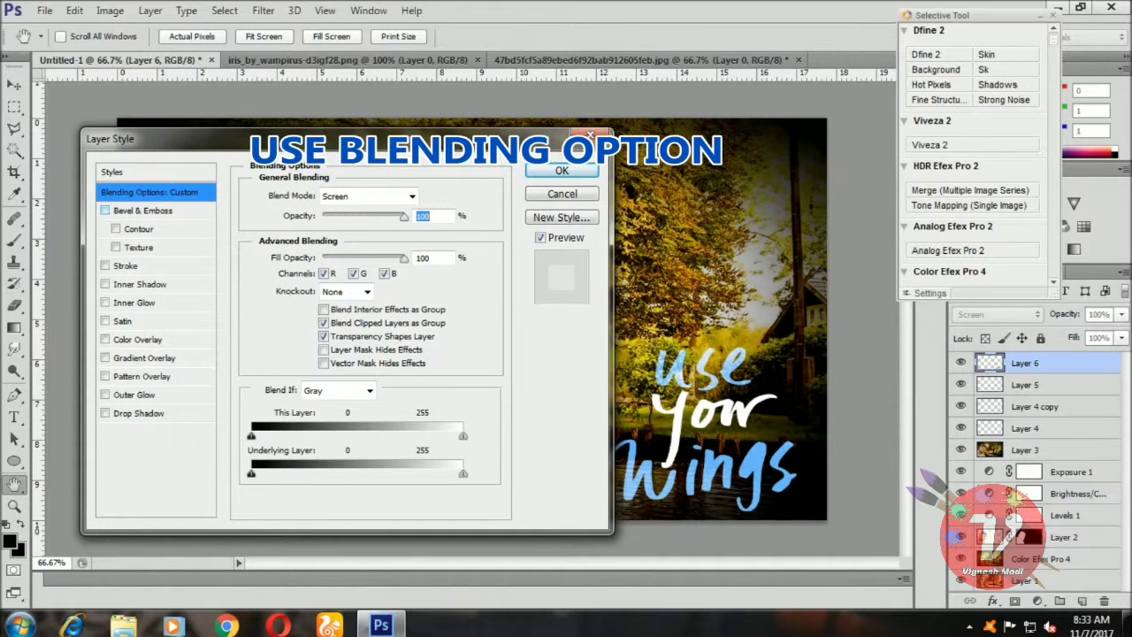
{"action": "left_click", "coordinate": [105, 210]}
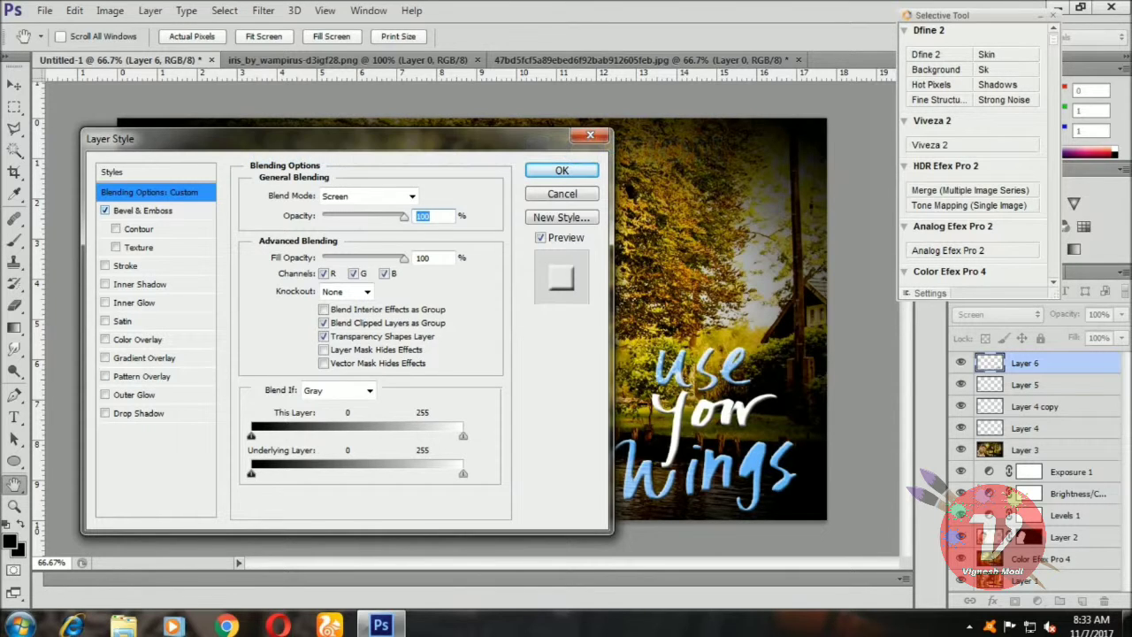
{"action": "left_click", "coordinate": [105, 265]}
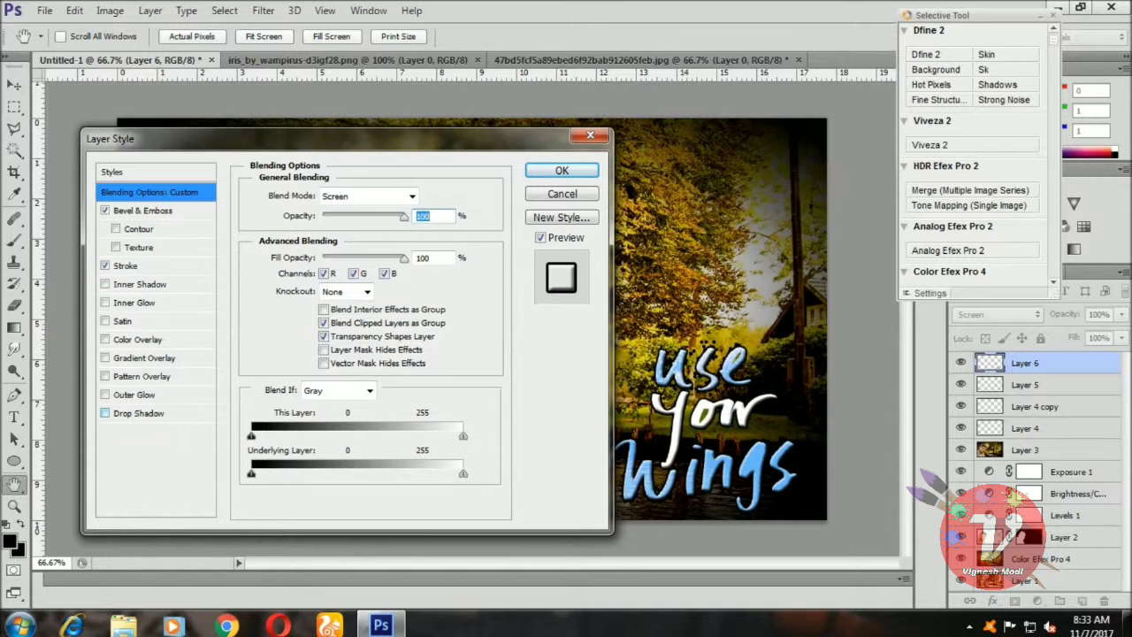
{"action": "left_click", "coordinate": [105, 413]}
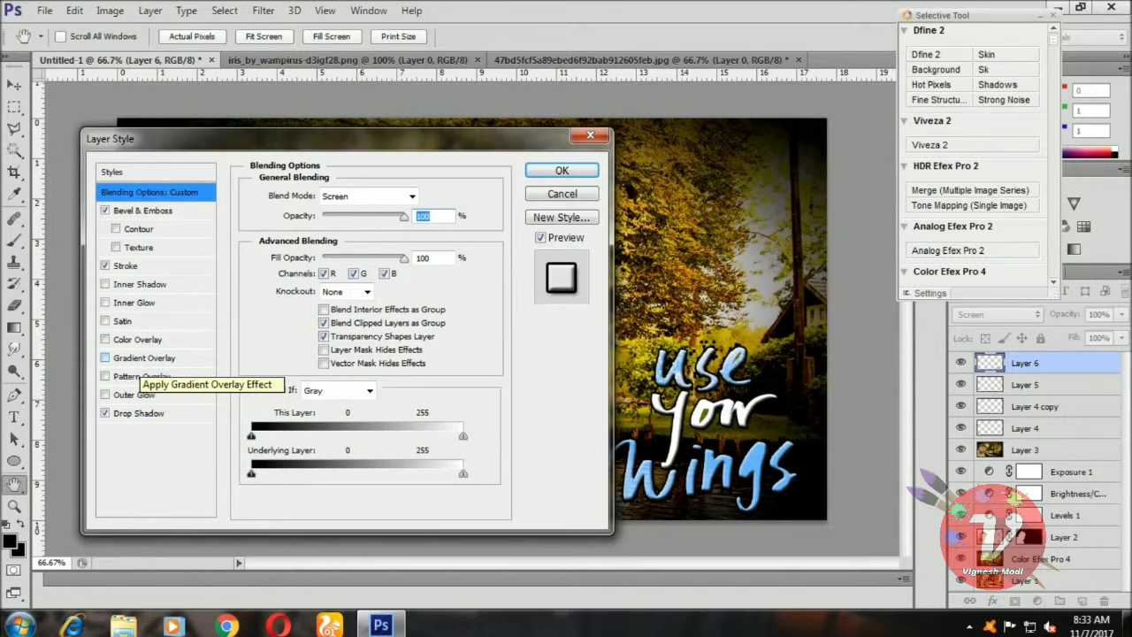
{"action": "left_click", "coordinate": [105, 357]}
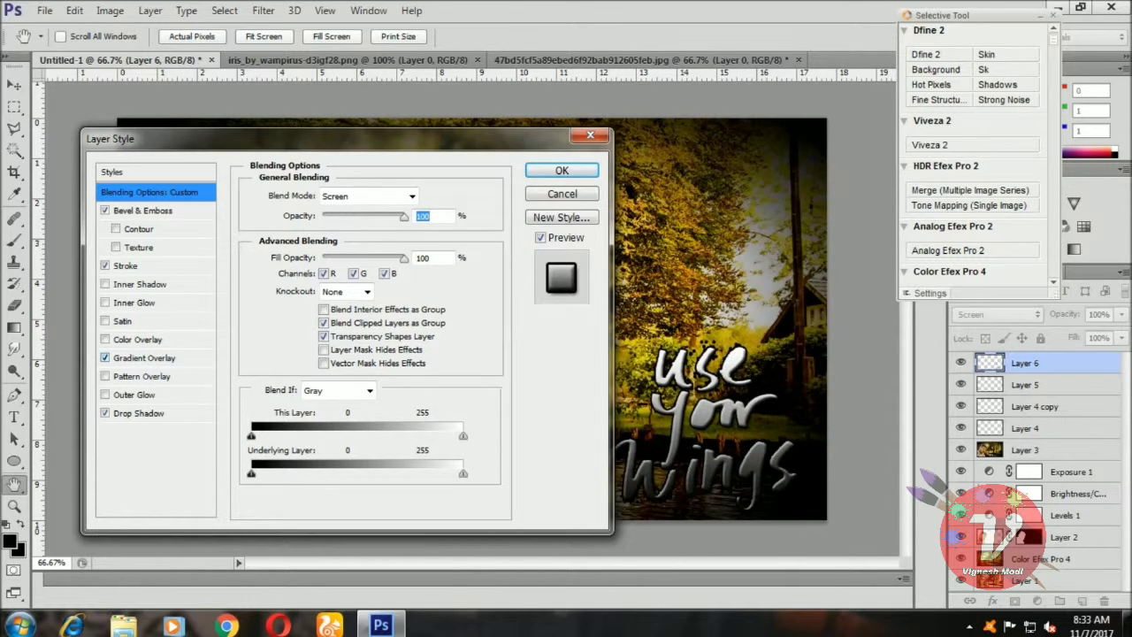
{"action": "left_click", "coordinate": [106, 357]}
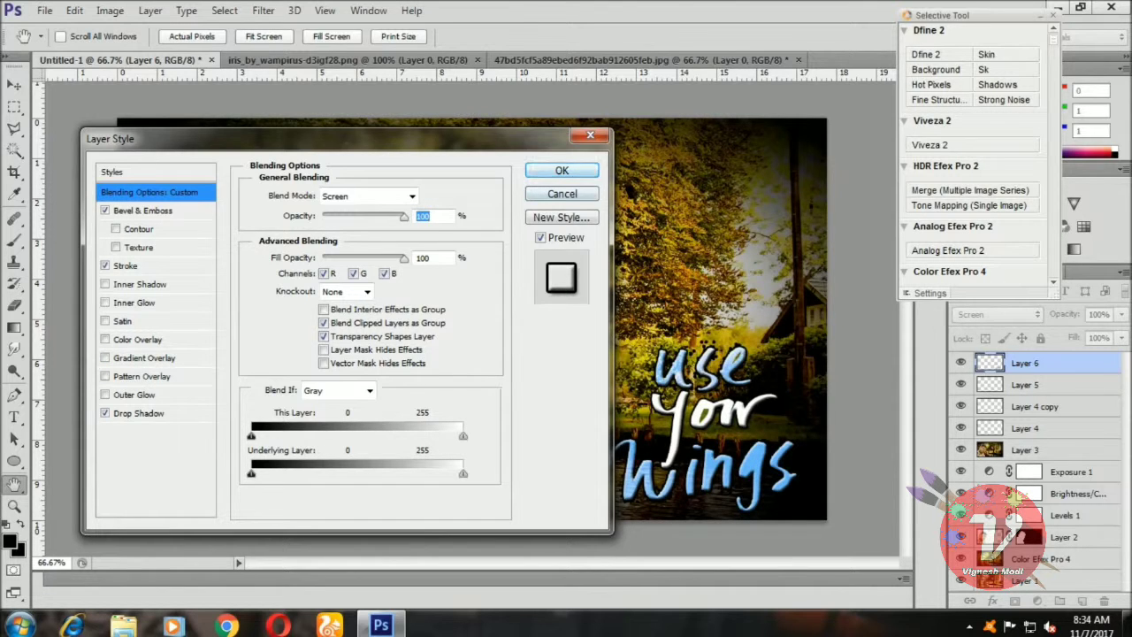
{"action": "left_click", "coordinate": [561, 170]}
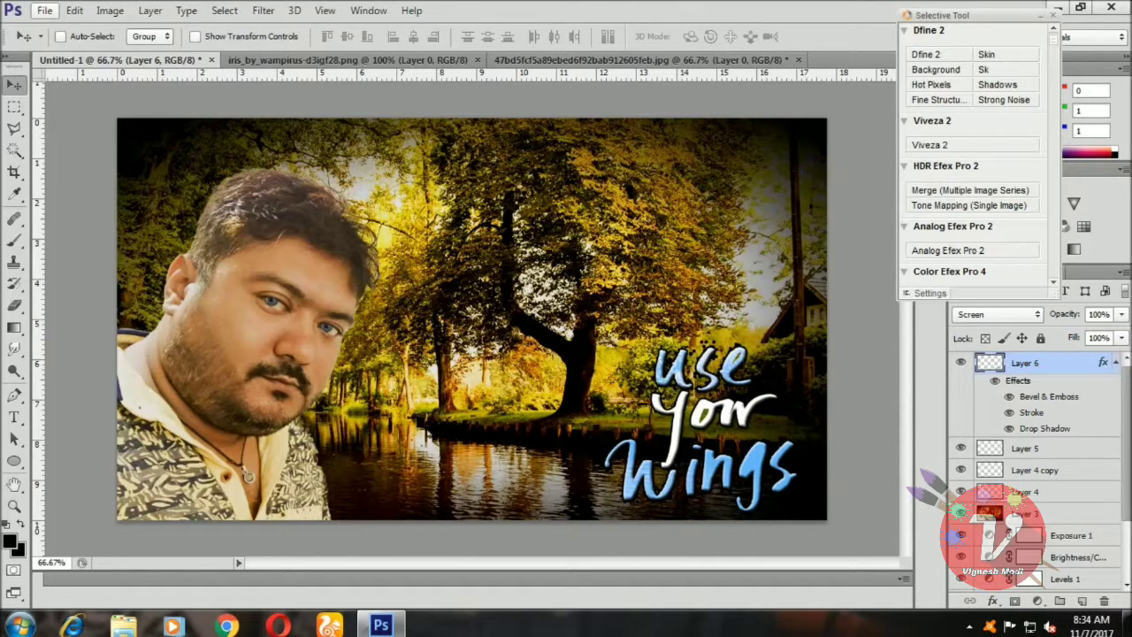
{"action": "left_click", "coordinate": [44, 11]}
Open 22222.jpg through Camera Raw, discarding its embedded colour profile.
{"action": "left_click", "coordinate": [61, 45]}
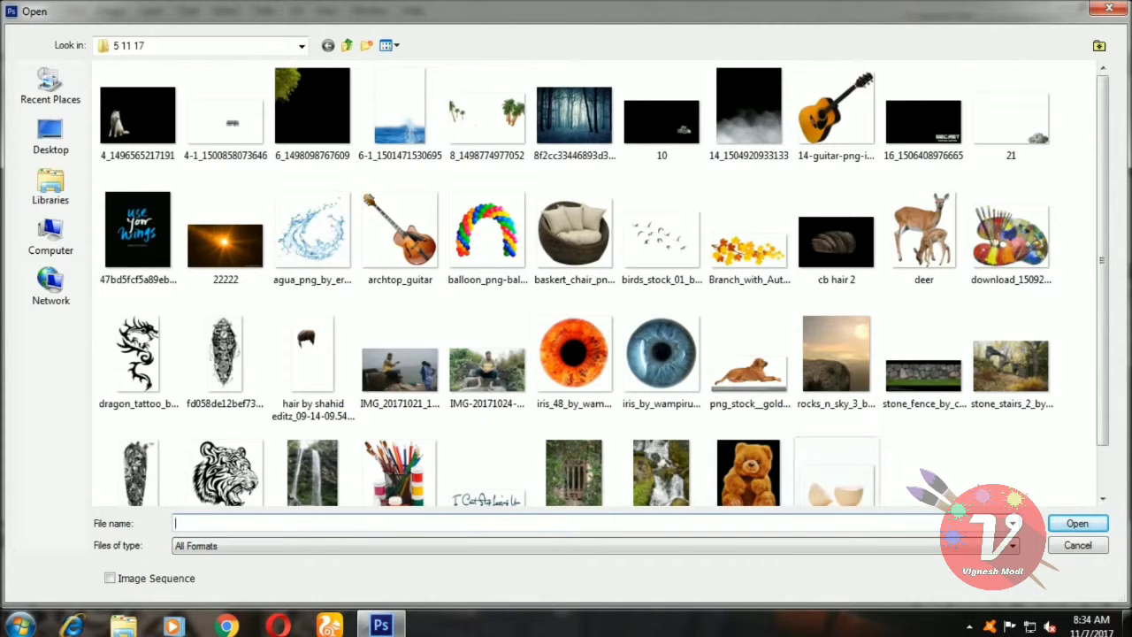
{"action": "left_click", "coordinate": [226, 240]}
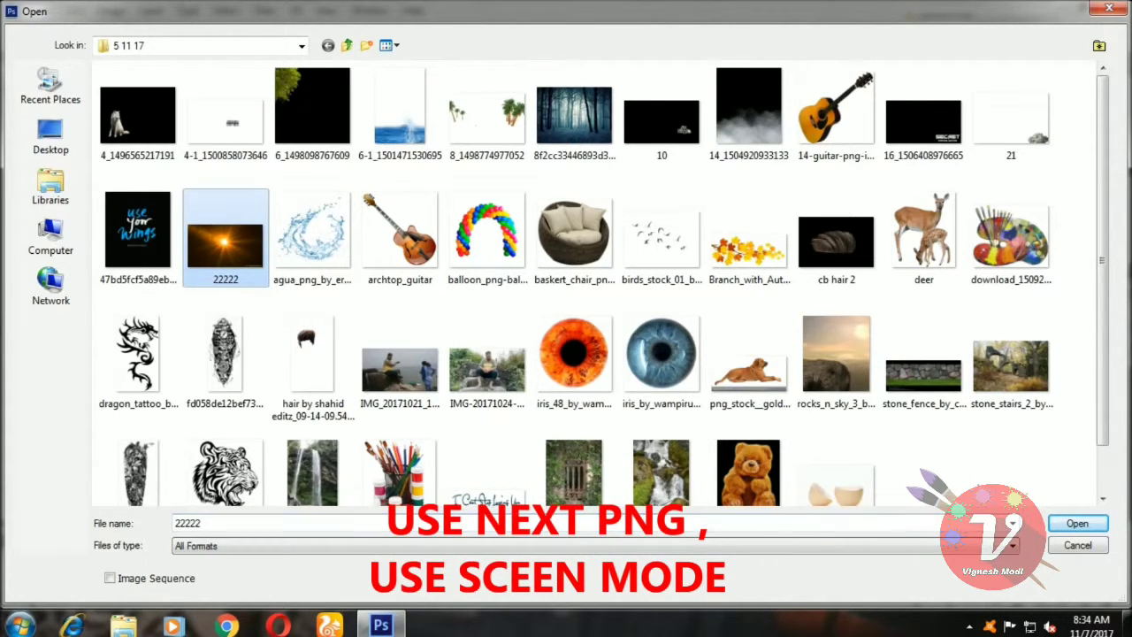
{"action": "left_click", "coordinate": [1077, 522]}
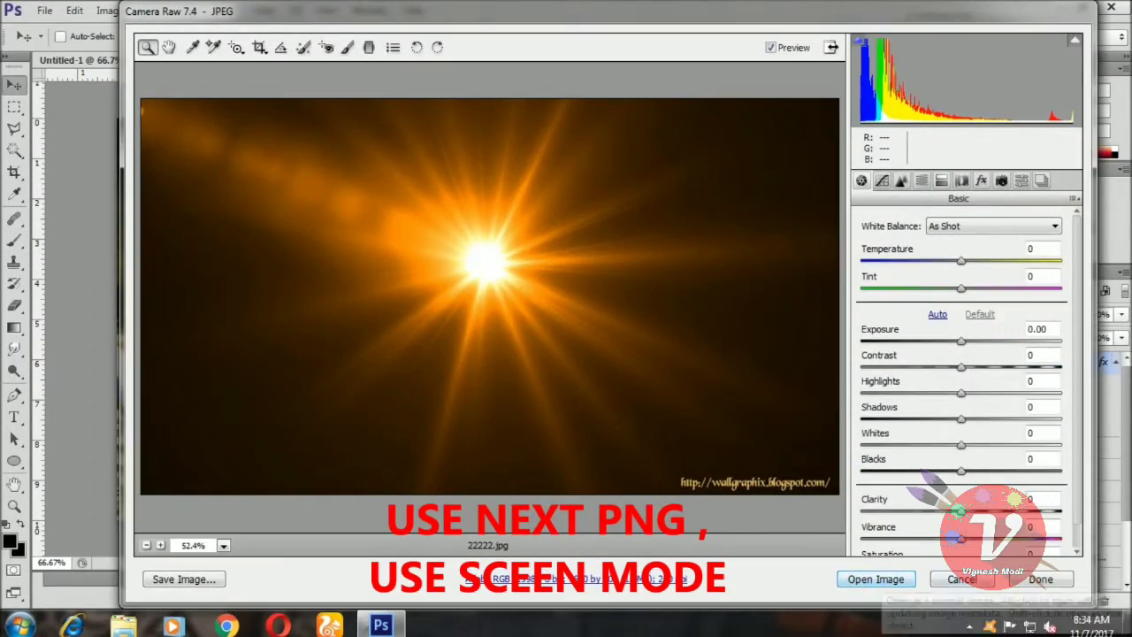
{"action": "left_click", "coordinate": [875, 578]}
{"action": "left_click", "coordinate": [620, 329]}
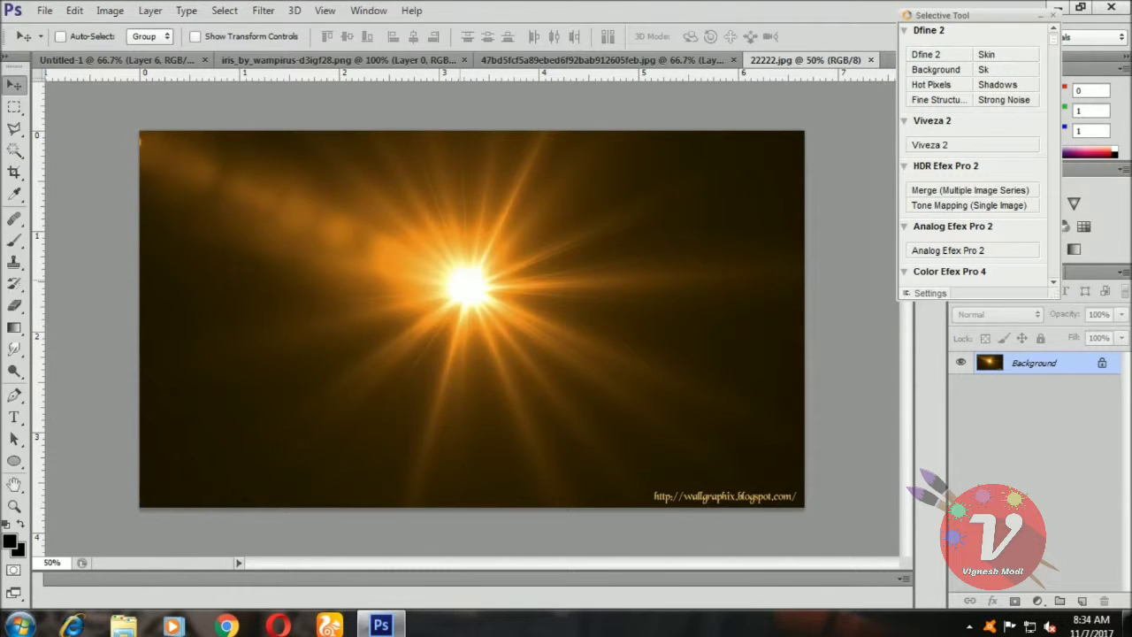
Drag the unlocked sunburst into Untitled-1 as Layer 7 and blend it in Screen mode.
{"action": "double_click", "coordinate": [1034, 363]}
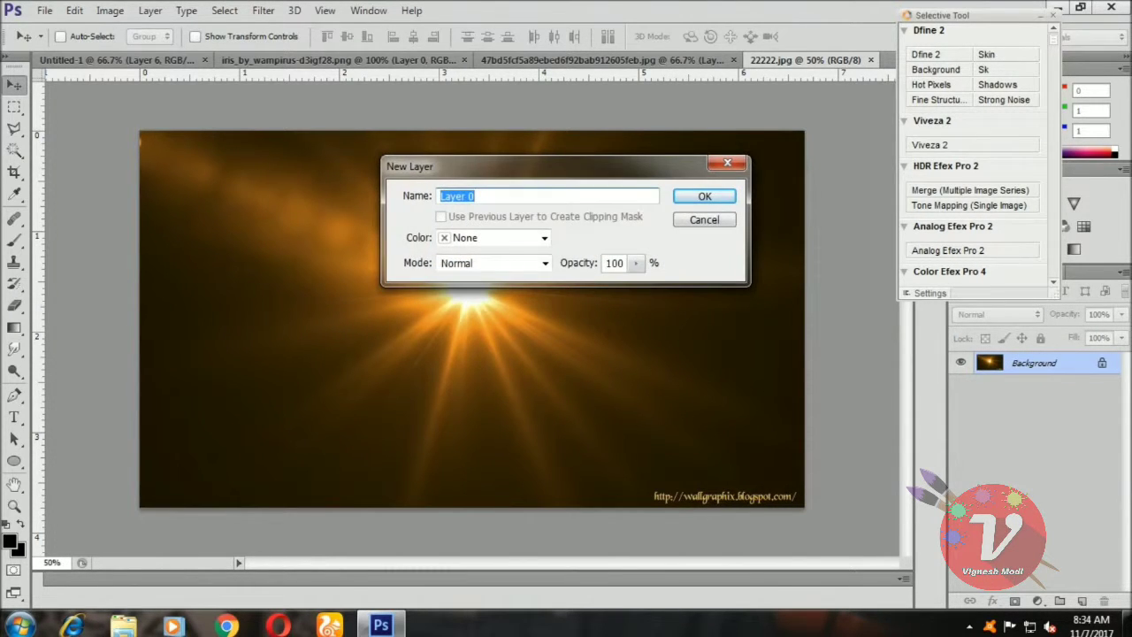
{"action": "left_click", "coordinate": [700, 196]}
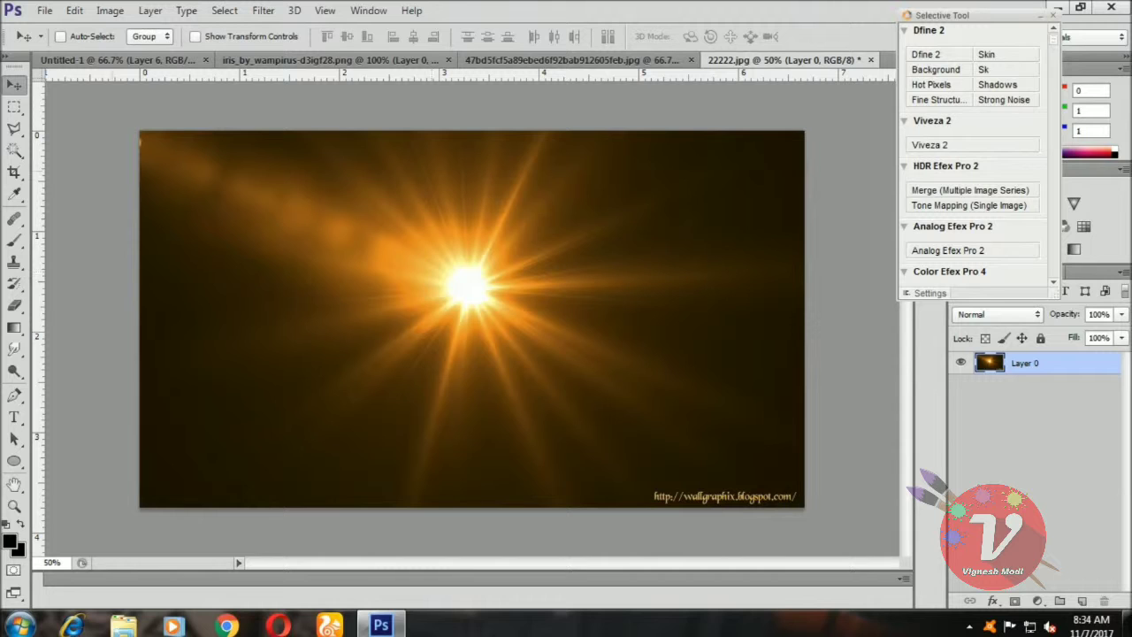
{"action": "left_click_drag", "start_coordinate": [460, 281], "coordinate": [127, 45]}
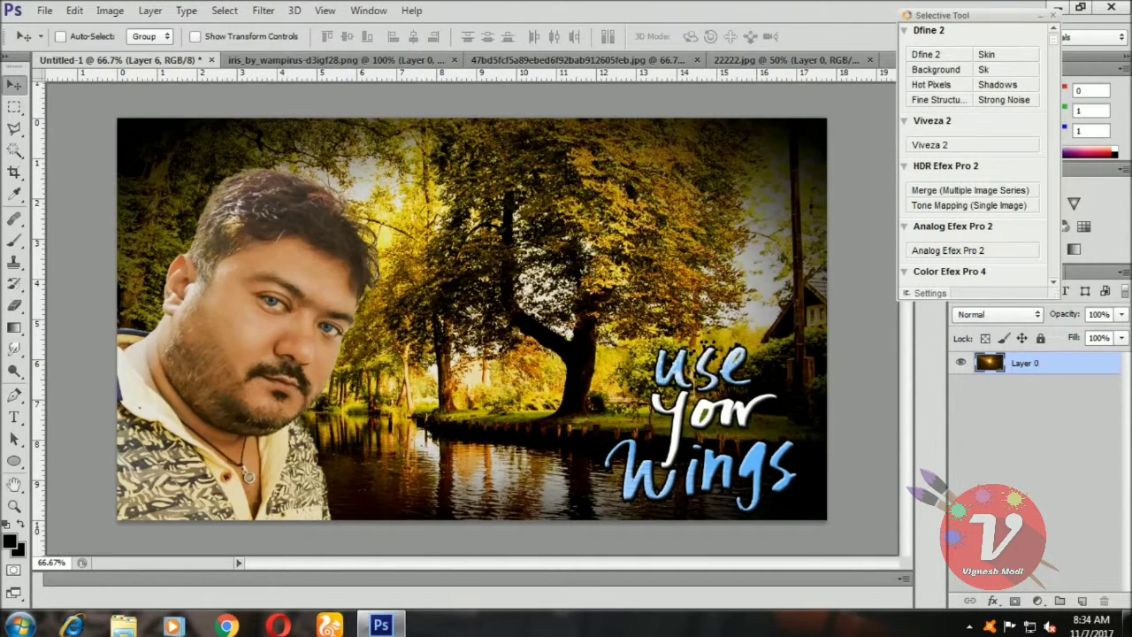
{"action": "left_click_drag", "start_coordinate": [127, 45], "coordinate": [469, 318]}
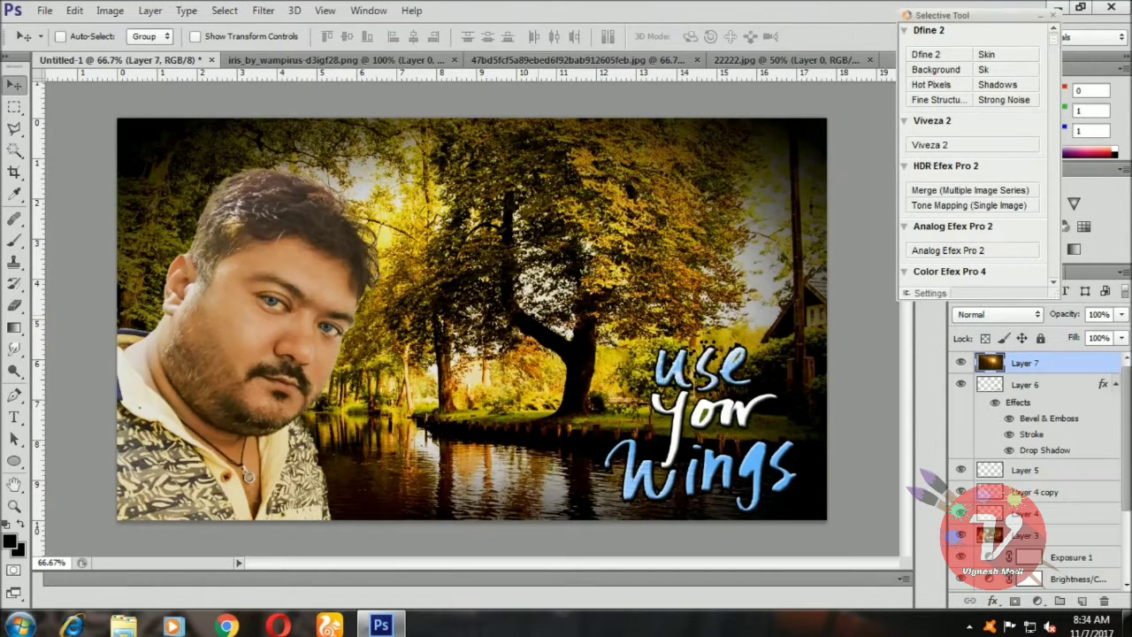
{"action": "left_click_drag", "start_coordinate": [530, 283], "coordinate": [486, 265]}
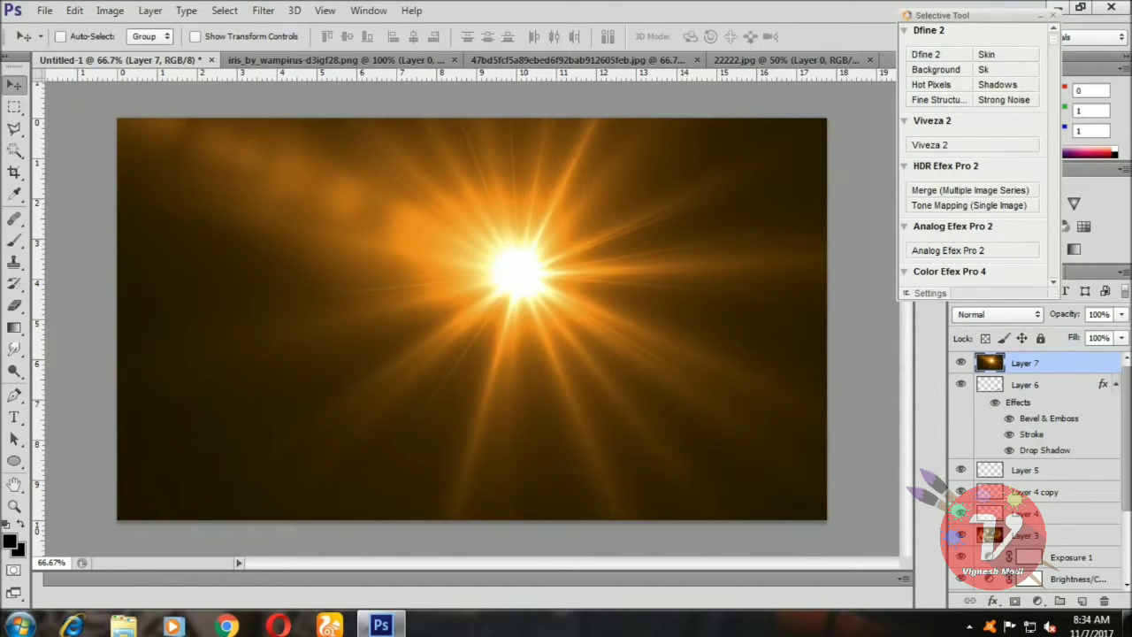
{"action": "left_click", "coordinate": [997, 314]}
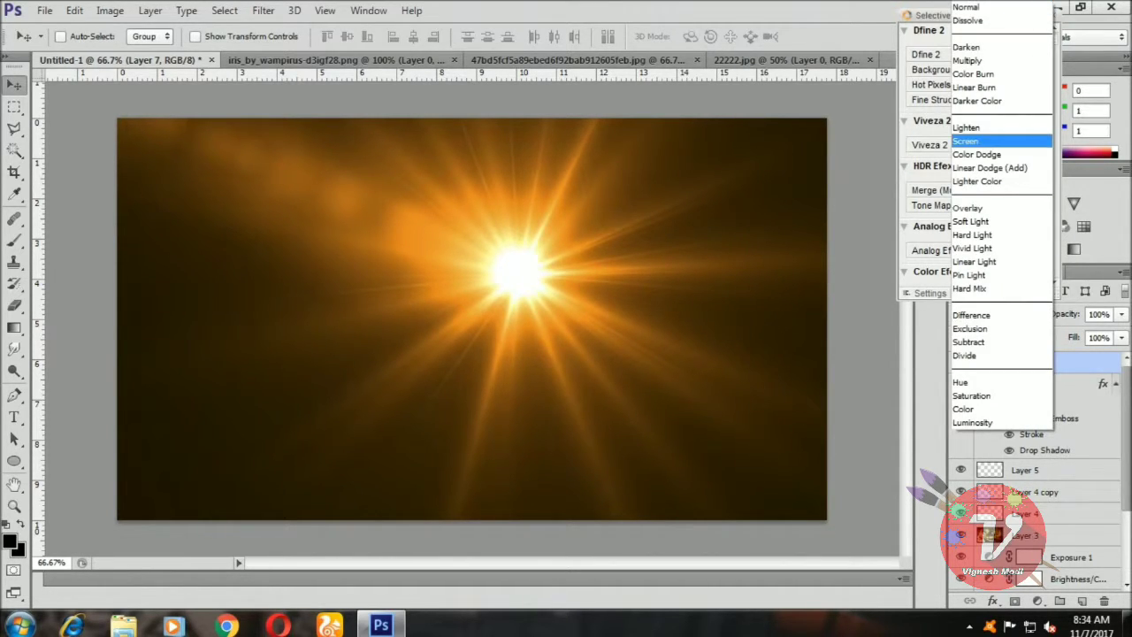
{"action": "left_click", "coordinate": [981, 140]}
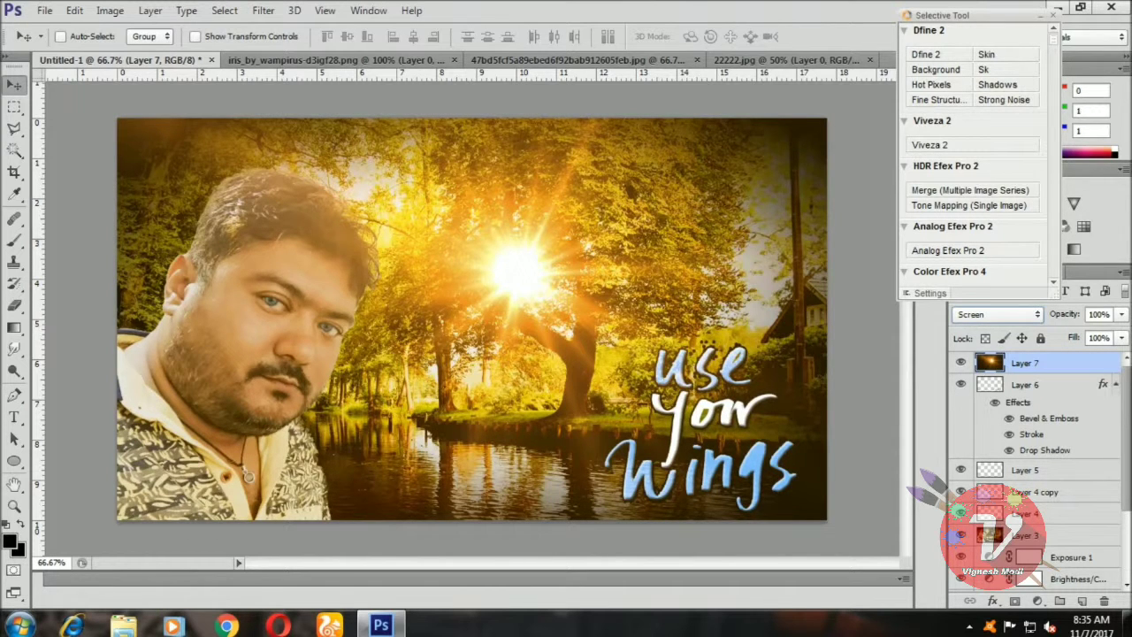
Scale the sunburst to about 85% width and 82% height and shift it to cover the canvas.
{"action": "key", "text": "ctrl+t"}
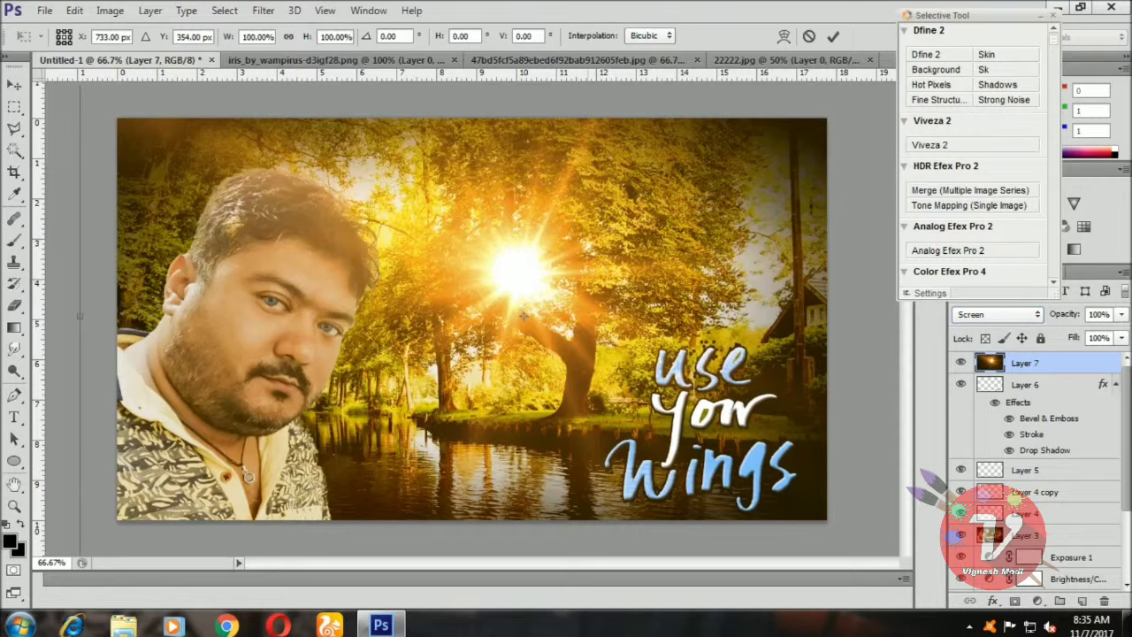
{"action": "key", "text": "ctrl+minus"}
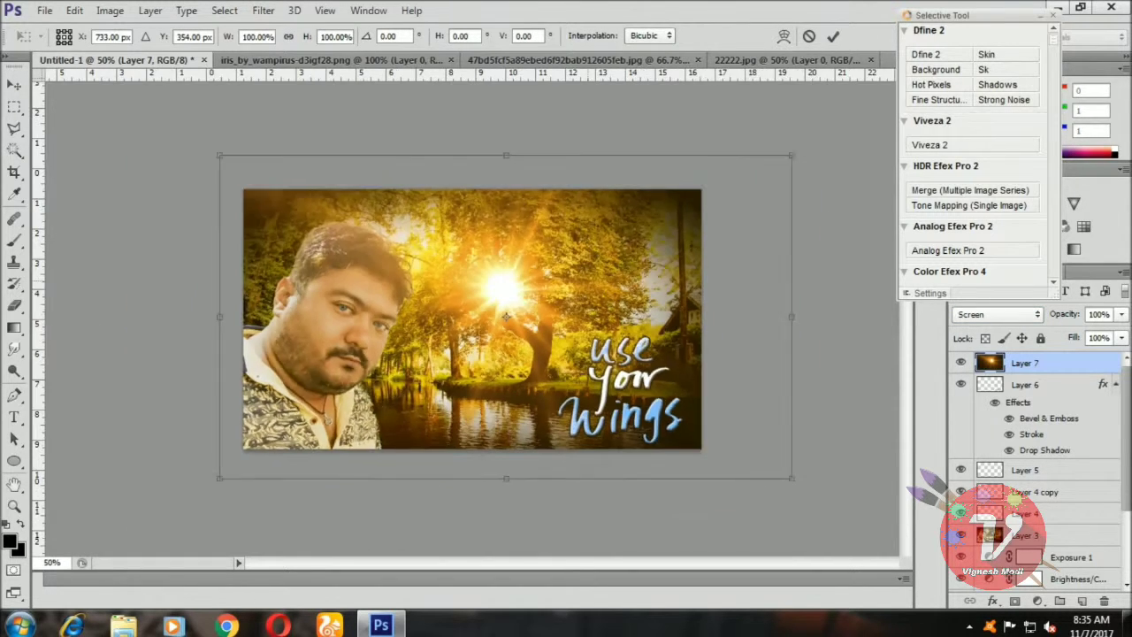
{"action": "key", "text": "ctrl+minus"}
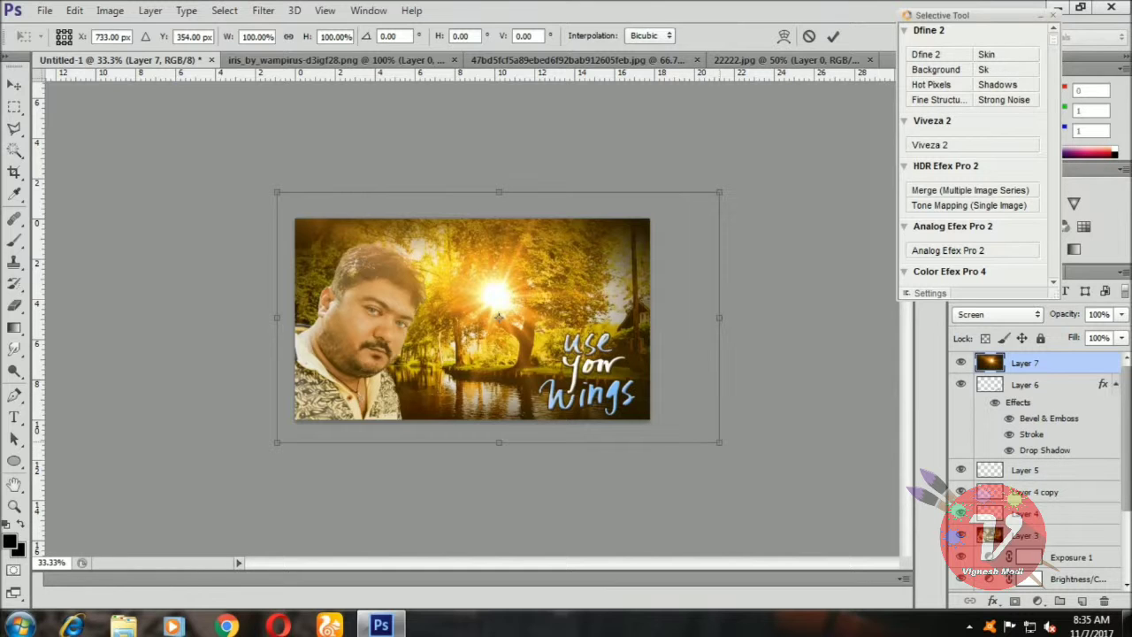
{"action": "left_click_drag", "start_coordinate": [718, 441], "coordinate": [675, 418]}
{"action": "left_click_drag", "start_coordinate": [277, 418], "coordinate": [294, 418]}
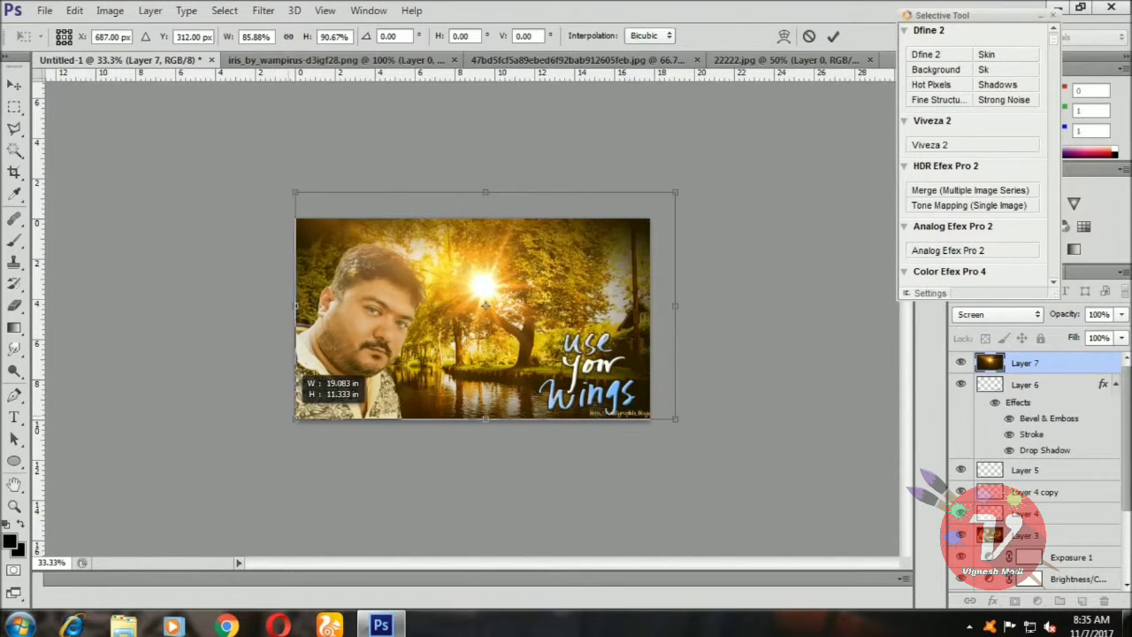
{"action": "left_click_drag", "start_coordinate": [295, 192], "coordinate": [294, 219]}
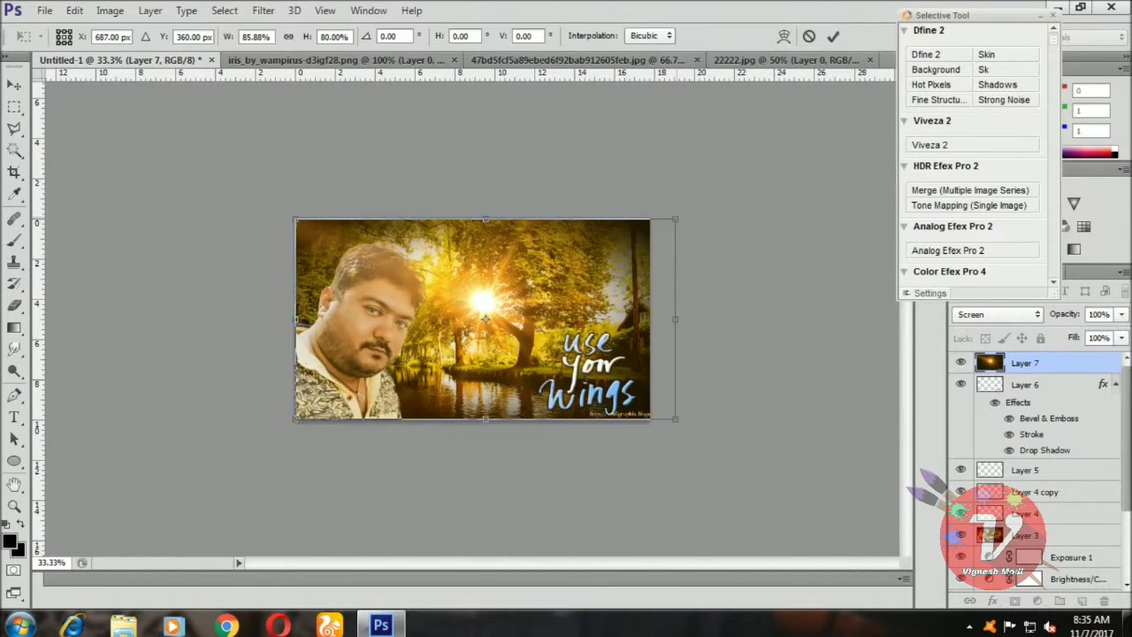
{"action": "left_click_drag", "start_coordinate": [675, 218], "coordinate": [649, 218]}
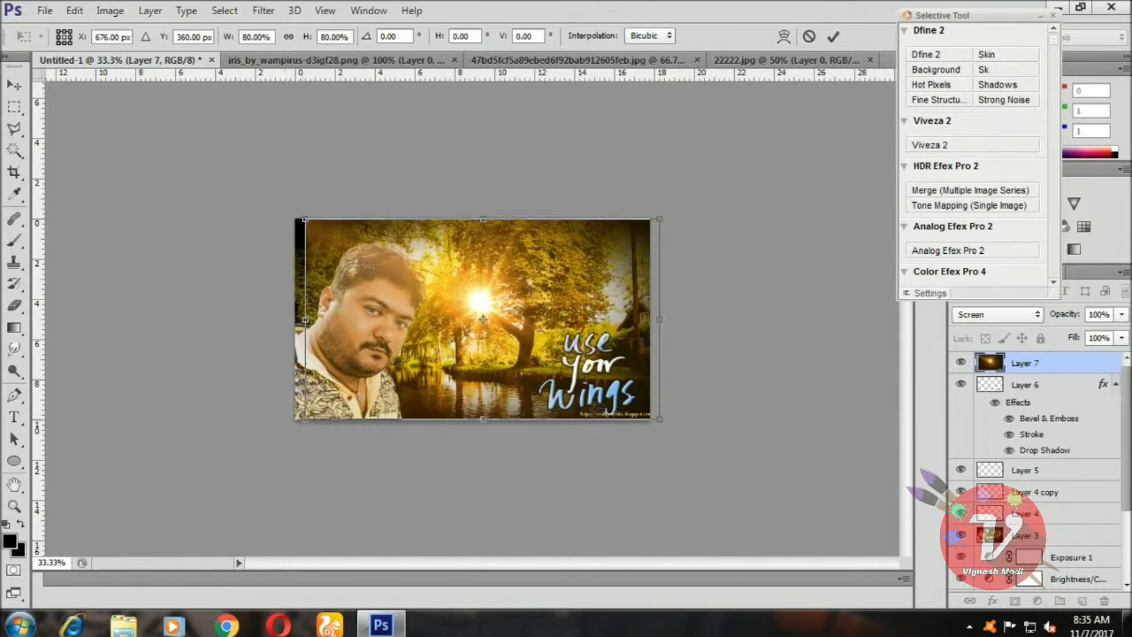
{"action": "left_click_drag", "start_coordinate": [650, 418], "coordinate": [660, 425]}
{"action": "left_click_drag", "start_coordinate": [295, 321], "coordinate": [283, 321]}
{"action": "left_click_drag", "start_coordinate": [470, 321], "coordinate": [484, 319]}
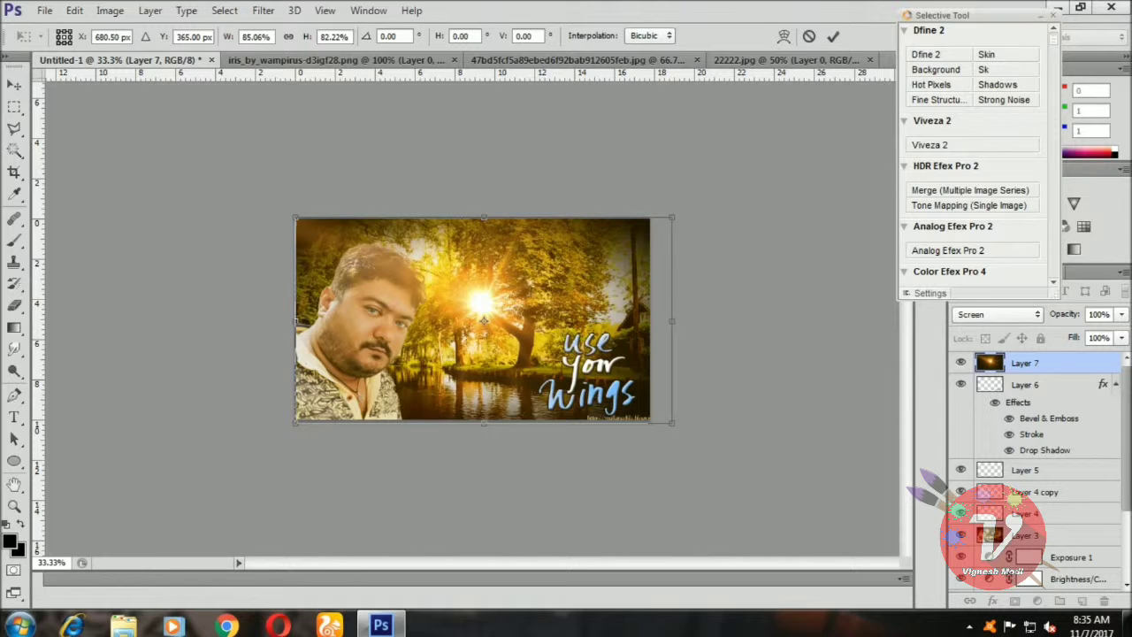
Keep the sunburst layer at 100% opacity and apply the transformation.
{"action": "left_click", "coordinate": [1121, 314]}
{"action": "mouse_move", "coordinate": [1116, 333]}
{"action": "left_mouse_down"}
{"action": "mouse_move", "coordinate": [1059, 333]}
{"action": "mouse_move", "coordinate": [1121, 334]}
{"action": "left_mouse_up"}
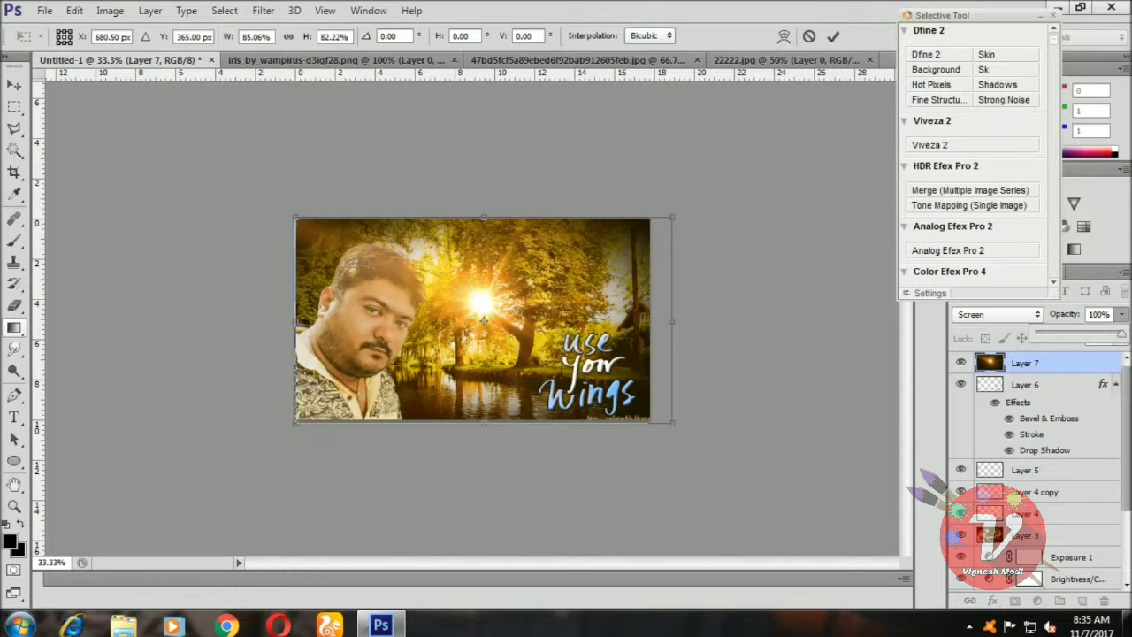
{"action": "left_click", "coordinate": [14, 305]}
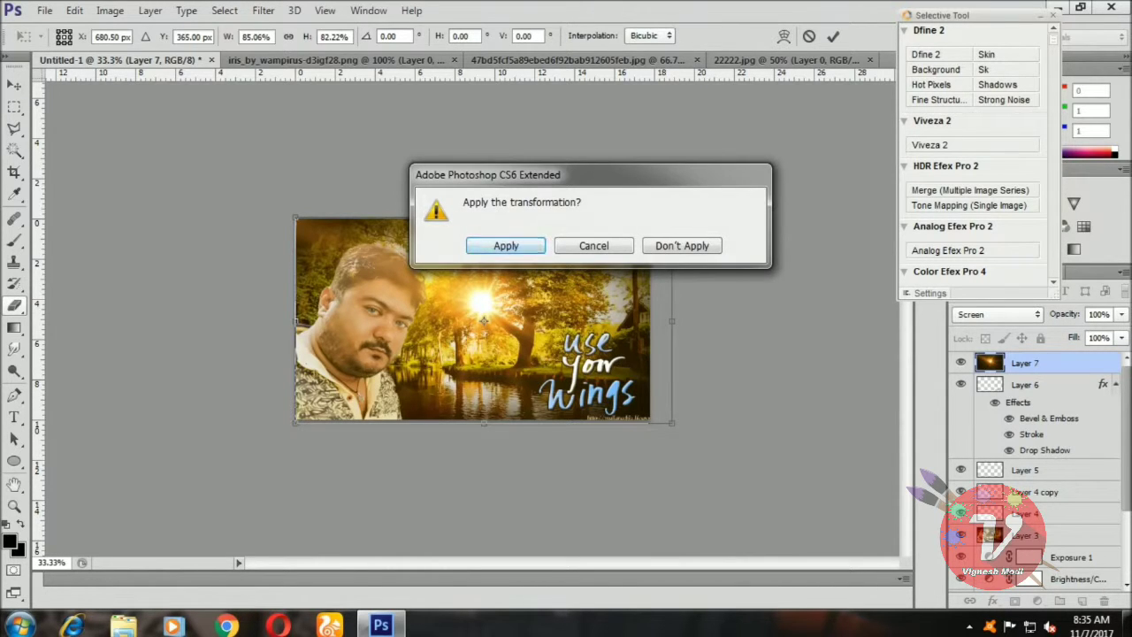
{"action": "left_click", "coordinate": [503, 245]}
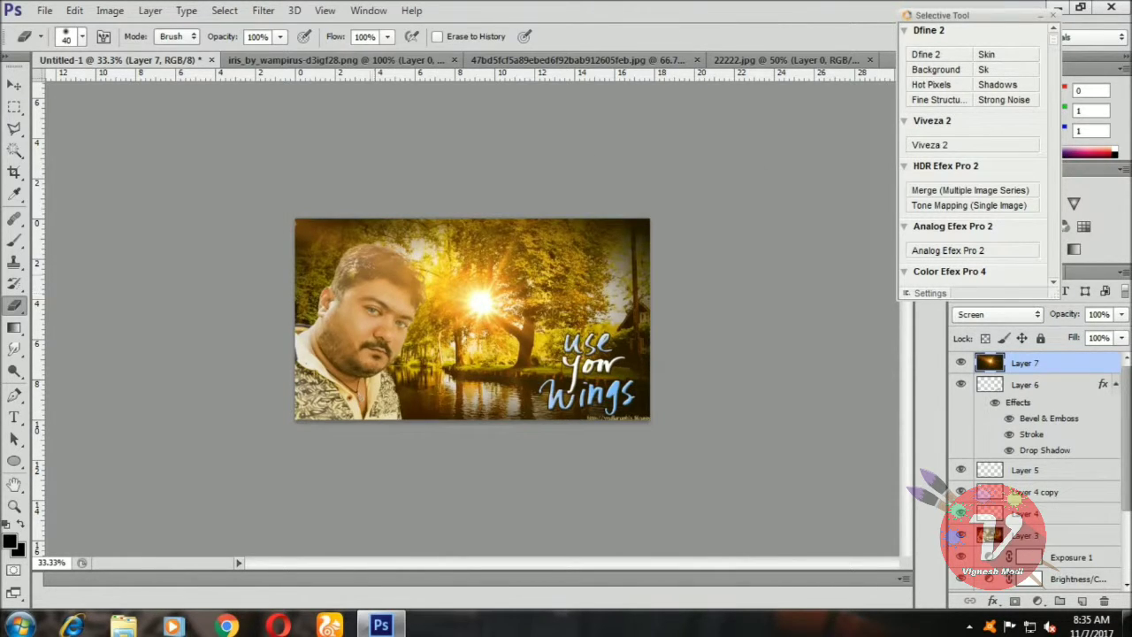
Erase the sun glow from the man's hair, cheek, jaw, chin and collar, then fit the image on screen.
{"action": "left_click_drag", "start_coordinate": [352, 266], "coordinate": [389, 262]}
{"action": "mouse_move", "coordinate": [337, 297]}
{"action": "left_mouse_down"}
{"action": "mouse_move", "coordinate": [353, 251]}
{"action": "mouse_move", "coordinate": [376, 248]}
{"action": "mouse_move", "coordinate": [406, 274]}
{"action": "mouse_move", "coordinate": [416, 302]}
{"action": "mouse_move", "coordinate": [387, 353]}
{"action": "mouse_move", "coordinate": [407, 292]}
{"action": "mouse_move", "coordinate": [371, 292]}
{"action": "mouse_move", "coordinate": [364, 270]}
{"action": "mouse_move", "coordinate": [381, 264]}
{"action": "mouse_move", "coordinate": [398, 279]}
{"action": "mouse_move", "coordinate": [363, 258]}
{"action": "mouse_move", "coordinate": [412, 272]}
{"action": "mouse_move", "coordinate": [416, 319]}
{"action": "left_mouse_up"}
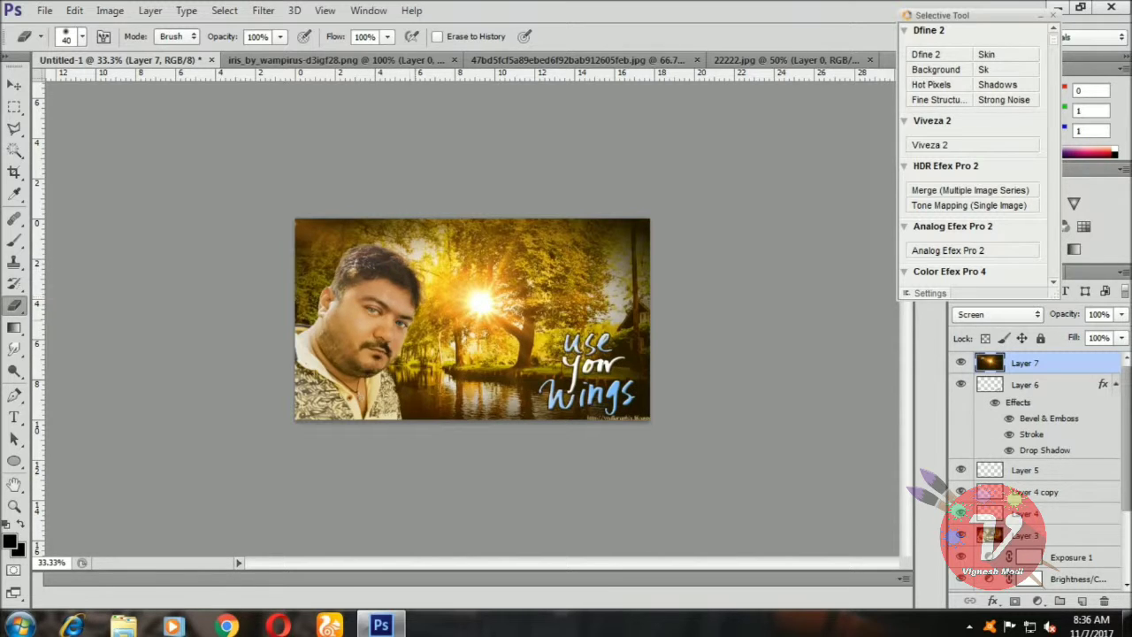
{"action": "mouse_move", "coordinate": [363, 369]}
{"action": "left_mouse_down"}
{"action": "mouse_move", "coordinate": [377, 315]}
{"action": "mouse_move", "coordinate": [326, 352]}
{"action": "mouse_move", "coordinate": [349, 352]}
{"action": "left_mouse_up"}
{"action": "left_click_drag", "start_coordinate": [316, 343], "coordinate": [316, 353]}
{"action": "left_click_drag", "start_coordinate": [301, 315], "coordinate": [316, 327]}
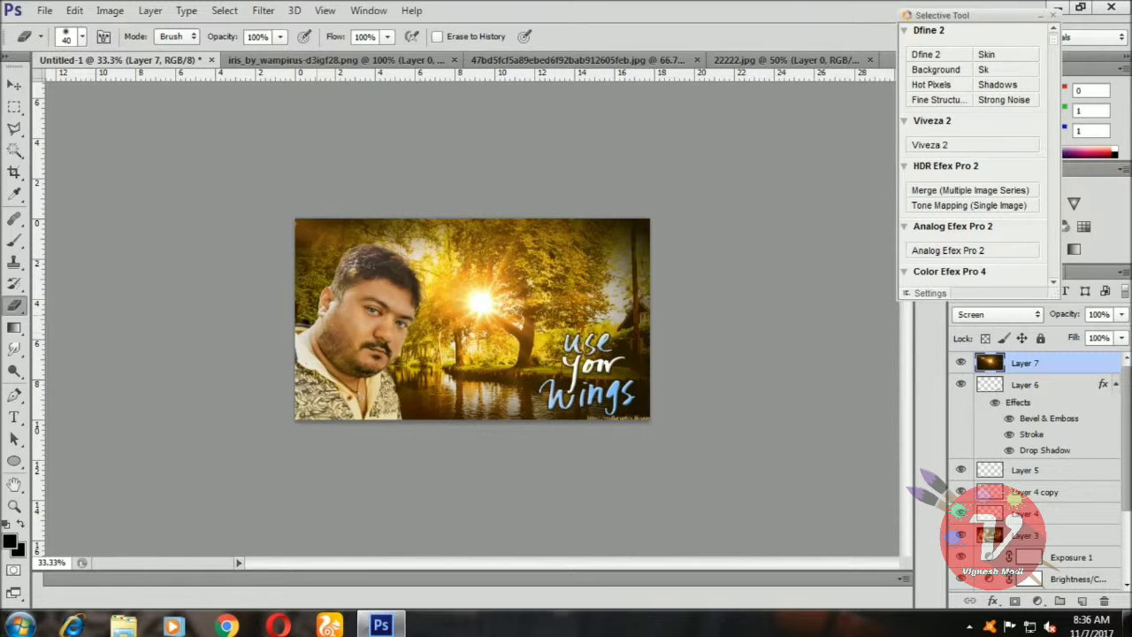
{"action": "mouse_move", "coordinate": [324, 371]}
{"action": "left_mouse_down"}
{"action": "mouse_move", "coordinate": [359, 355]}
{"action": "mouse_move", "coordinate": [363, 400]}
{"action": "left_mouse_up"}
{"action": "left_click", "coordinate": [392, 382]}
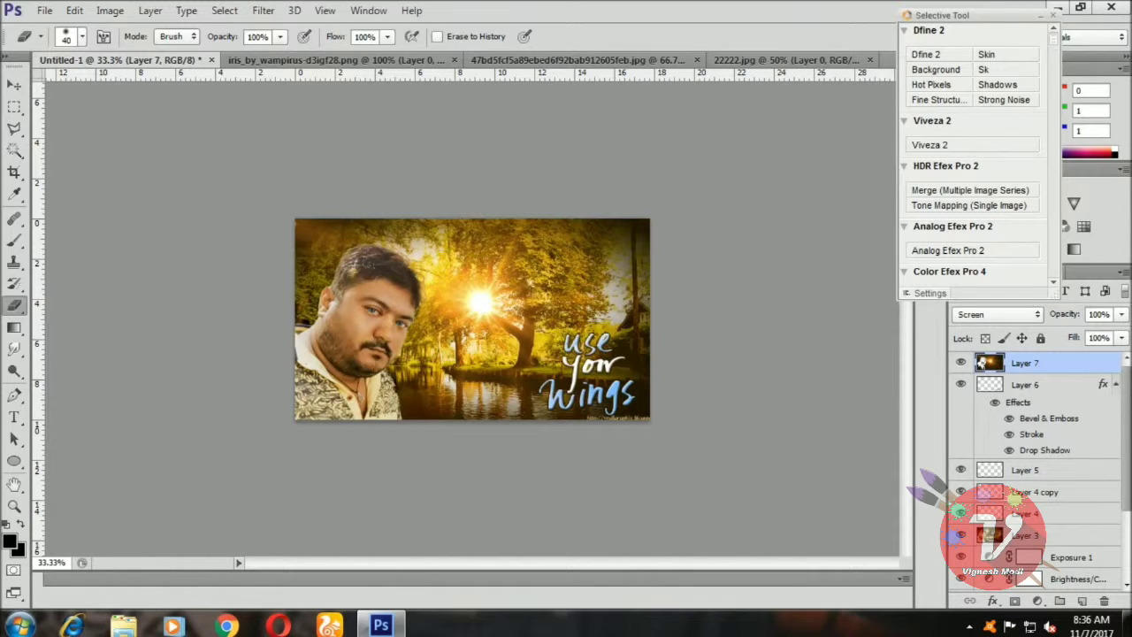
{"action": "key", "text": "ctrl+0"}
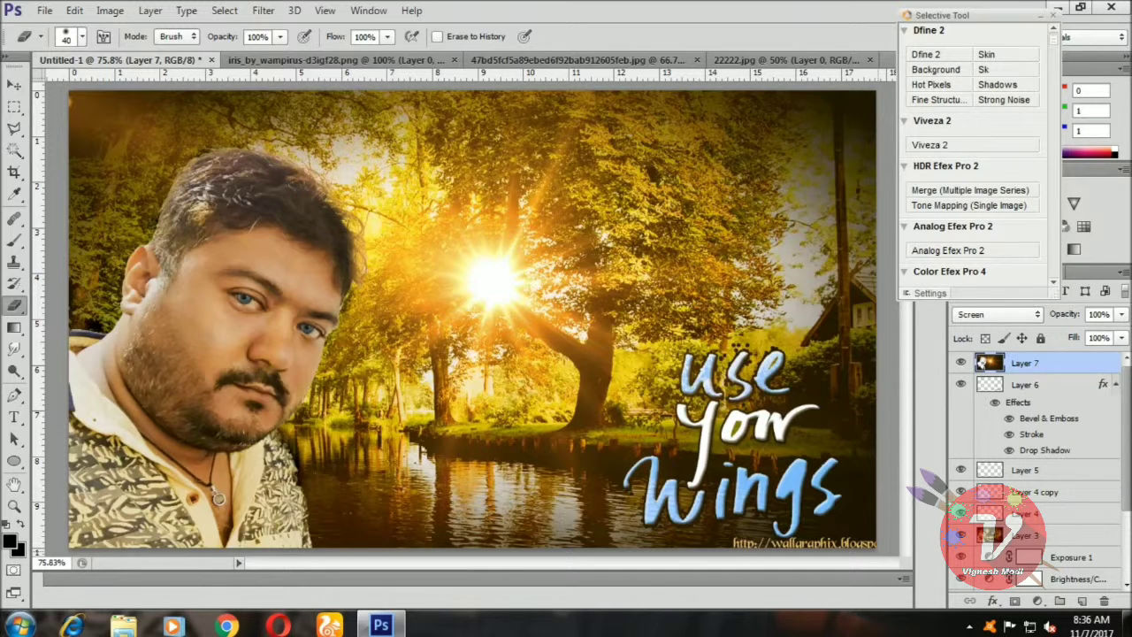
Stretch the Layer 7 sunset overlay to about 103.24% height with Free Transform.
{"action": "key", "text": "ctrl+minus"}
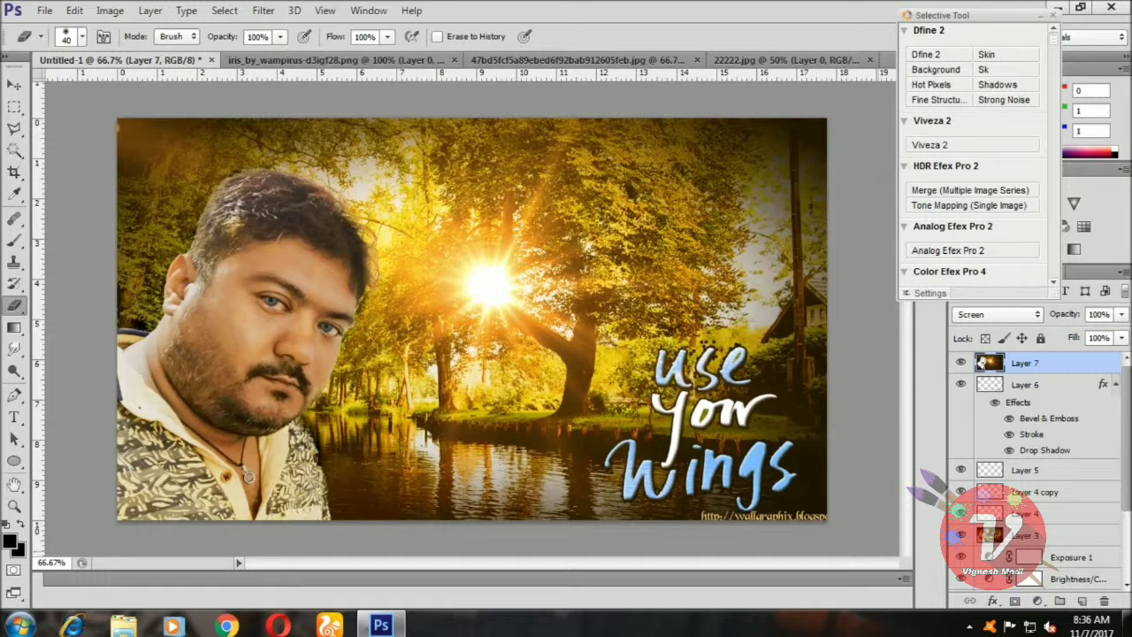
{"action": "key", "text": "ctrl+t"}
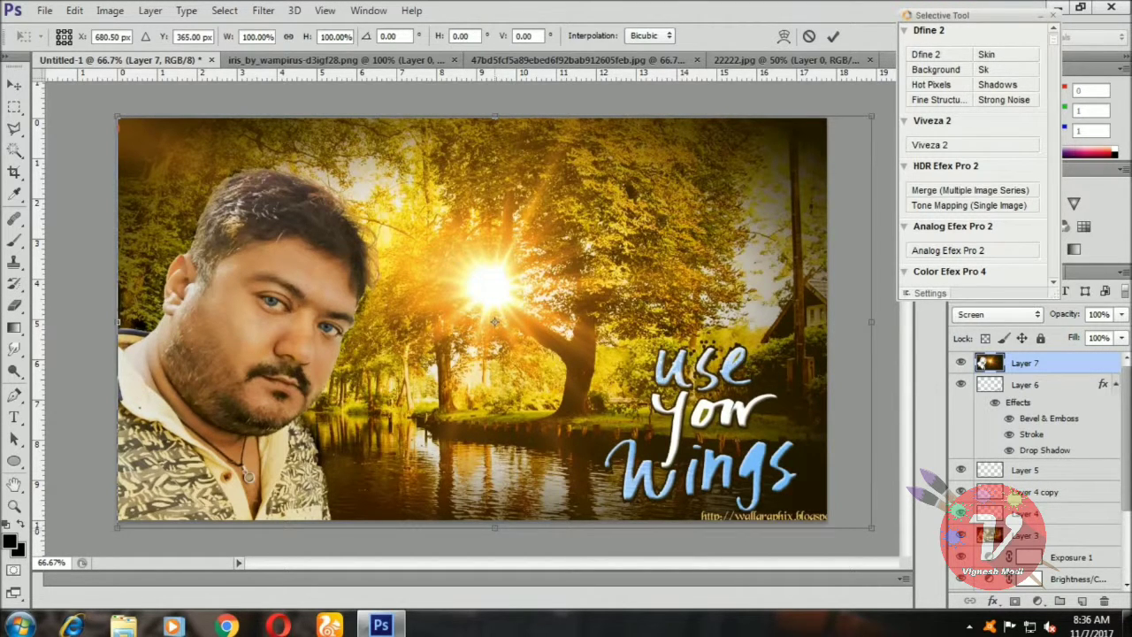
{"action": "left_click_drag", "start_coordinate": [494, 527], "coordinate": [494, 540]}
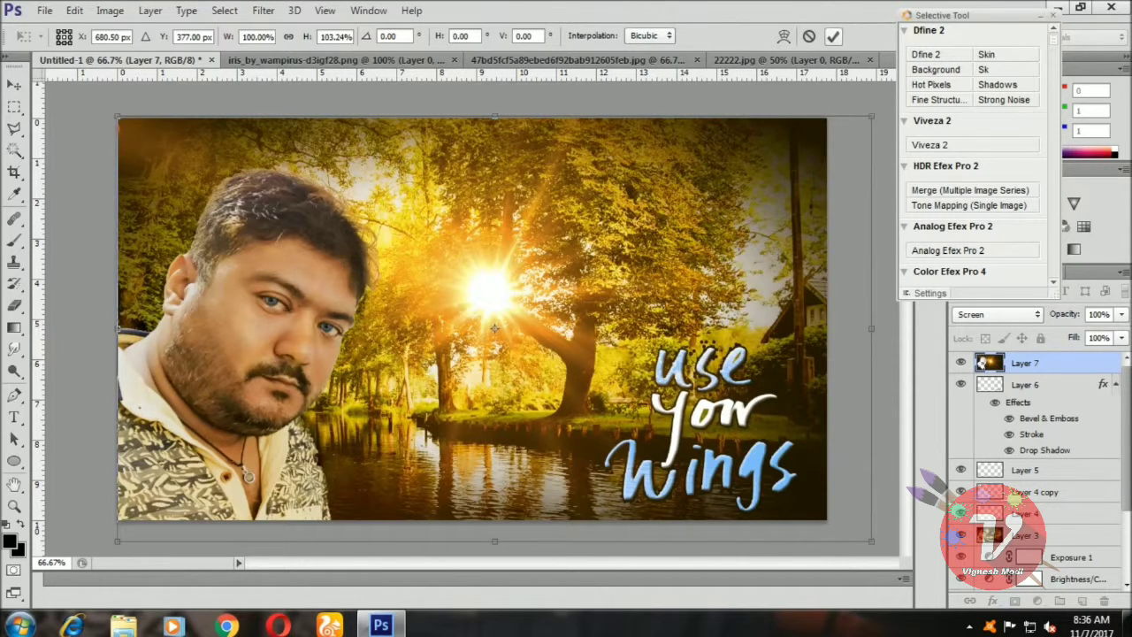
{"action": "left_click", "coordinate": [832, 37]}
{"action": "key", "text": "e"}
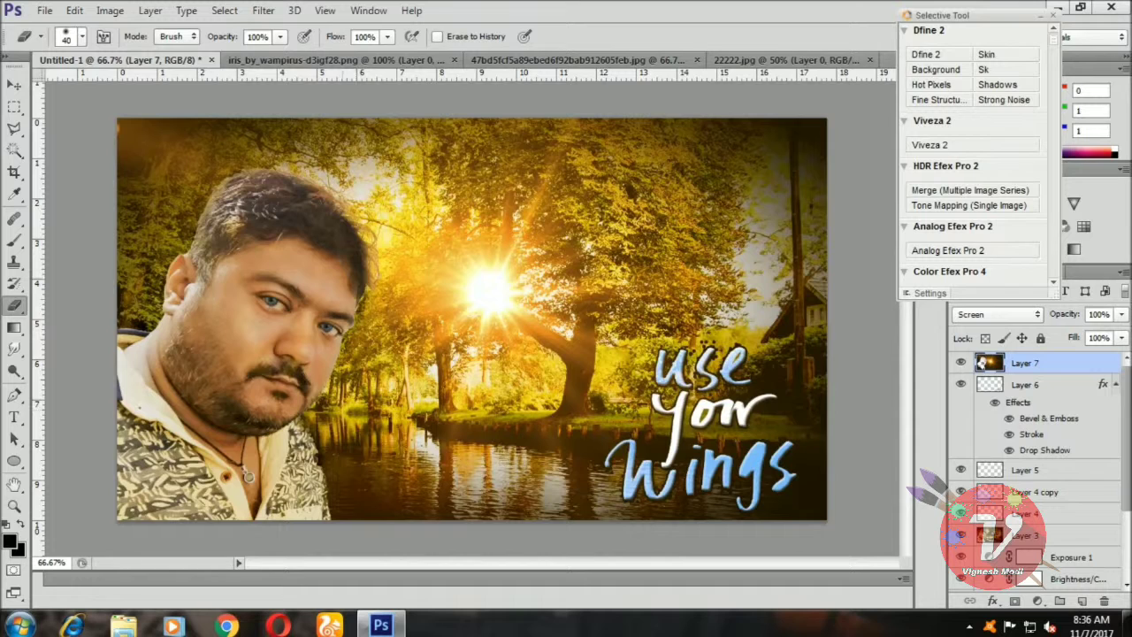
{"action": "key", "text": "v"}
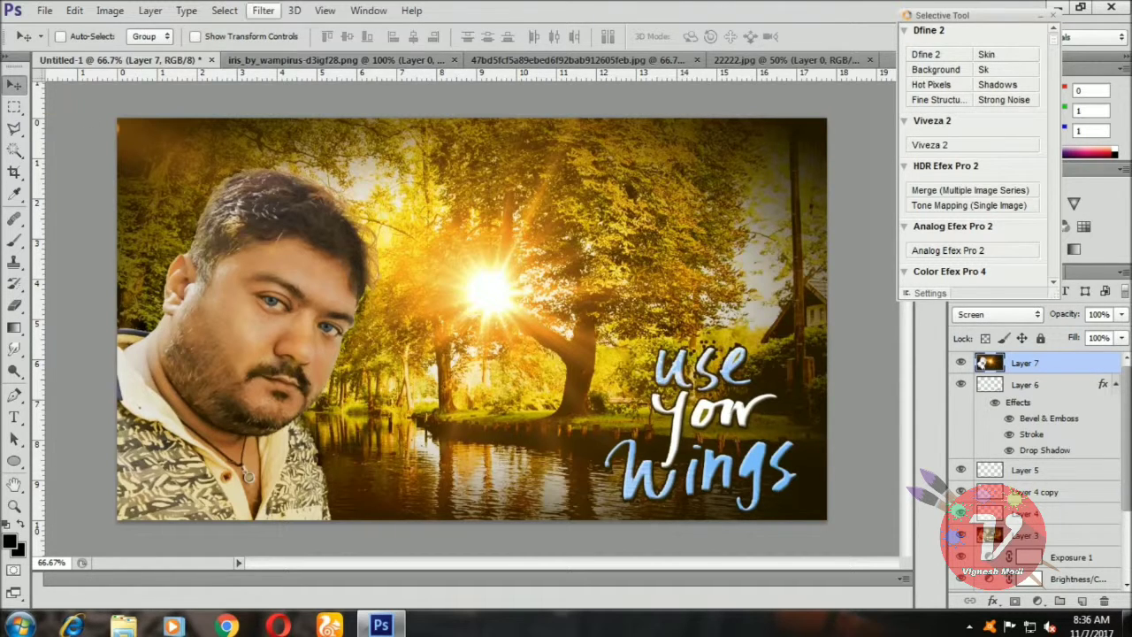
Stamp all visible layers into Layer 8 and launch the Imagenomic Portraiture filter.
{"action": "left_click", "coordinate": [264, 11]}
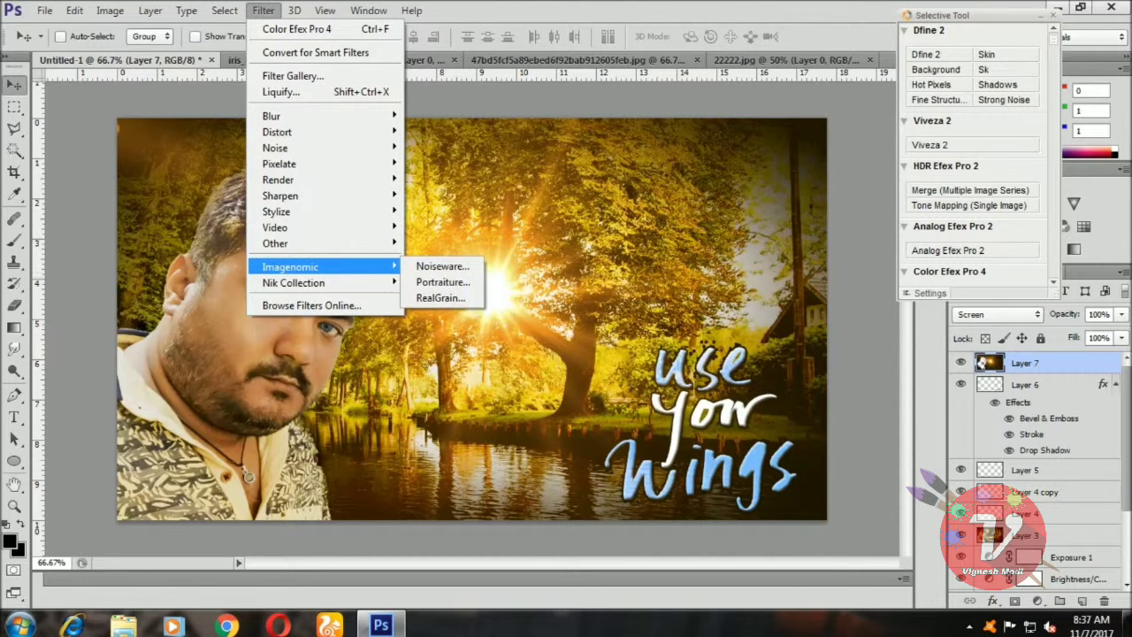
{"action": "key", "text": "Escape"}
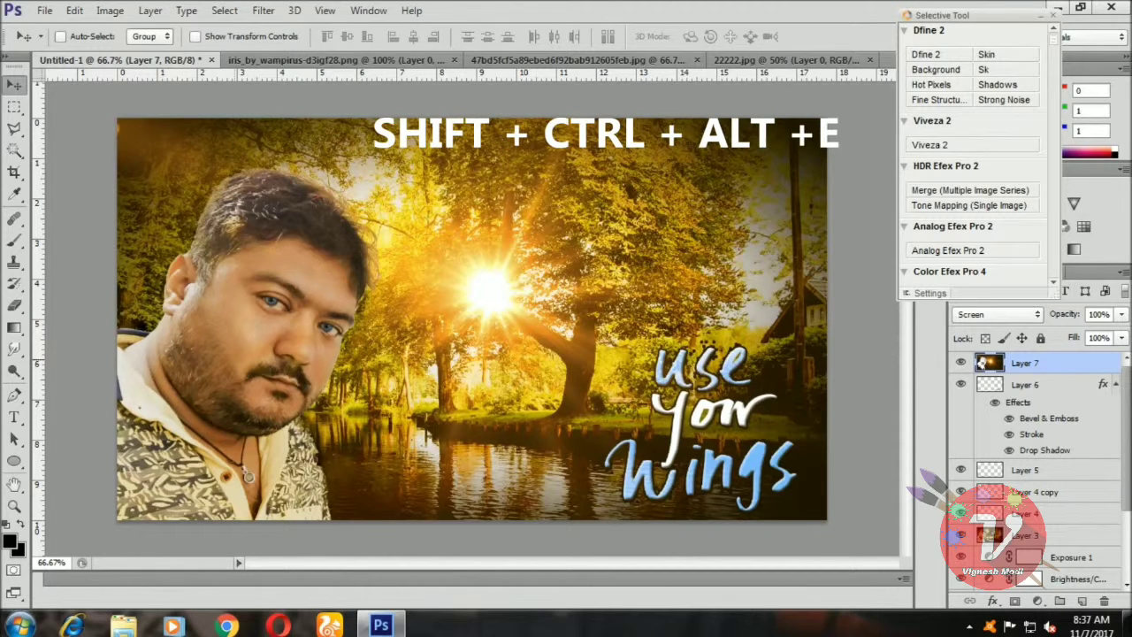
{"action": "key", "text": "ctrl+shift+alt+e"}
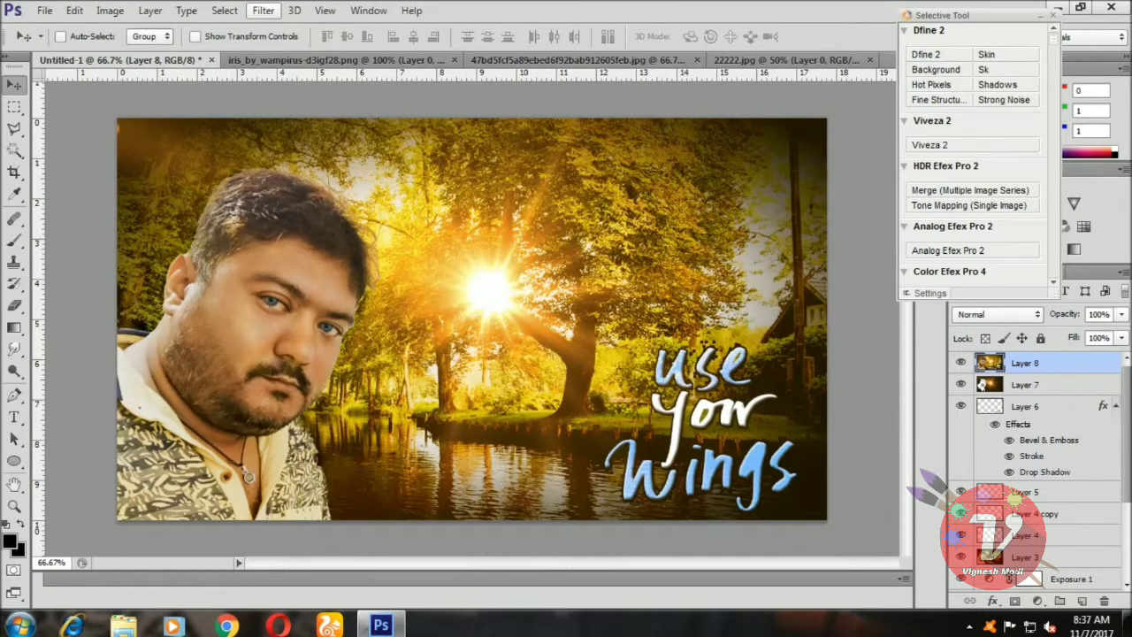
{"action": "left_click", "coordinate": [263, 11]}
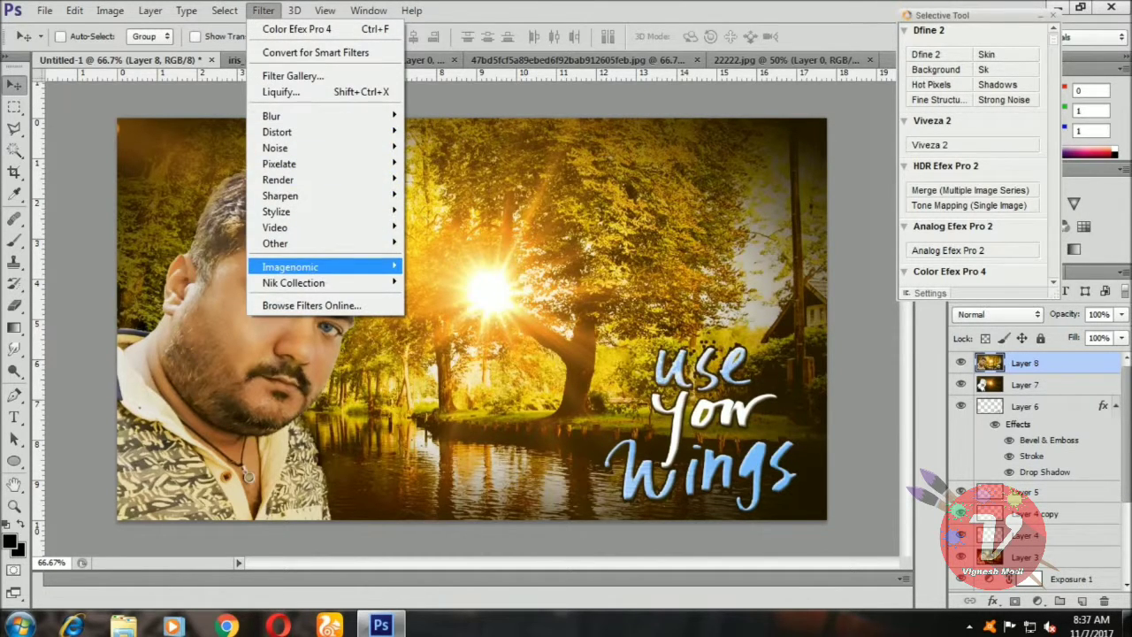
{"action": "mouse_move", "coordinate": [290, 267]}
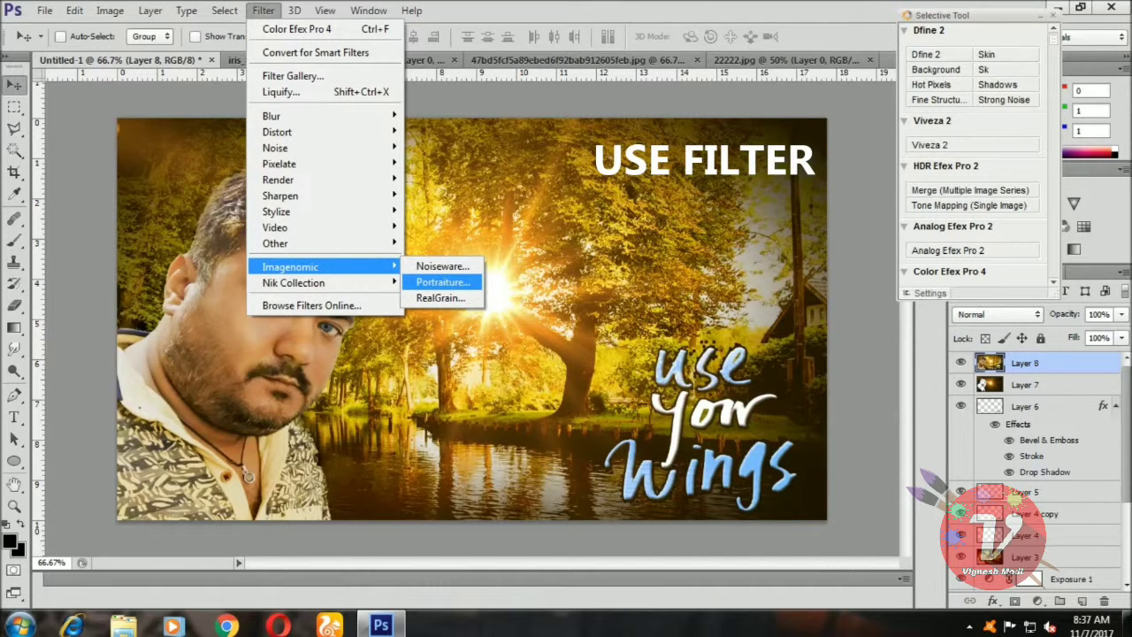
{"action": "left_click", "coordinate": [442, 281]}
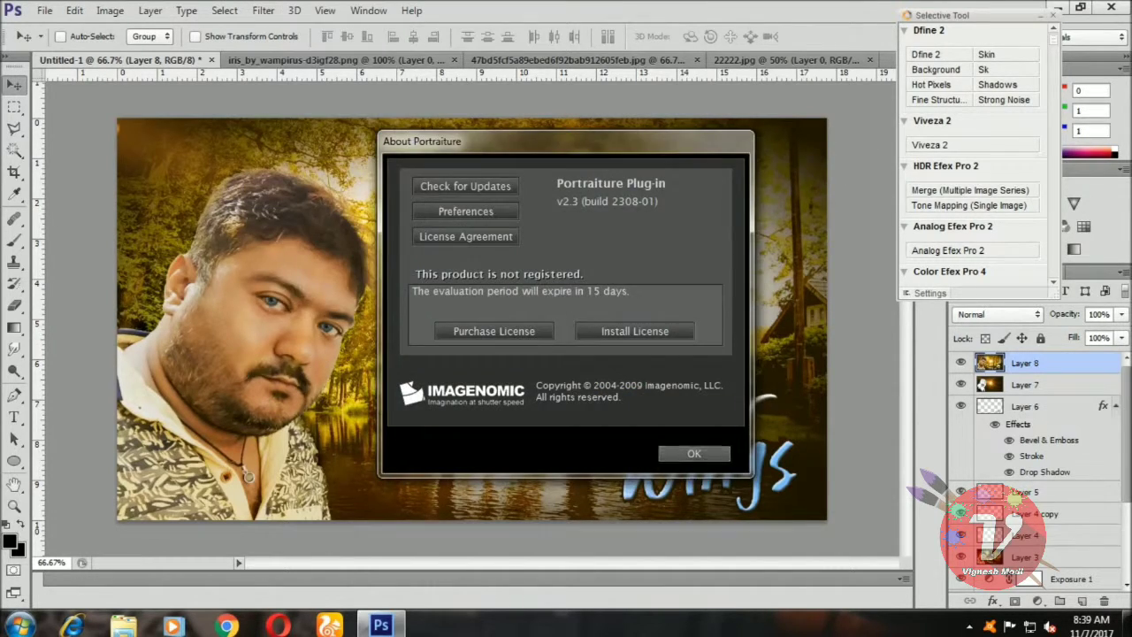
Lower Portraiture's Softness from 19 to 13 for Layer 8's skin smoothing.
{"action": "left_click", "coordinate": [698, 451]}
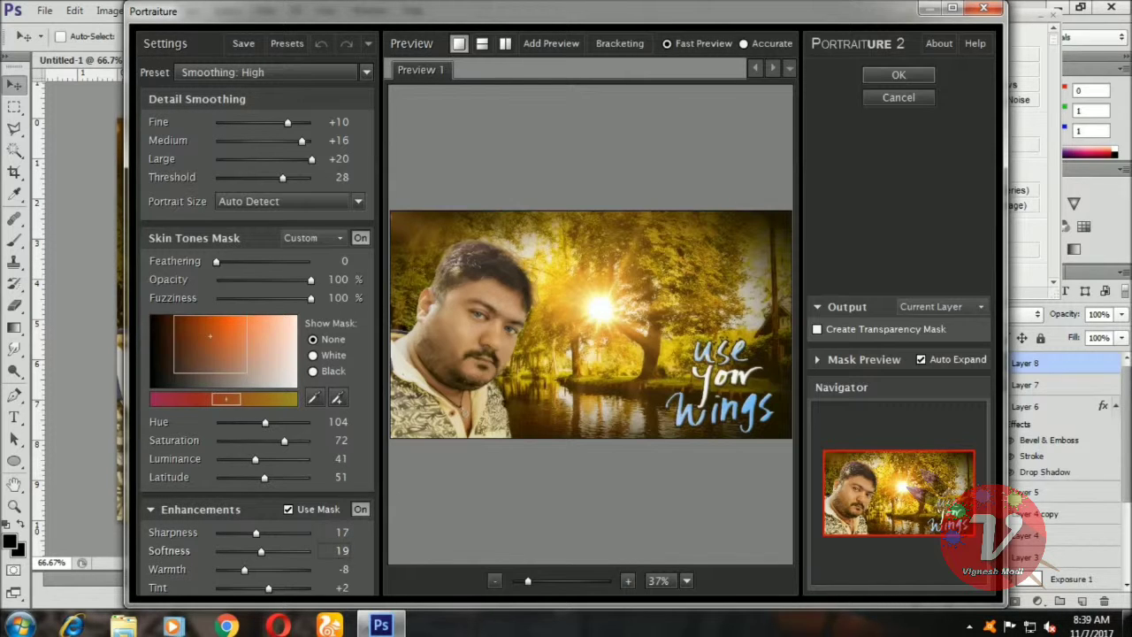
{"action": "left_click_drag", "start_coordinate": [261, 550], "coordinate": [255, 550]}
{"action": "left_click_drag", "start_coordinate": [256, 550], "coordinate": [247, 550]}
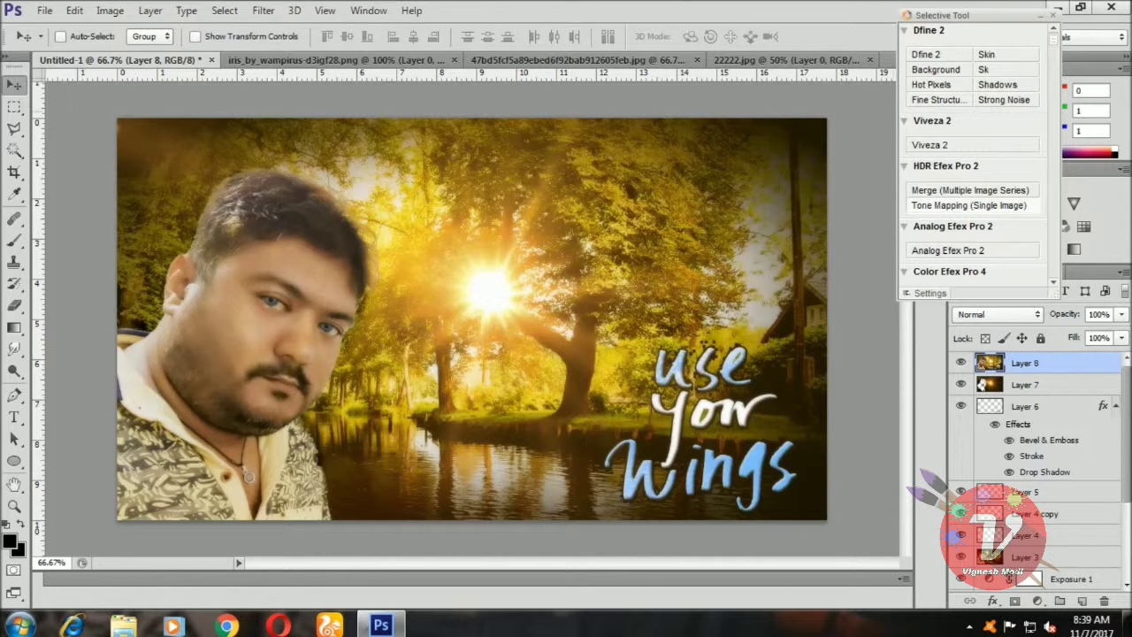
{"action": "left_click", "coordinate": [960, 362]}
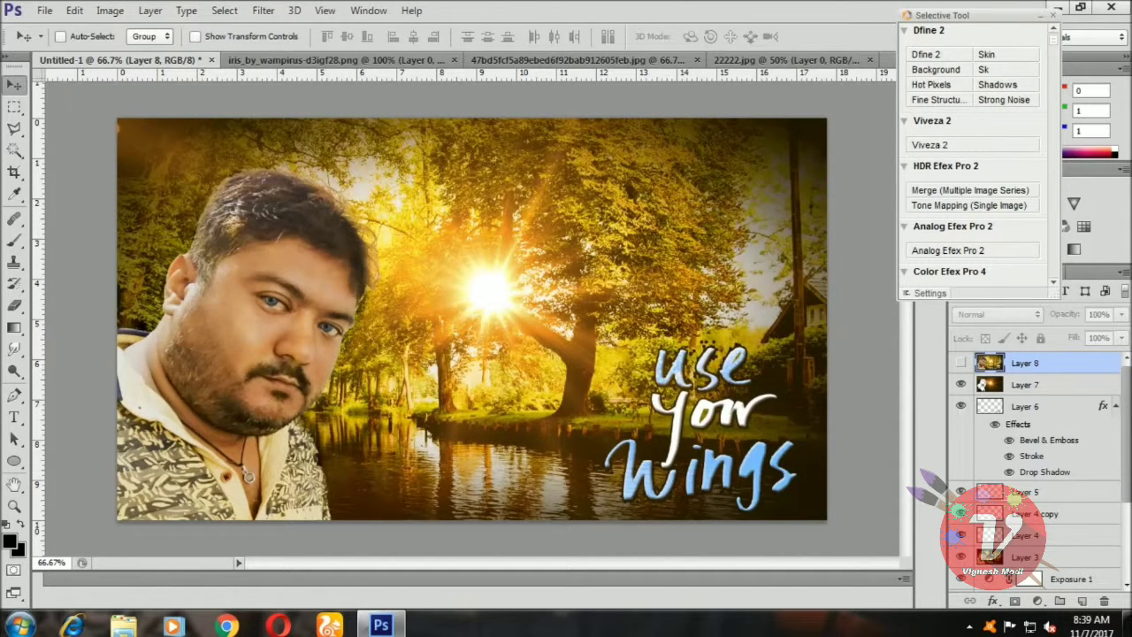
{"action": "left_click", "coordinate": [960, 363]}
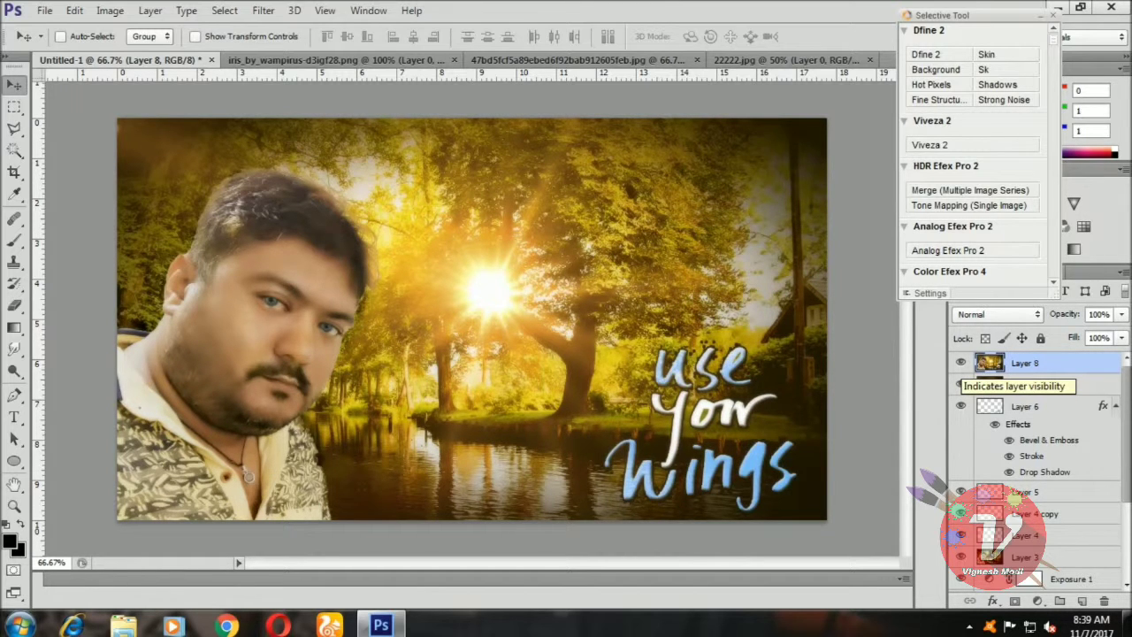
{"action": "left_click", "coordinate": [961, 362]}
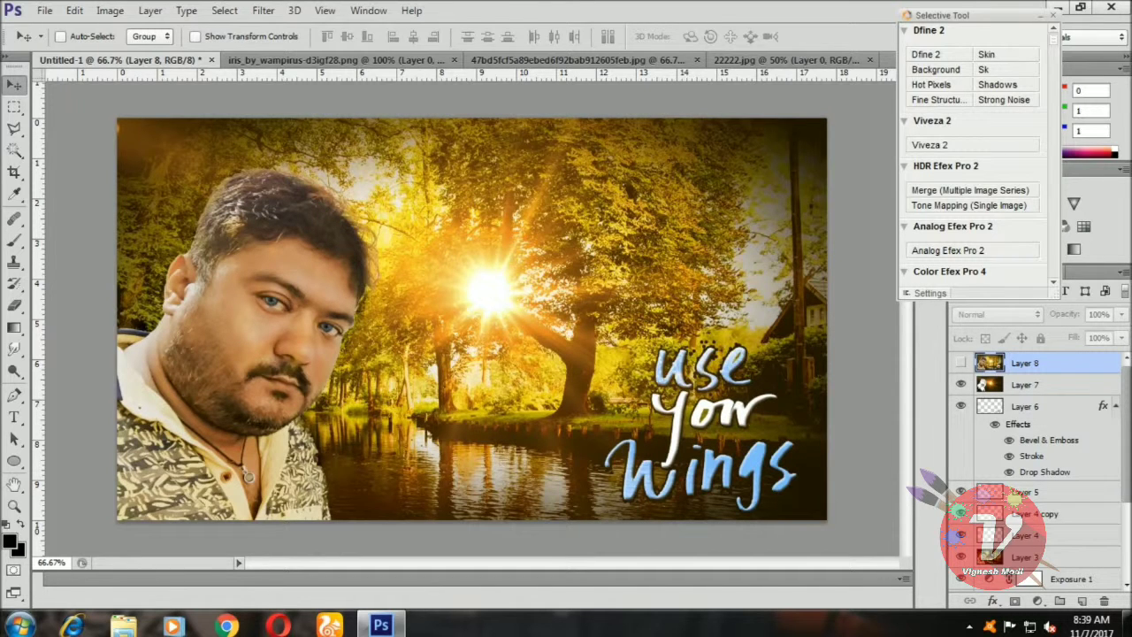
{"action": "left_click", "coordinate": [960, 363]}
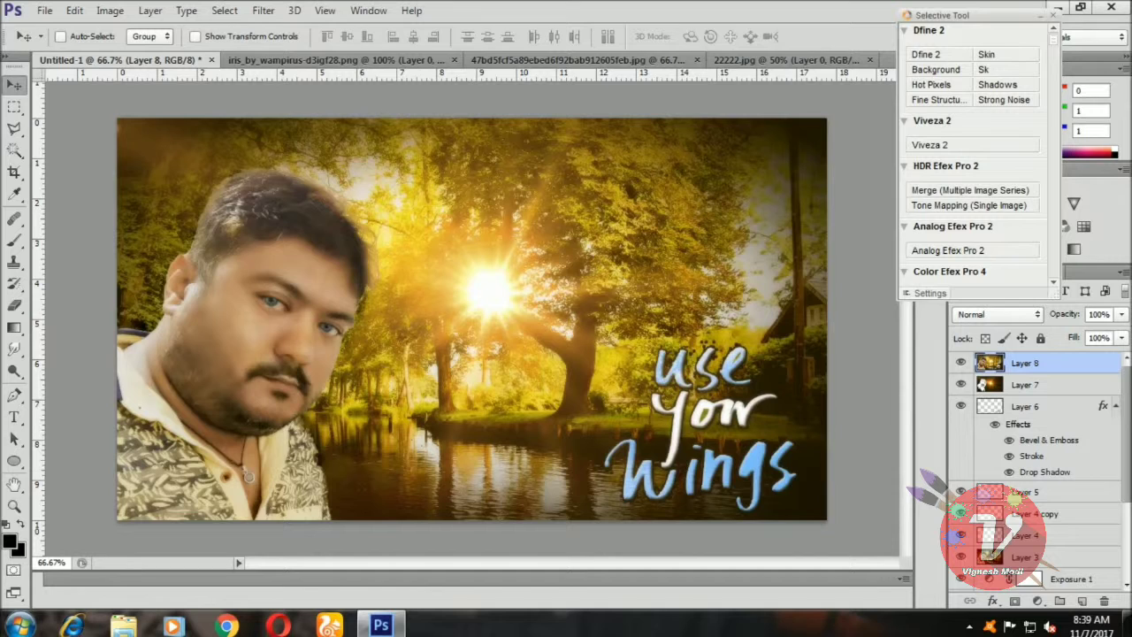
{"action": "key", "text": "e"}
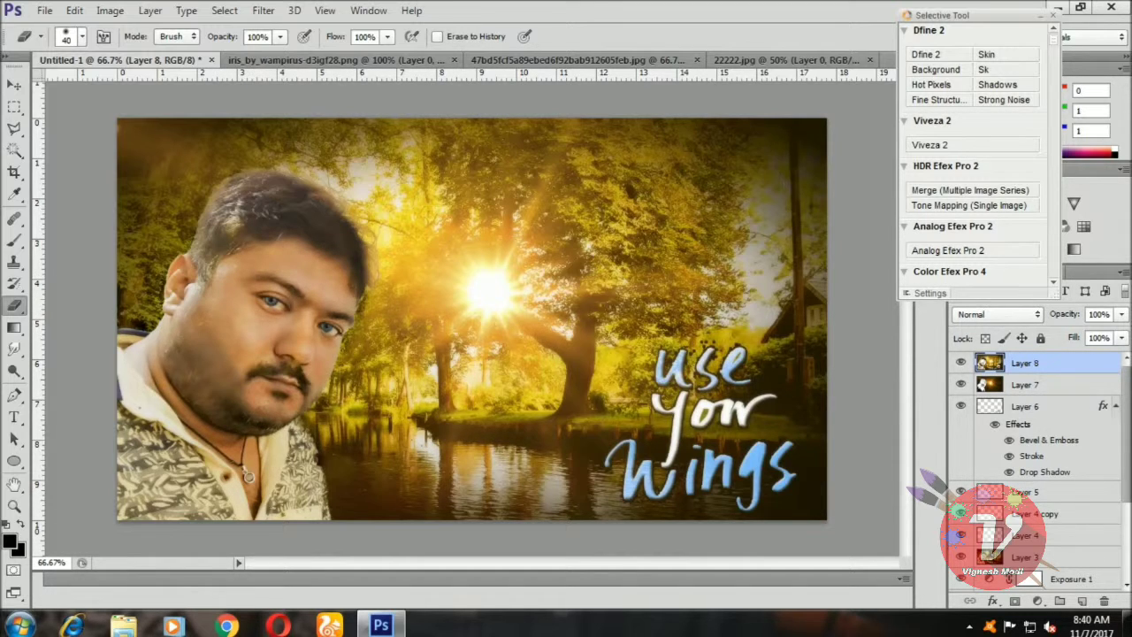
{"action": "key", "text": "v"}
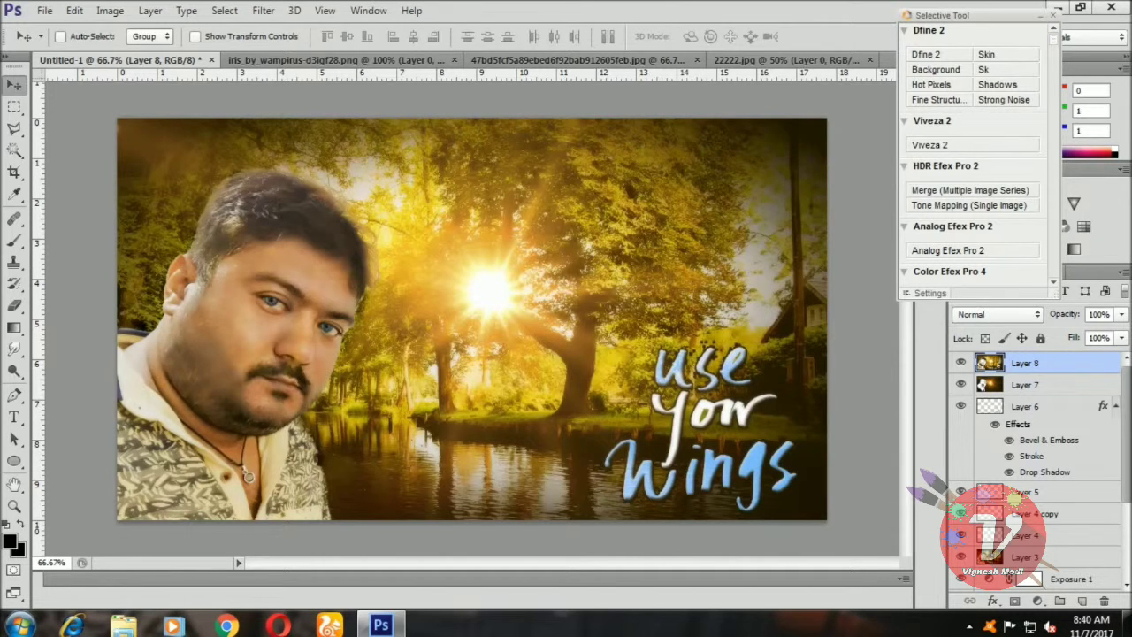
Stamp visible layers into Layer 9 and launch Color Efex Pro 4.
{"action": "key", "text": "ctrl+shift+alt+e"}
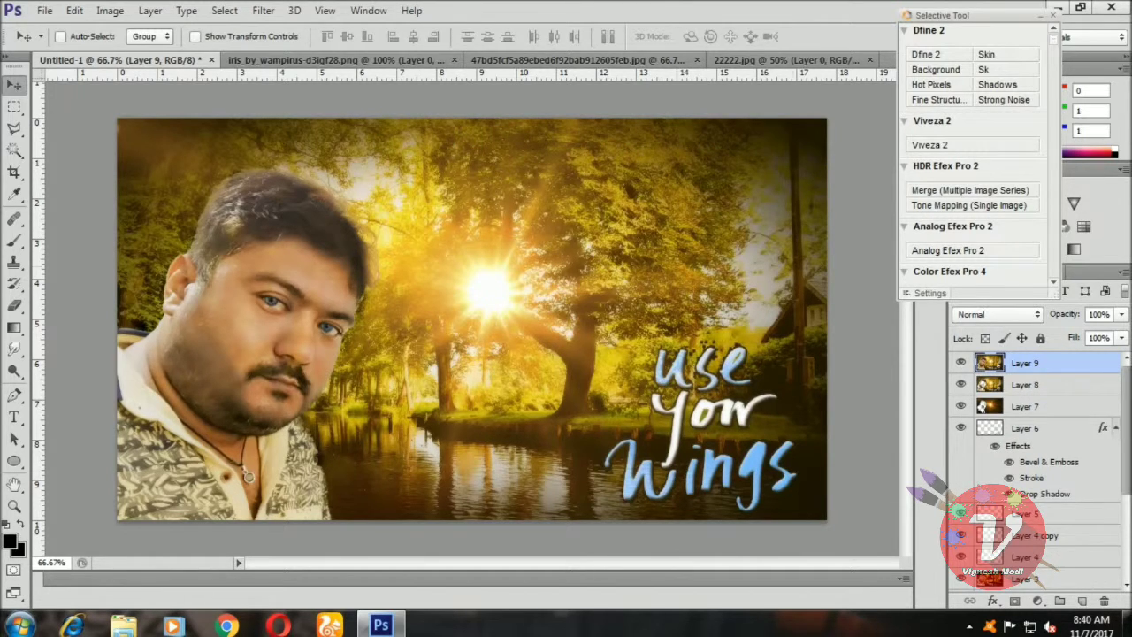
{"action": "left_click", "coordinate": [262, 10]}
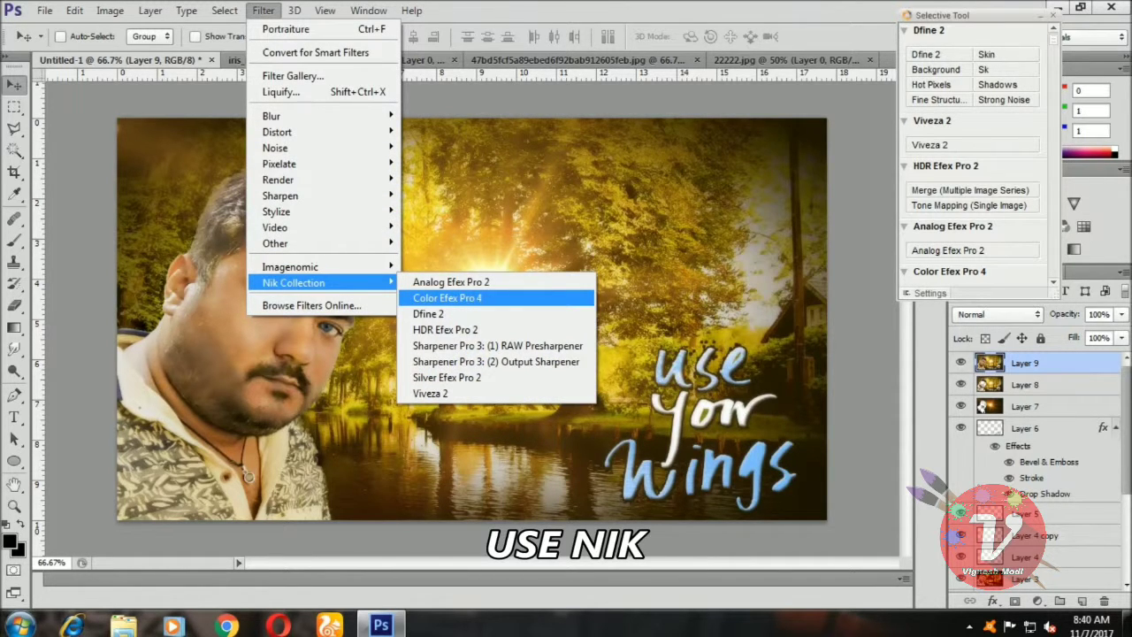
{"action": "left_click", "coordinate": [446, 297]}
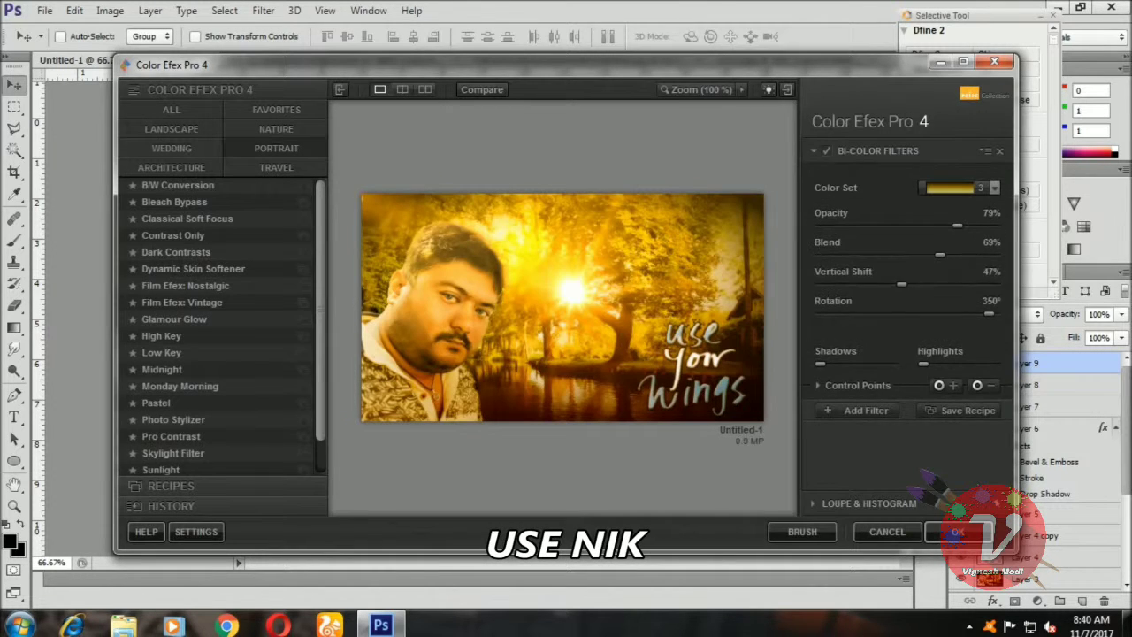
Preview the Contrast Only, Dynamic Skin Softener, High Key and Pastel effects.
{"action": "left_click", "coordinate": [172, 235]}
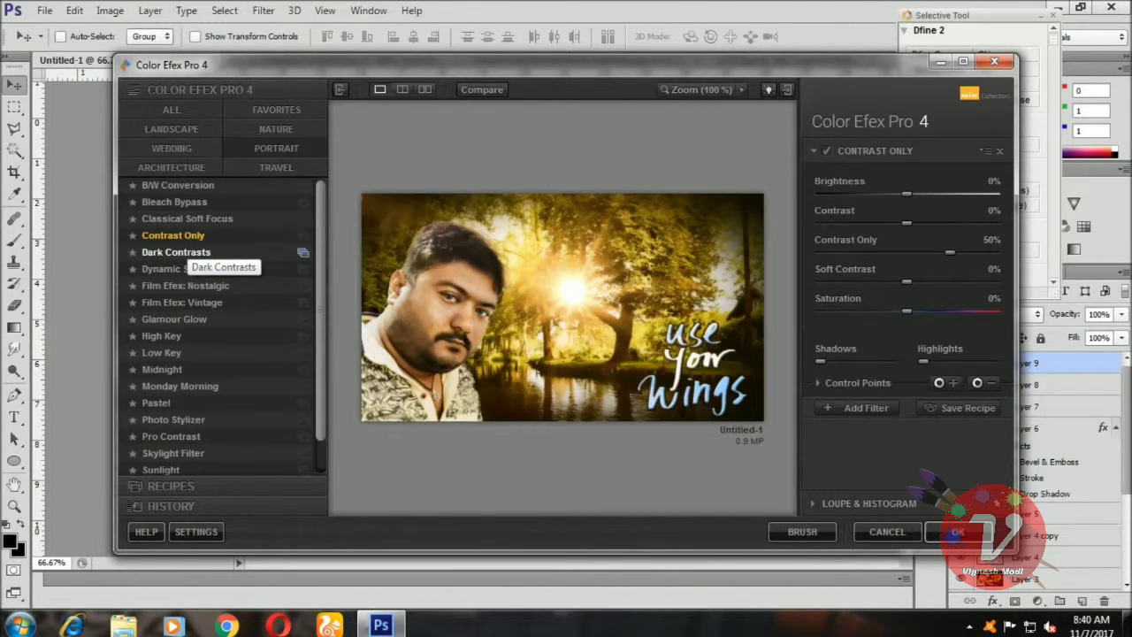
{"action": "left_click", "coordinate": [192, 268]}
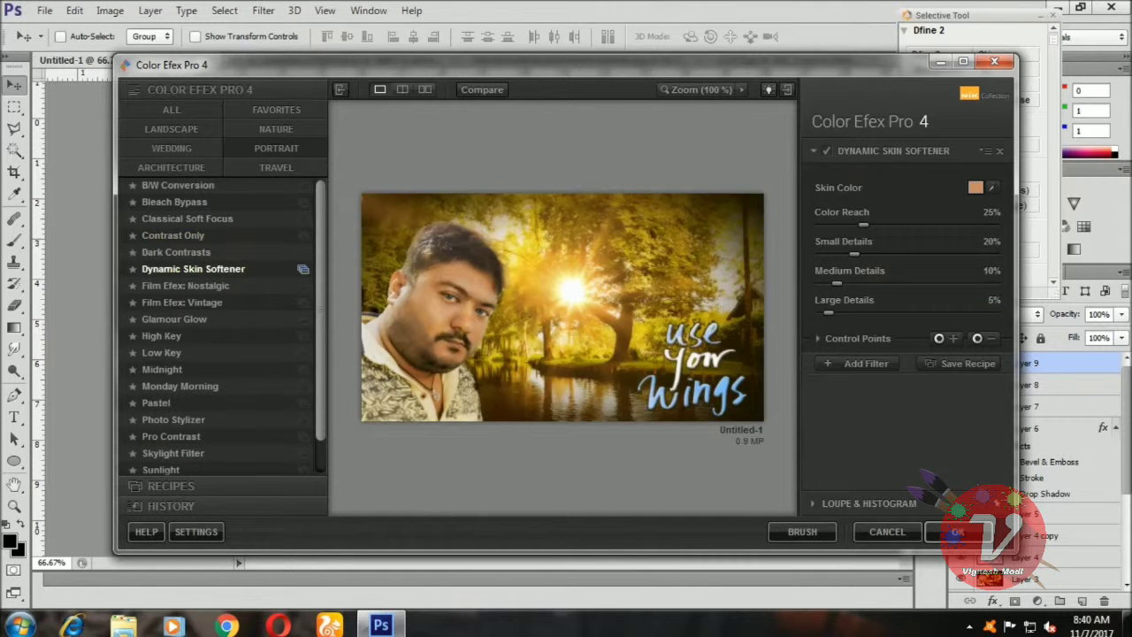
{"action": "left_click", "coordinate": [177, 337]}
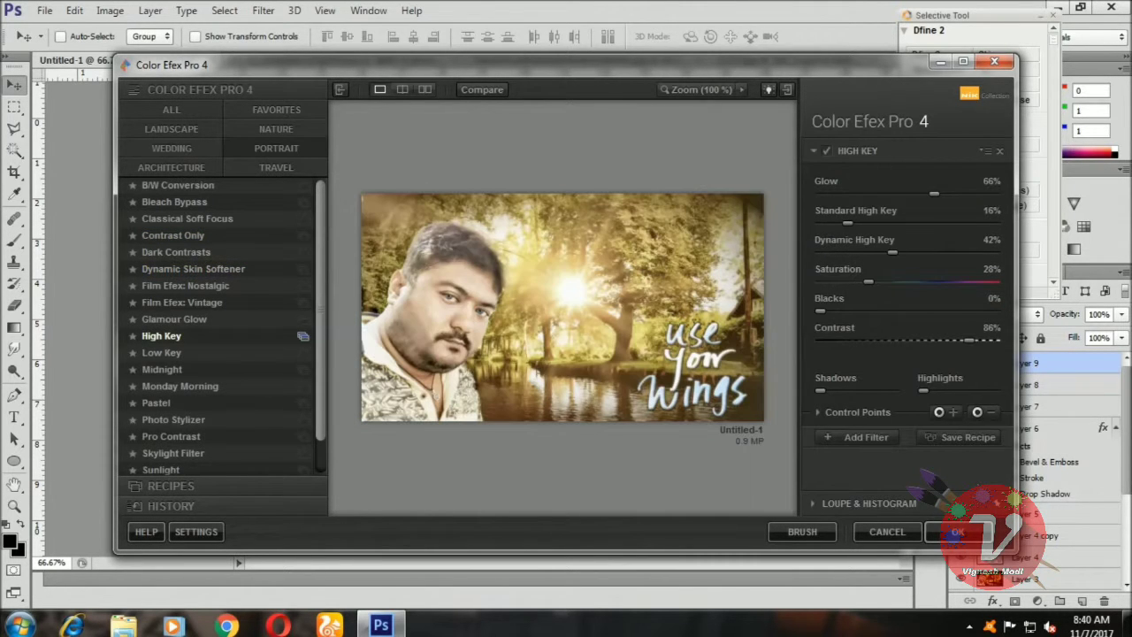
{"action": "left_click", "coordinate": [158, 403]}
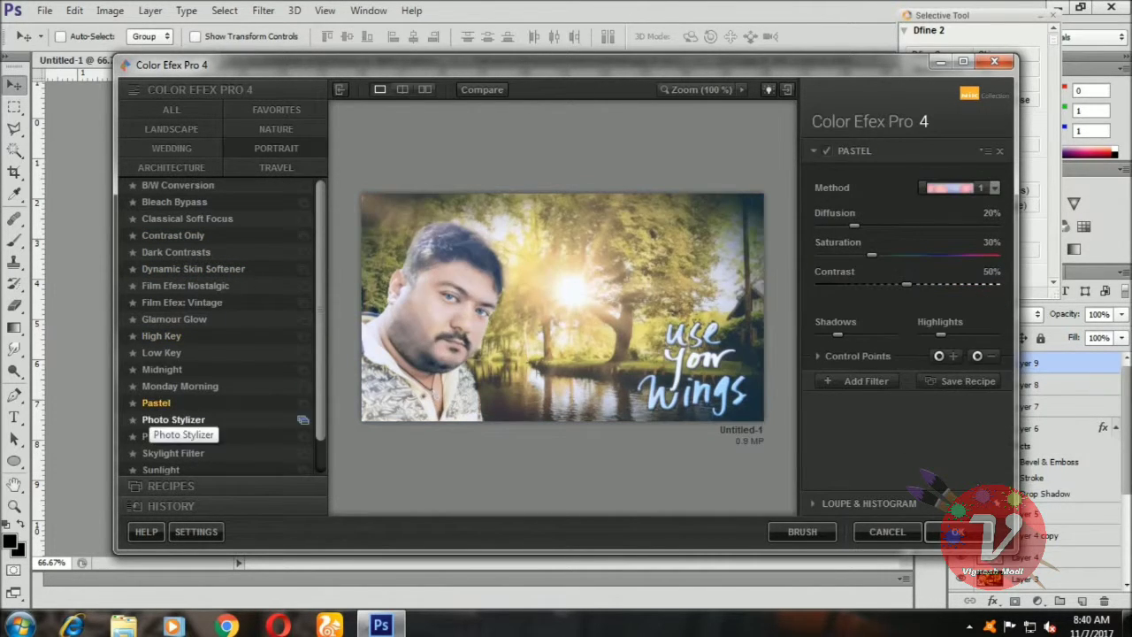
Choose Pro Contrast with color cast correction 52% and contrast 17%, adding a new filter slot.
{"action": "left_click", "coordinate": [171, 436]}
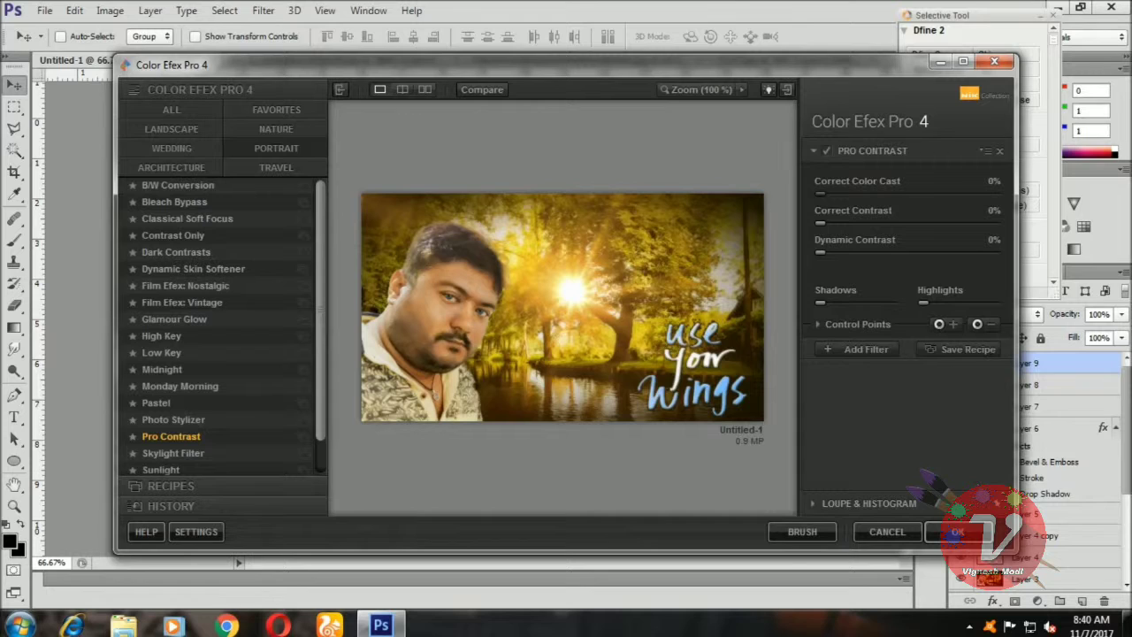
{"action": "left_click_drag", "start_coordinate": [819, 192], "coordinate": [909, 193]}
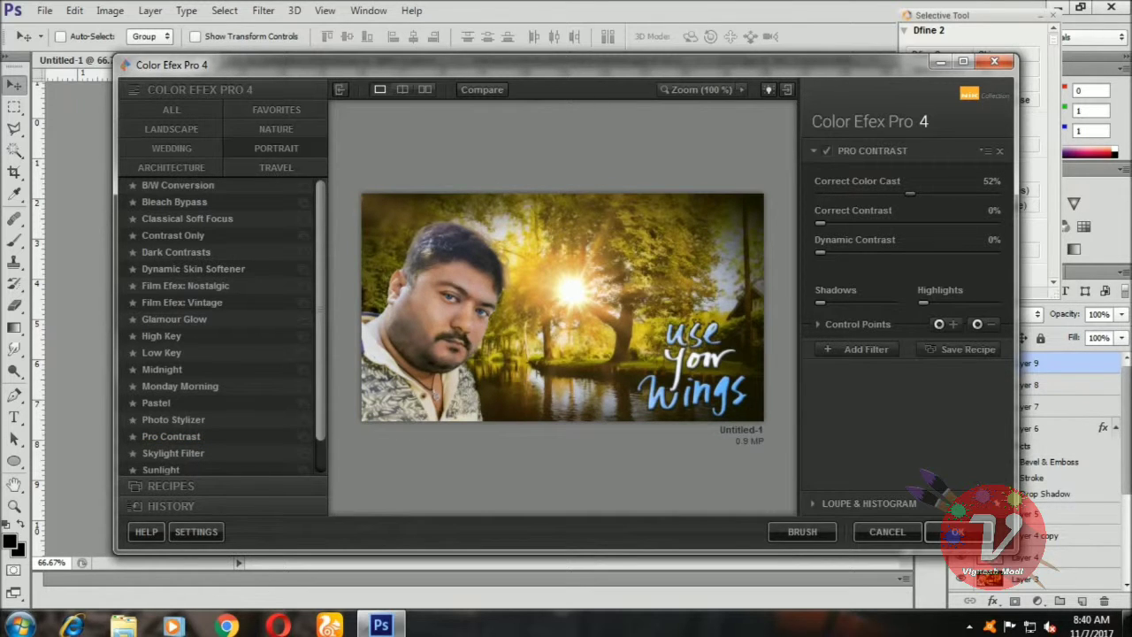
{"action": "mouse_move", "coordinate": [820, 222]}
{"action": "left_mouse_down"}
{"action": "mouse_move", "coordinate": [855, 222]}
{"action": "mouse_move", "coordinate": [851, 252]}
{"action": "left_mouse_up"}
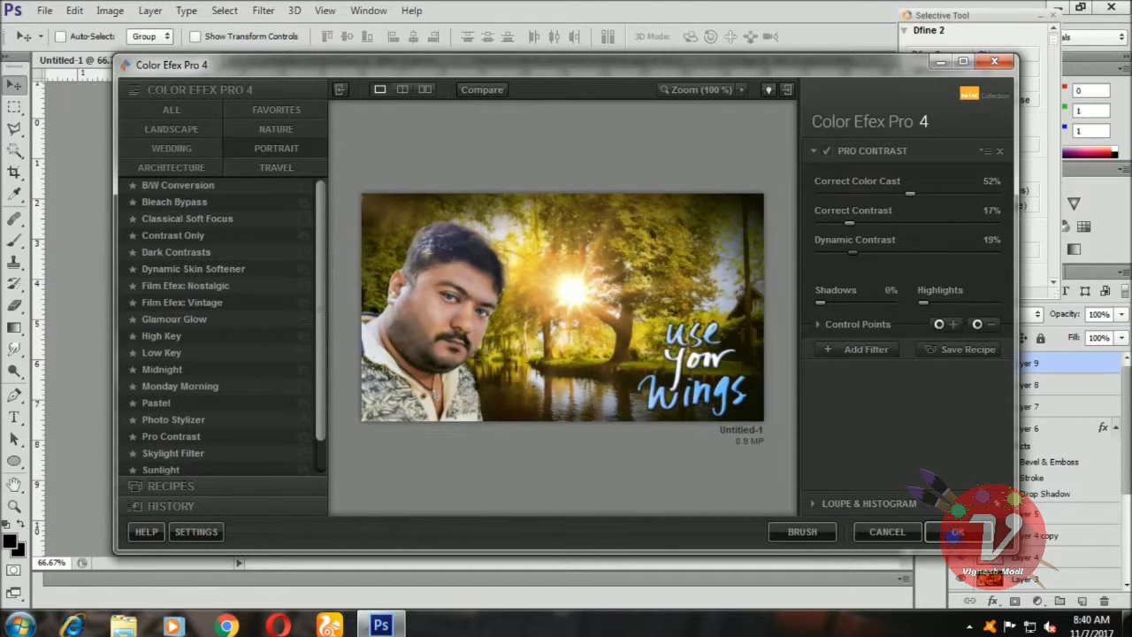
{"action": "left_click", "coordinate": [866, 349]}
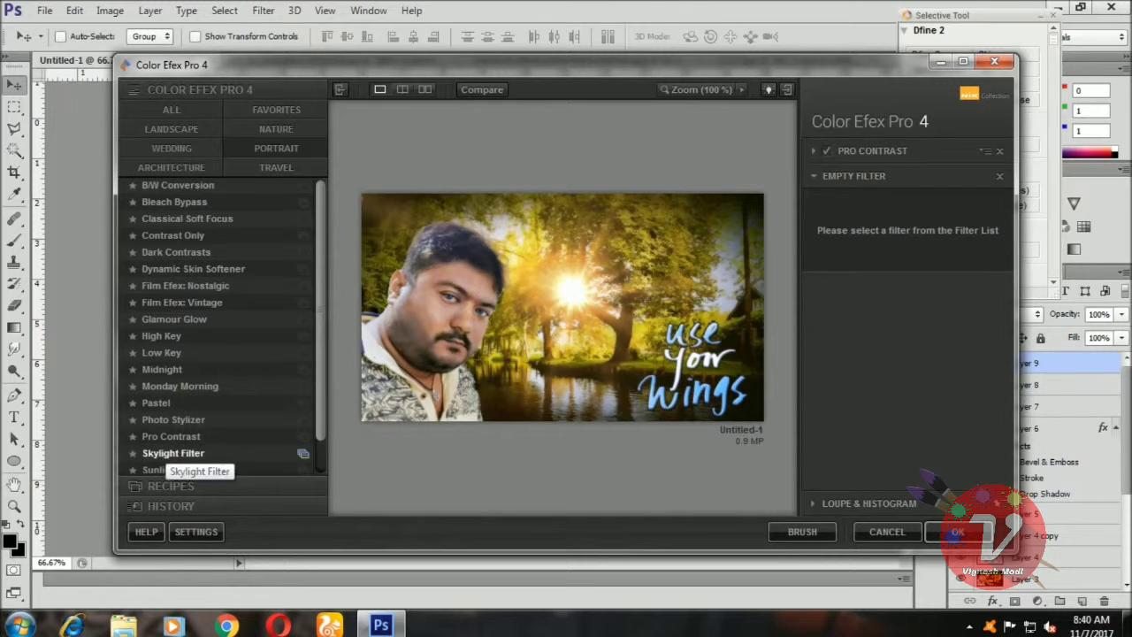
Stack the NATURE Foliage filter, Method 1, Enhance Foliage 71%, and apply the grade.
{"action": "scroll", "coordinate": [221, 328], "scroll_direction": "down", "scroll_amount": 1}
{"action": "scroll", "coordinate": [221, 327], "scroll_direction": "down", "scroll_amount": 1}
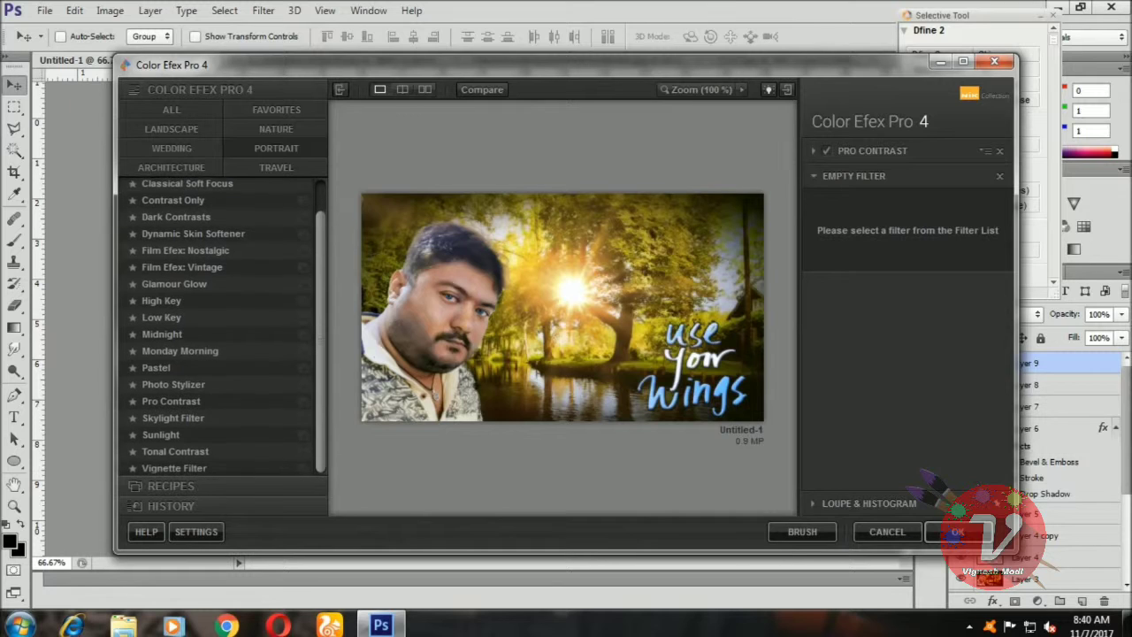
{"action": "left_click", "coordinate": [276, 129]}
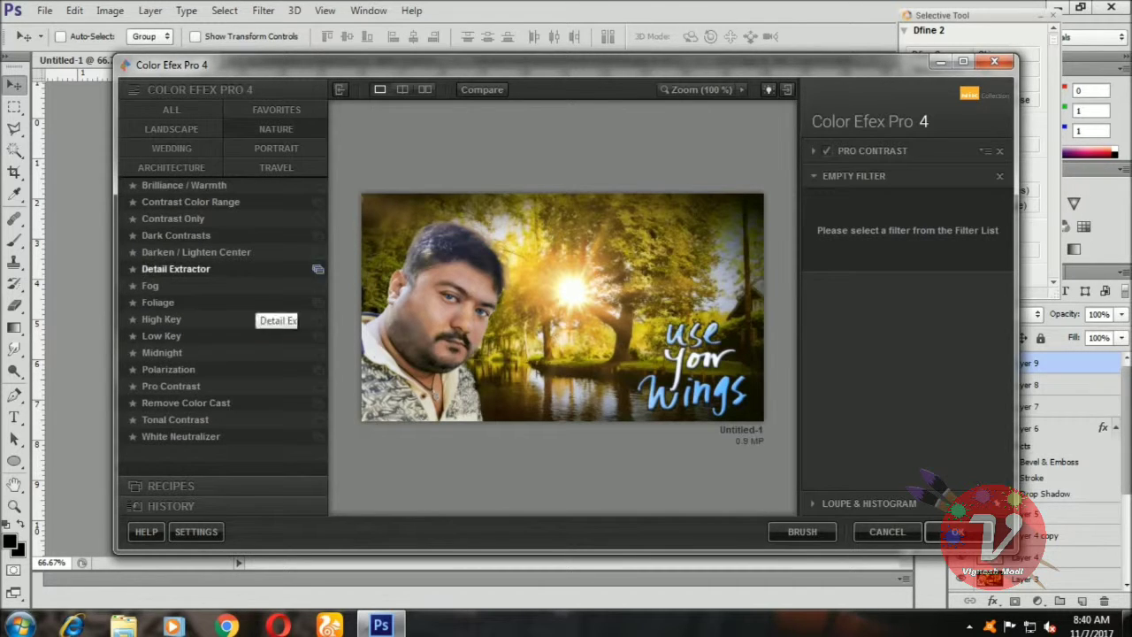
{"action": "left_click", "coordinate": [158, 301]}
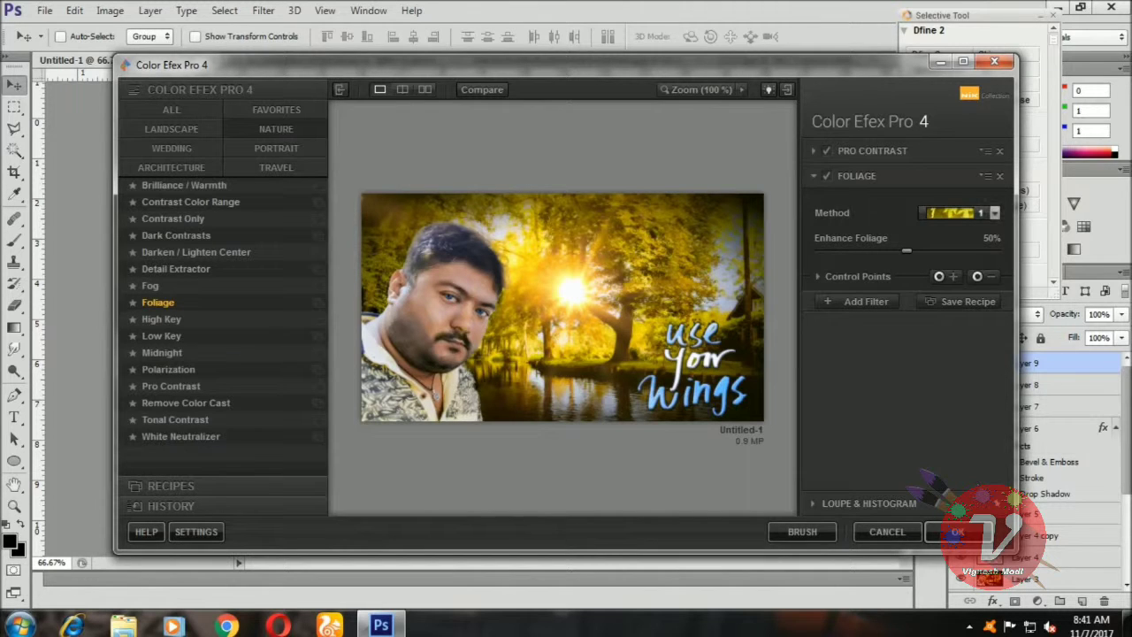
{"action": "left_click", "coordinate": [993, 212]}
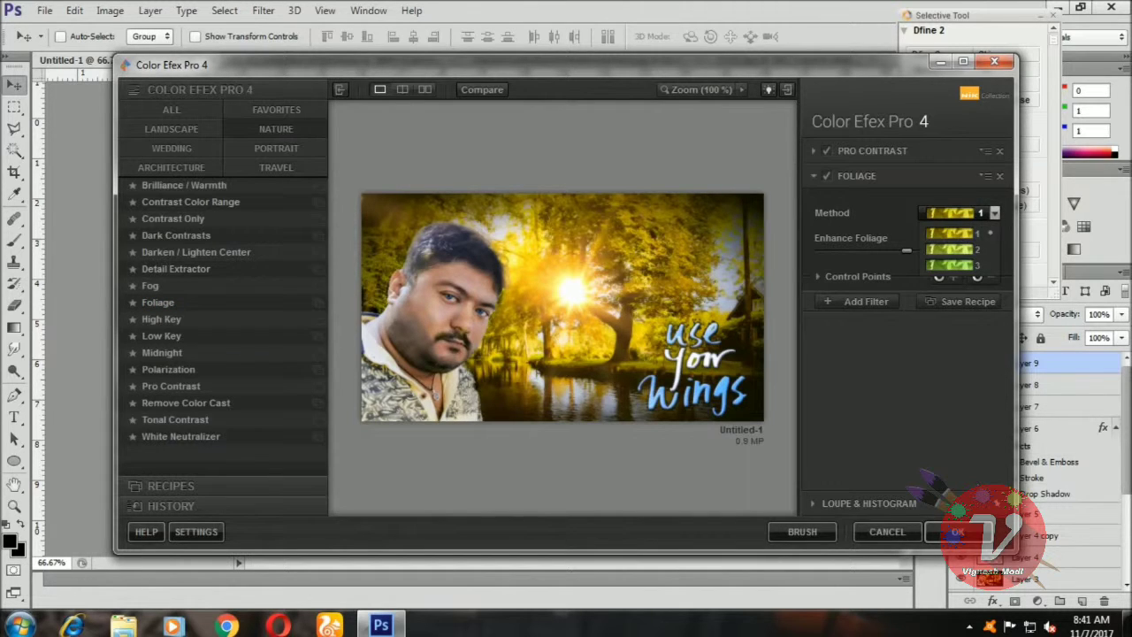
{"action": "left_click", "coordinate": [989, 232]}
{"action": "left_click_drag", "start_coordinate": [906, 251], "coordinate": [944, 251]}
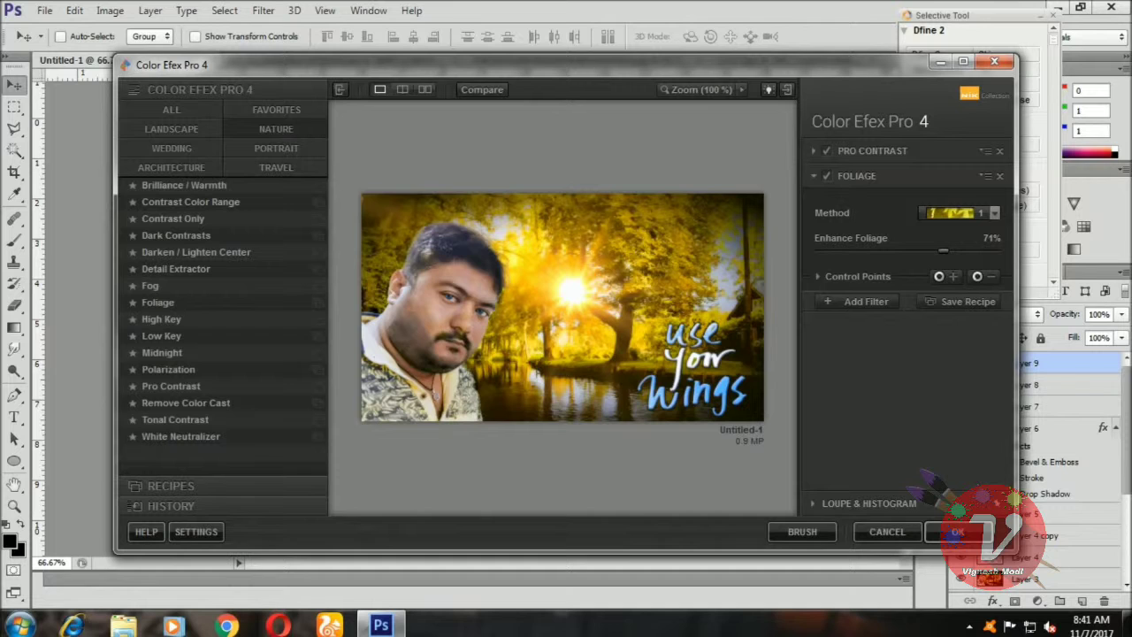
{"action": "left_click", "coordinate": [954, 532]}
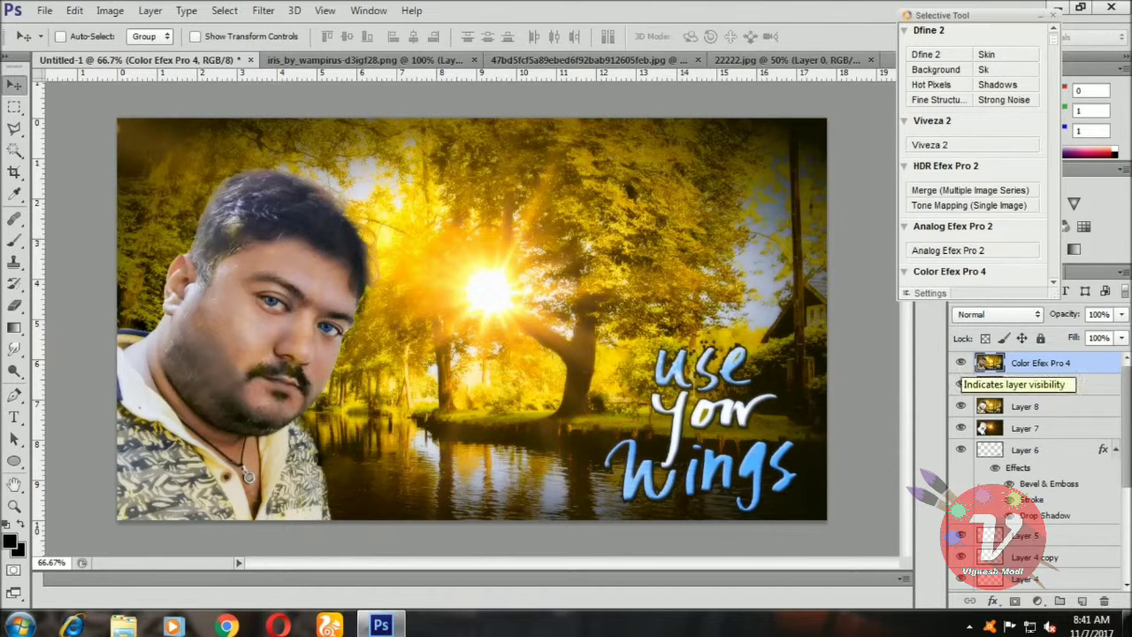
{"action": "left_click", "coordinate": [960, 362]}
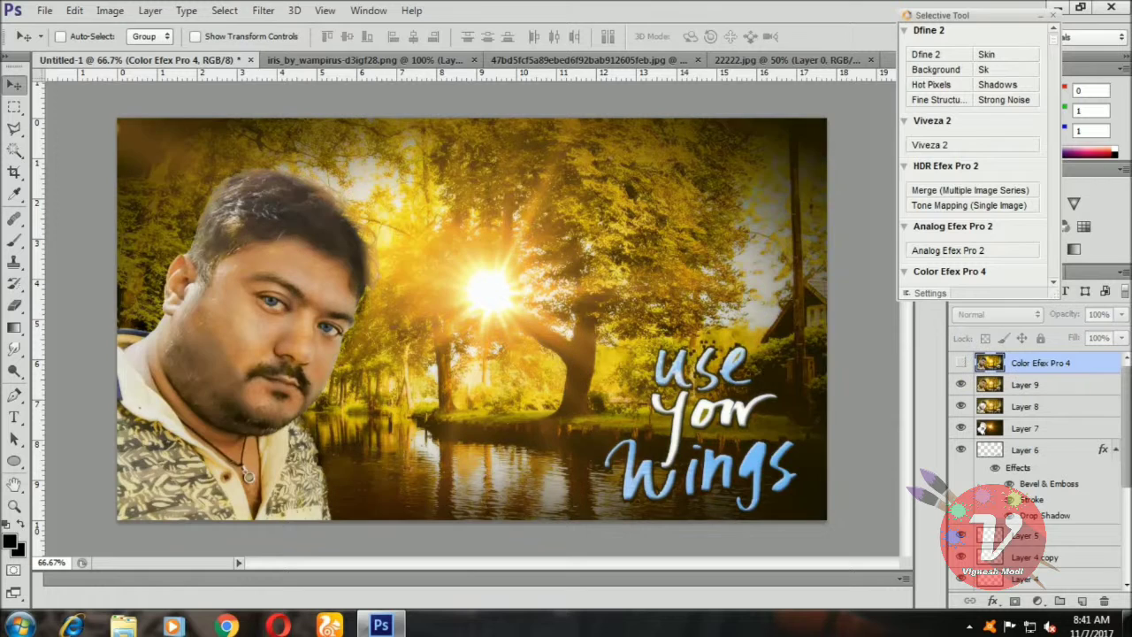
{"action": "left_click", "coordinate": [960, 363]}
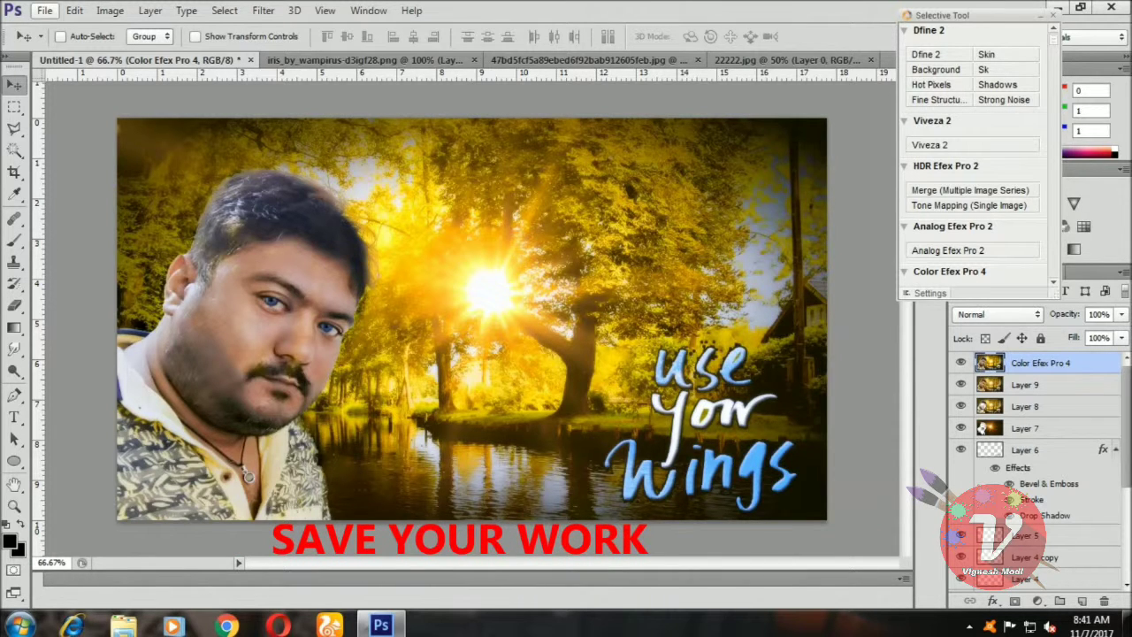
Save the composite to the Desktop as wings.jpg, JPEG format at Maximum quality 12.
{"action": "left_click", "coordinate": [44, 10]}
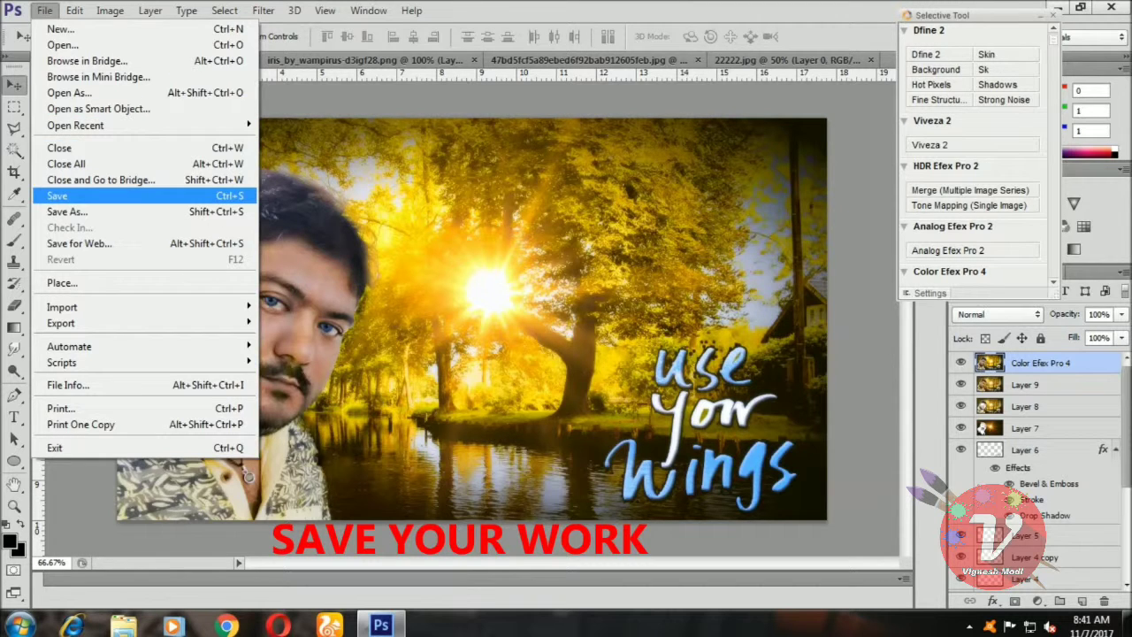
{"action": "left_click", "coordinate": [57, 195]}
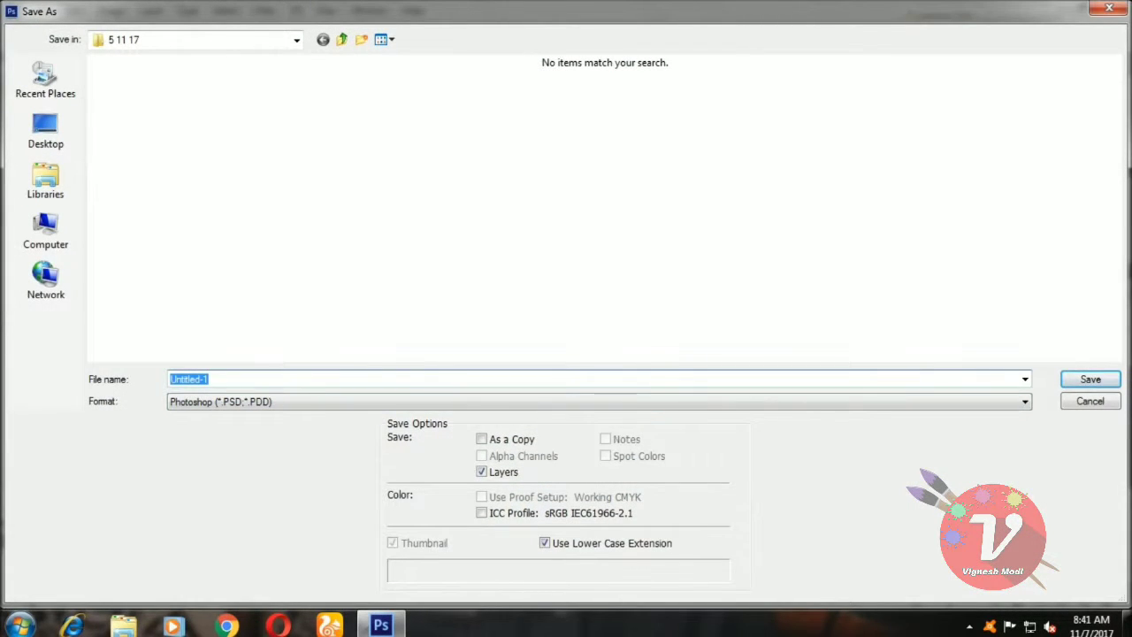
{"action": "type", "text": "w"}
{"action": "type", "text": "in"}
{"action": "type", "text": "gs"}
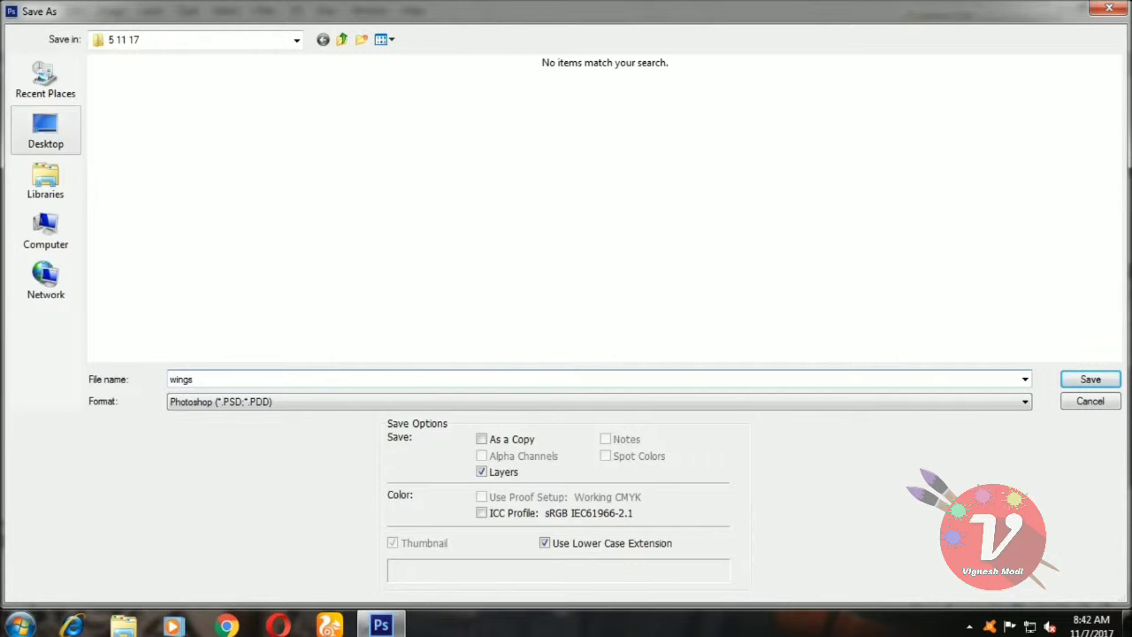
{"action": "left_click", "coordinate": [45, 130]}
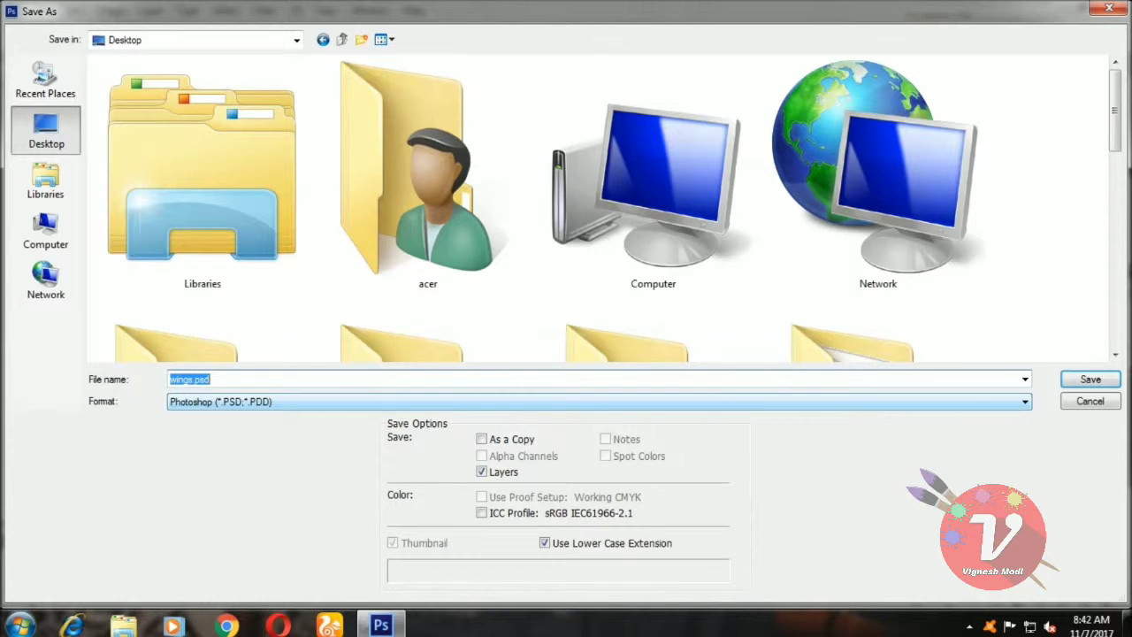
{"action": "left_click", "coordinate": [1025, 402]}
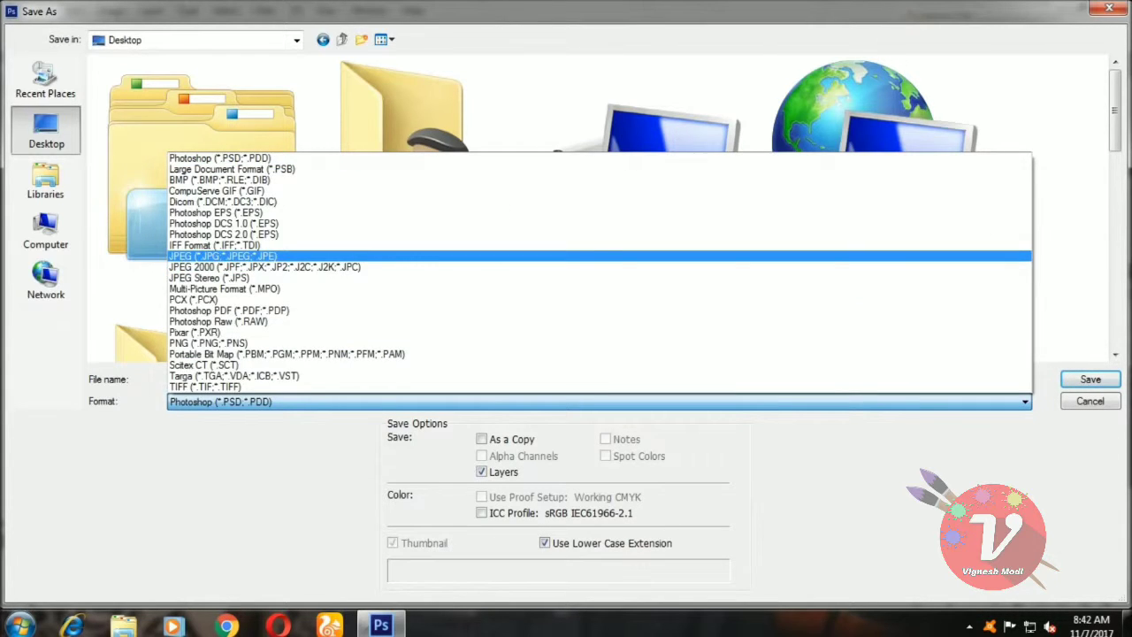
{"action": "key", "text": "Return"}
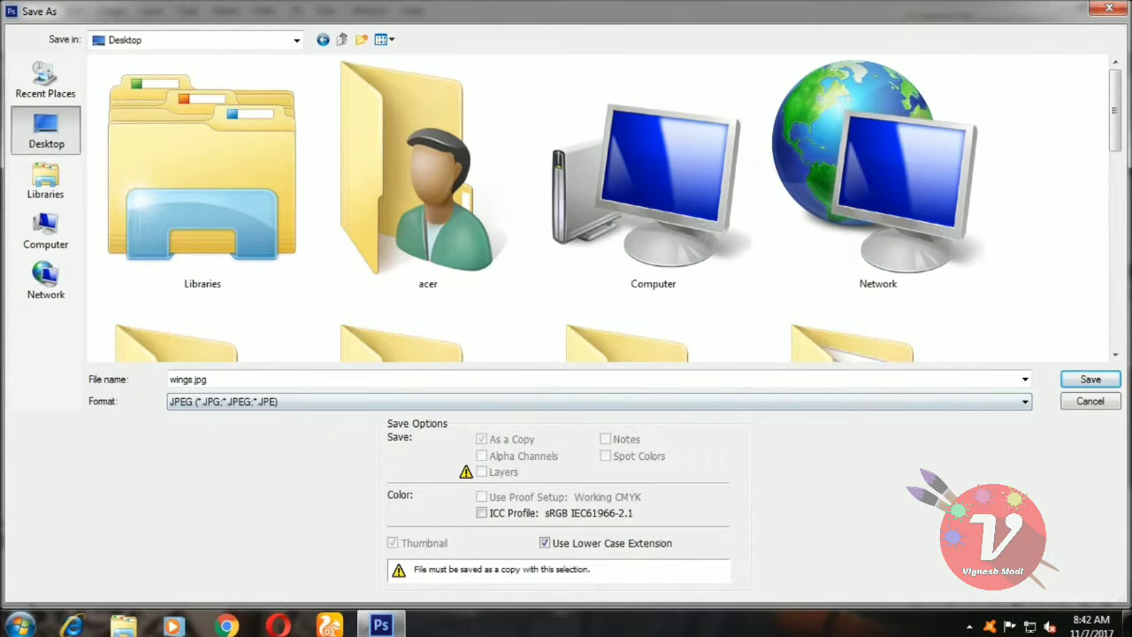
{"action": "key", "text": "Return"}
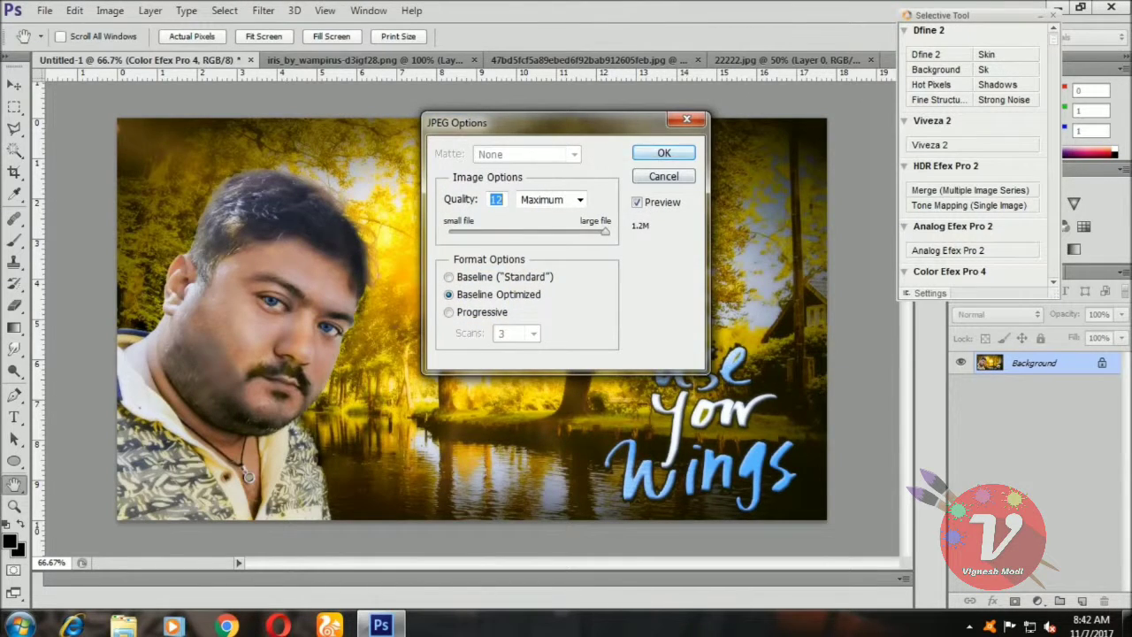
{"action": "key", "text": "Return"}
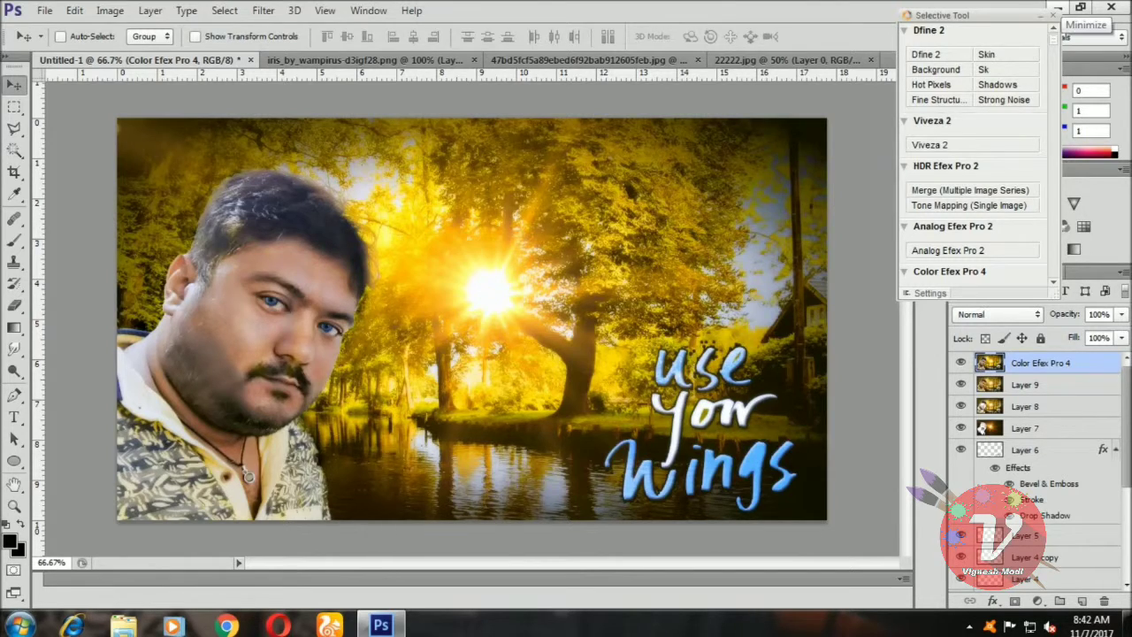
Open wings.jpg from the desktop in Picture Manager, view it maximized, then close it.
{"action": "key", "text": "super+d"}
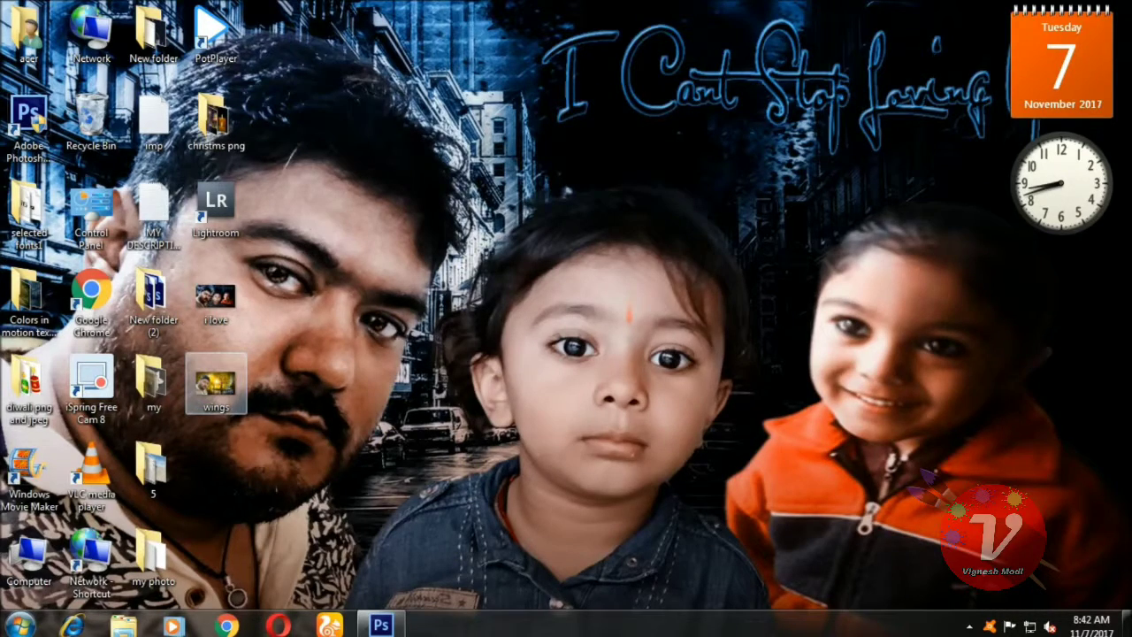
{"action": "left_click", "coordinate": [216, 383]}
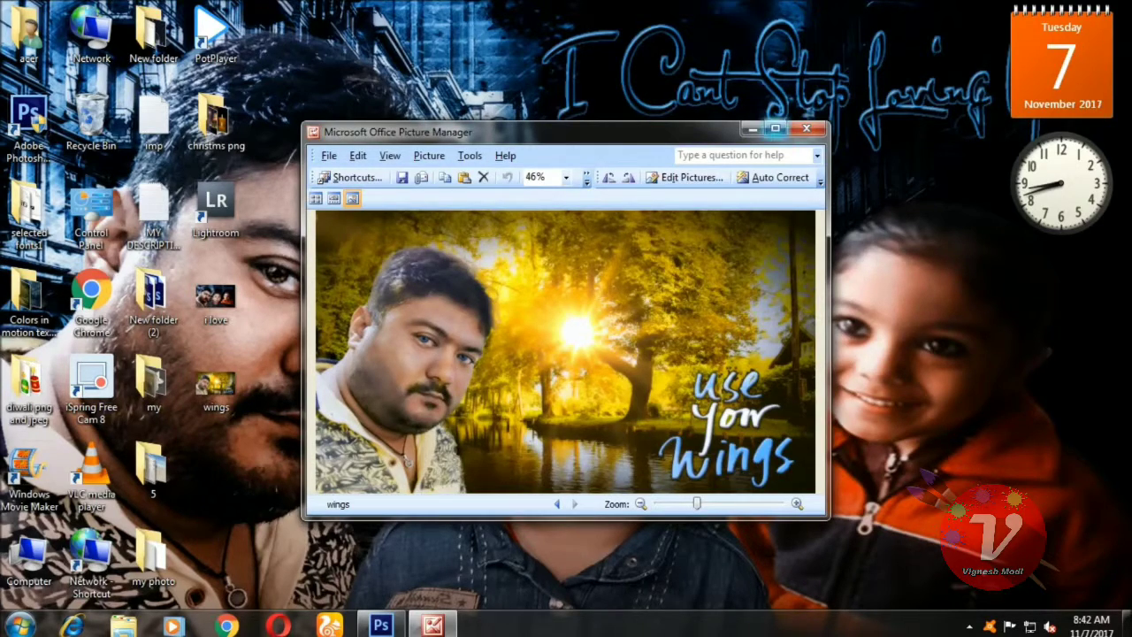
{"action": "left_click", "coordinate": [775, 129]}
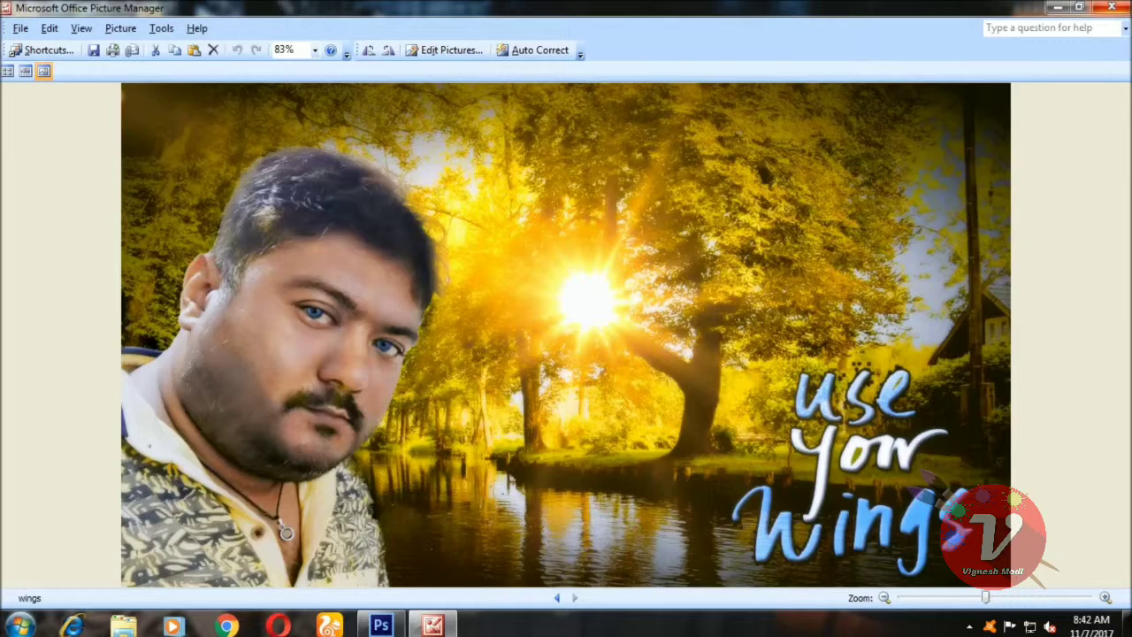
{"action": "left_click", "coordinate": [1111, 8]}
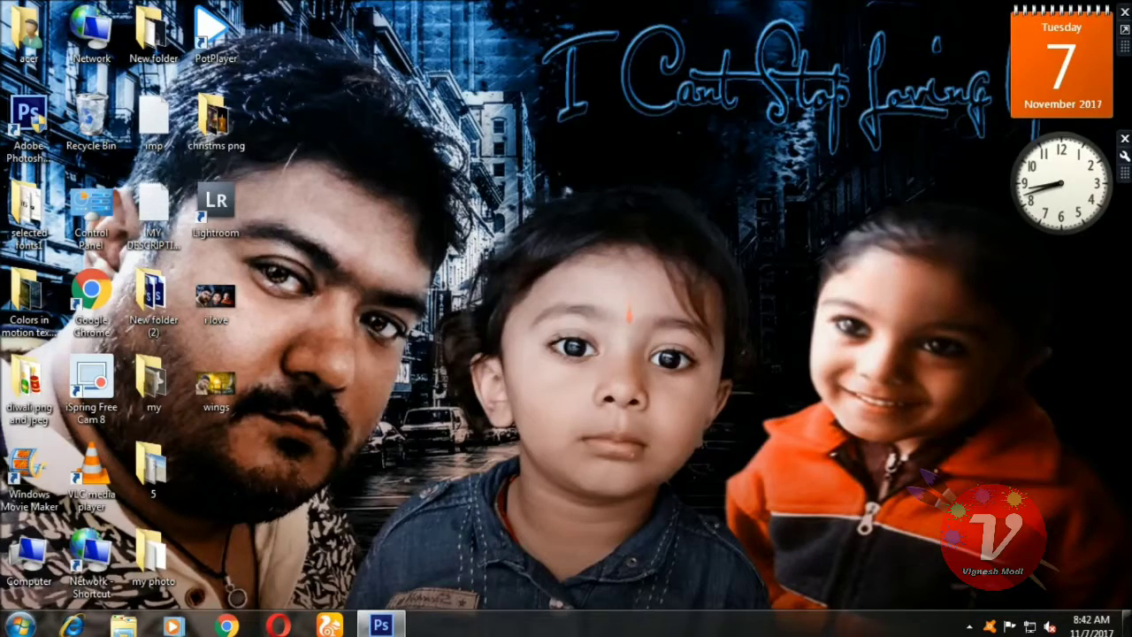